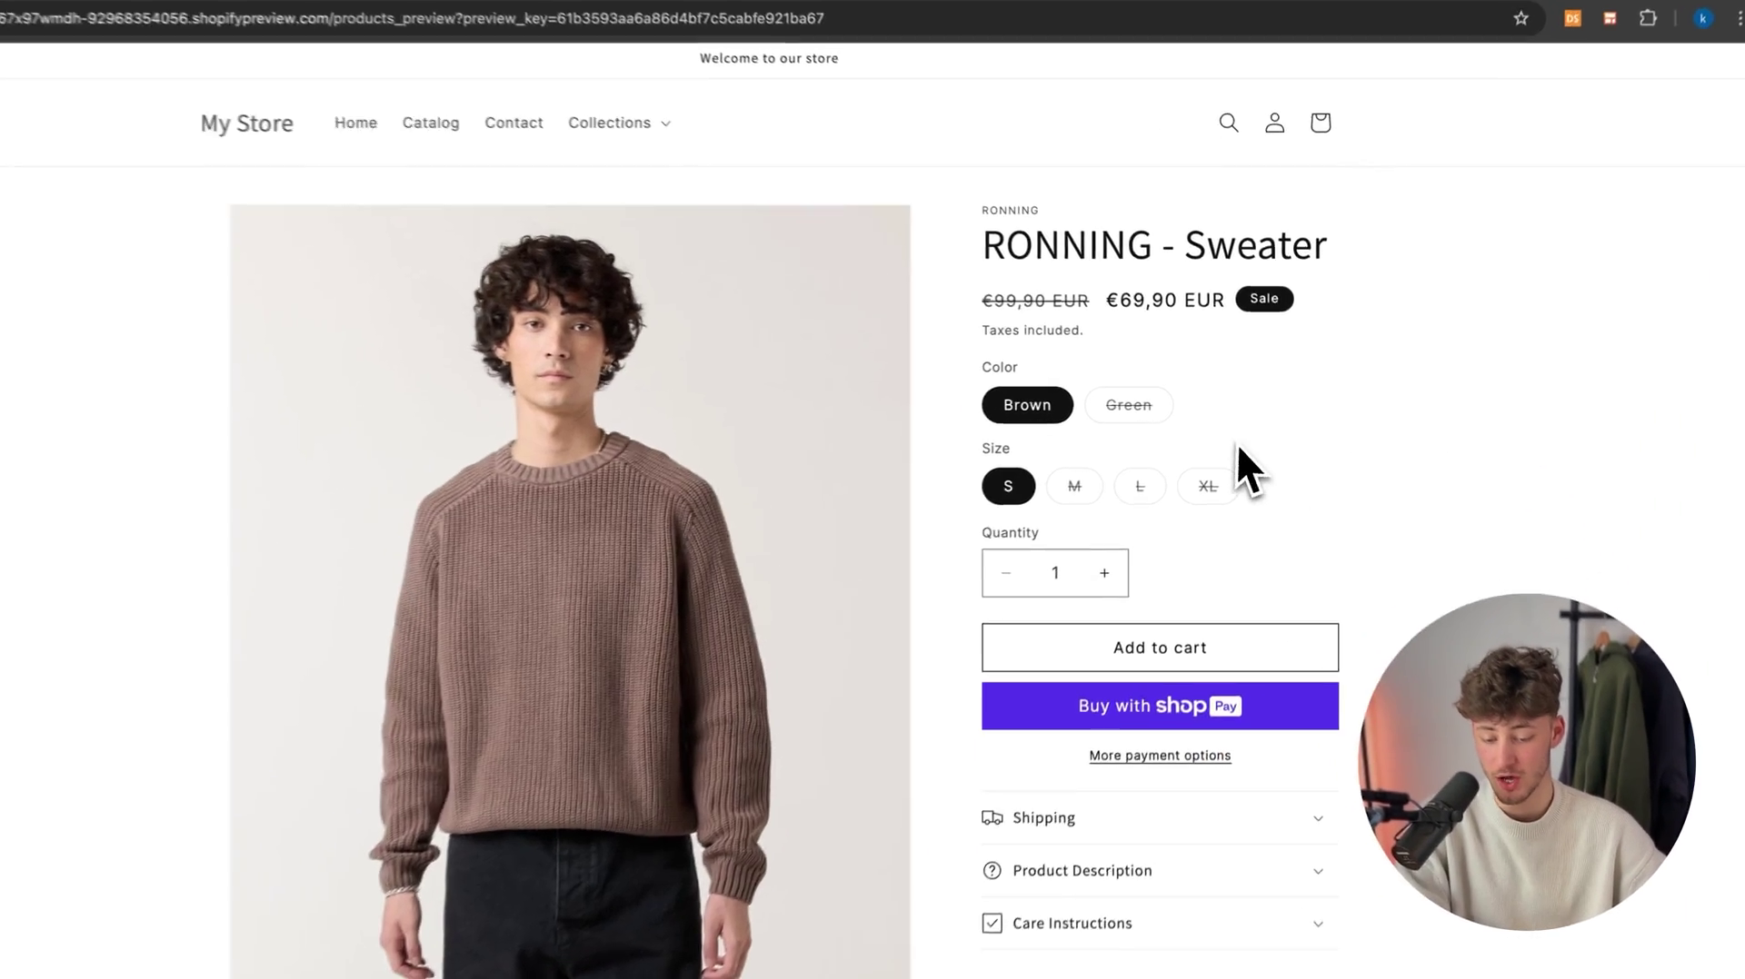
# - Try the RONNING - Sweater in Green, then Brown, and bring up the 6PM hoodie page
pyautogui.scroll(-5, 1263, 463)
pyautogui.scroll(5, 1263, 463)
pyautogui.scroll(-1, 1250, 482)
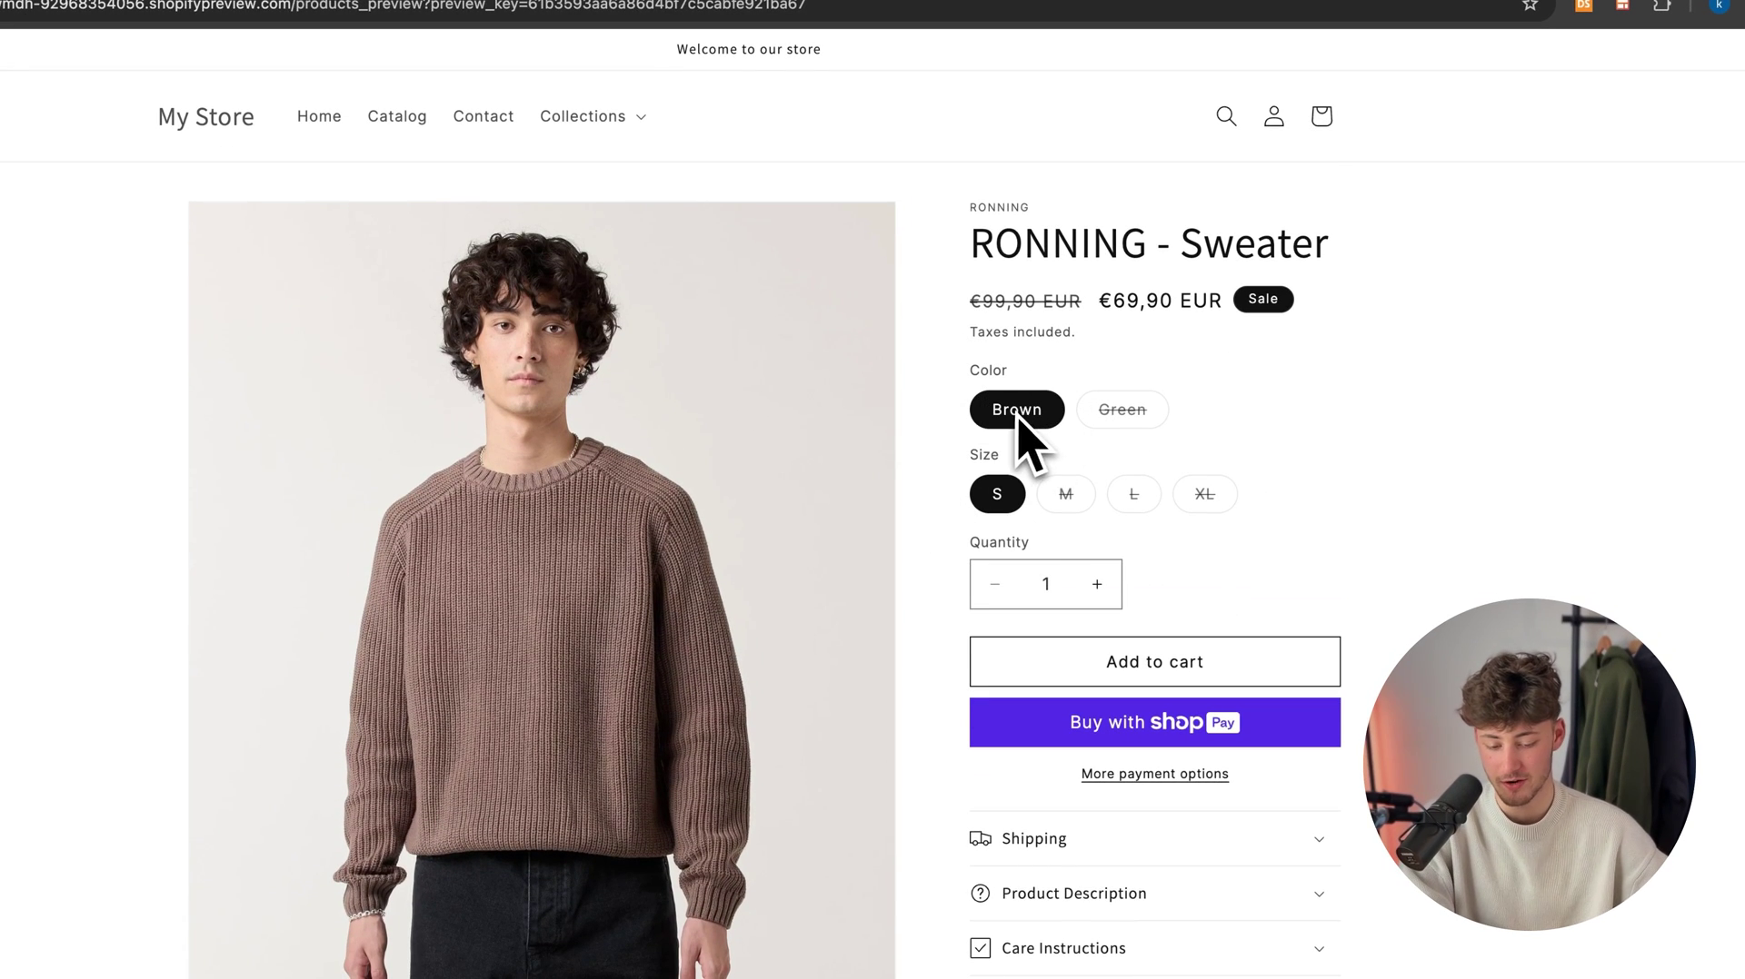
pyautogui.click(1147, 420)
pyautogui.click(1054, 417)
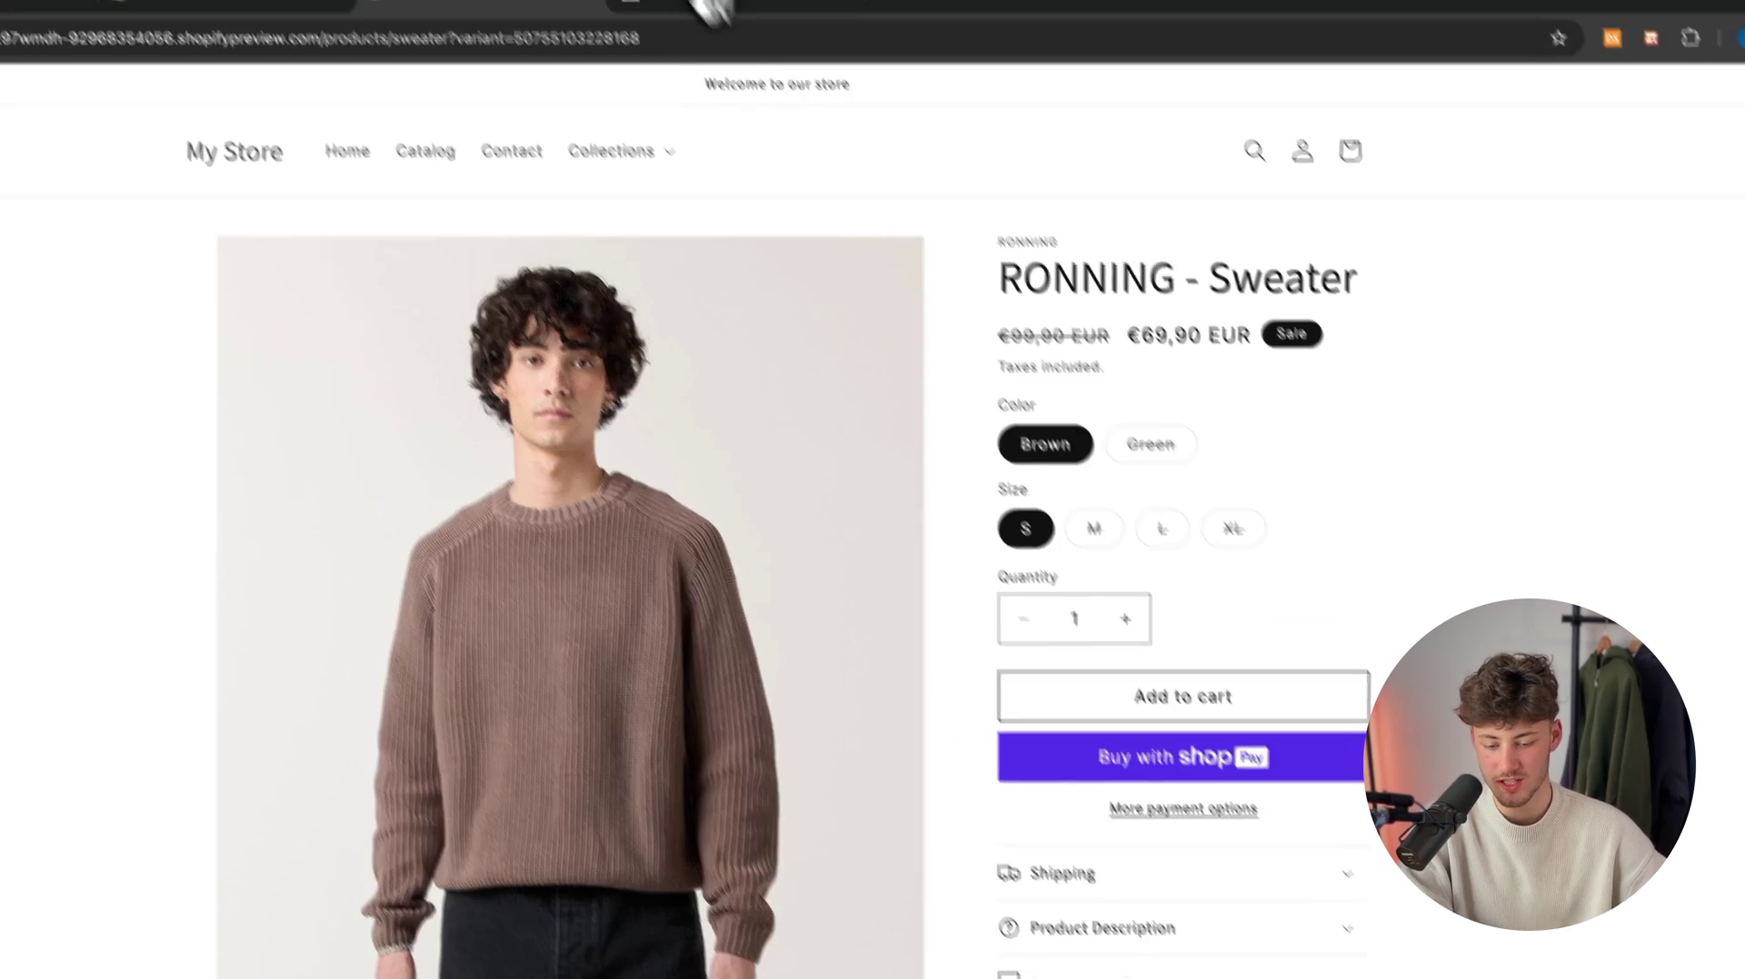
pyautogui.click(741, 13)
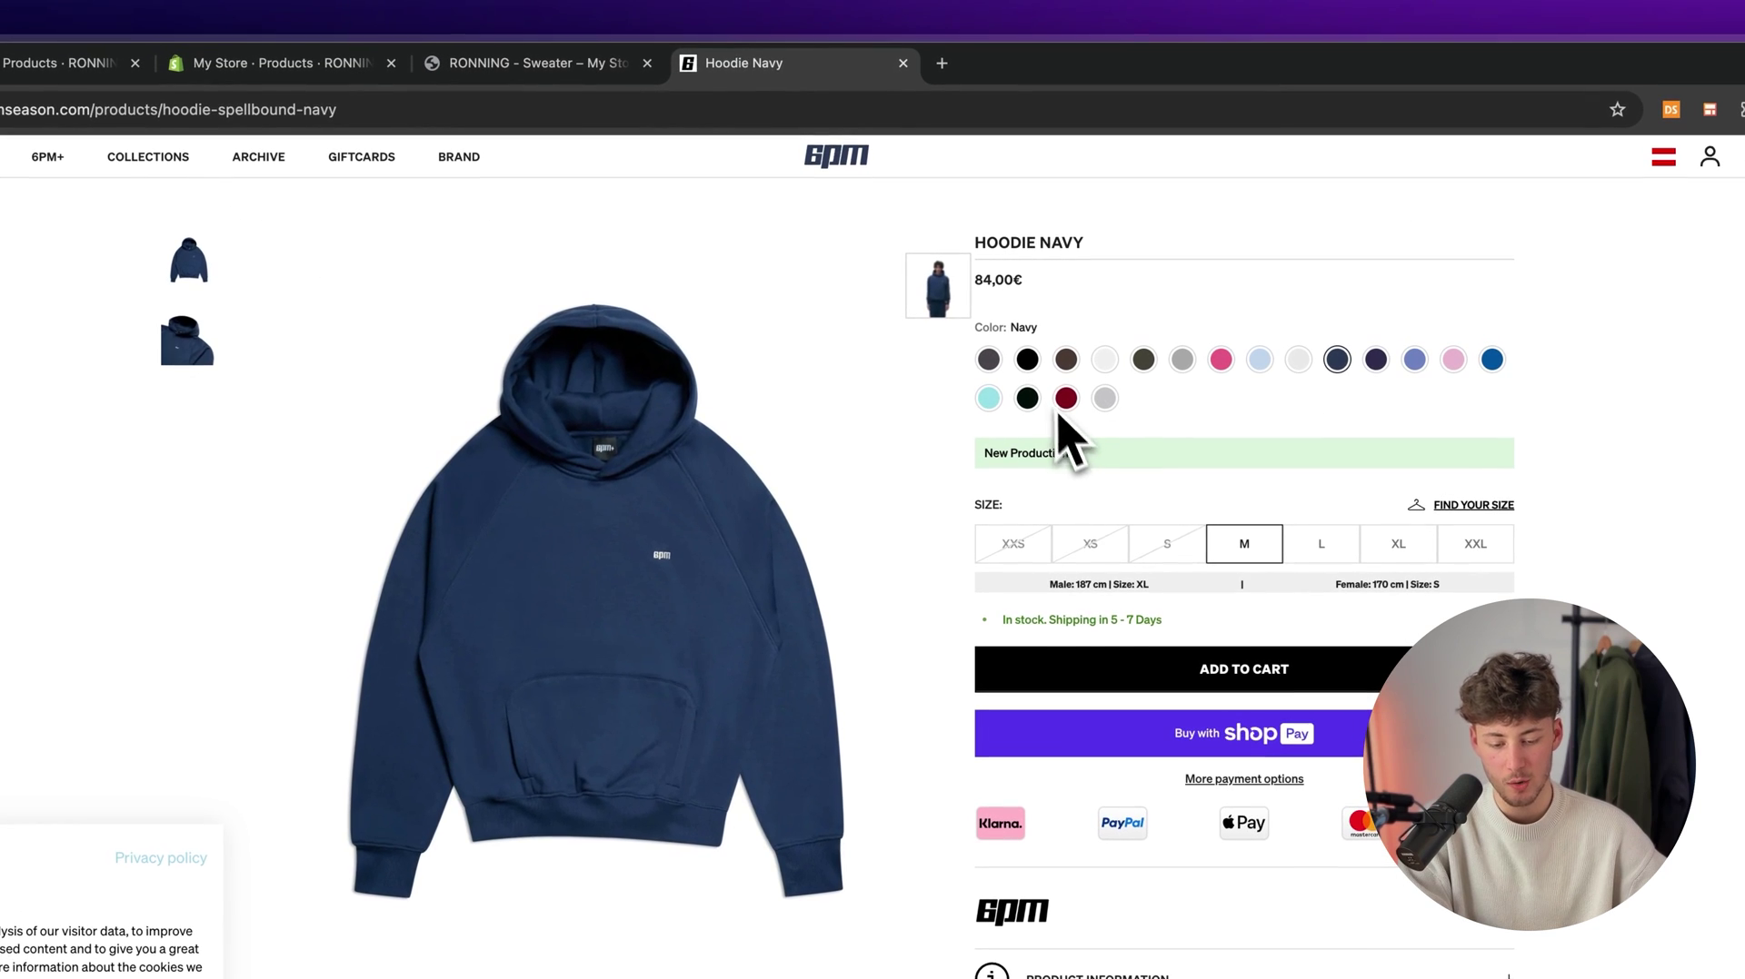
# - View the 6PM hoodie in Black, Coconut White and Forest Night, then return to the sweater preview
pyautogui.click(1027, 360)
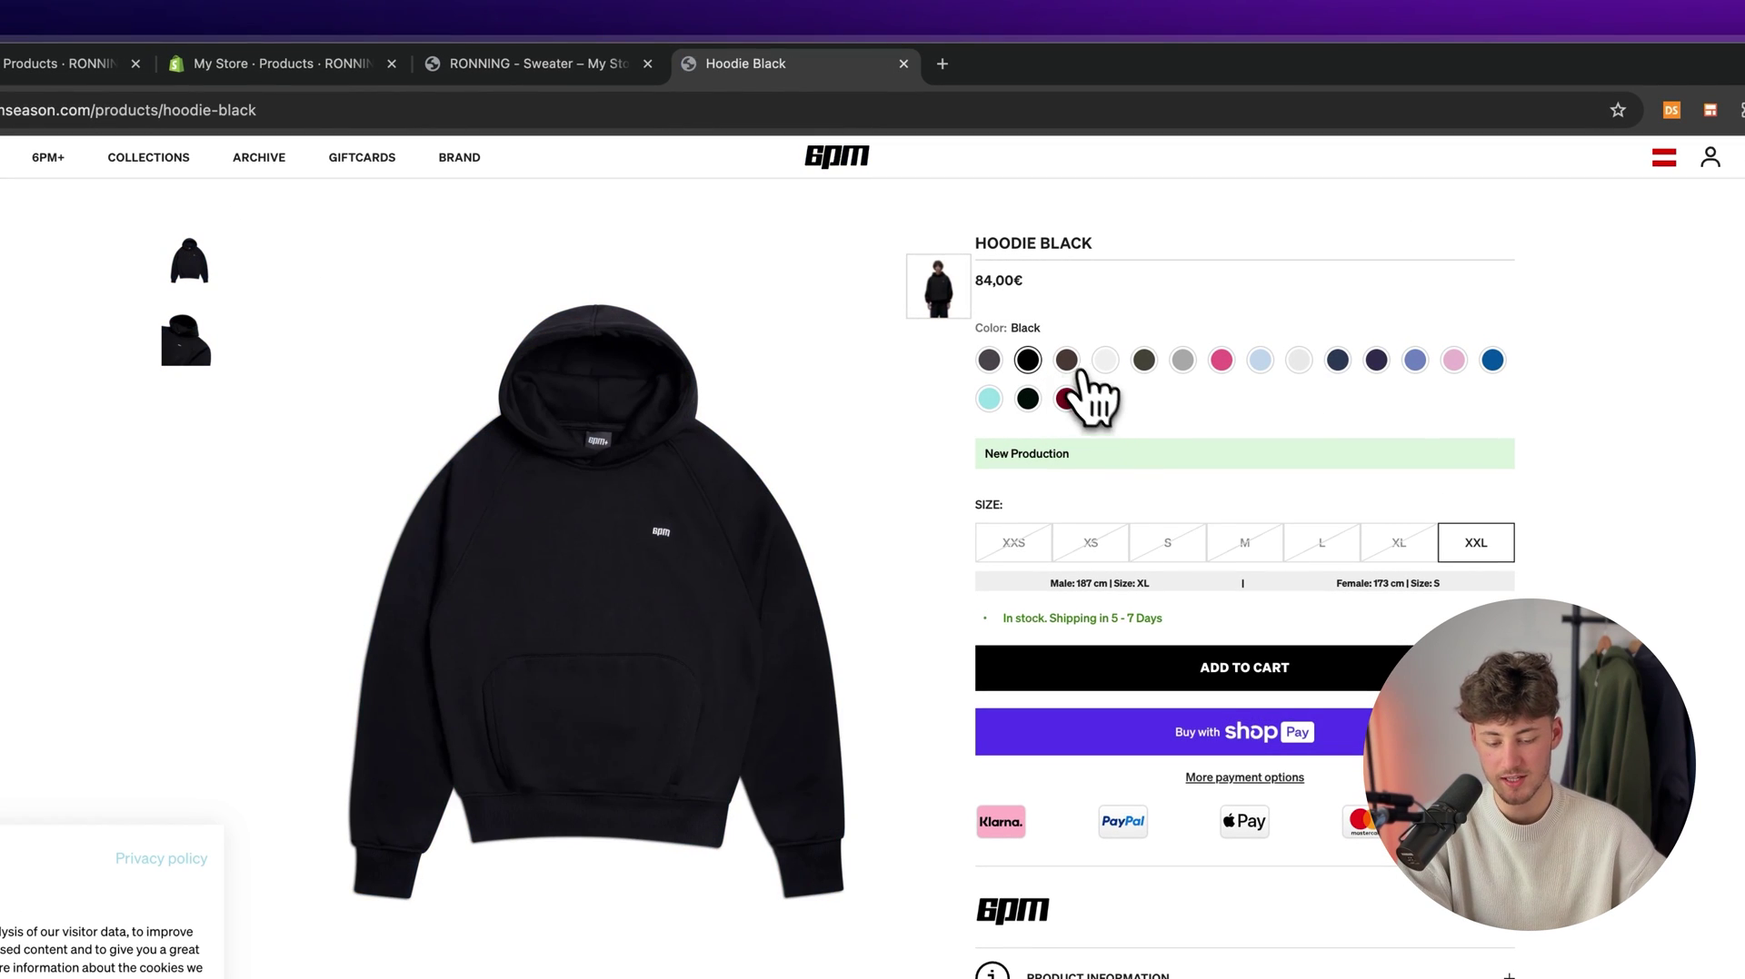
pyautogui.click(1108, 362)
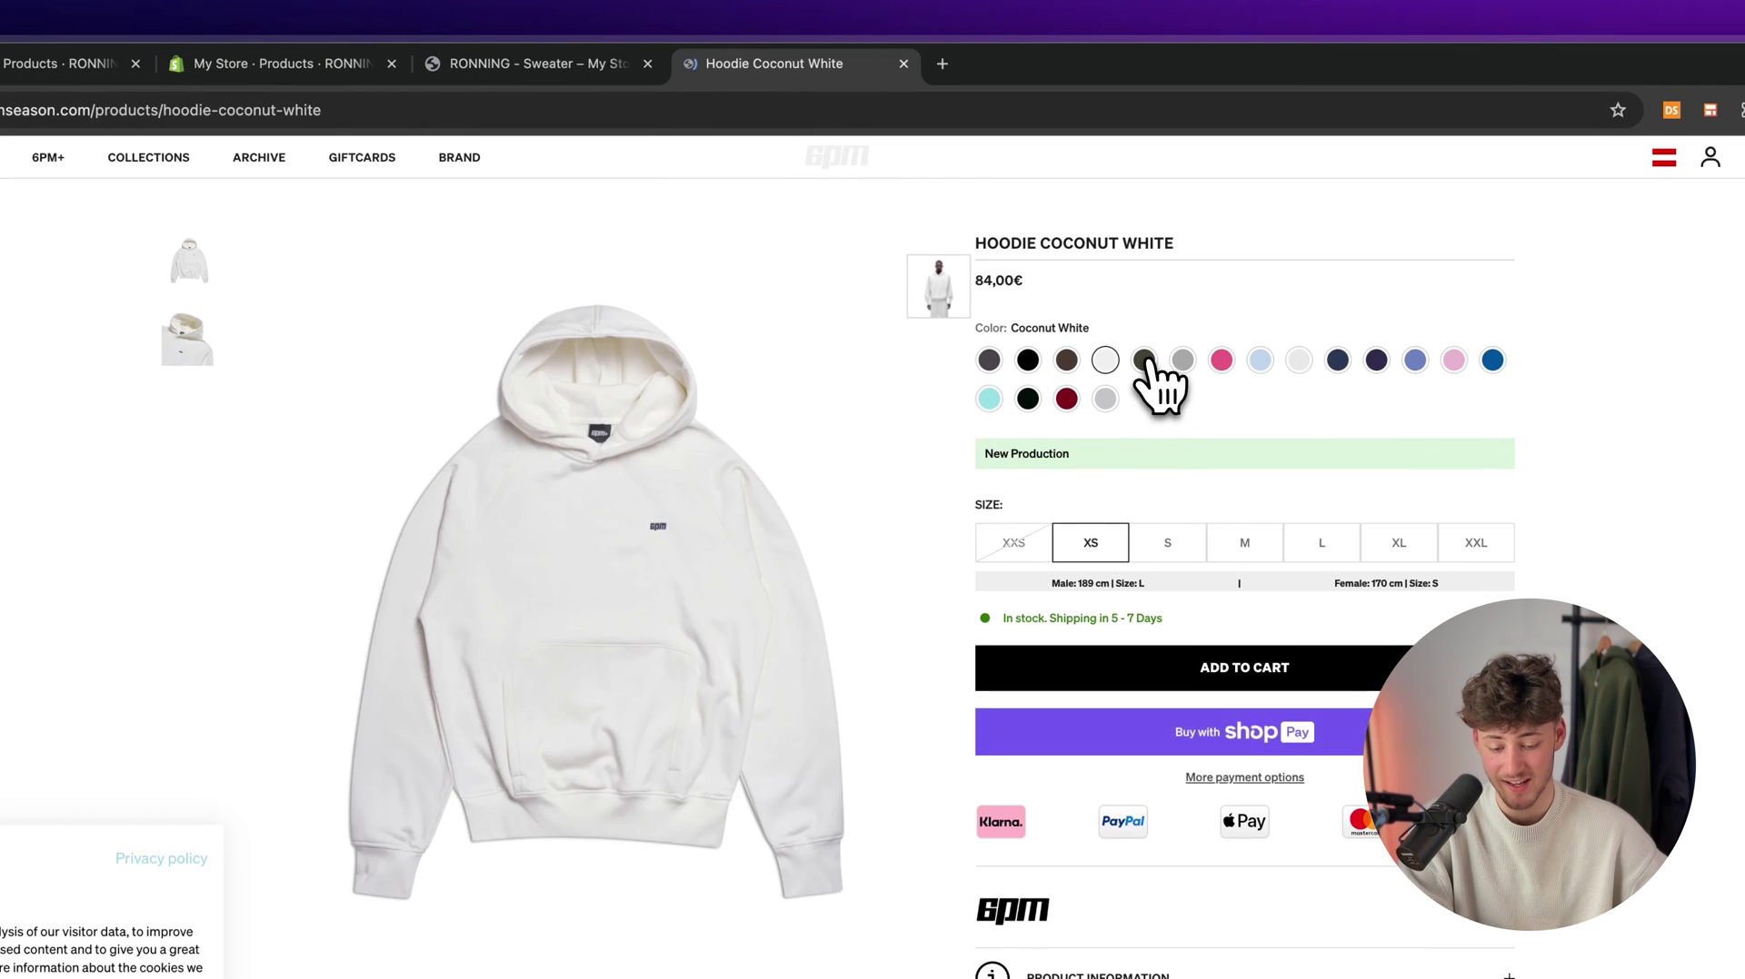
pyautogui.click(1143, 361)
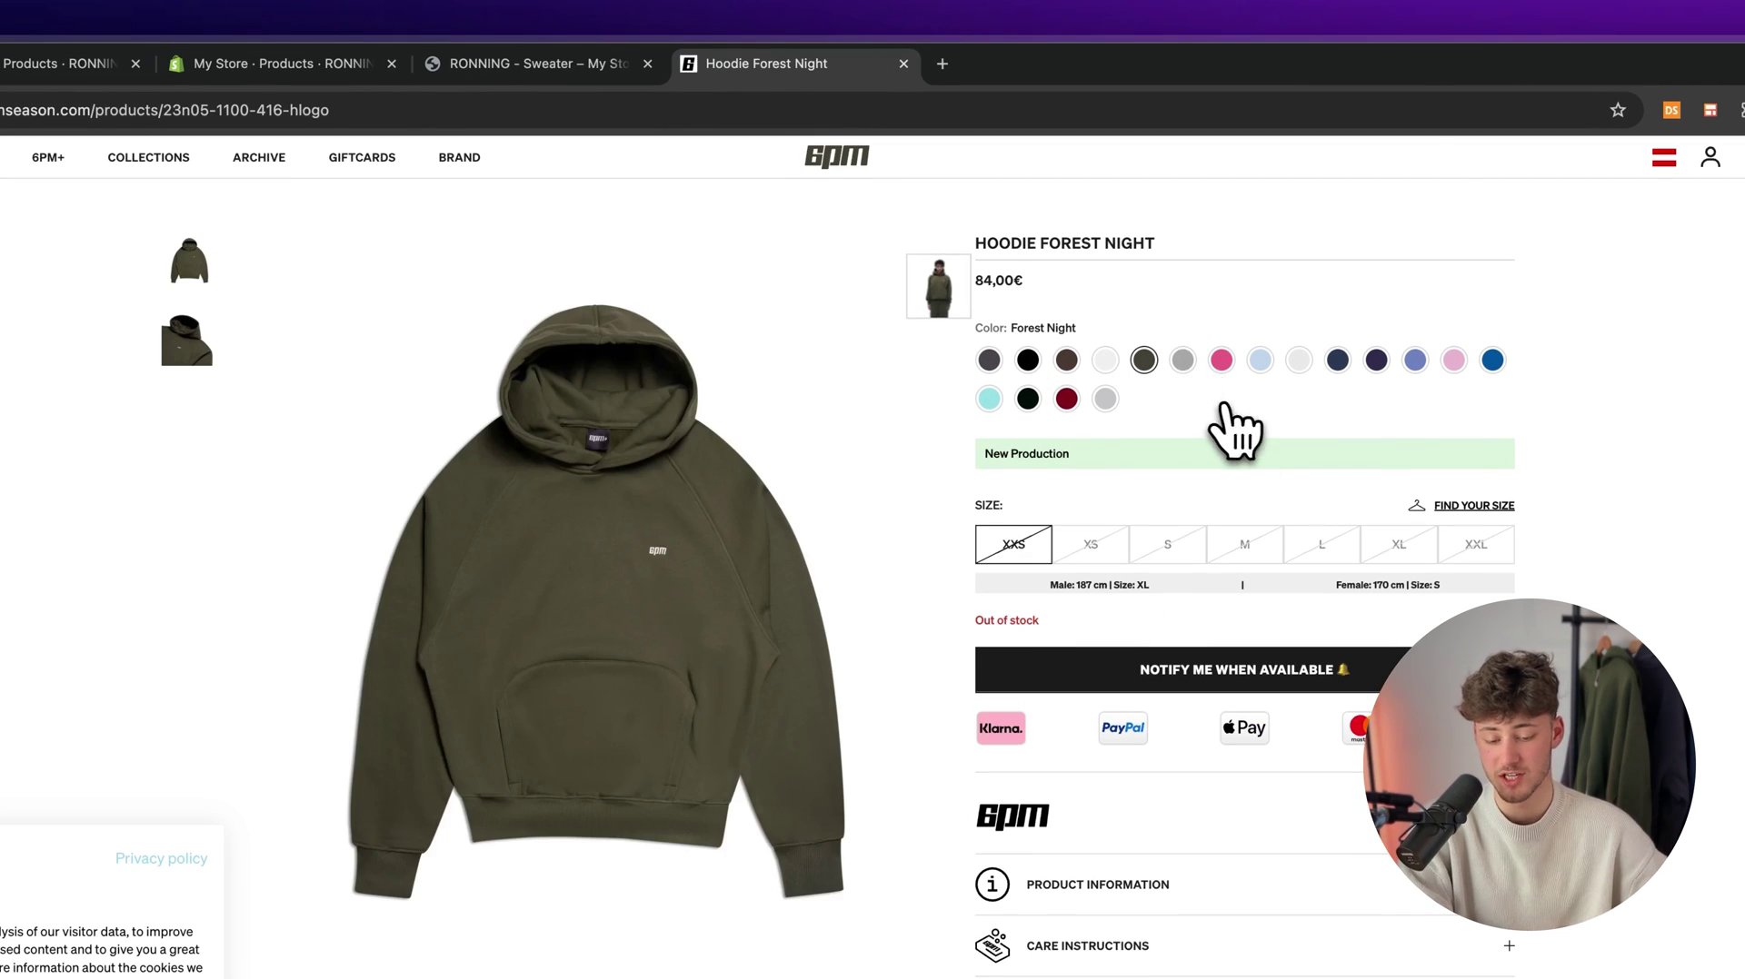
pyautogui.click(595, 65)
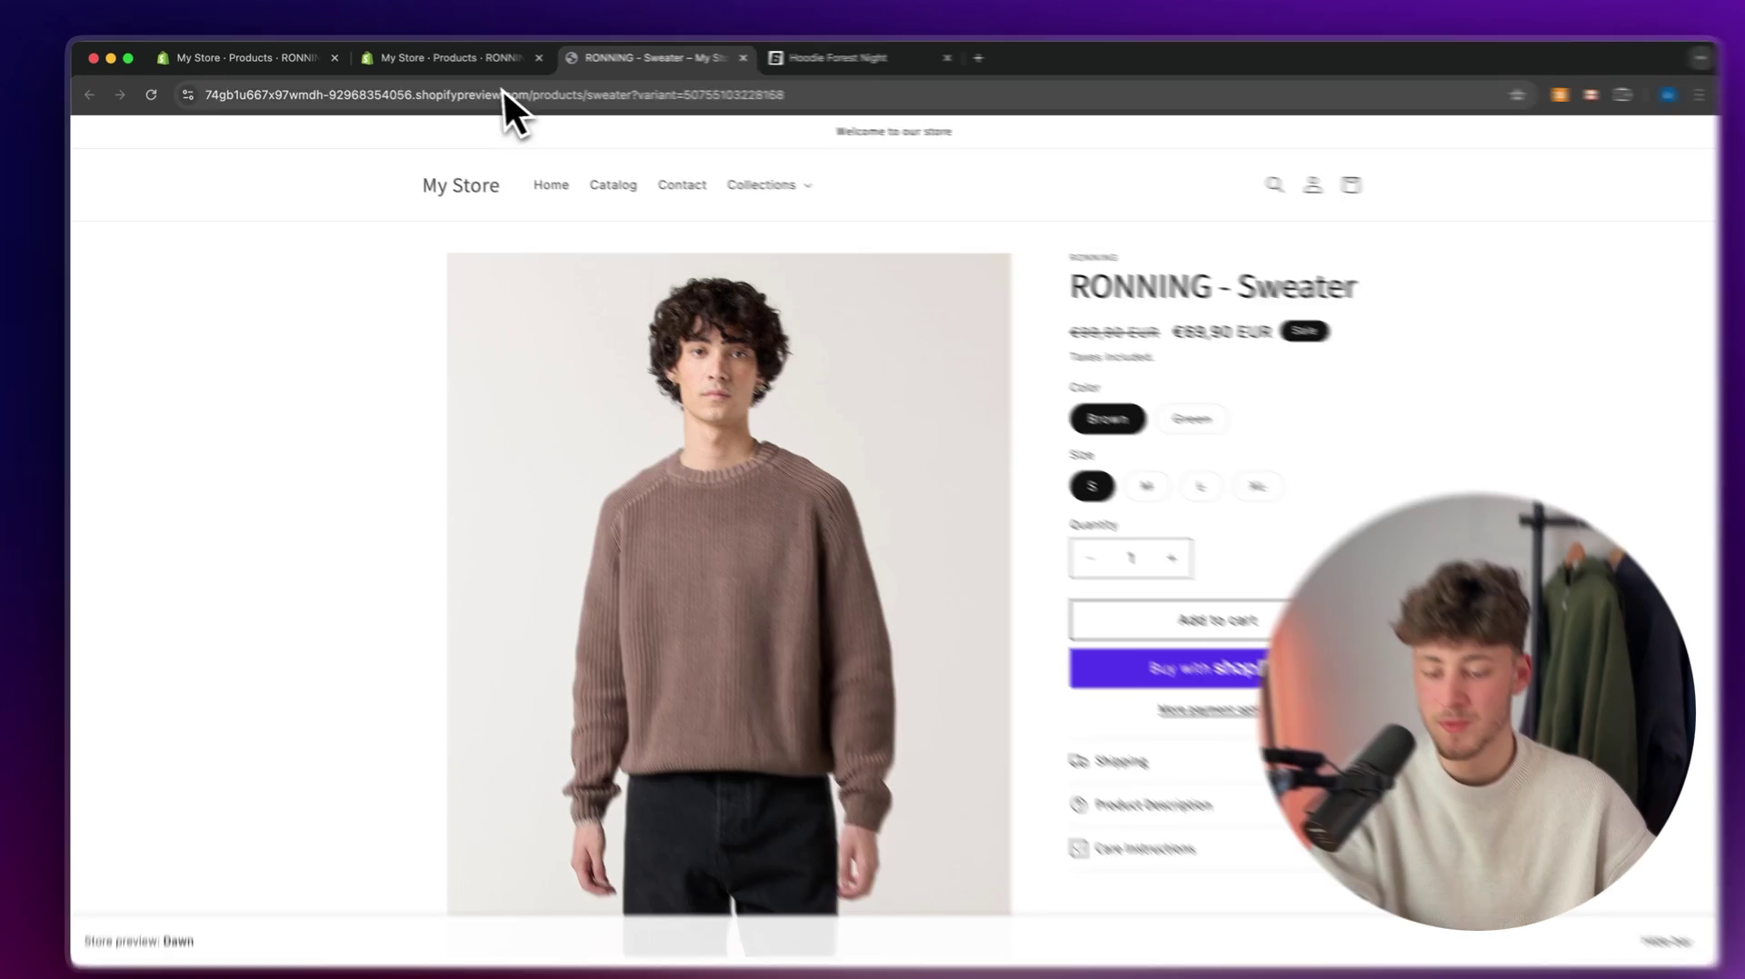
# - Go to Online Store > Themes from the admin home and highlight the current Dawn 15.2.0 theme
pyautogui.click(443, 63)
pyautogui.click(116, 164)
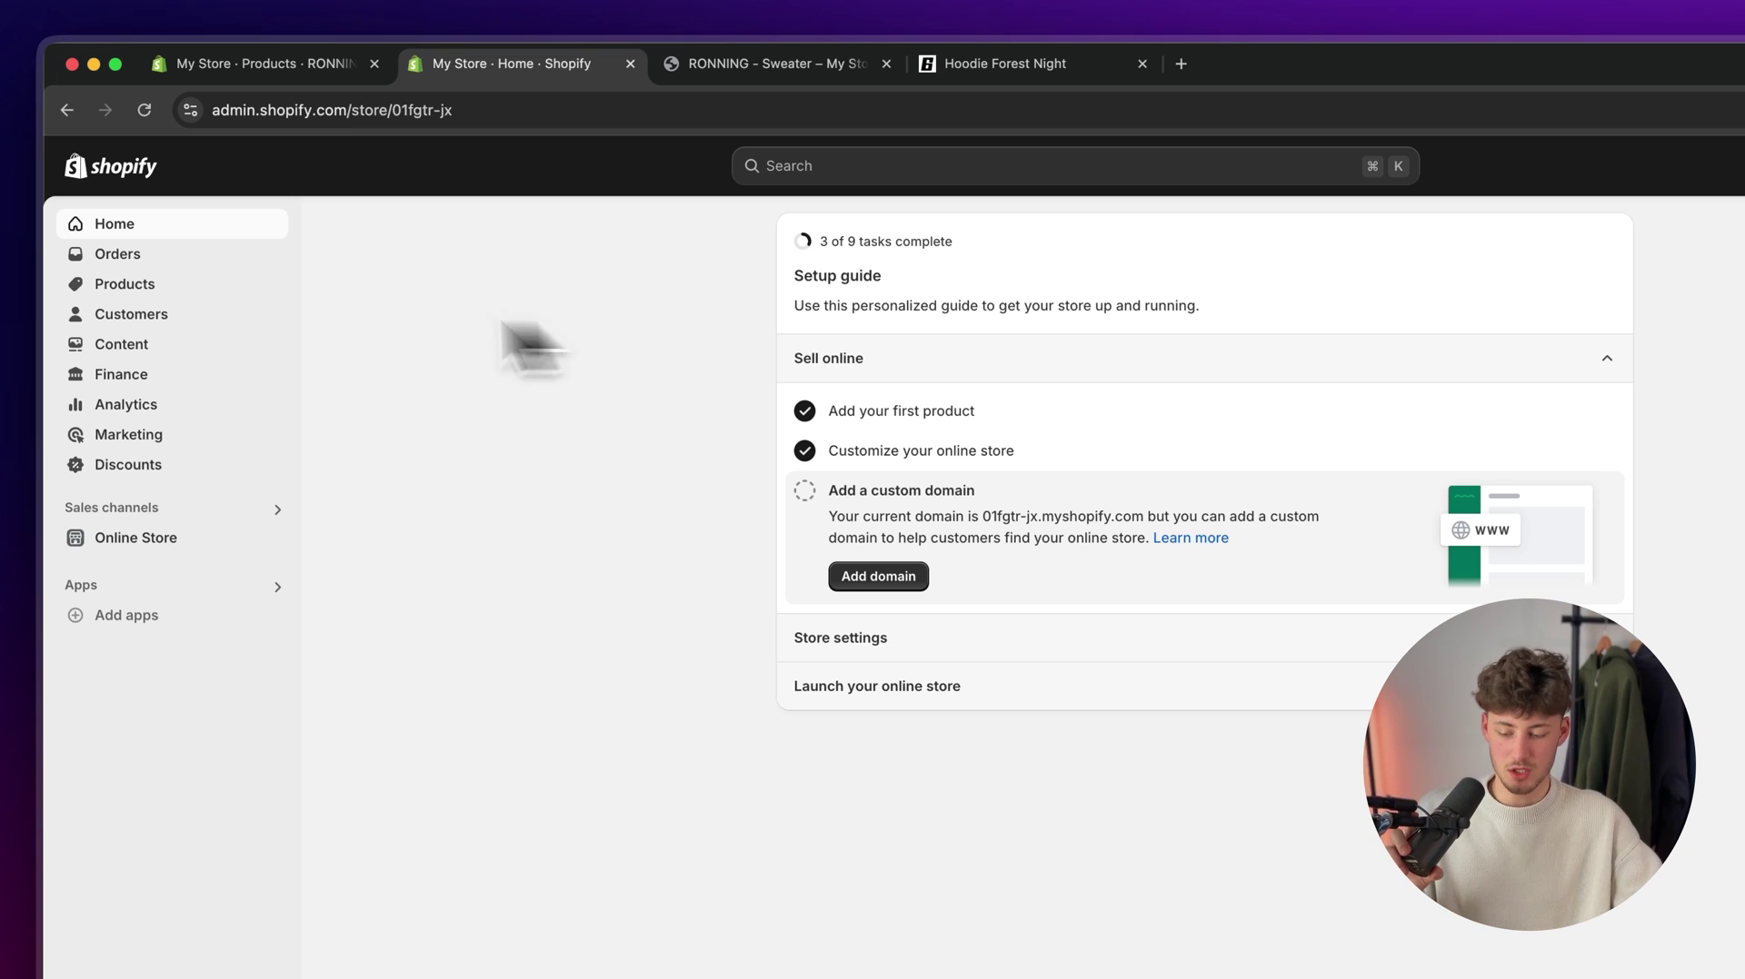
pyautogui.click(137, 537)
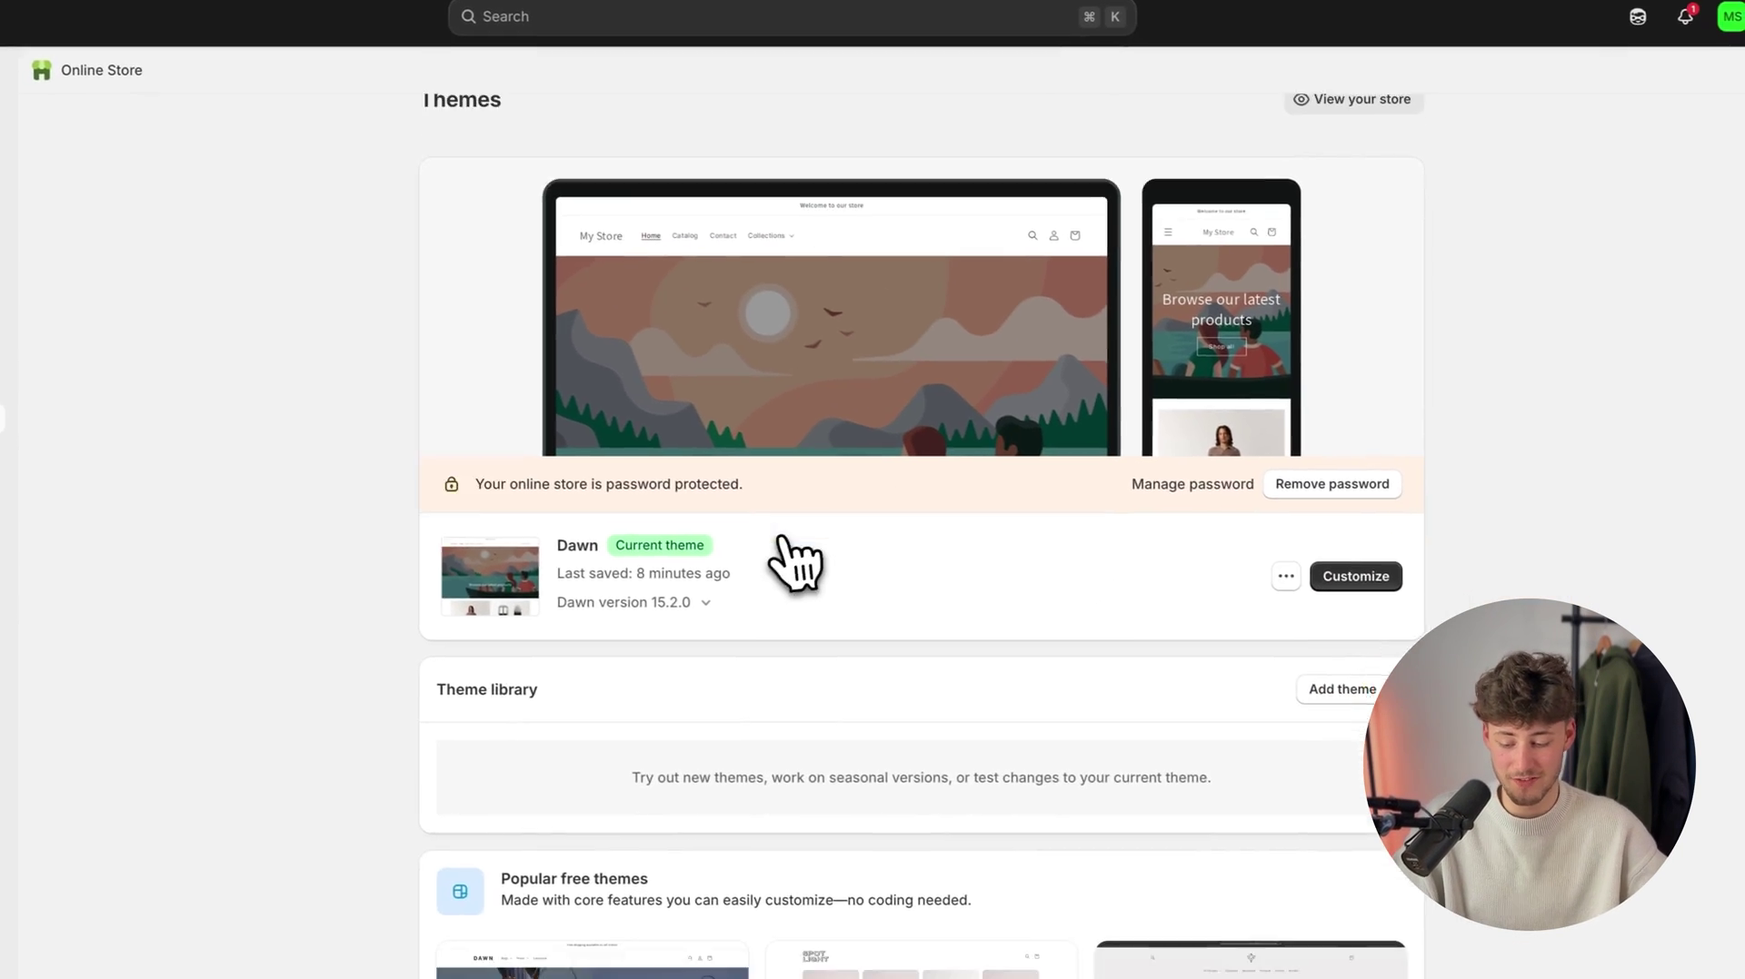
pyautogui.scroll(-1, 795, 563)
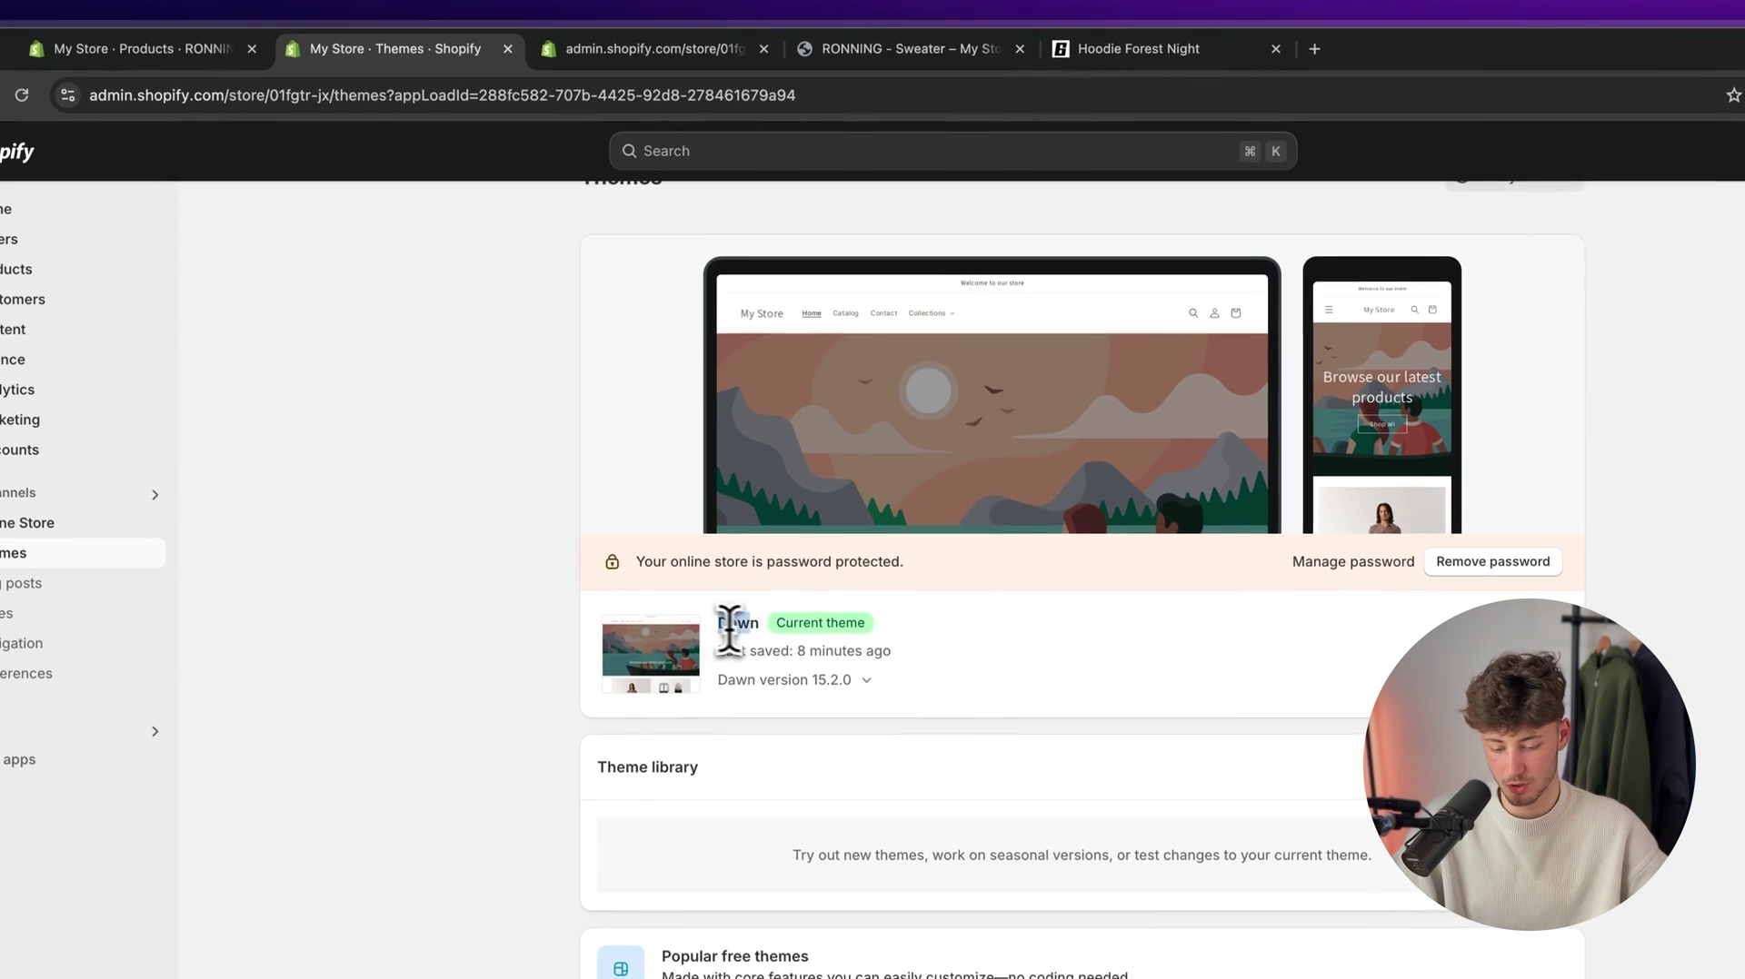
pyautogui.doubleClick(736, 623)
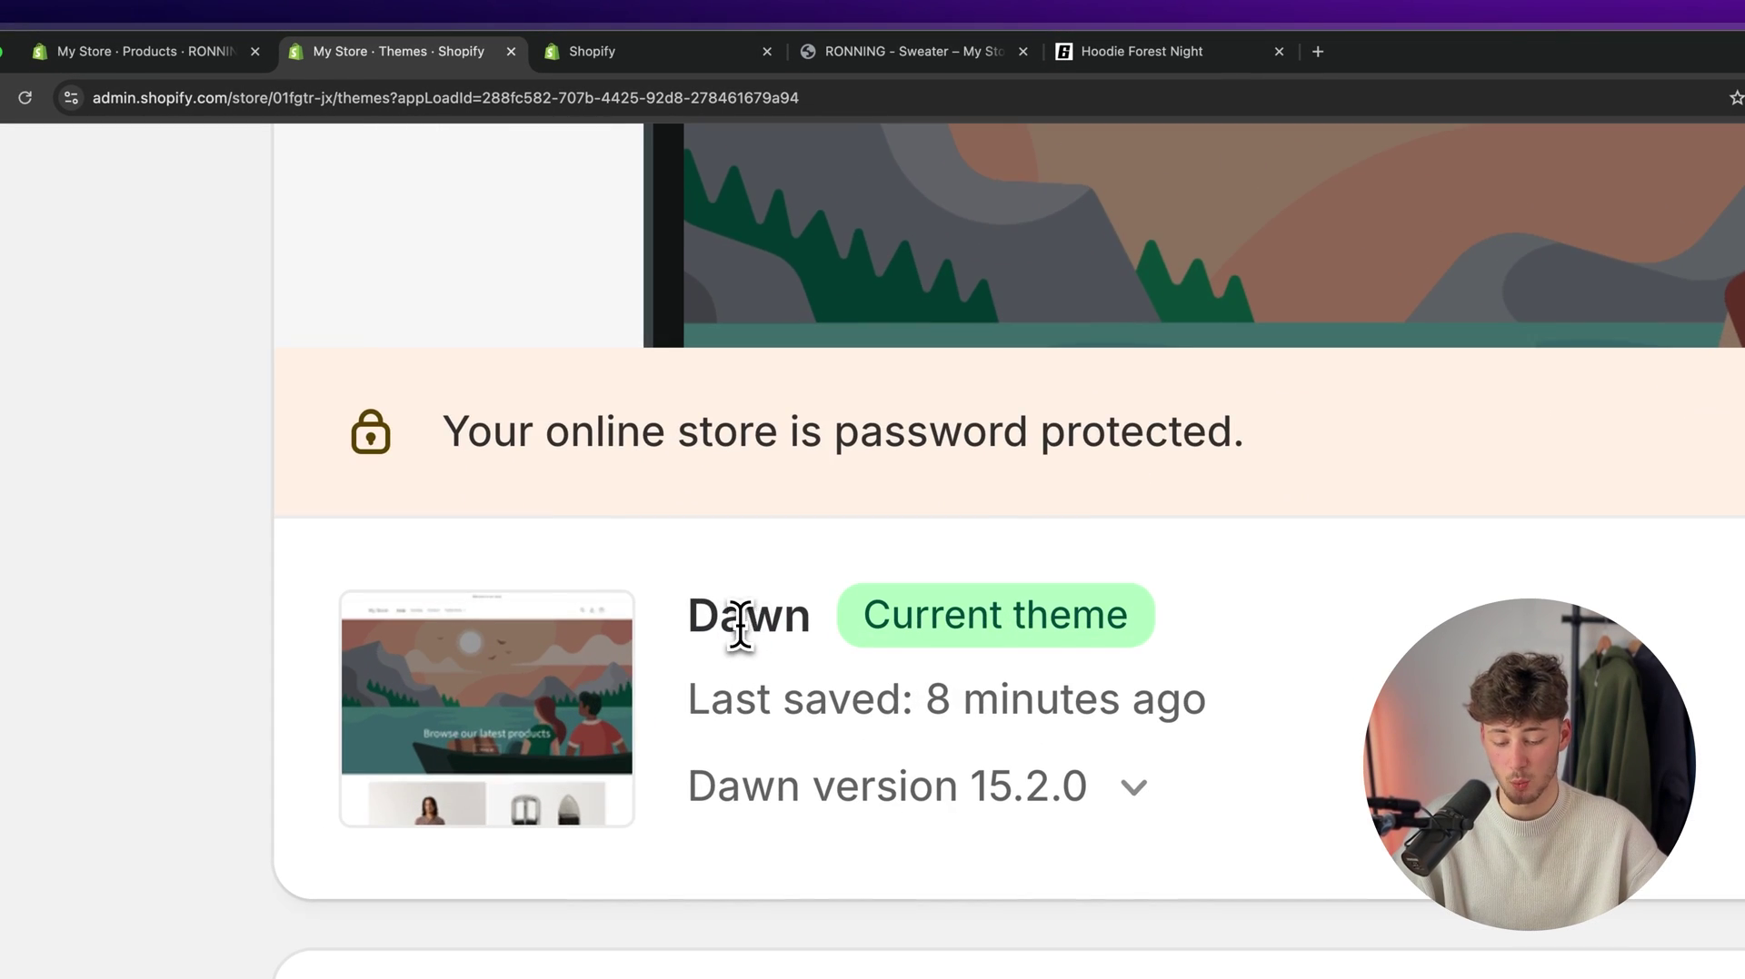
pyautogui.doubleClick(738, 626)
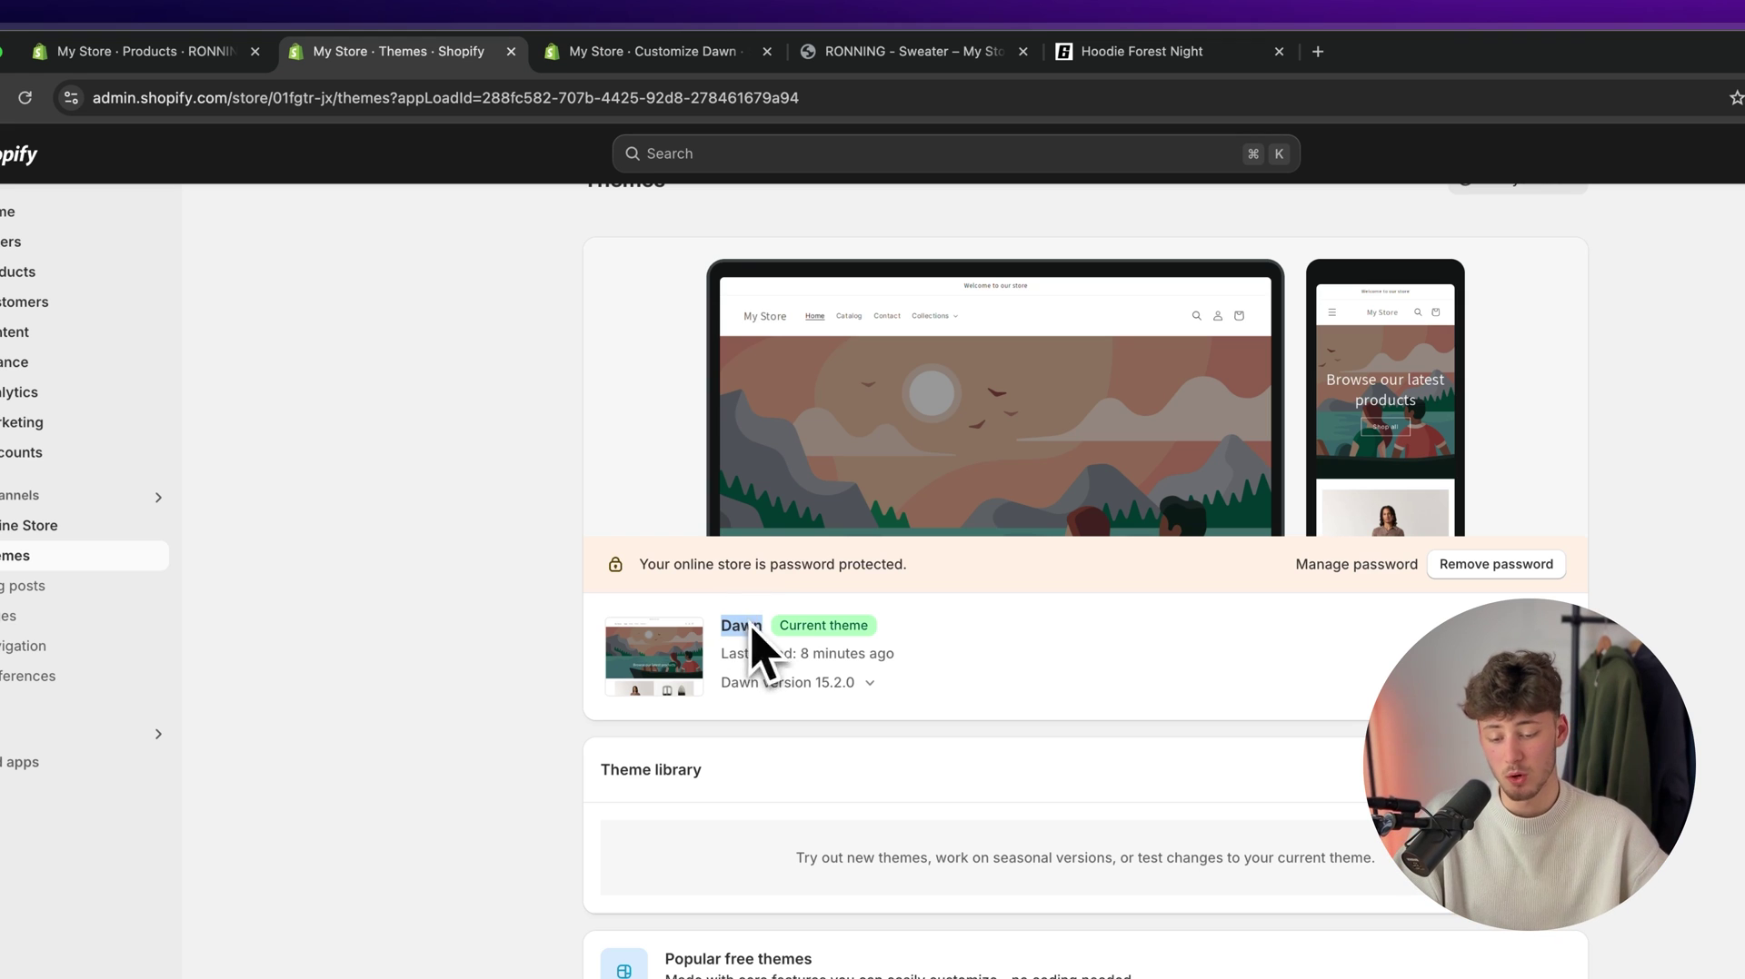
# - Load the Products > Default product template in the Dawn theme customizer
pyautogui.click(662, 57)
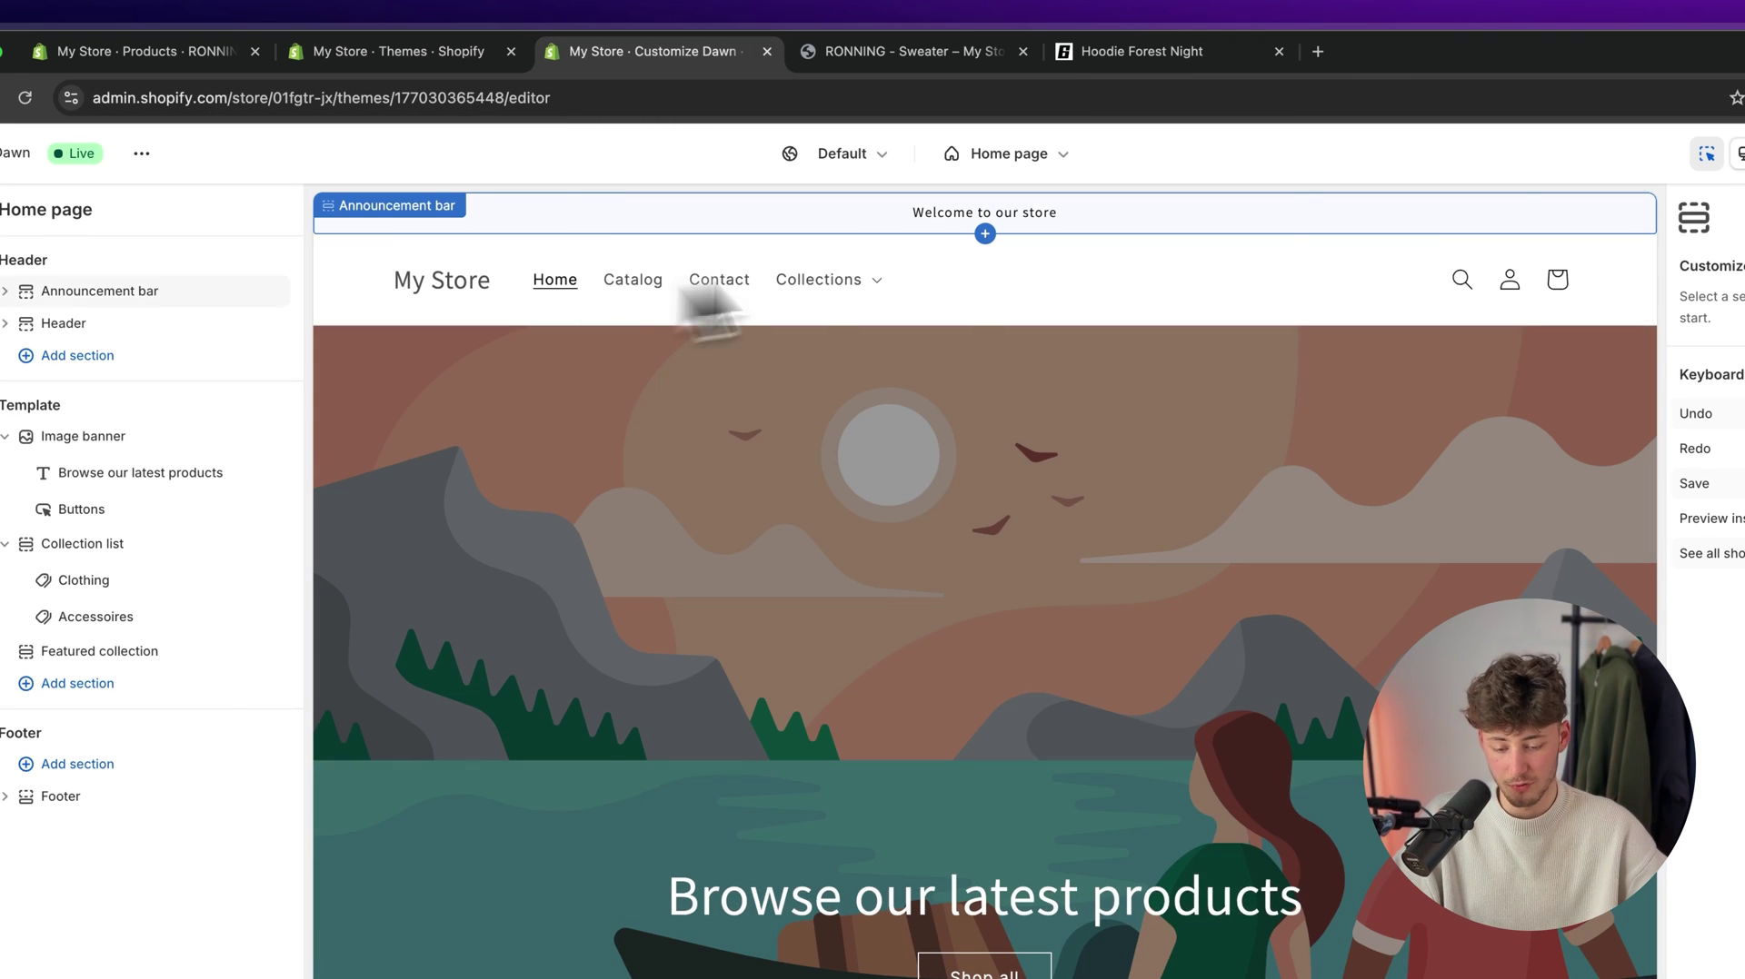
pyautogui.click(1000, 152)
pyautogui.click(941, 278)
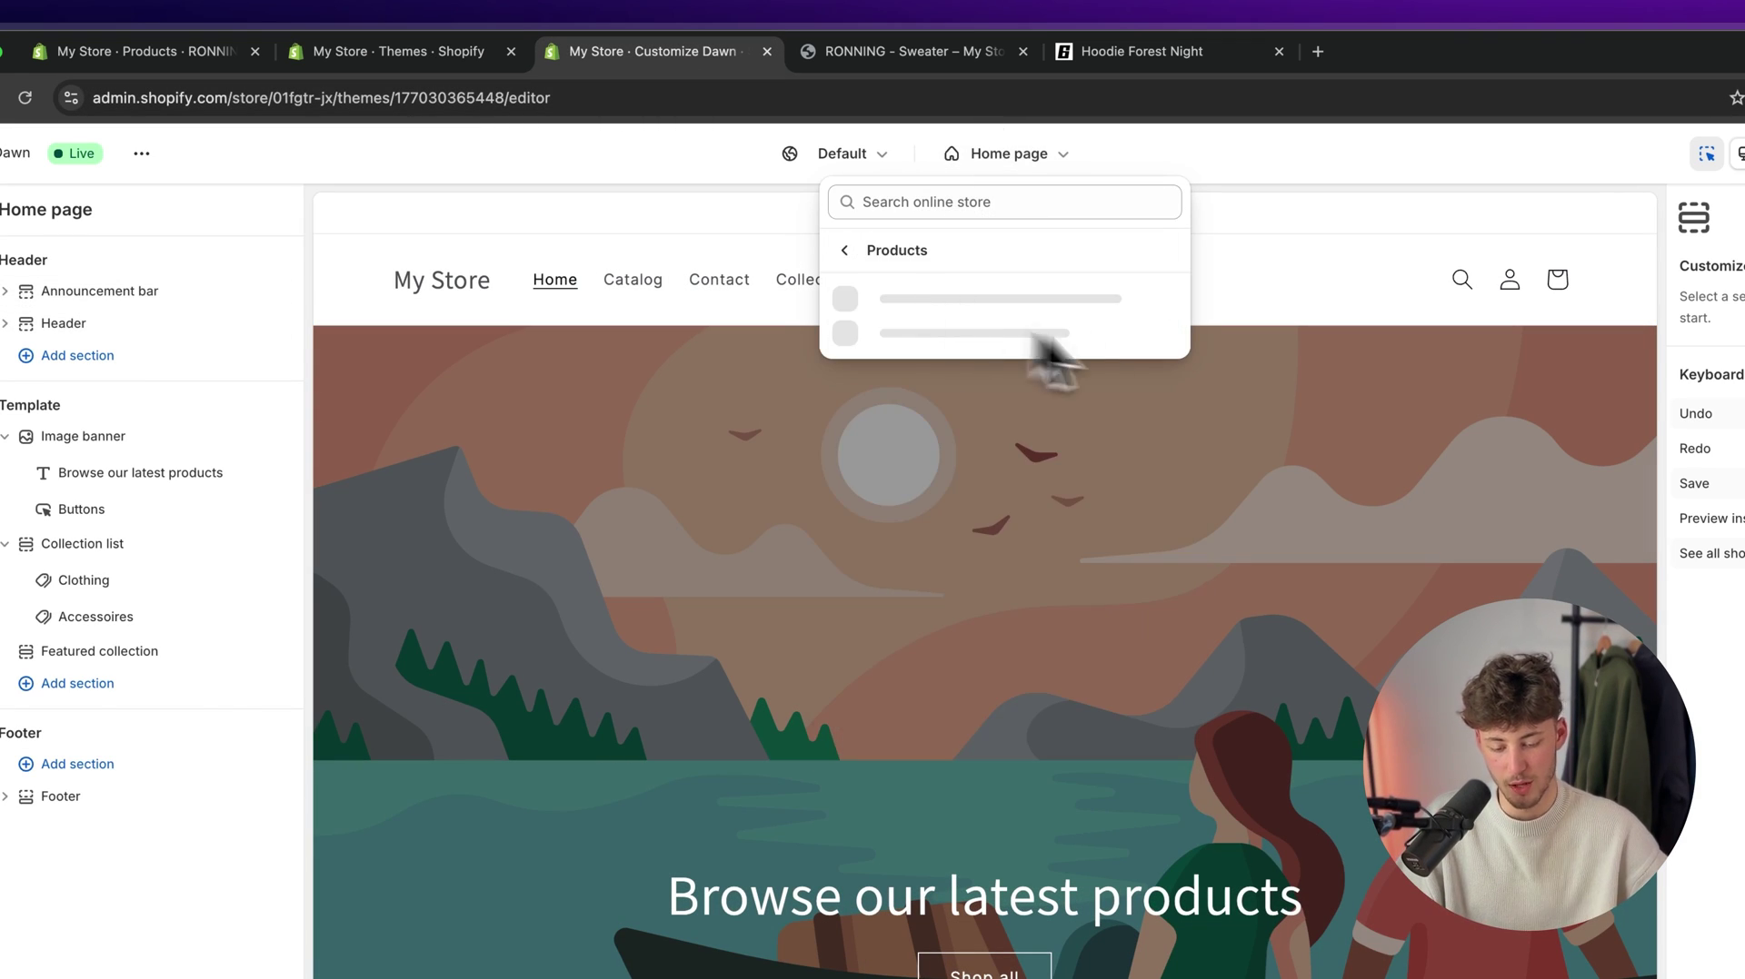
pyautogui.click(941, 314)
pyautogui.scroll(-2, 1083, 635)
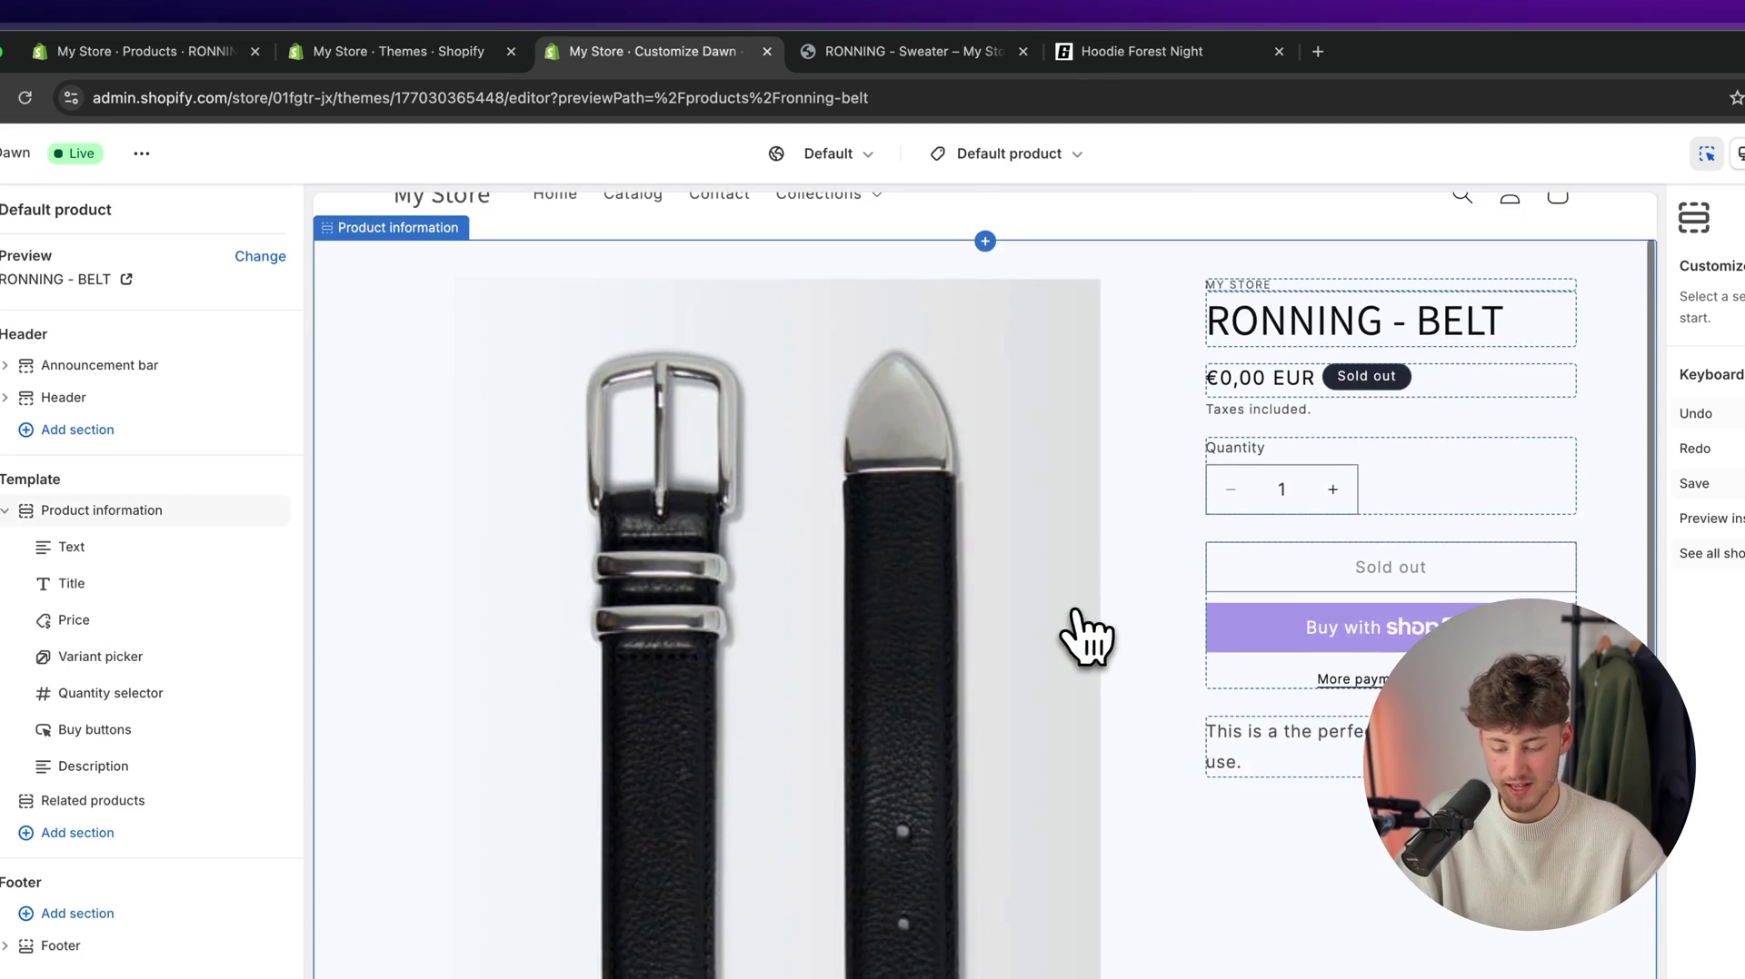
# - Preview the RONNING - Sweater in that template and inspect its Variant picker settings
pyautogui.click(330, 264)
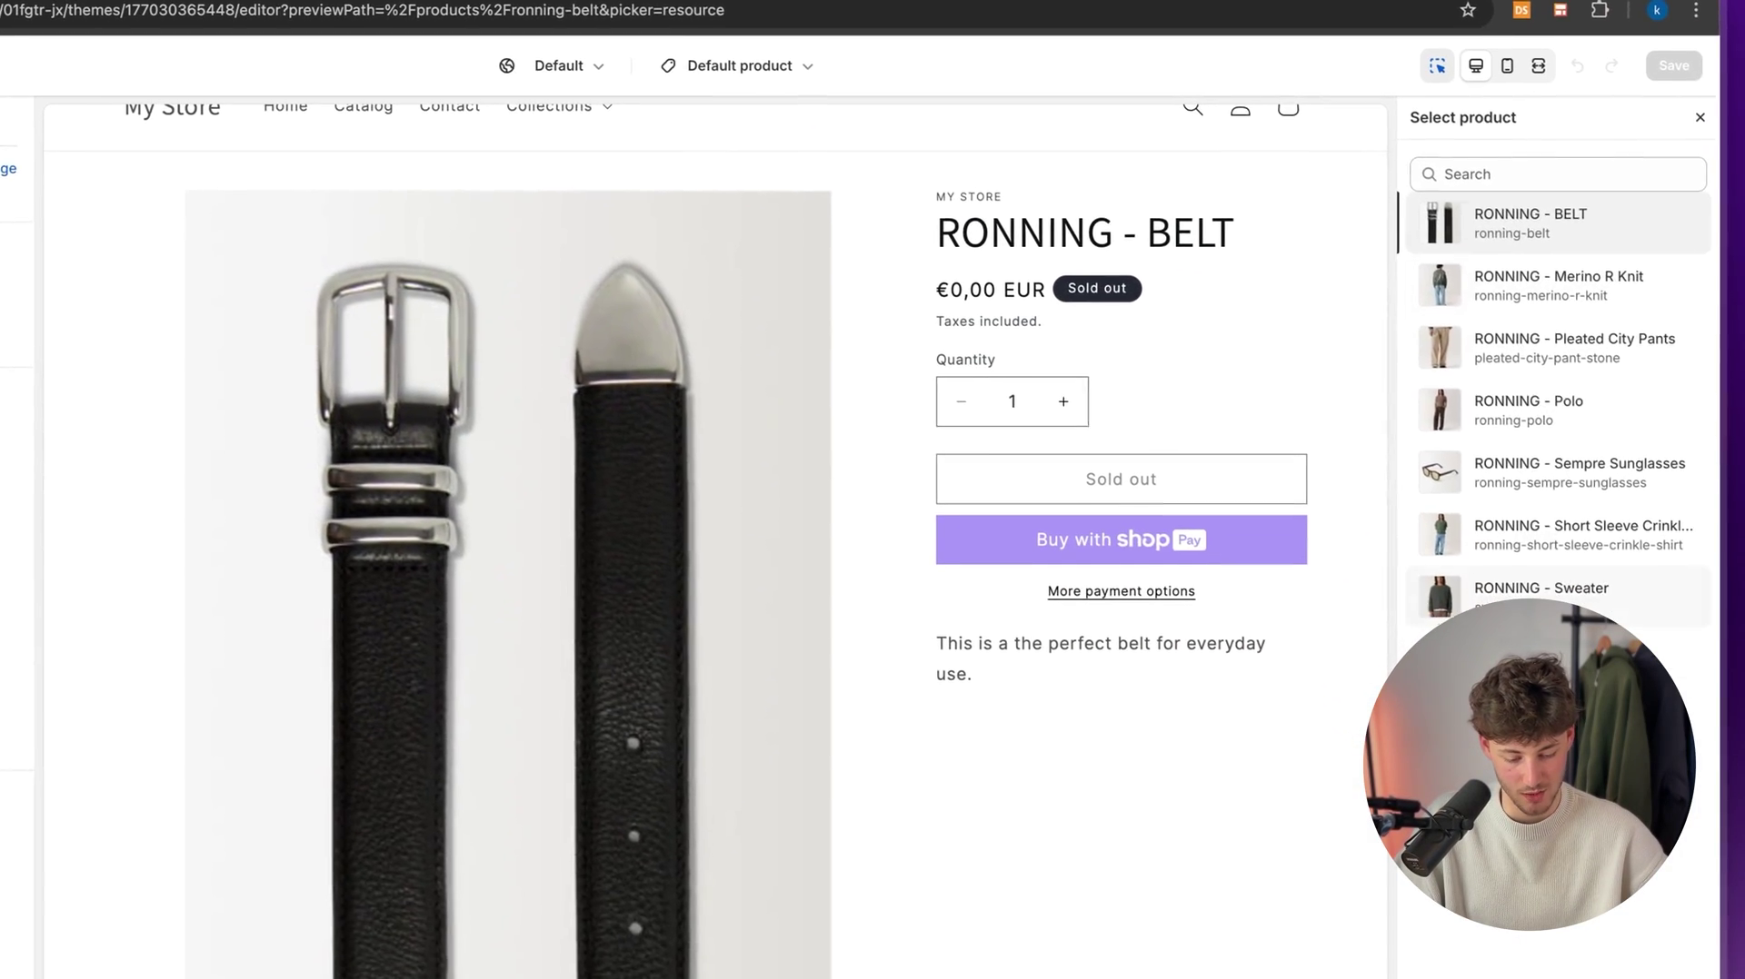
pyautogui.click(1544, 590)
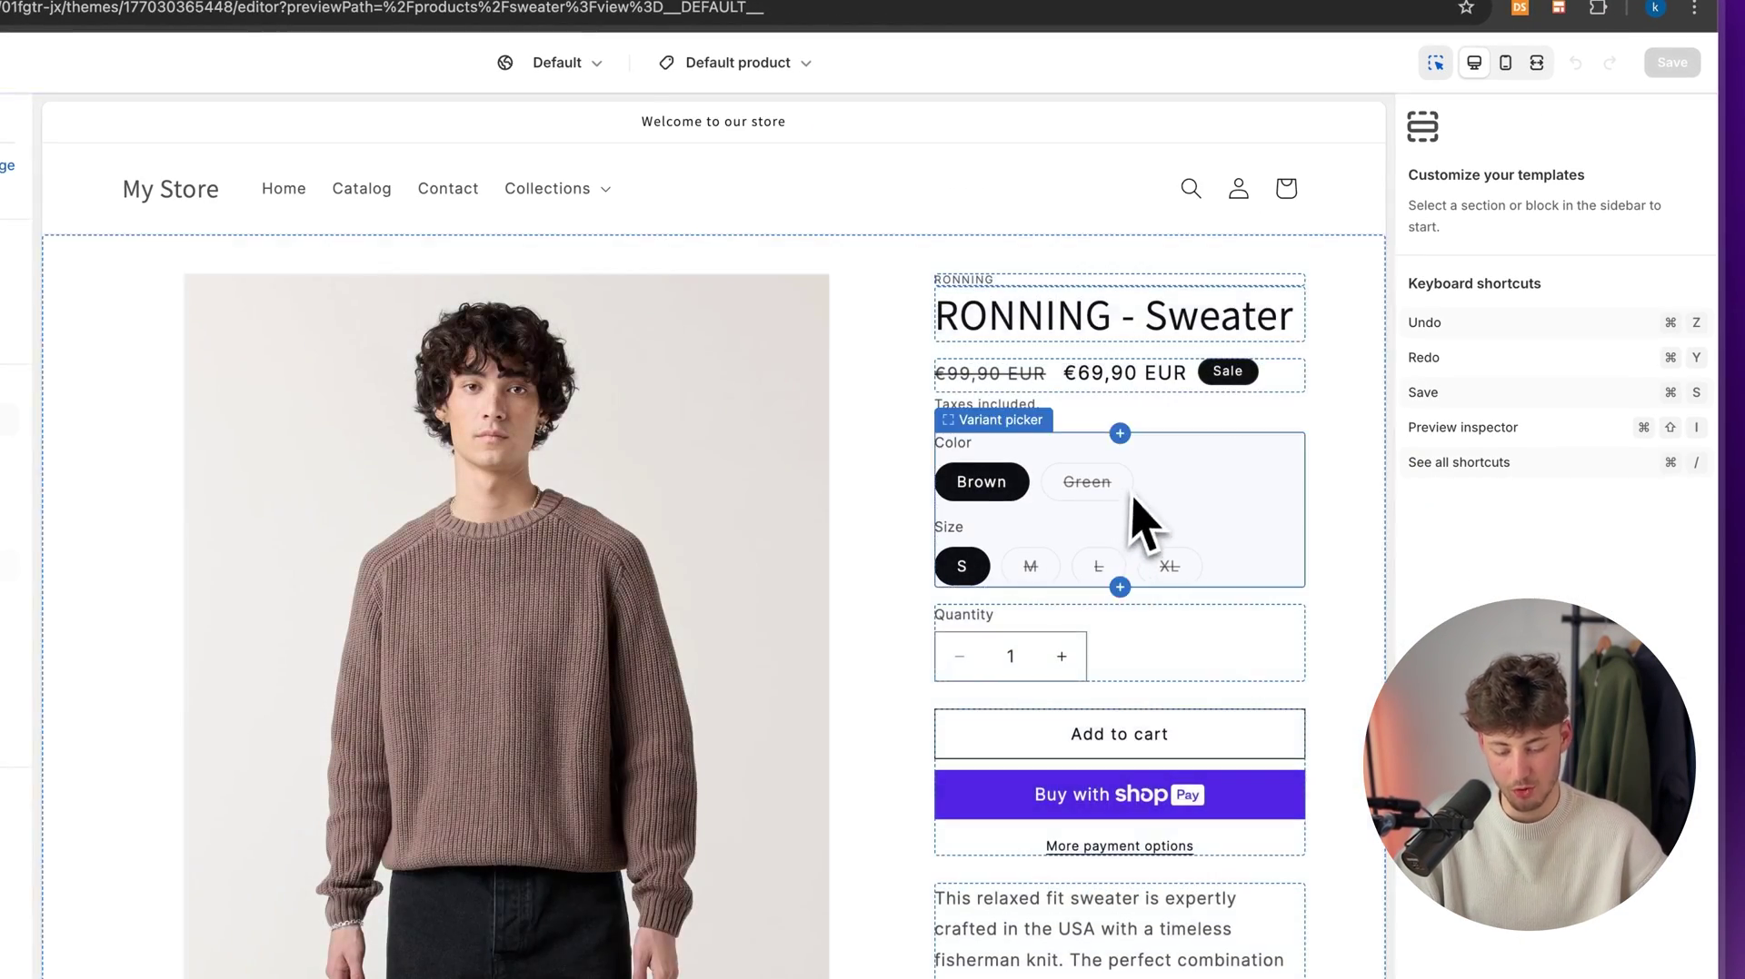
pyautogui.click(1057, 499)
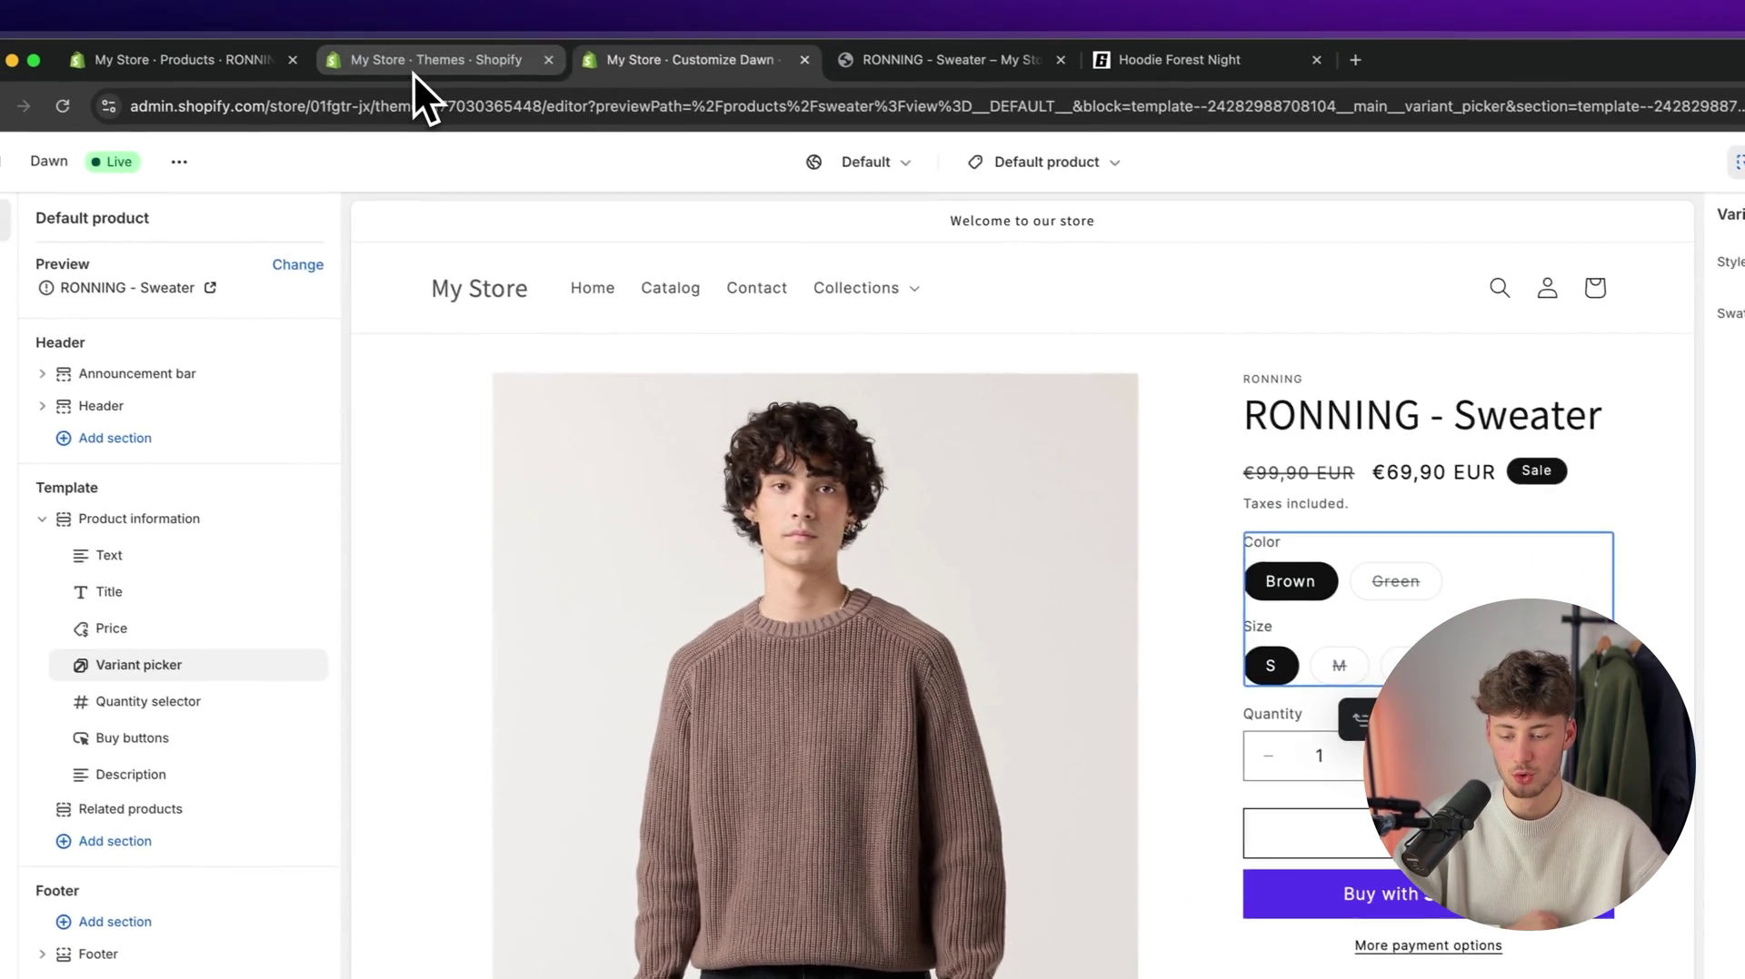
pyautogui.click(417, 68)
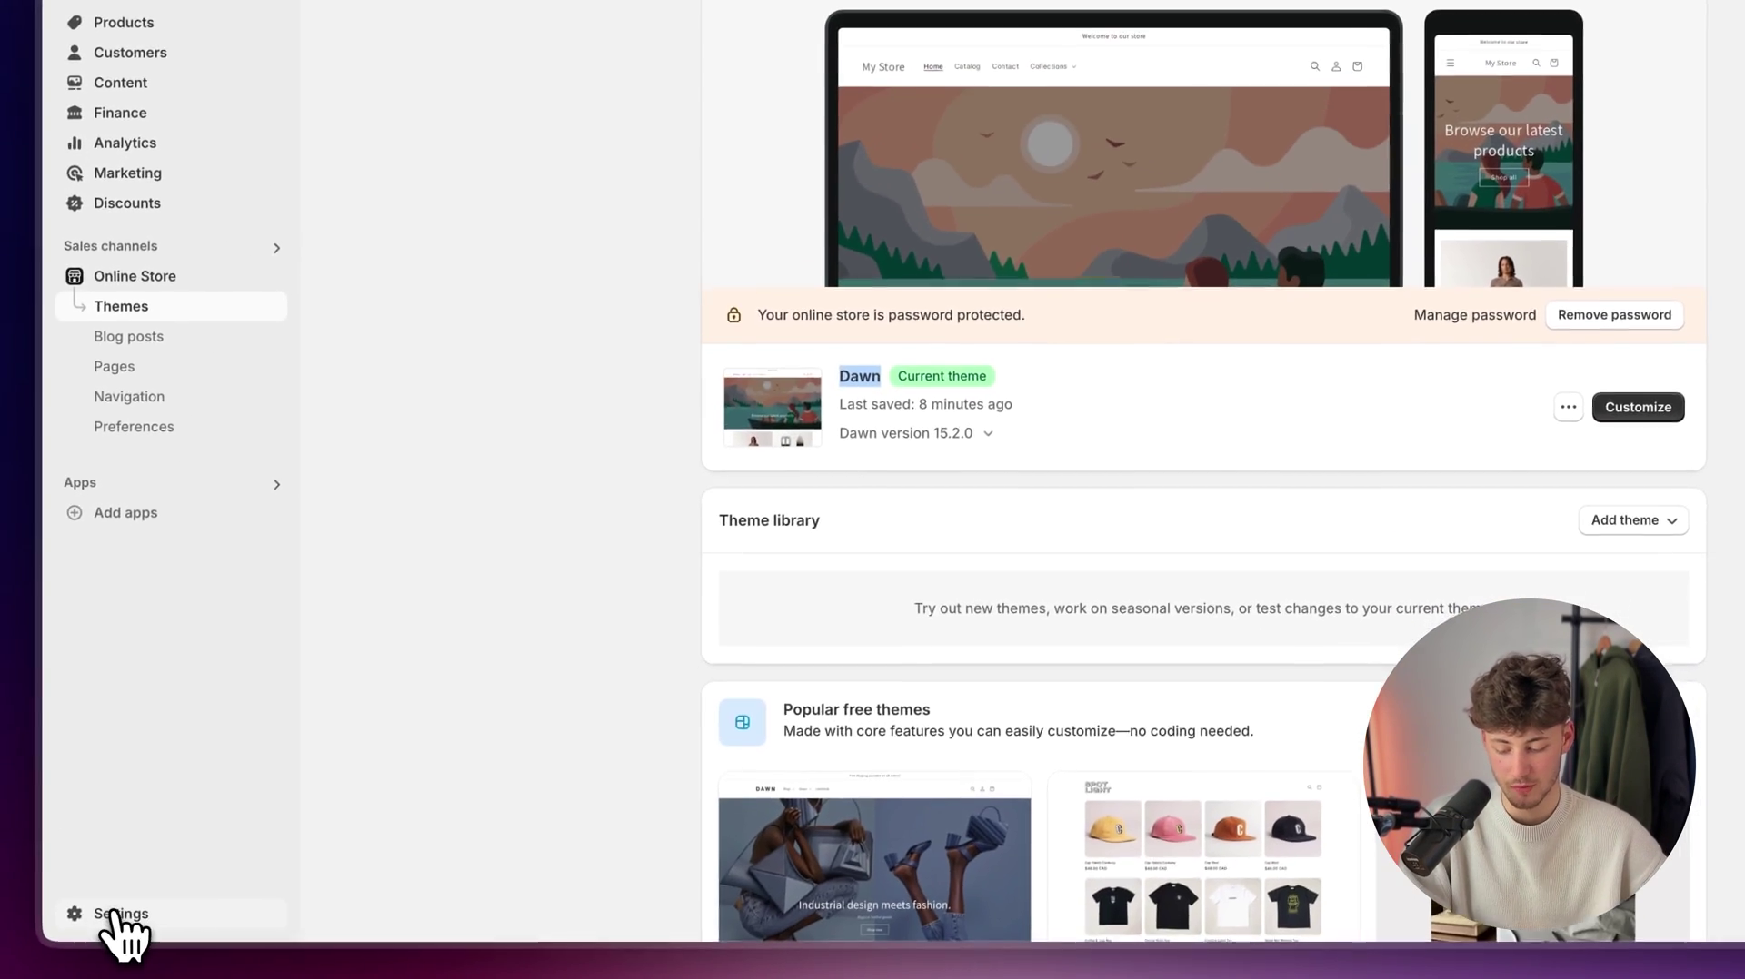
# - Reach the Shopify App Store through Settings > Apps and sales channels
pyautogui.click(120, 905)
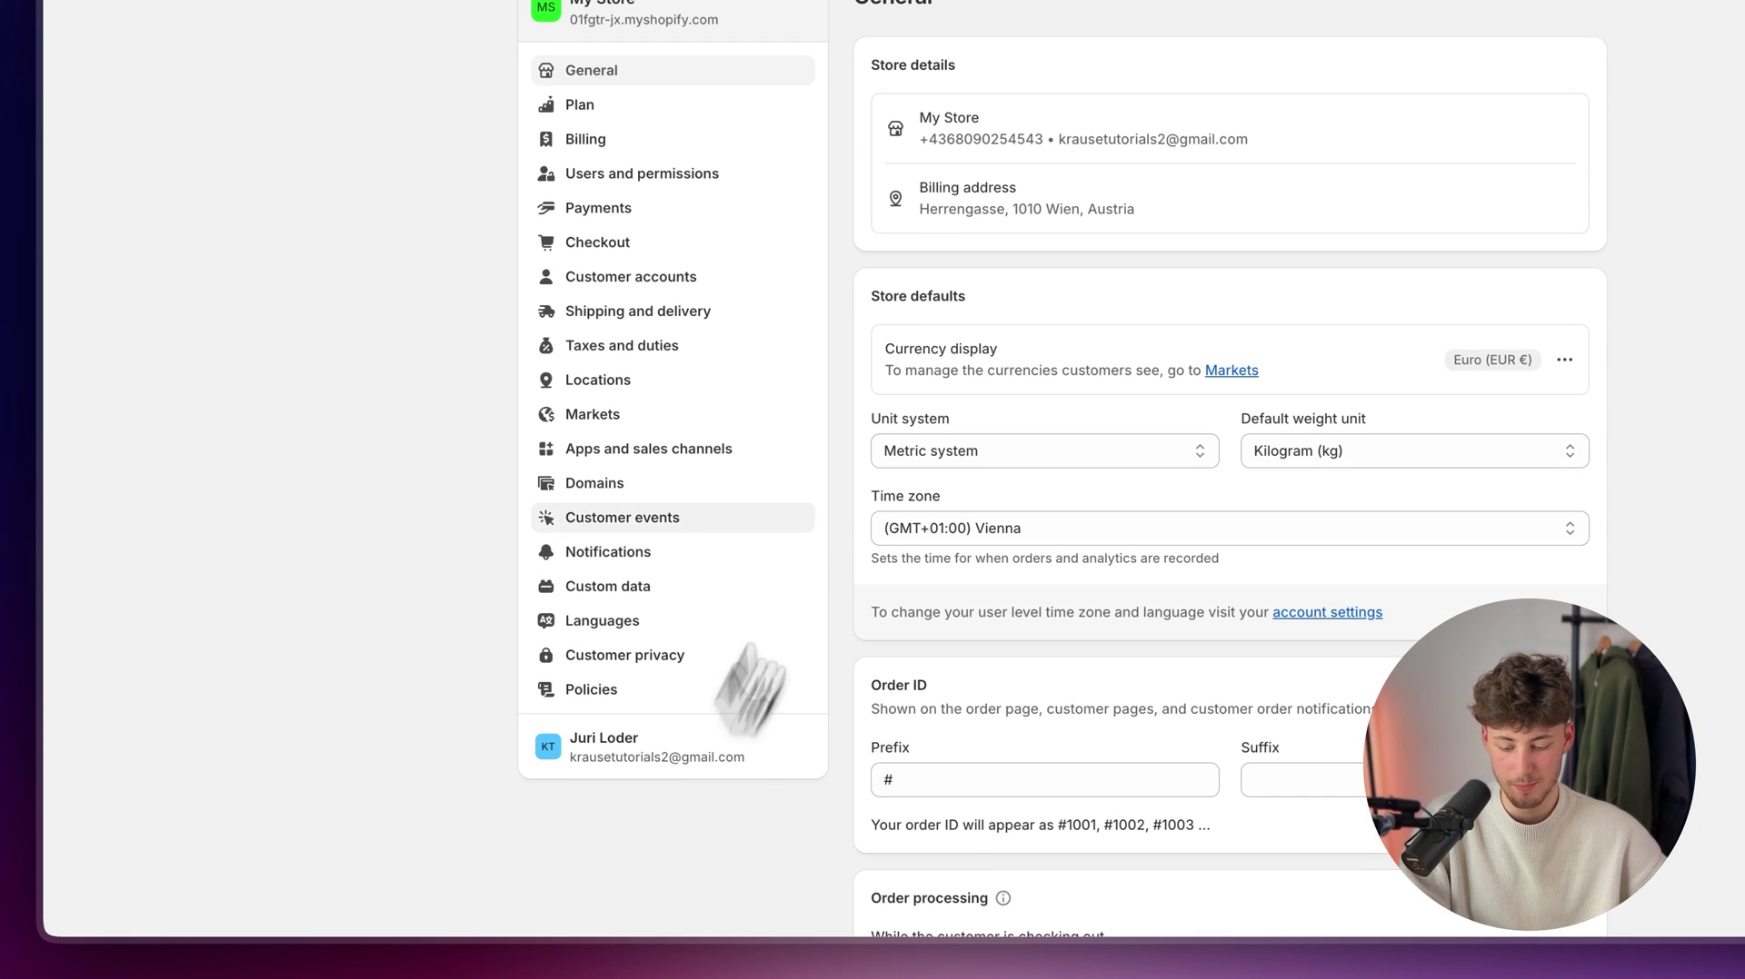
pyautogui.click(636, 453)
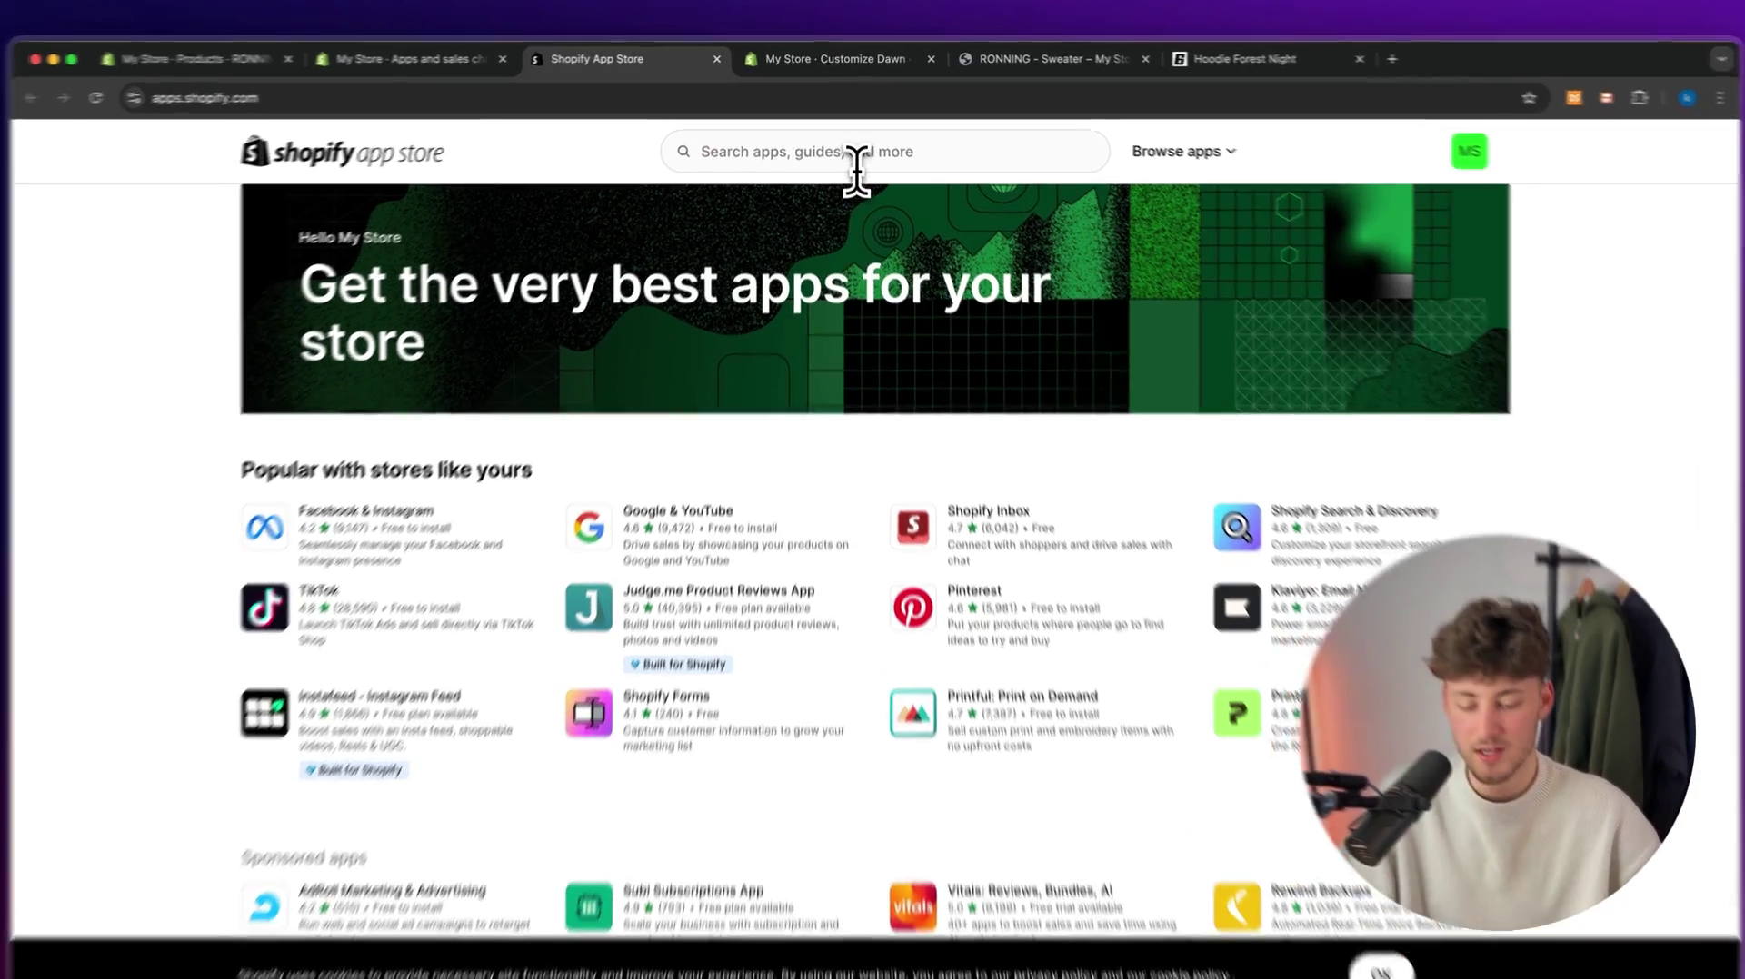
# - Search the App Store for 'color swatch' and browse the results
pyautogui.click(848, 143)
pyautogui.write('colo')
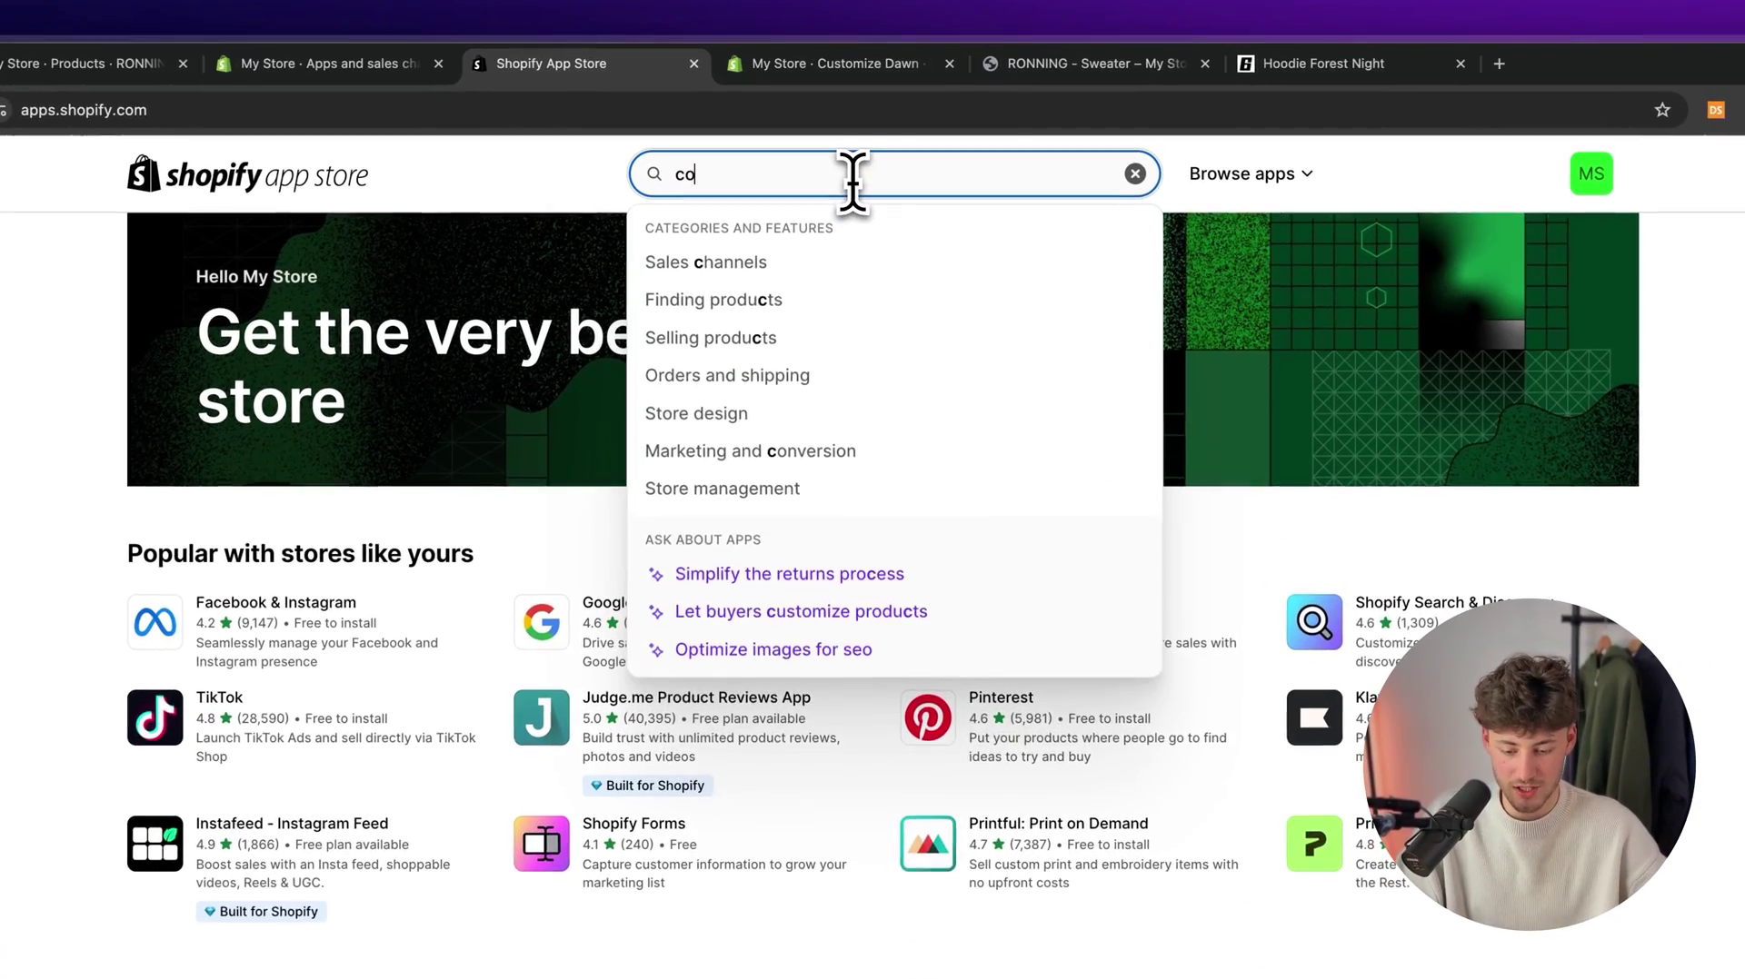
pyautogui.write('r swatch')
pyautogui.press('Return')
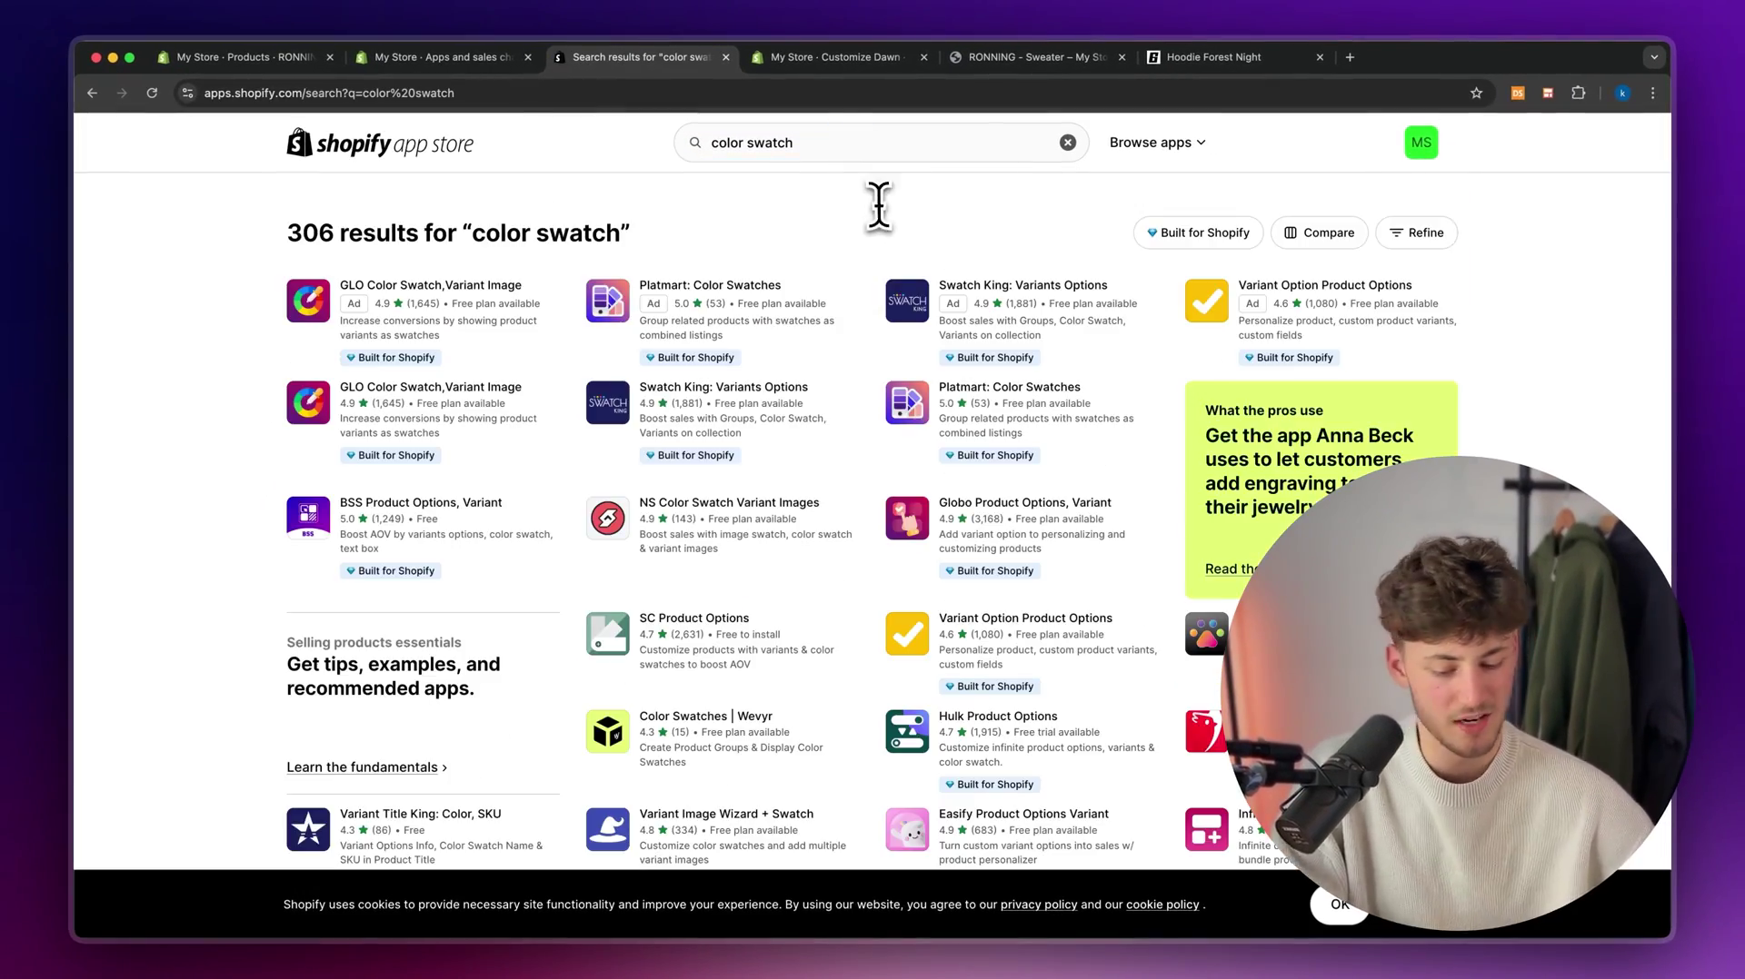
pyautogui.scroll(-15, 873, 171)
pyautogui.scroll(15, 873, 171)
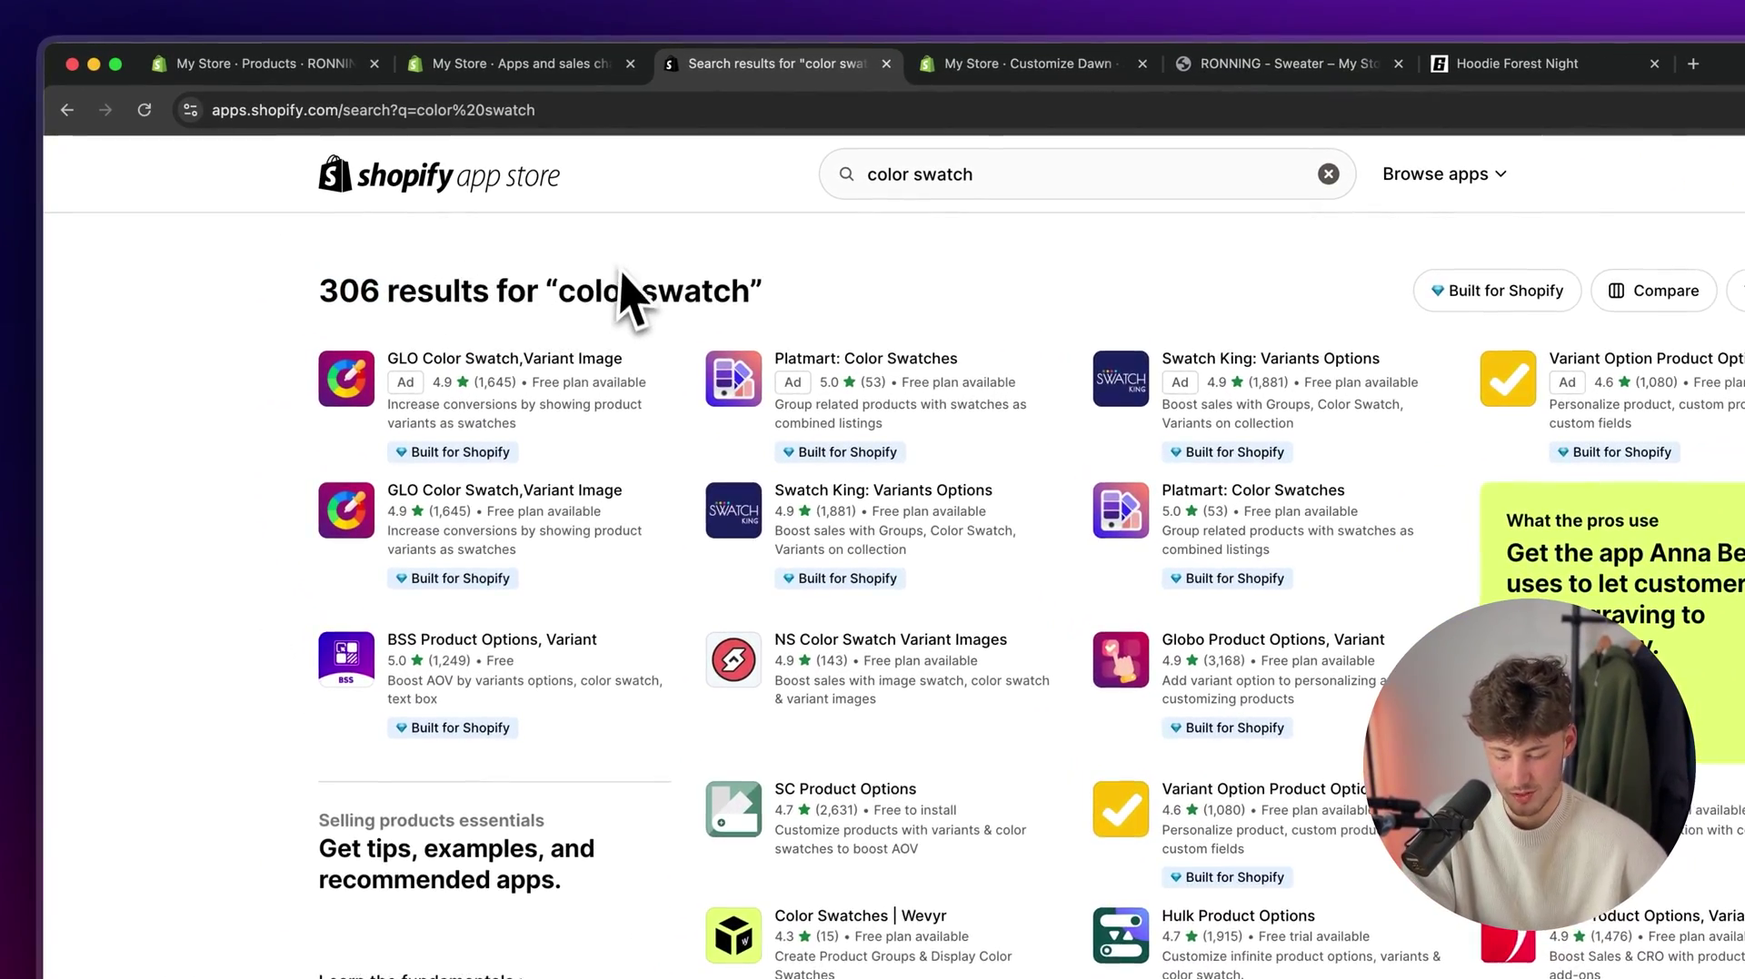
pyautogui.scroll(-3, 623, 304)
pyautogui.scroll(2, 623, 304)
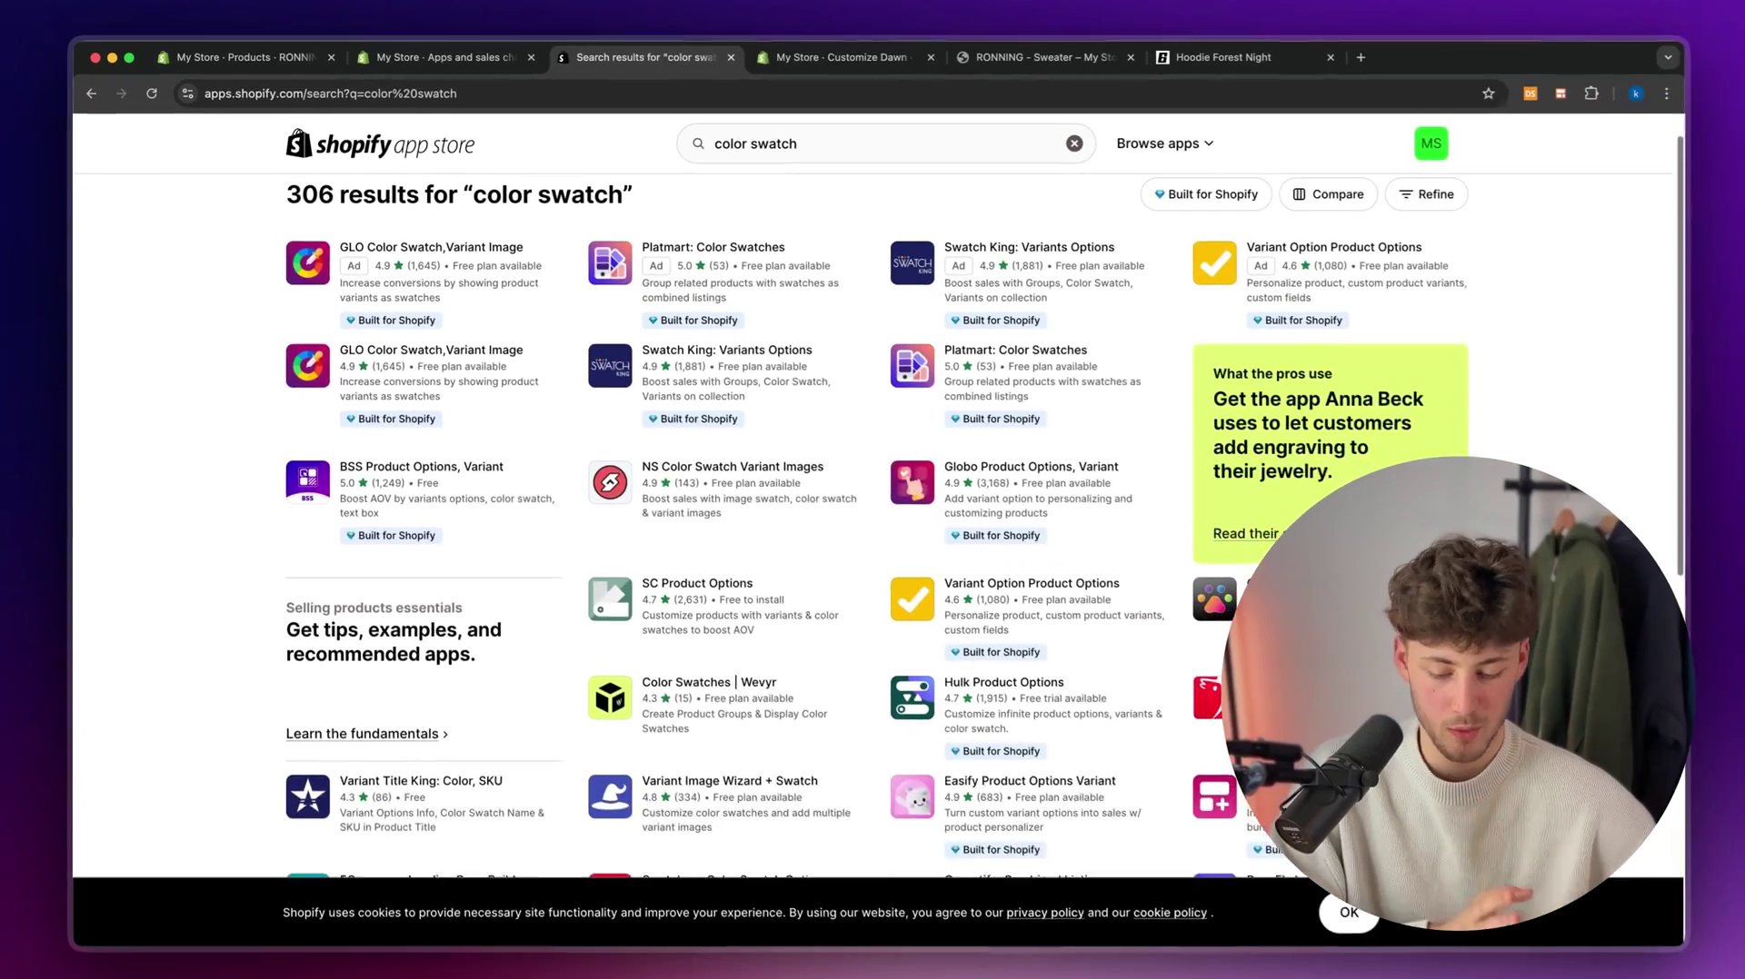
pyautogui.scroll(2, 627, 314)
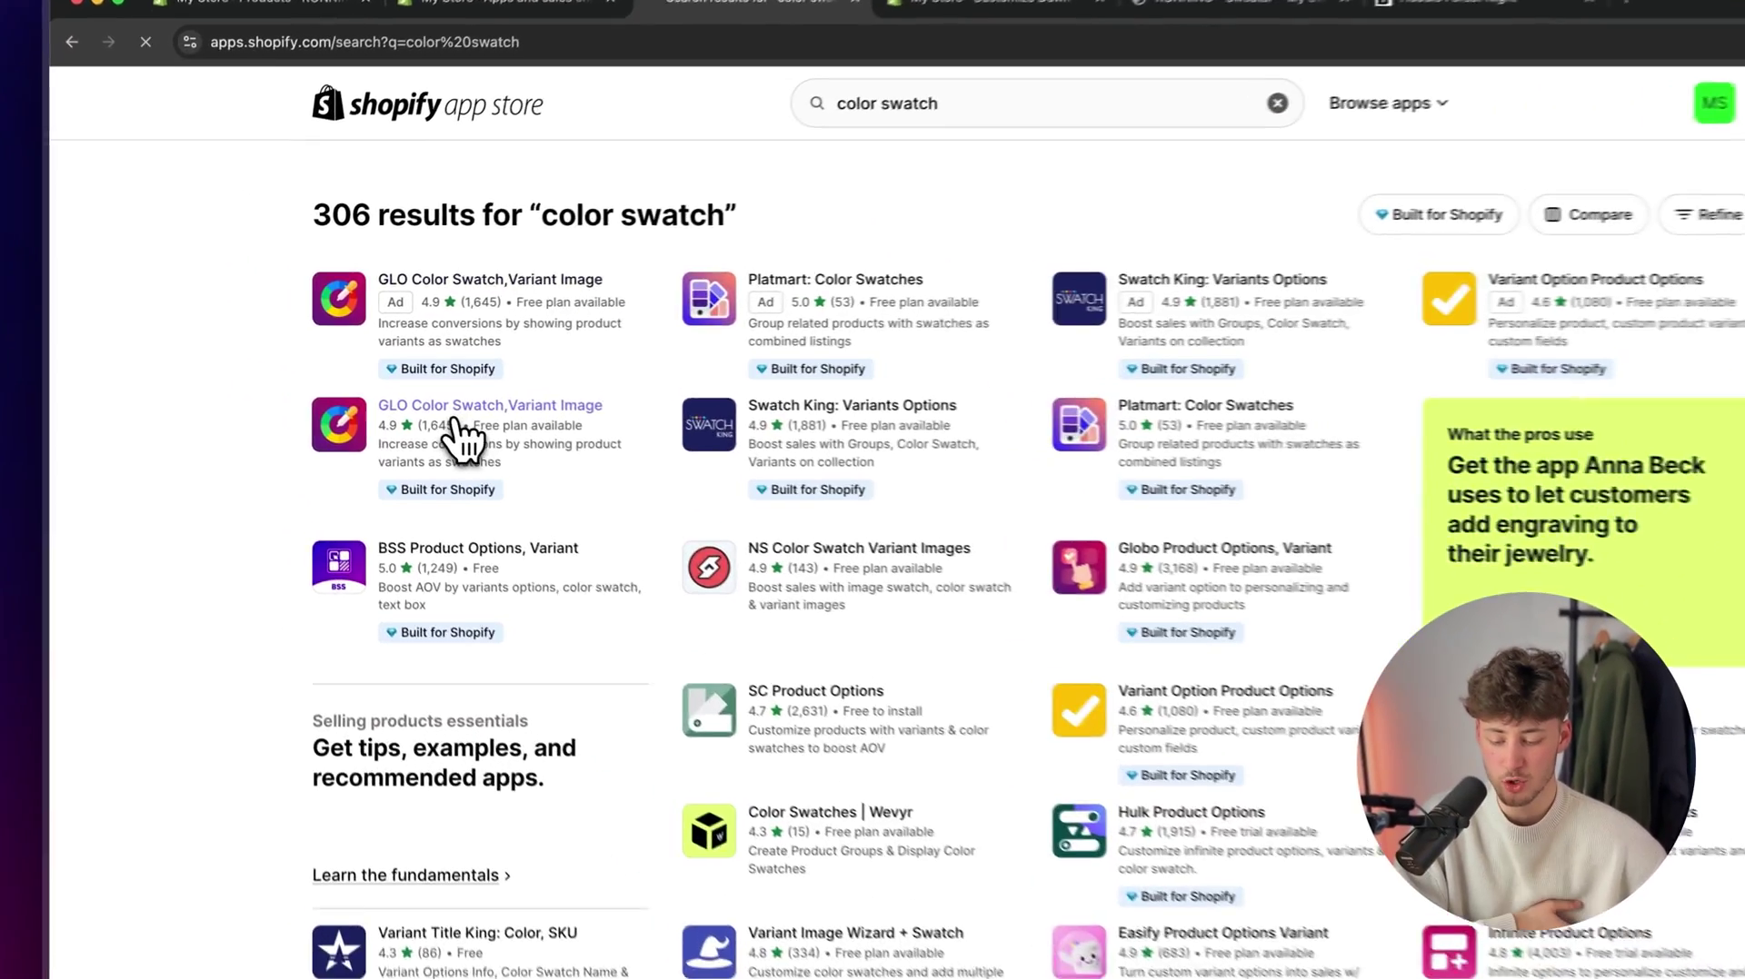
# - Open GLO Color Swatch,Variant Image, check its Free plan for 100 products, and start installing
pyautogui.click(400, 400)
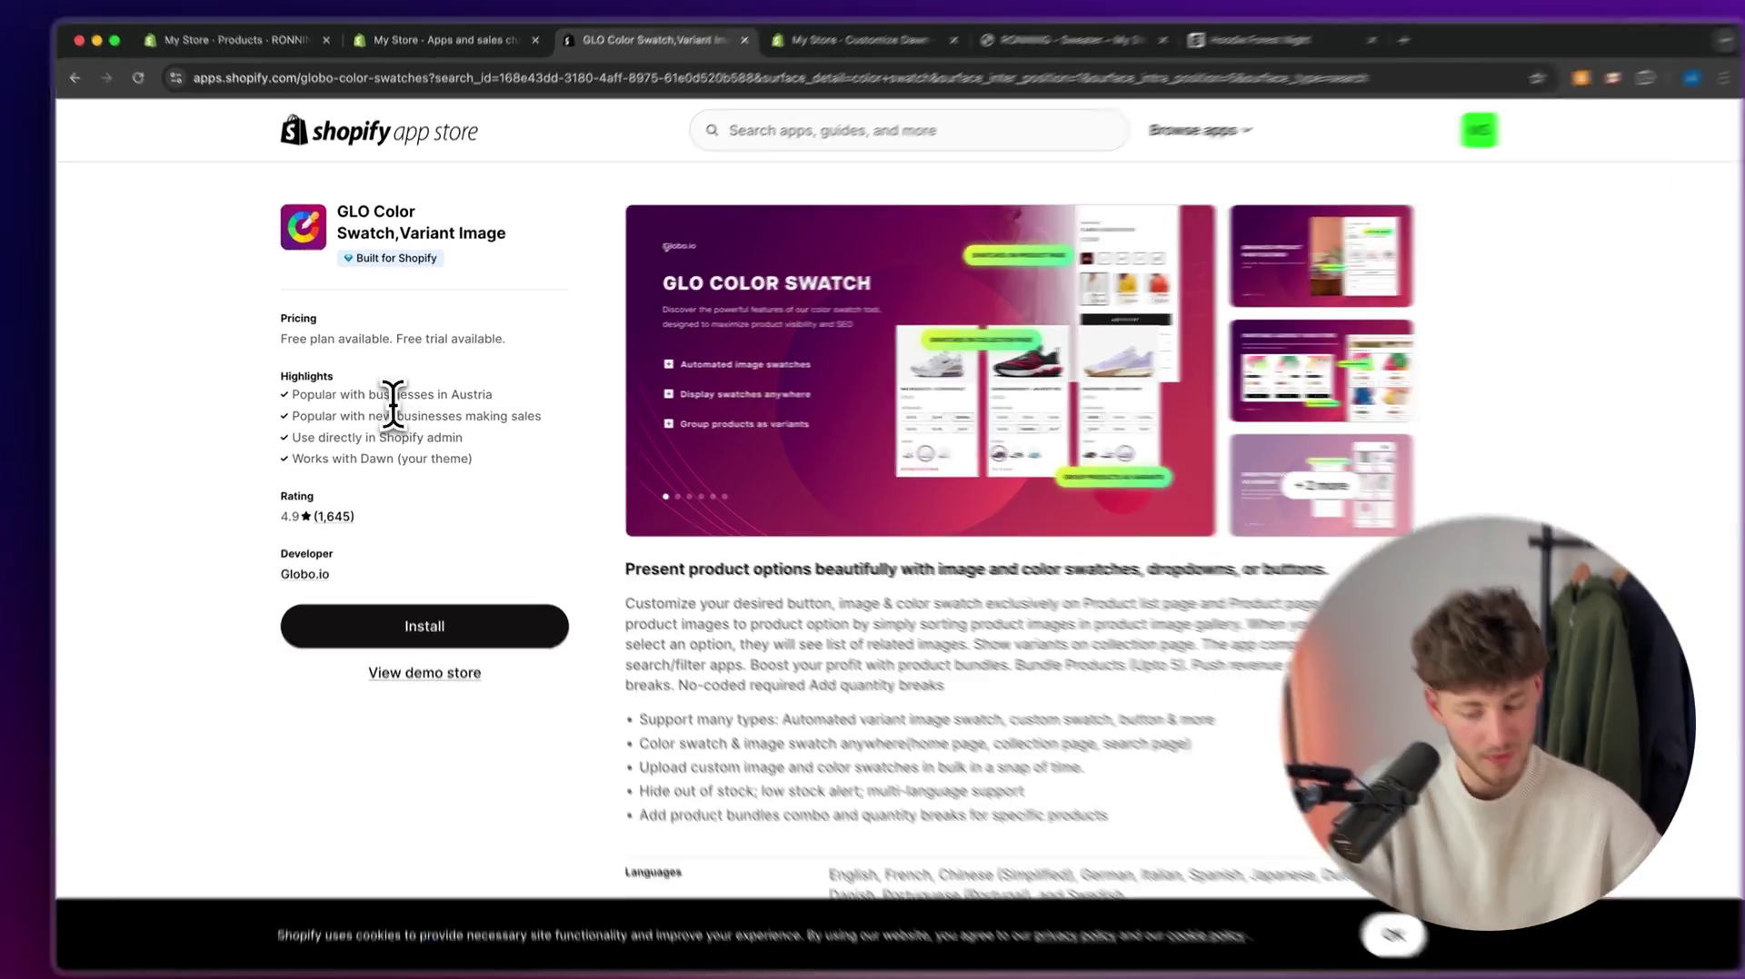
pyautogui.moveTo(295, 392); pyautogui.dragTo(503, 474)
pyautogui.scroll(-10, 505, 474)
pyautogui.scroll(10, 536, 508)
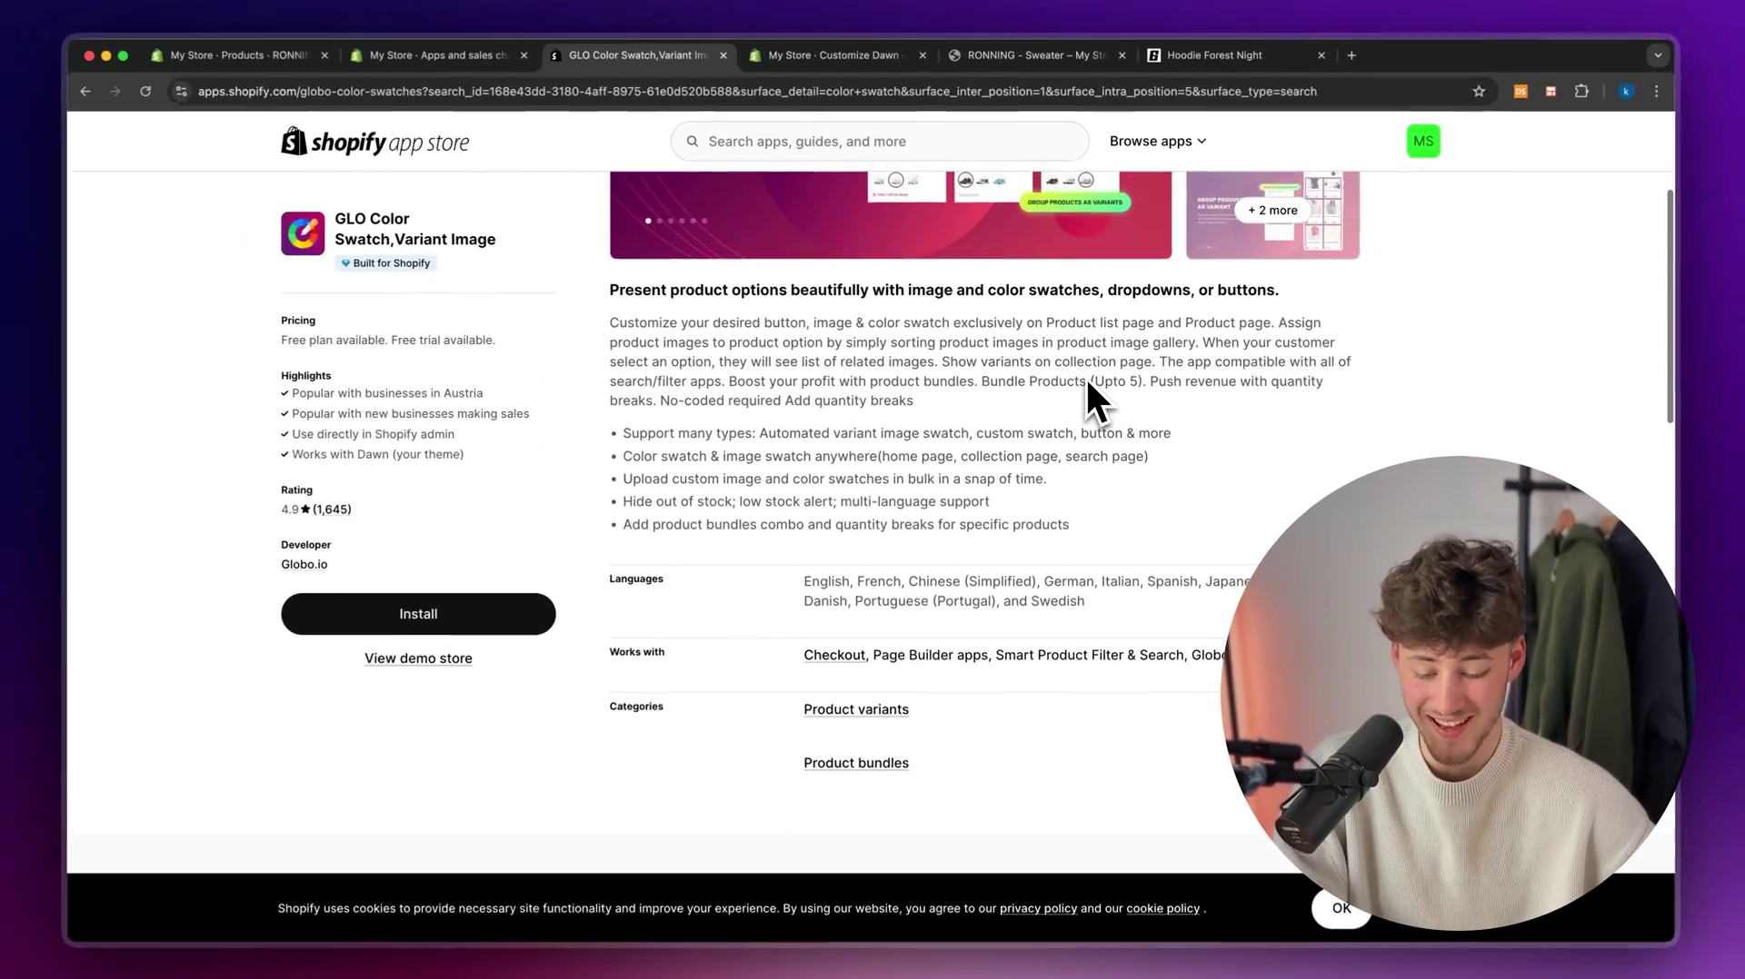
pyautogui.scroll(-10, 1087, 382)
pyautogui.scroll(3, 1087, 382)
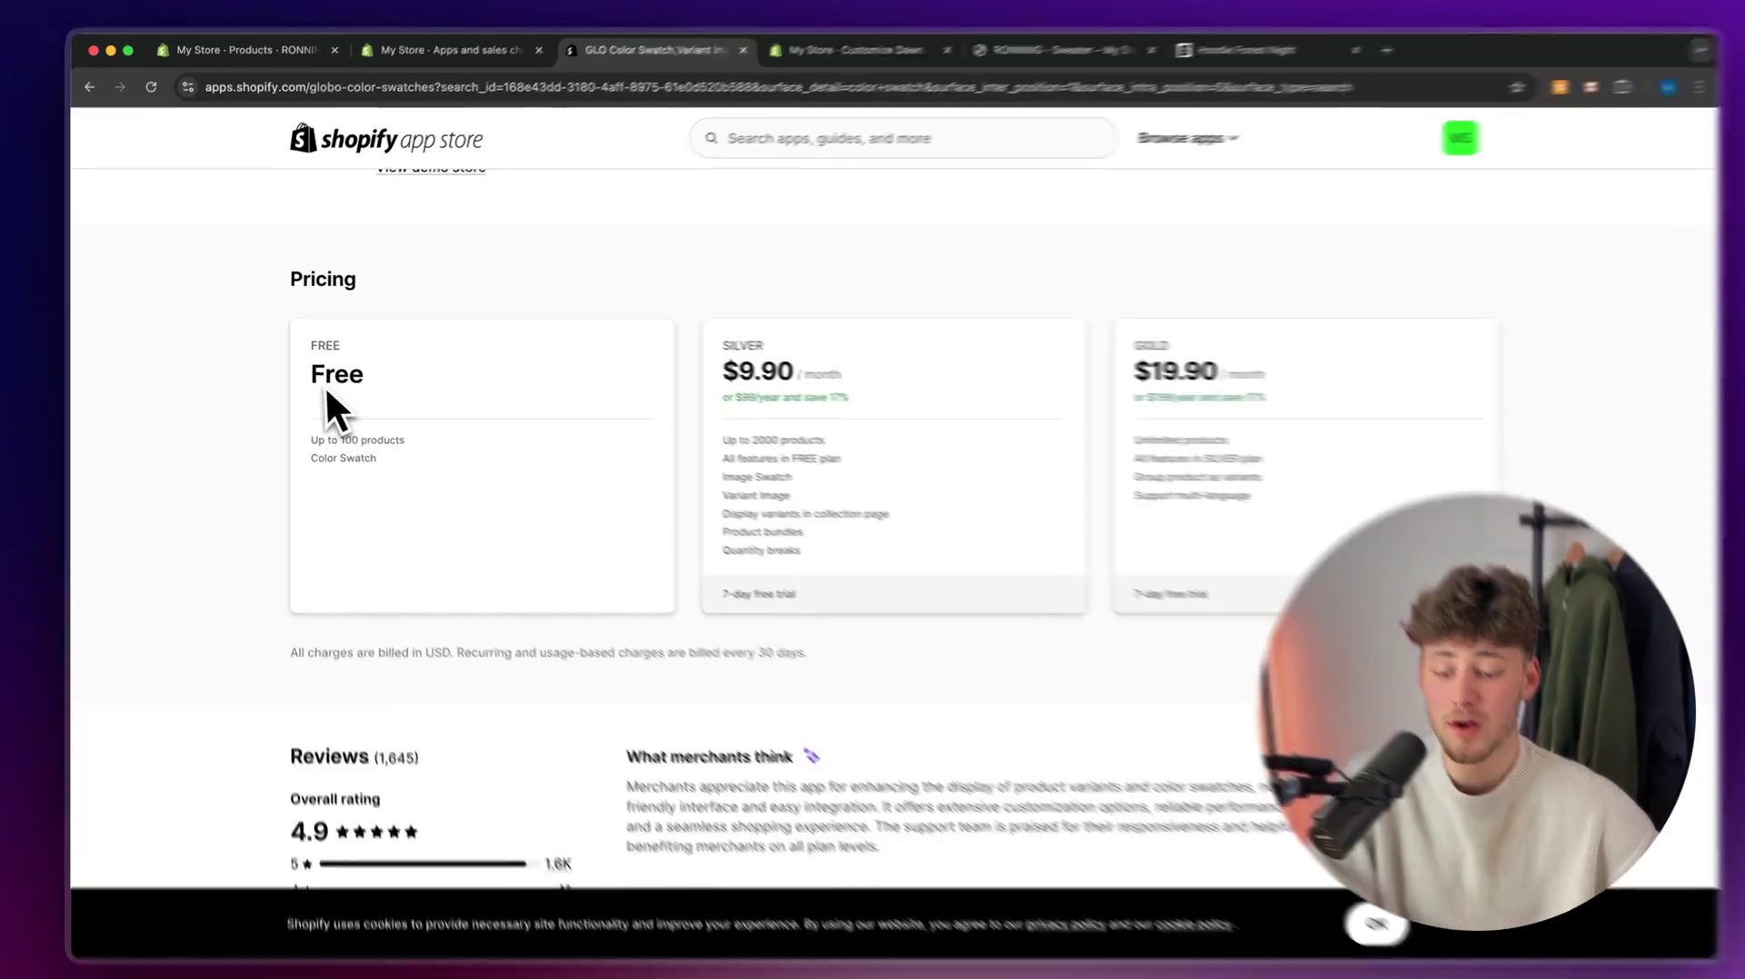
pyautogui.doubleClick(330, 375)
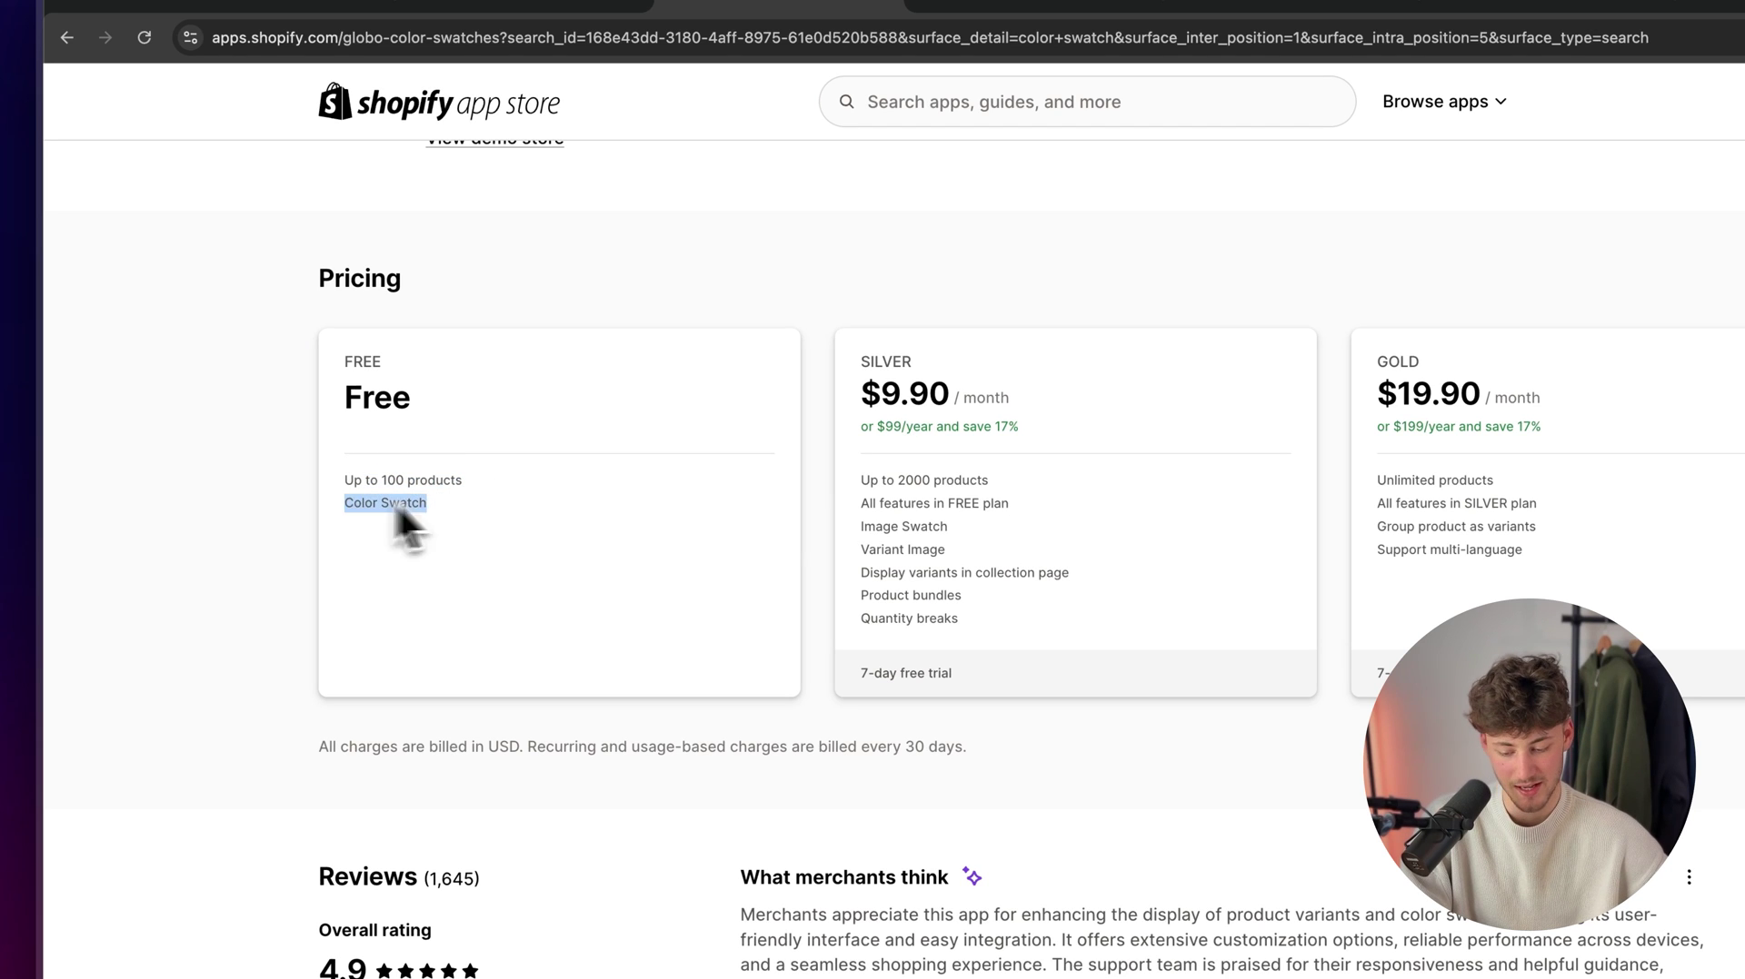
pyautogui.scroll(15, 472, 509)
pyautogui.scroll(-3, 472, 509)
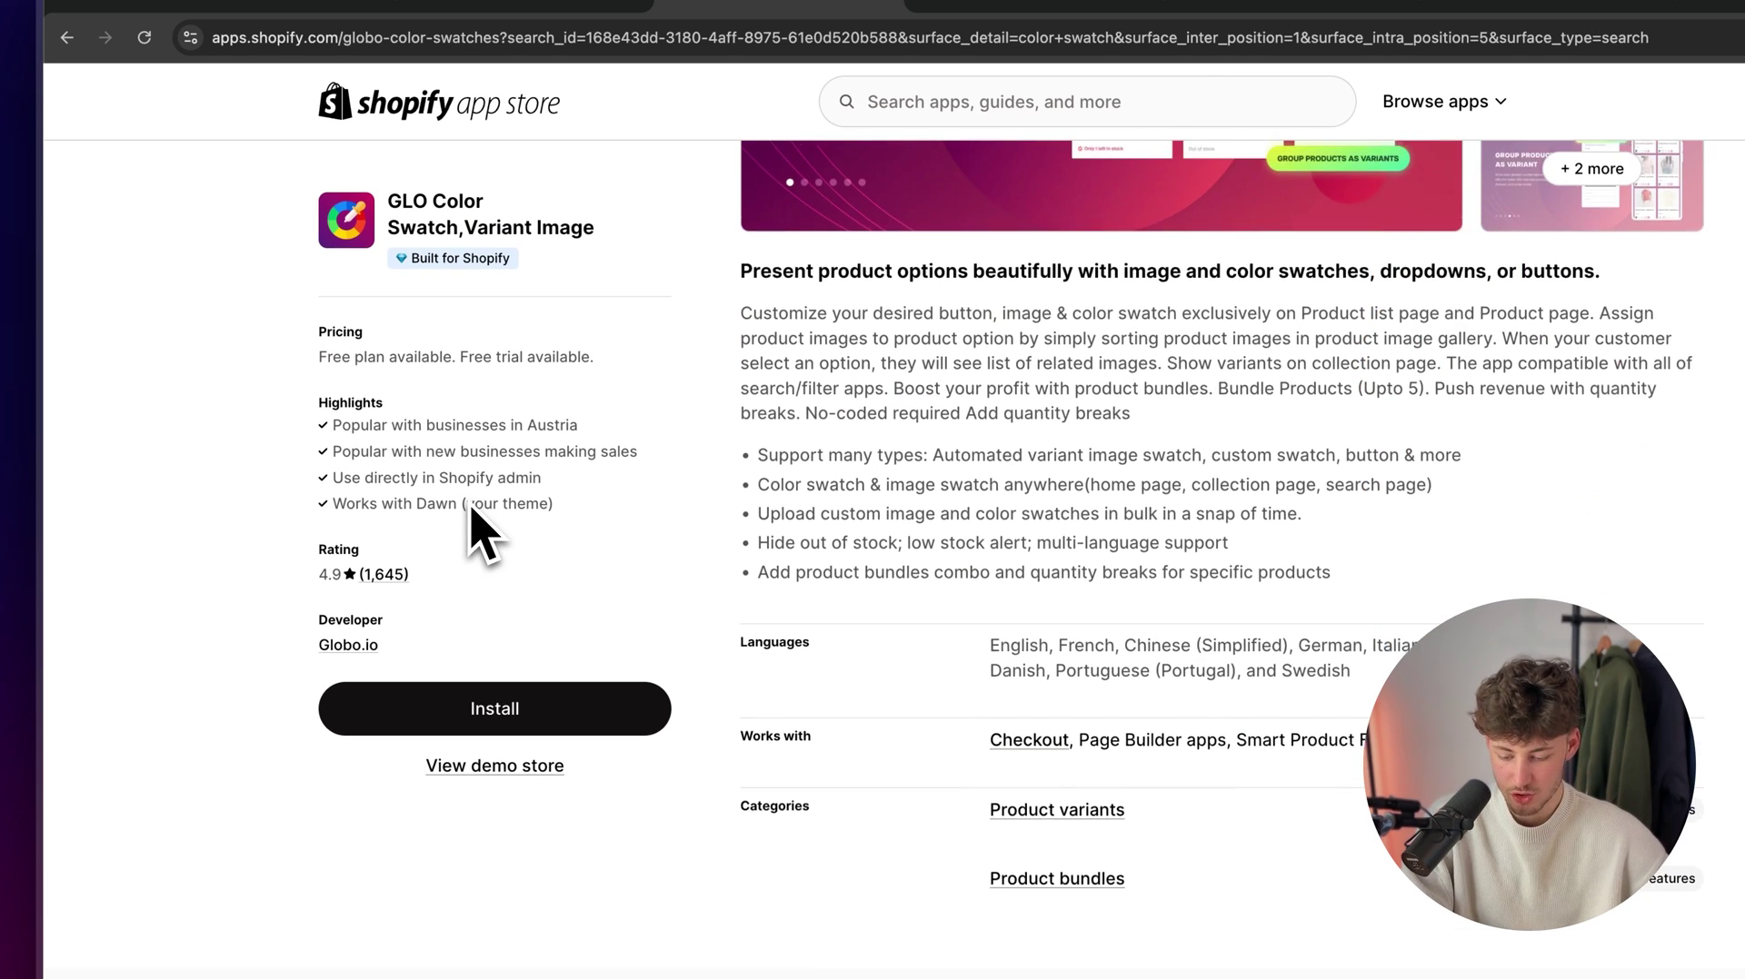
pyautogui.click(489, 717)
# - Browse the GLO demo store and switch the Women High Neck Sweater to Brown
pyautogui.click(668, 3)
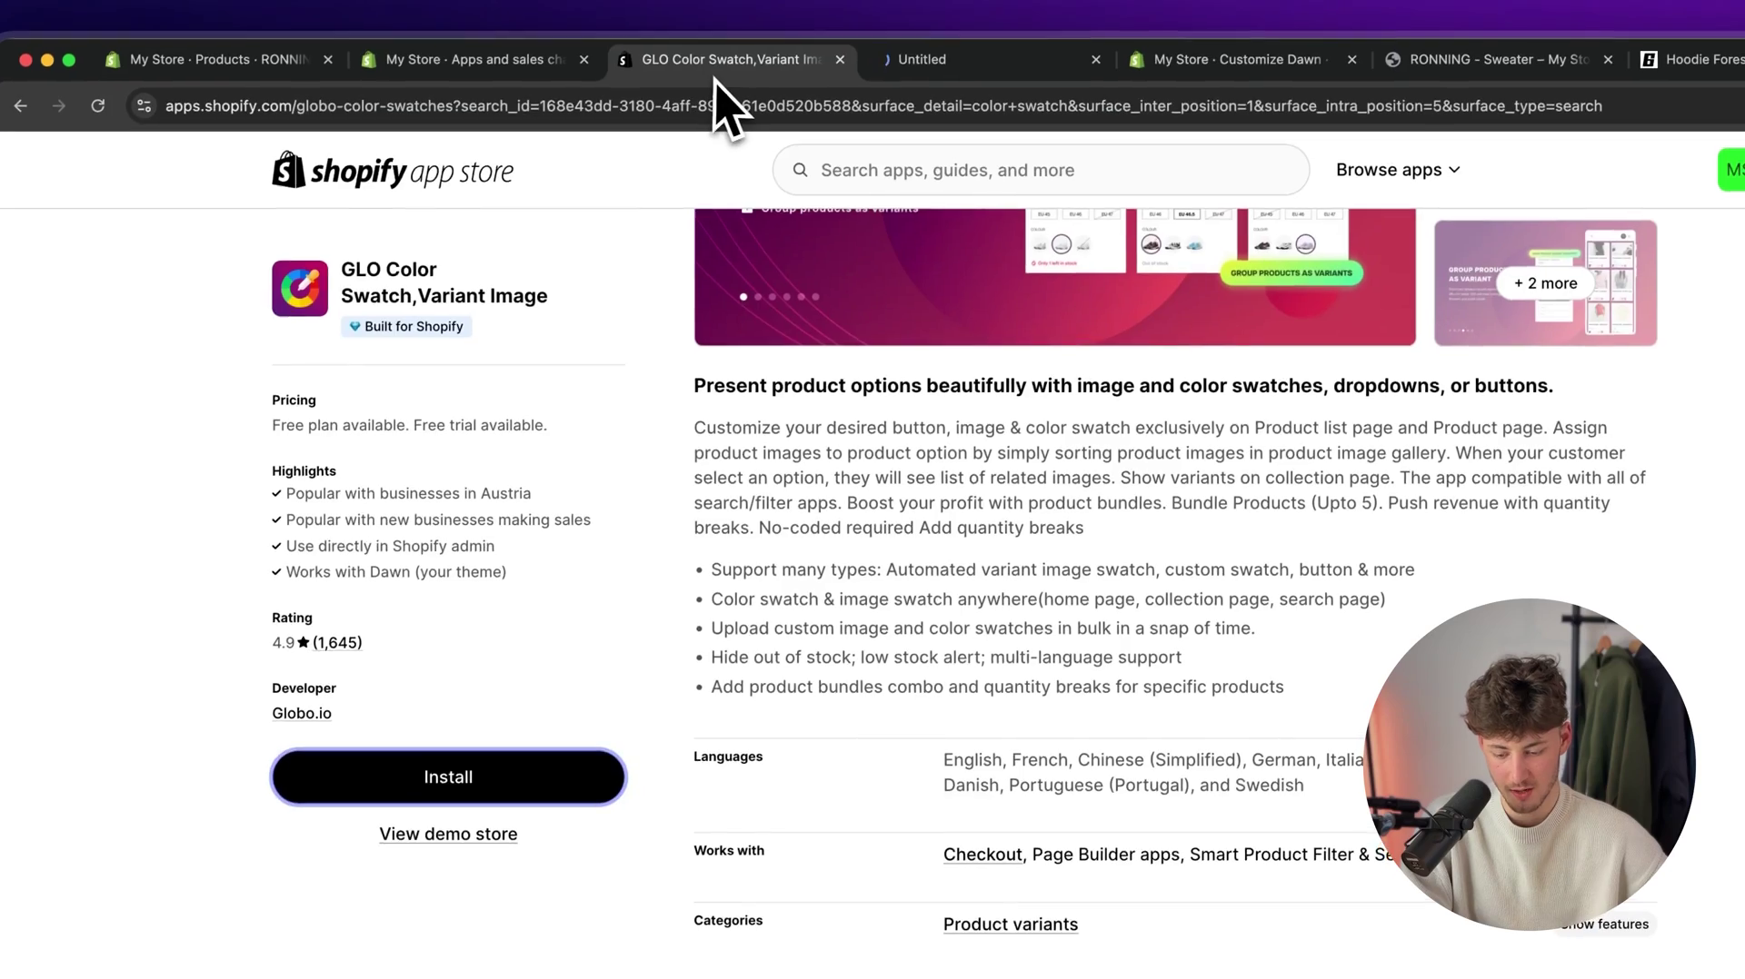
pyautogui.click(398, 681)
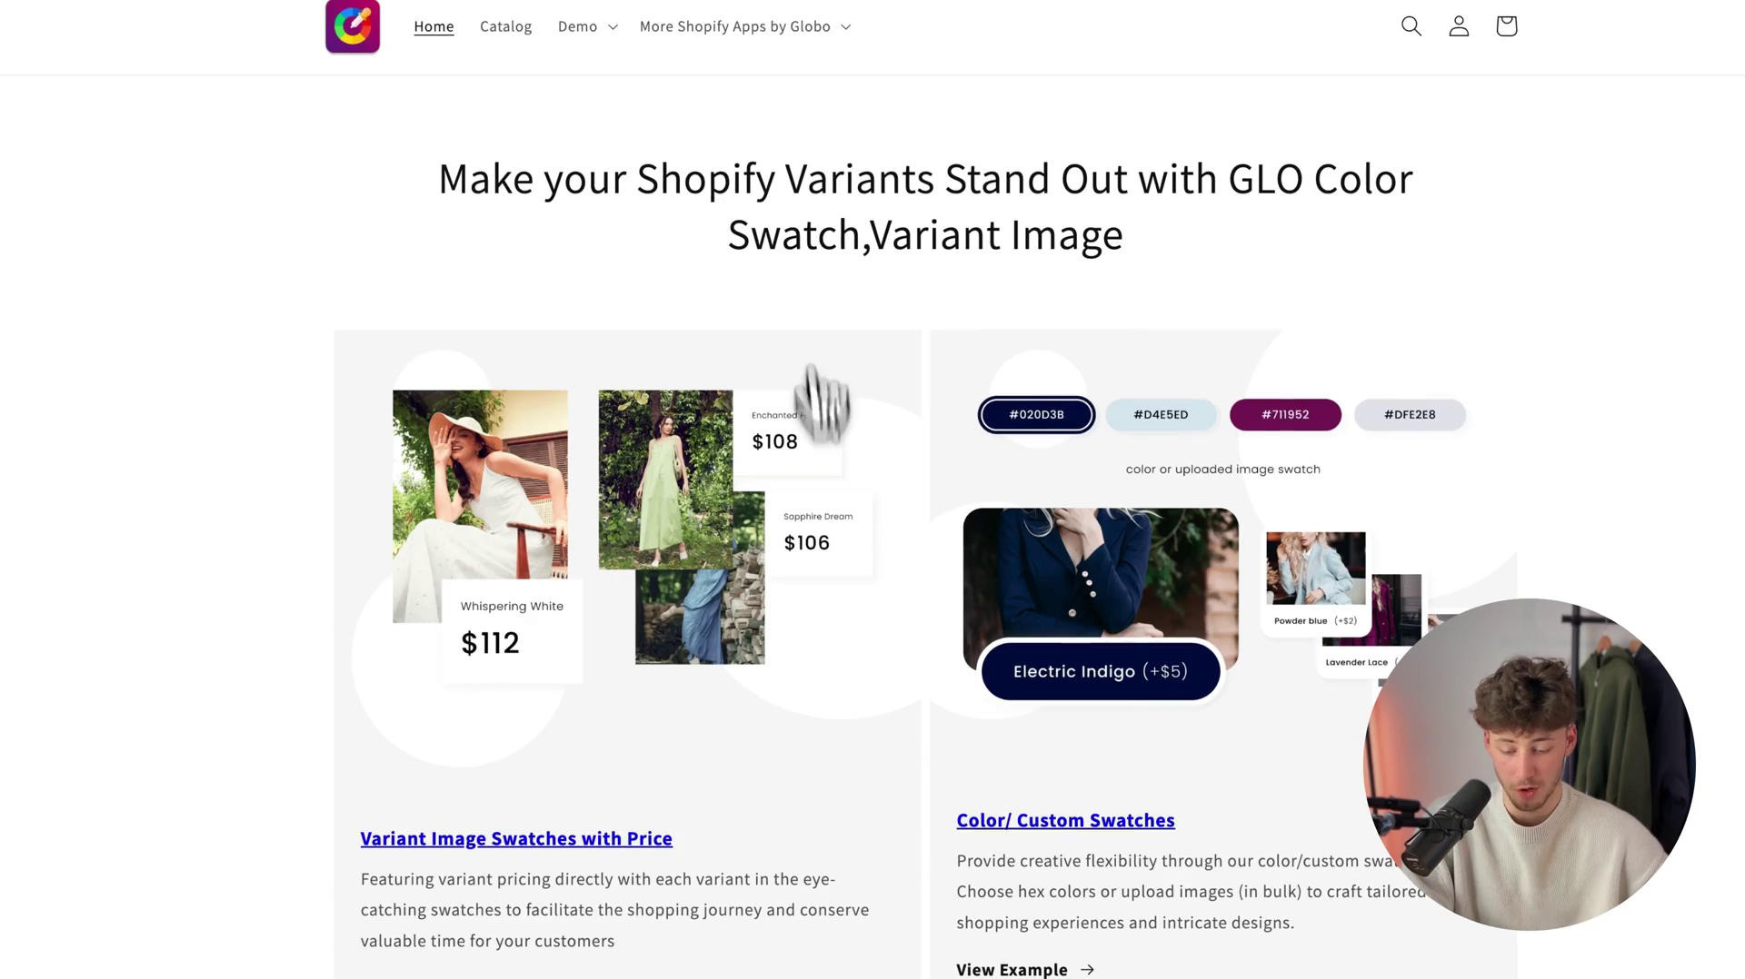
pyautogui.scroll(-15, 756, 308)
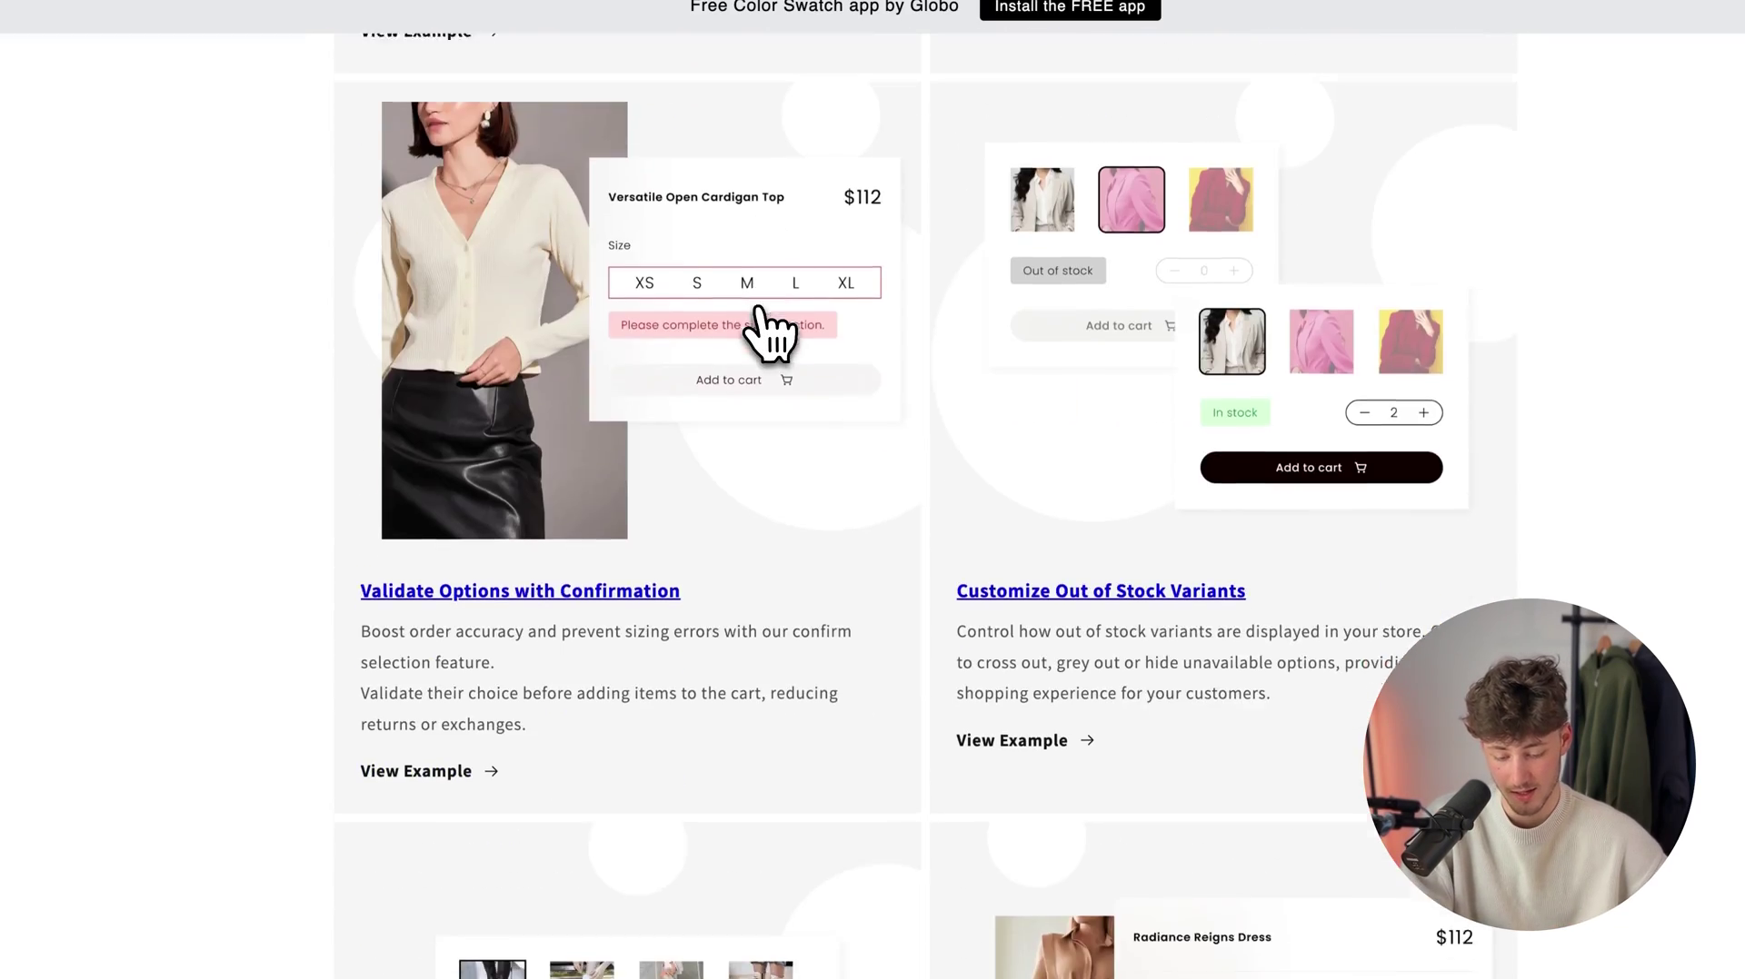
pyautogui.scroll(-10, 768, 332)
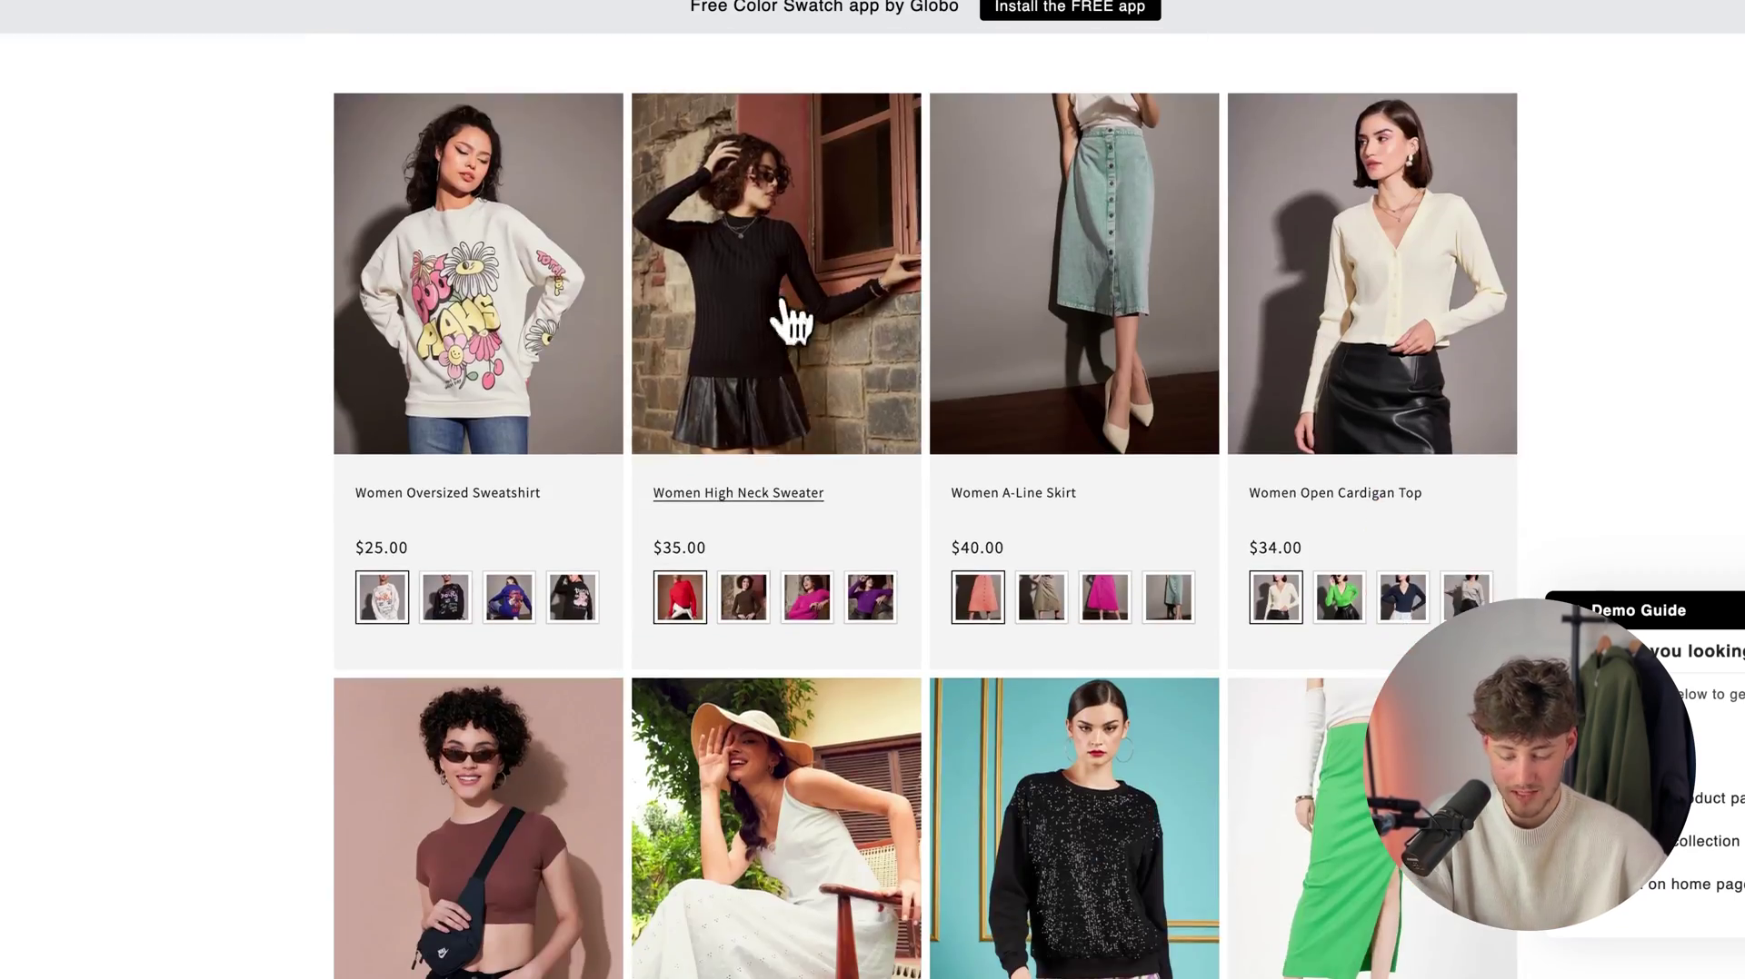
pyautogui.click(780, 318)
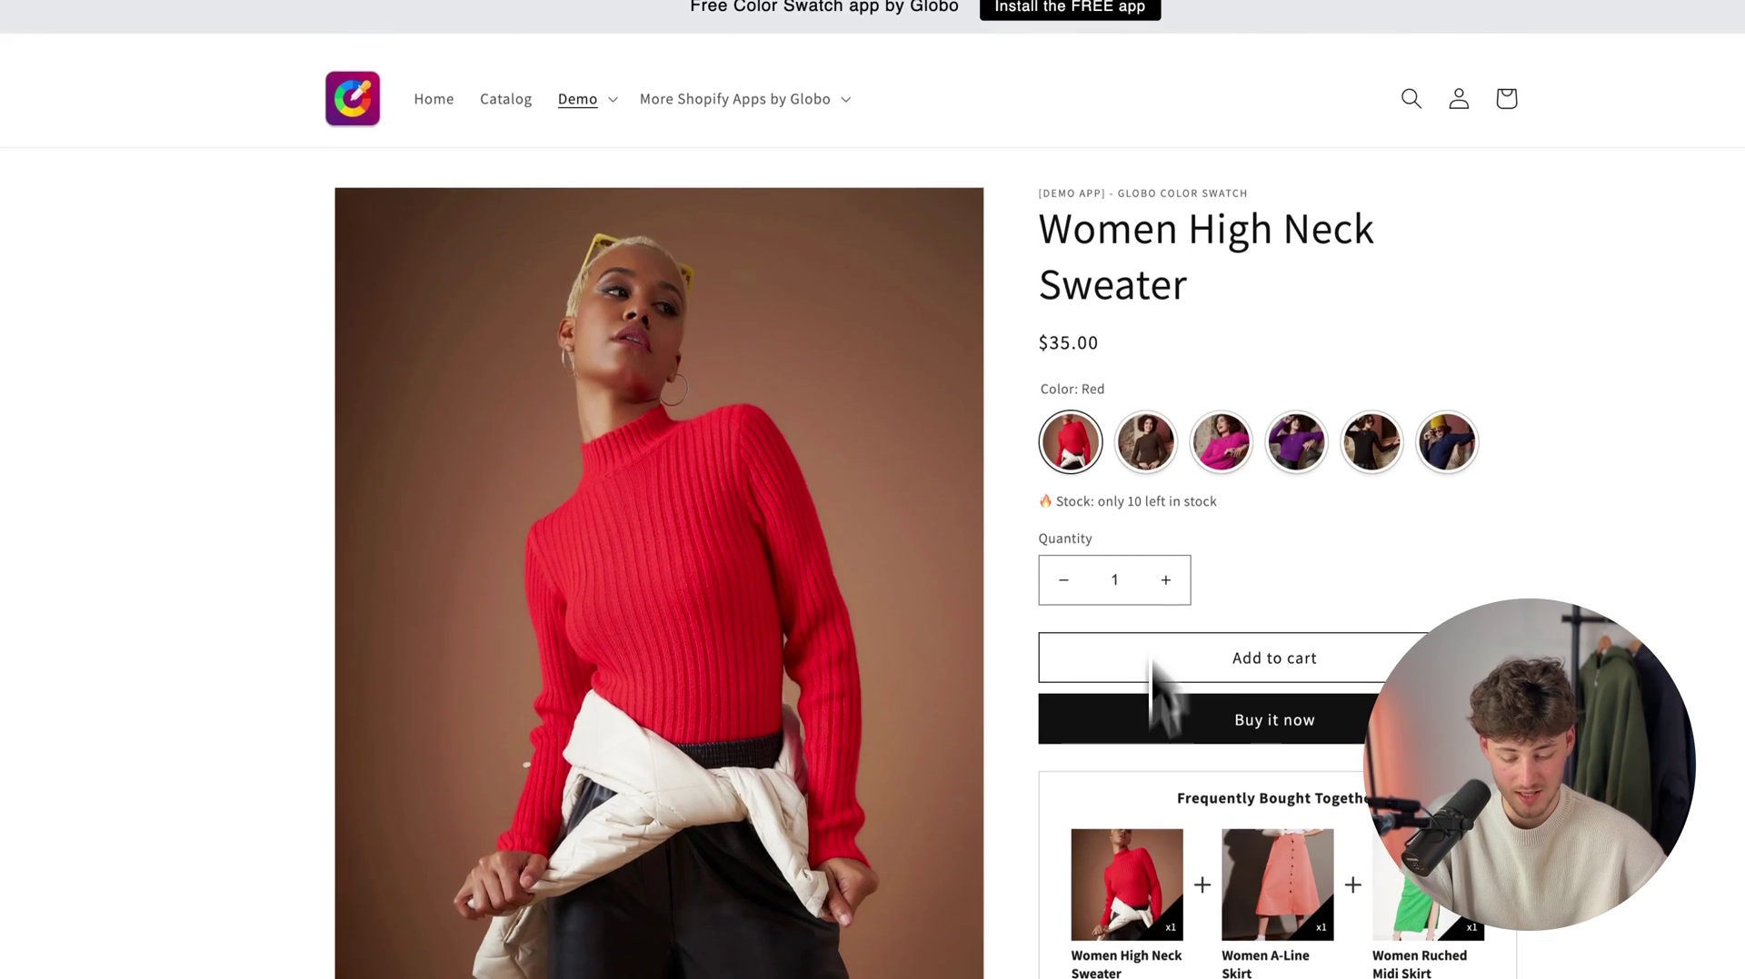
pyautogui.click(1149, 437)
# - Install GLO Color Swatch and approve the SILVER plan's 7-day free trial ($99.00 yearly)
pyautogui.click(872, 55)
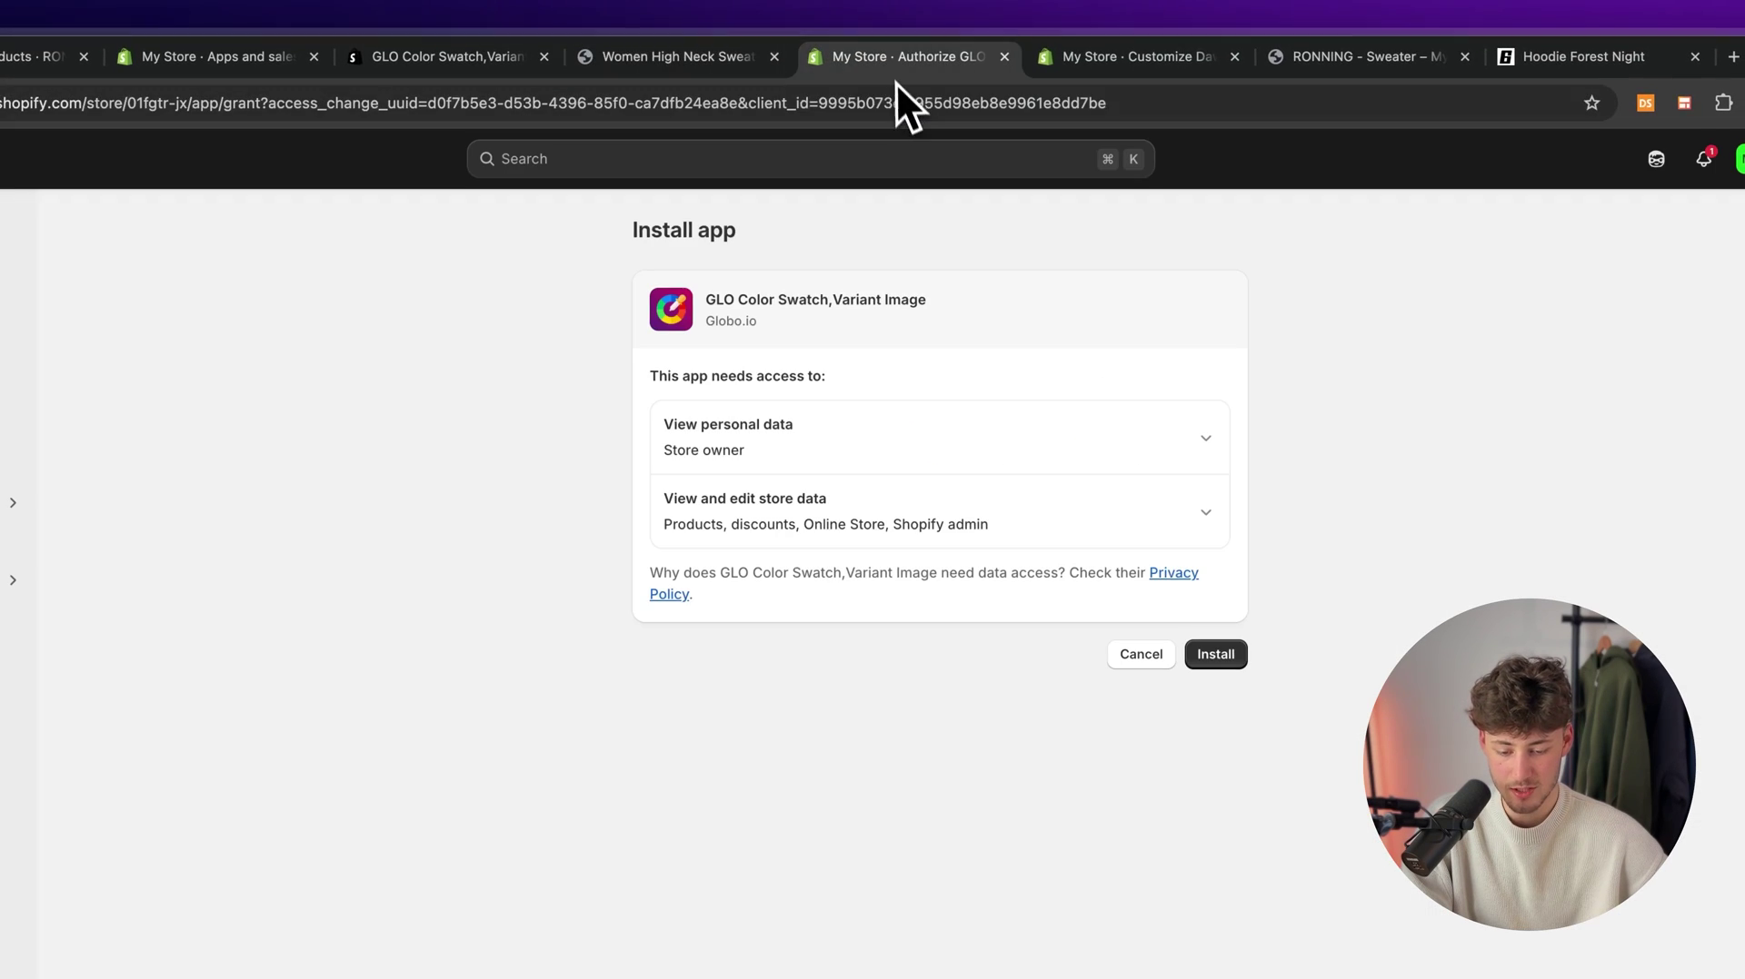
pyautogui.click(1215, 654)
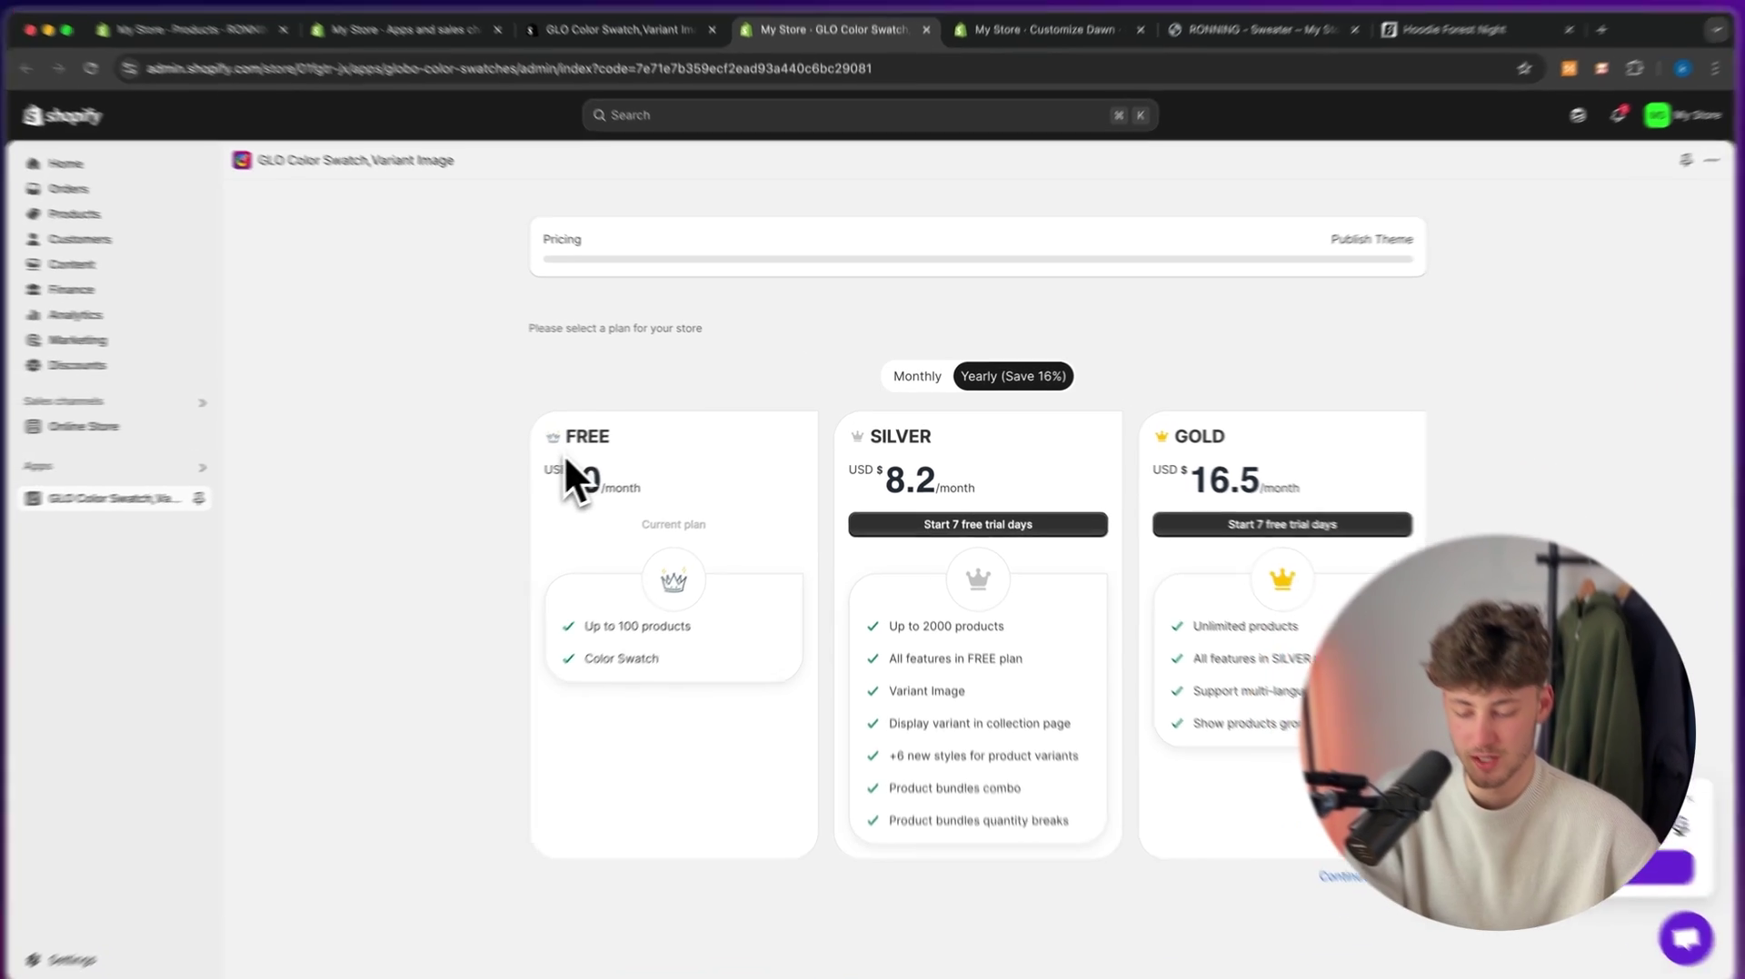
pyautogui.moveTo(588, 441); pyautogui.dragTo(659, 438)
pyautogui.moveTo(854, 445); pyautogui.dragTo(1032, 448)
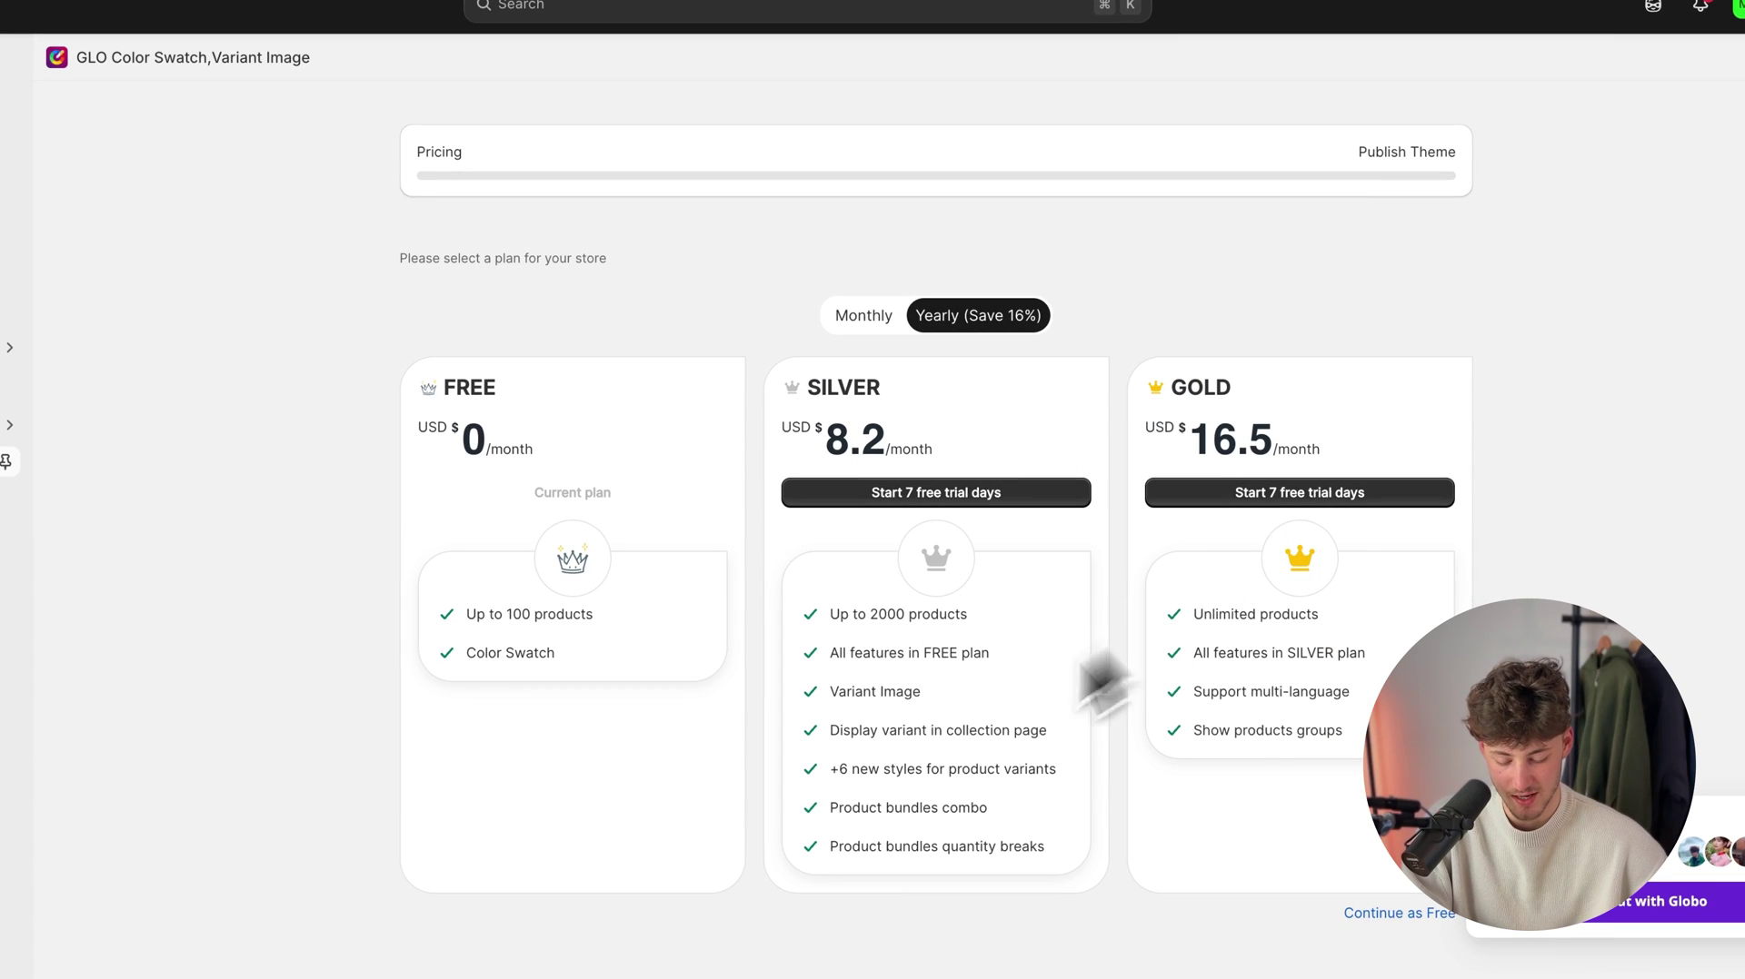
pyautogui.click(945, 495)
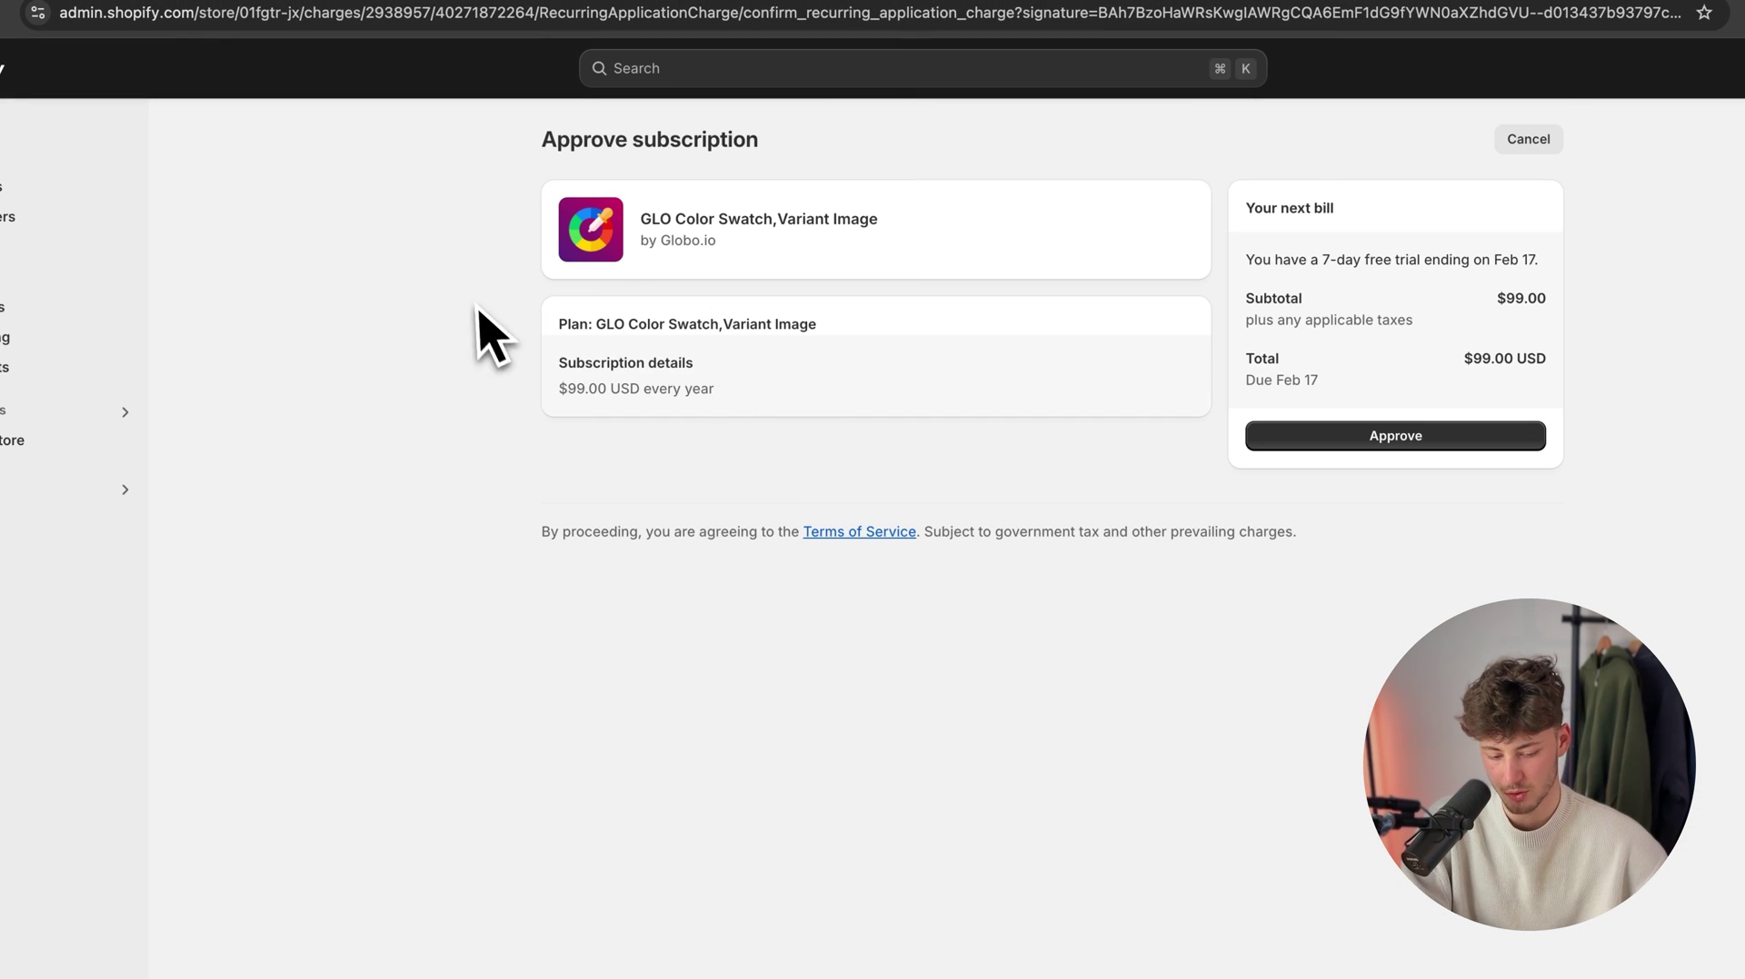
pyautogui.moveTo(556, 140); pyautogui.dragTo(712, 149)
pyautogui.click(1248, 513)
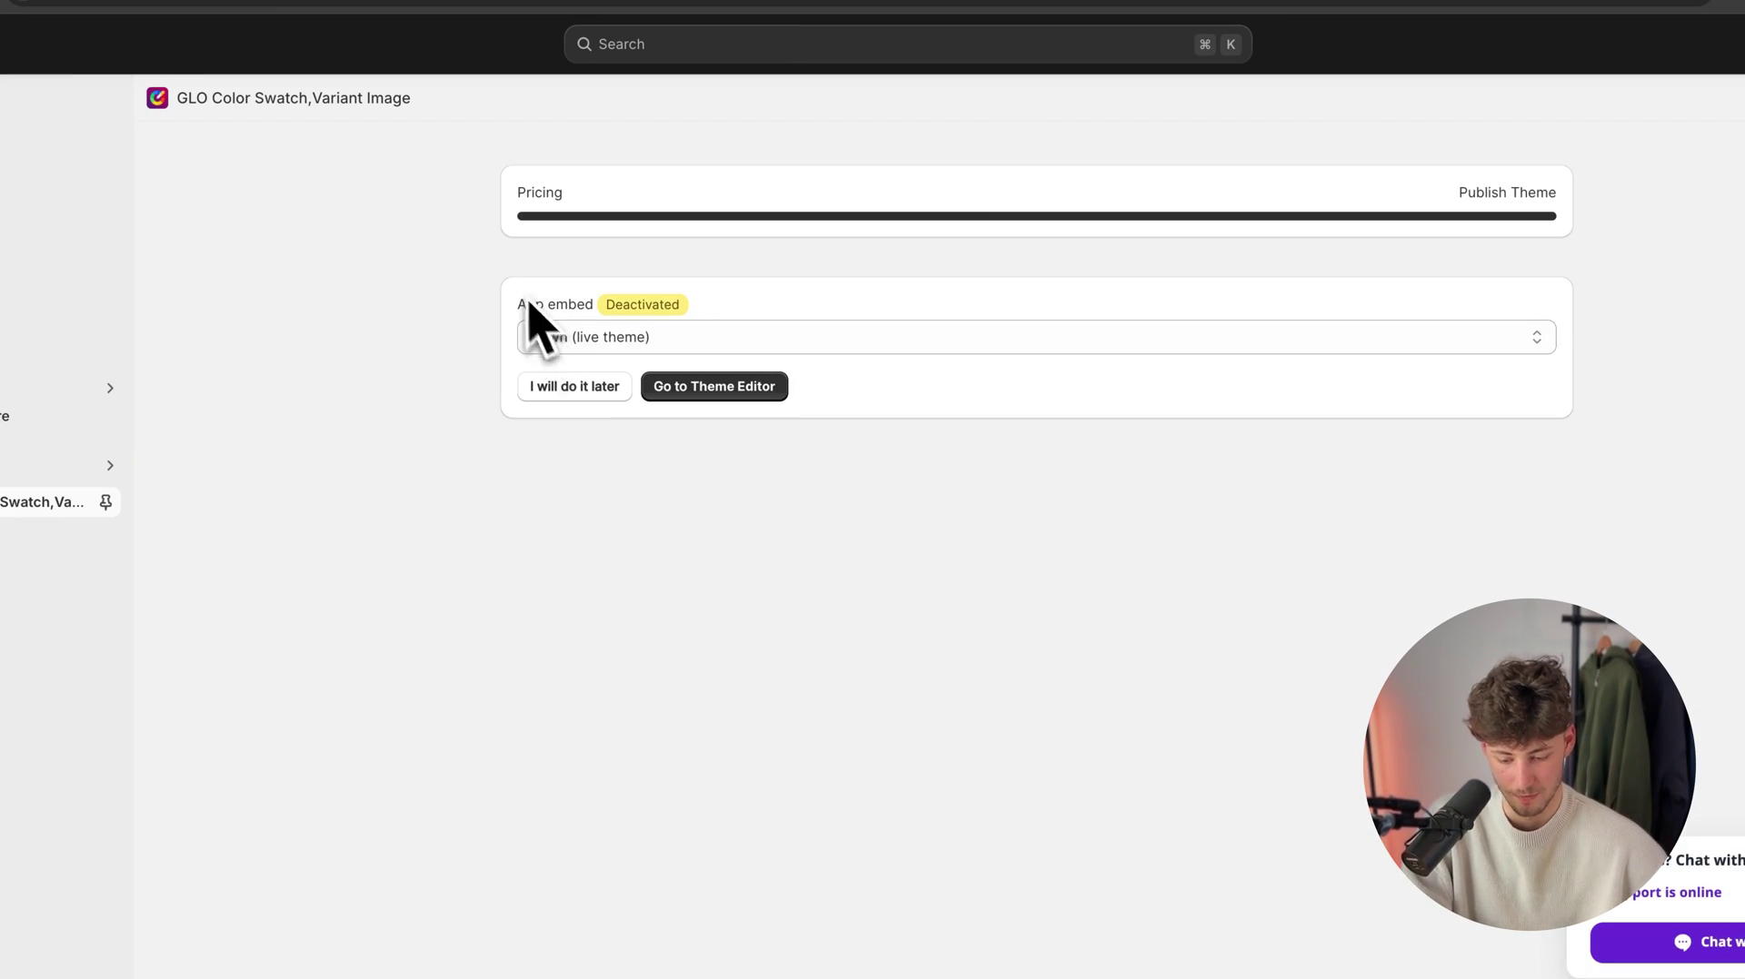
# - Enable the Globo Color Swatch embed on the live Dawn theme, save, and return to the app
pyautogui.moveTo(524, 310); pyautogui.dragTo(599, 310)
pyautogui.click(602, 345)
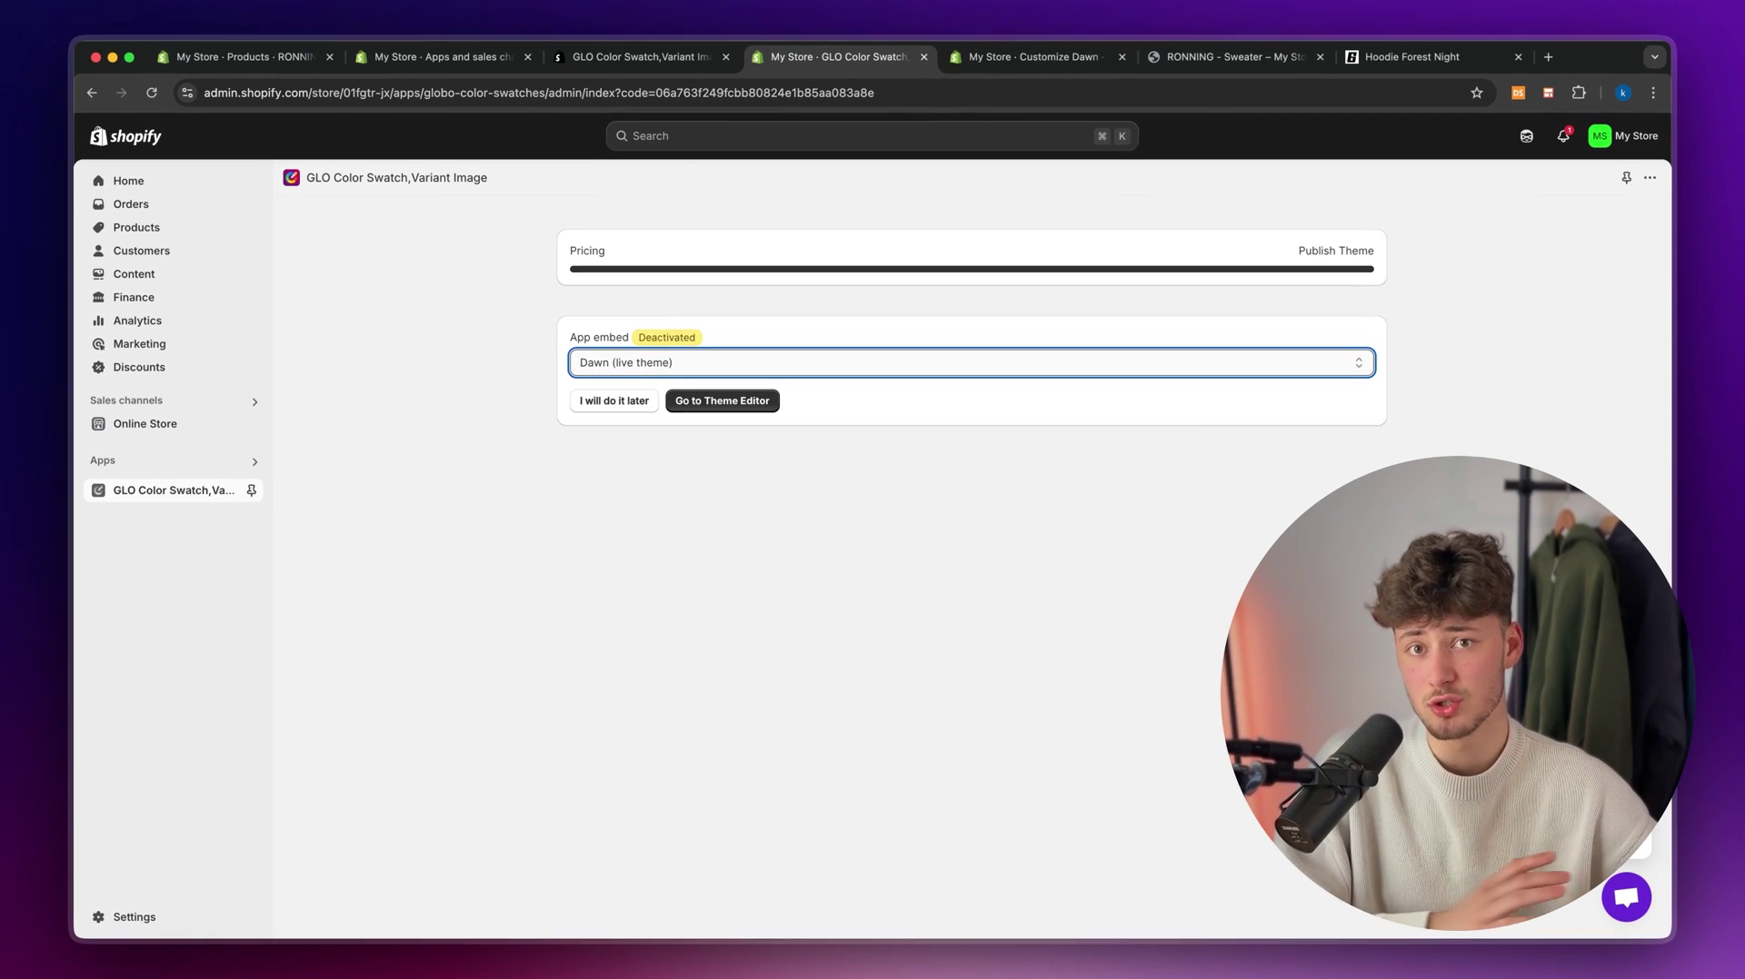
pyautogui.press('space')
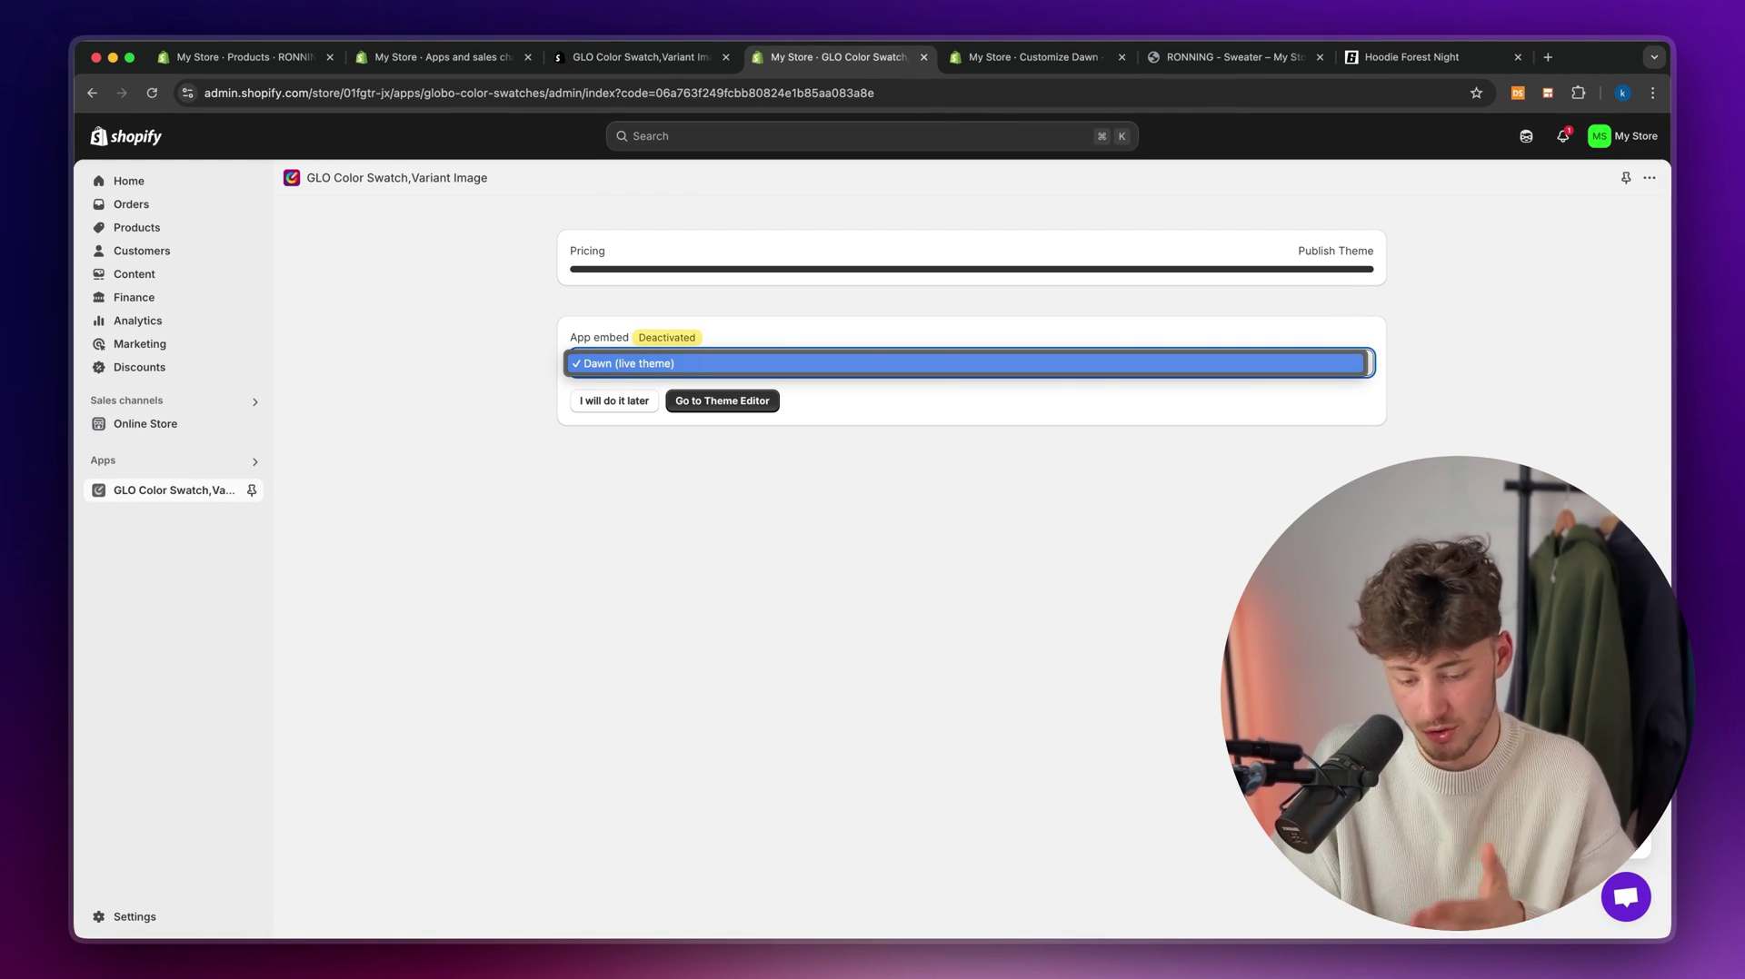
pyautogui.click(639, 364)
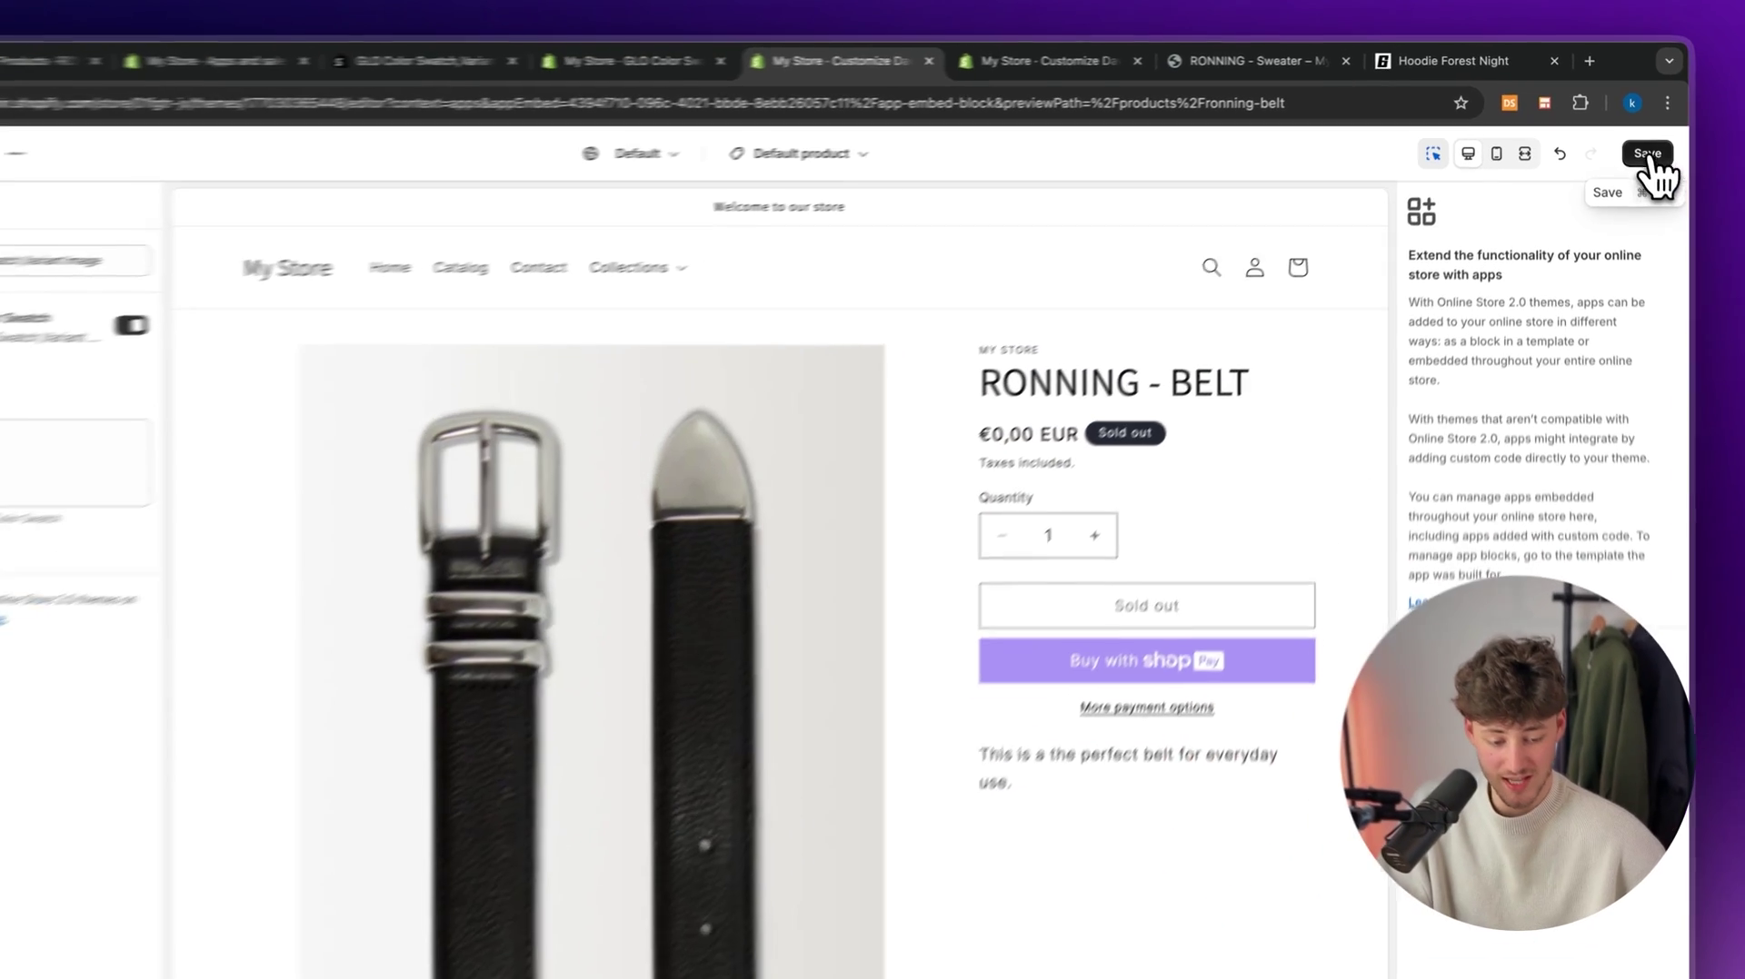
pyautogui.click(1649, 154)
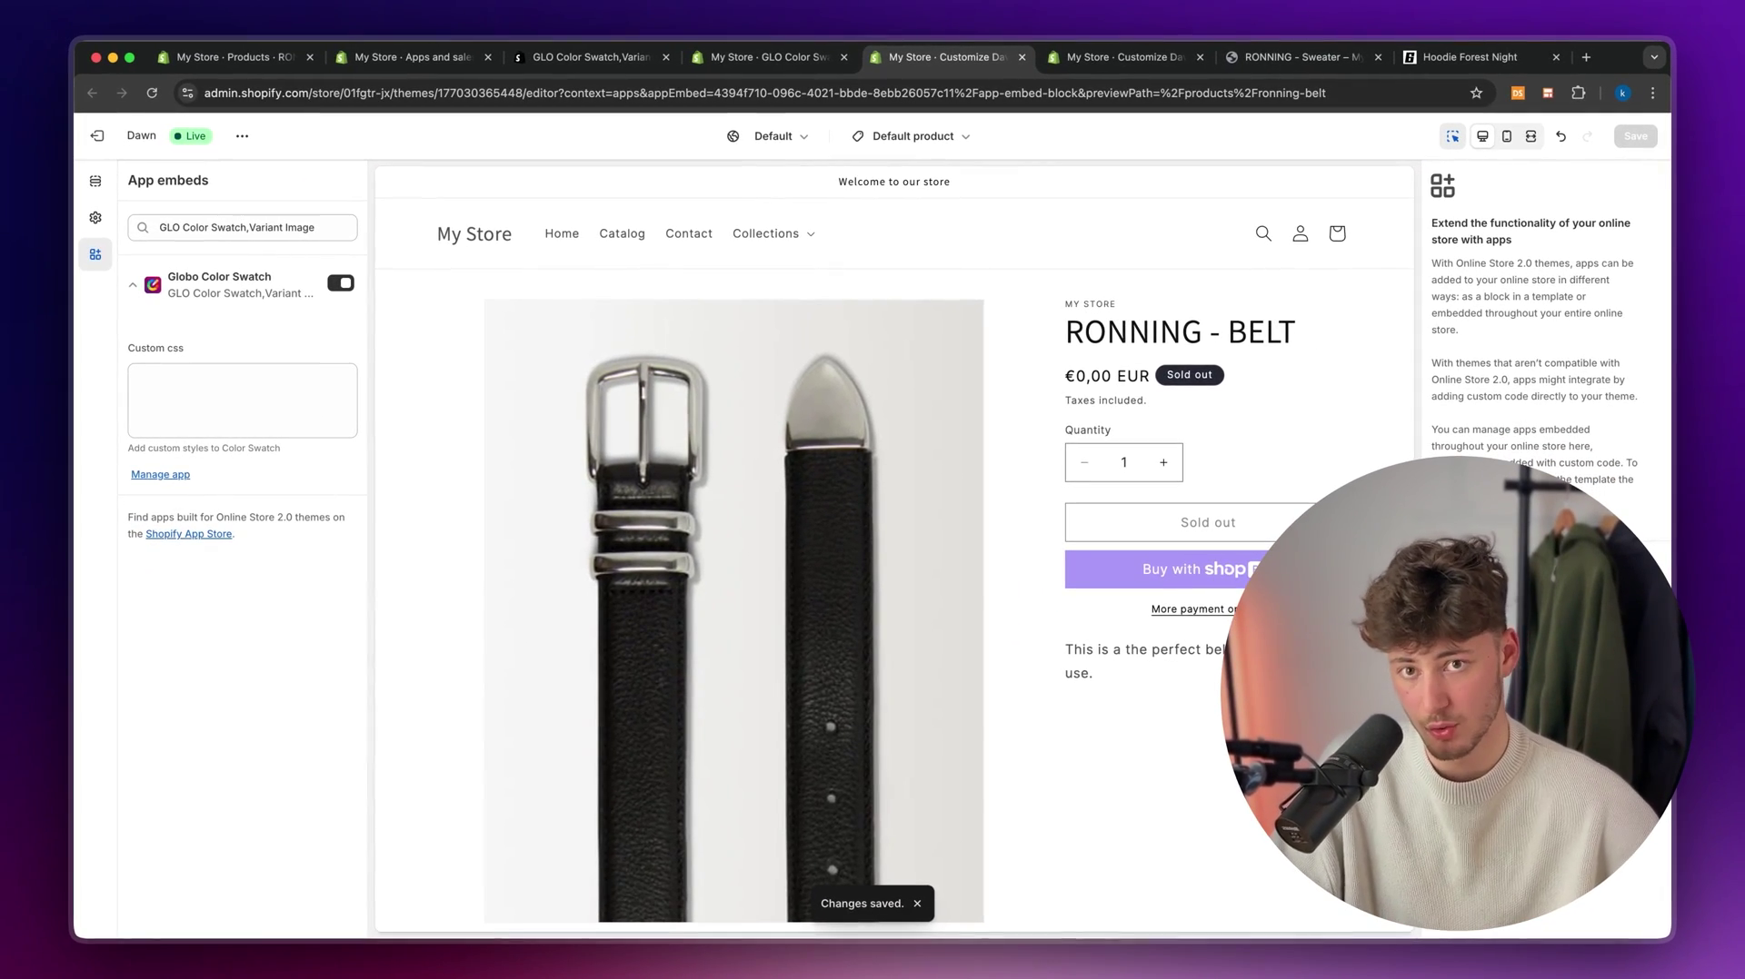
pyautogui.click(799, 56)
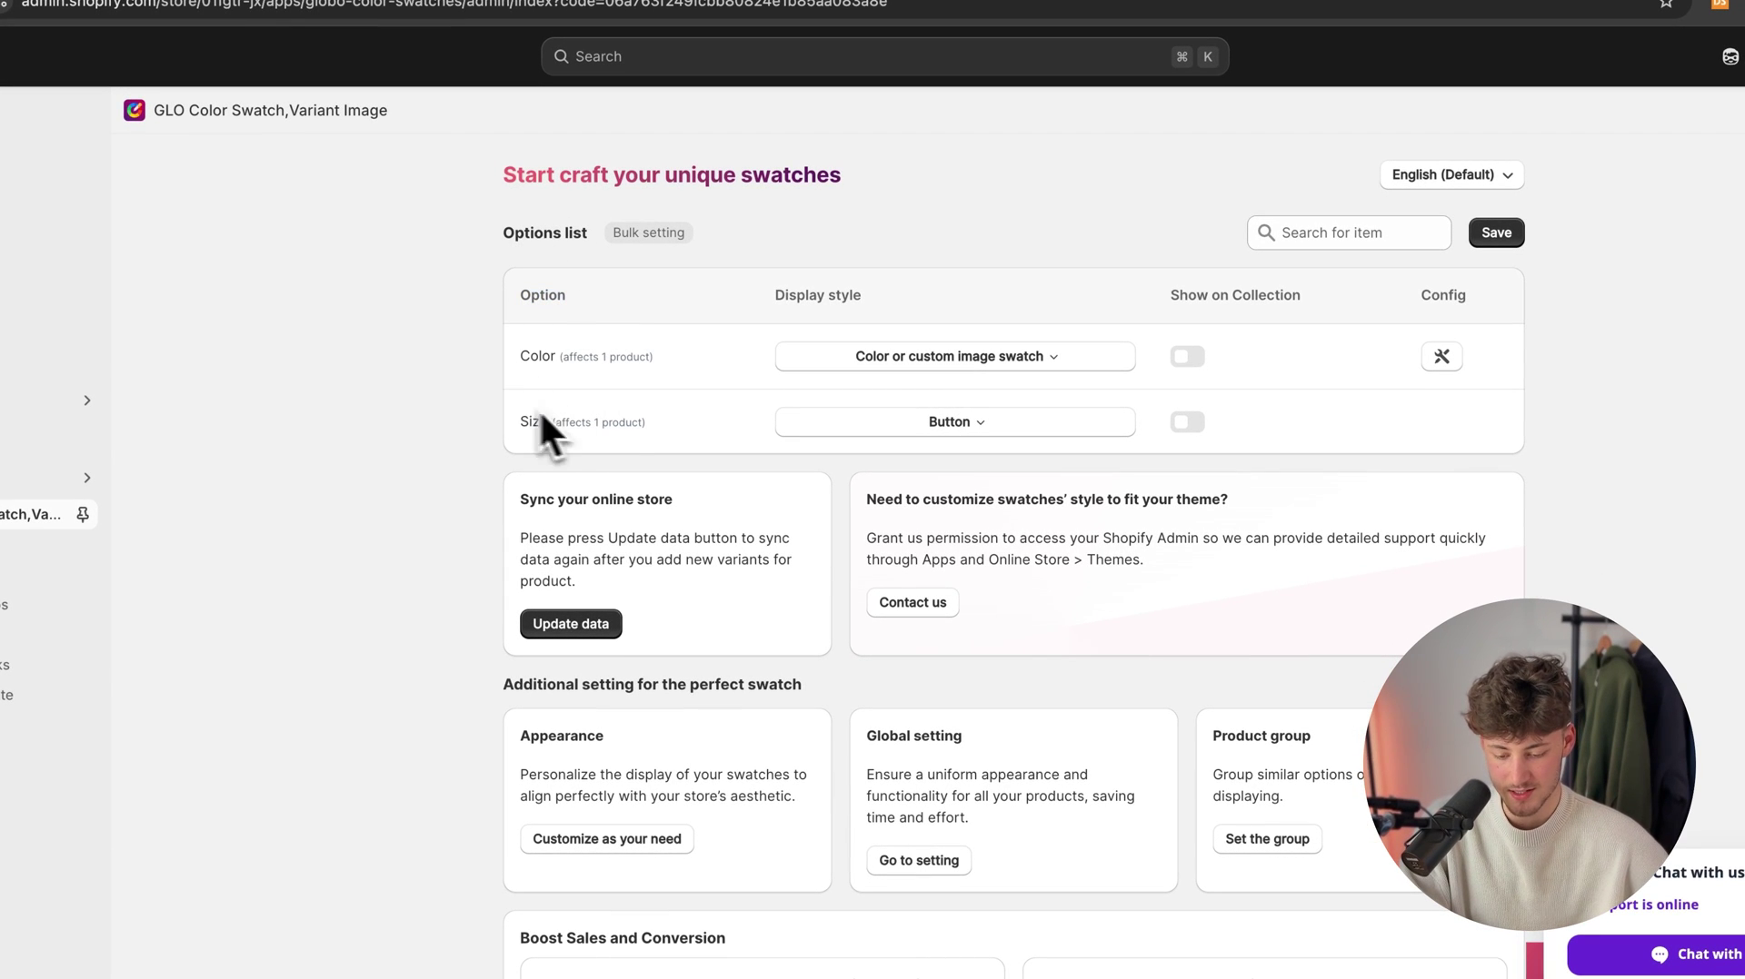
pyautogui.click(913, 359)
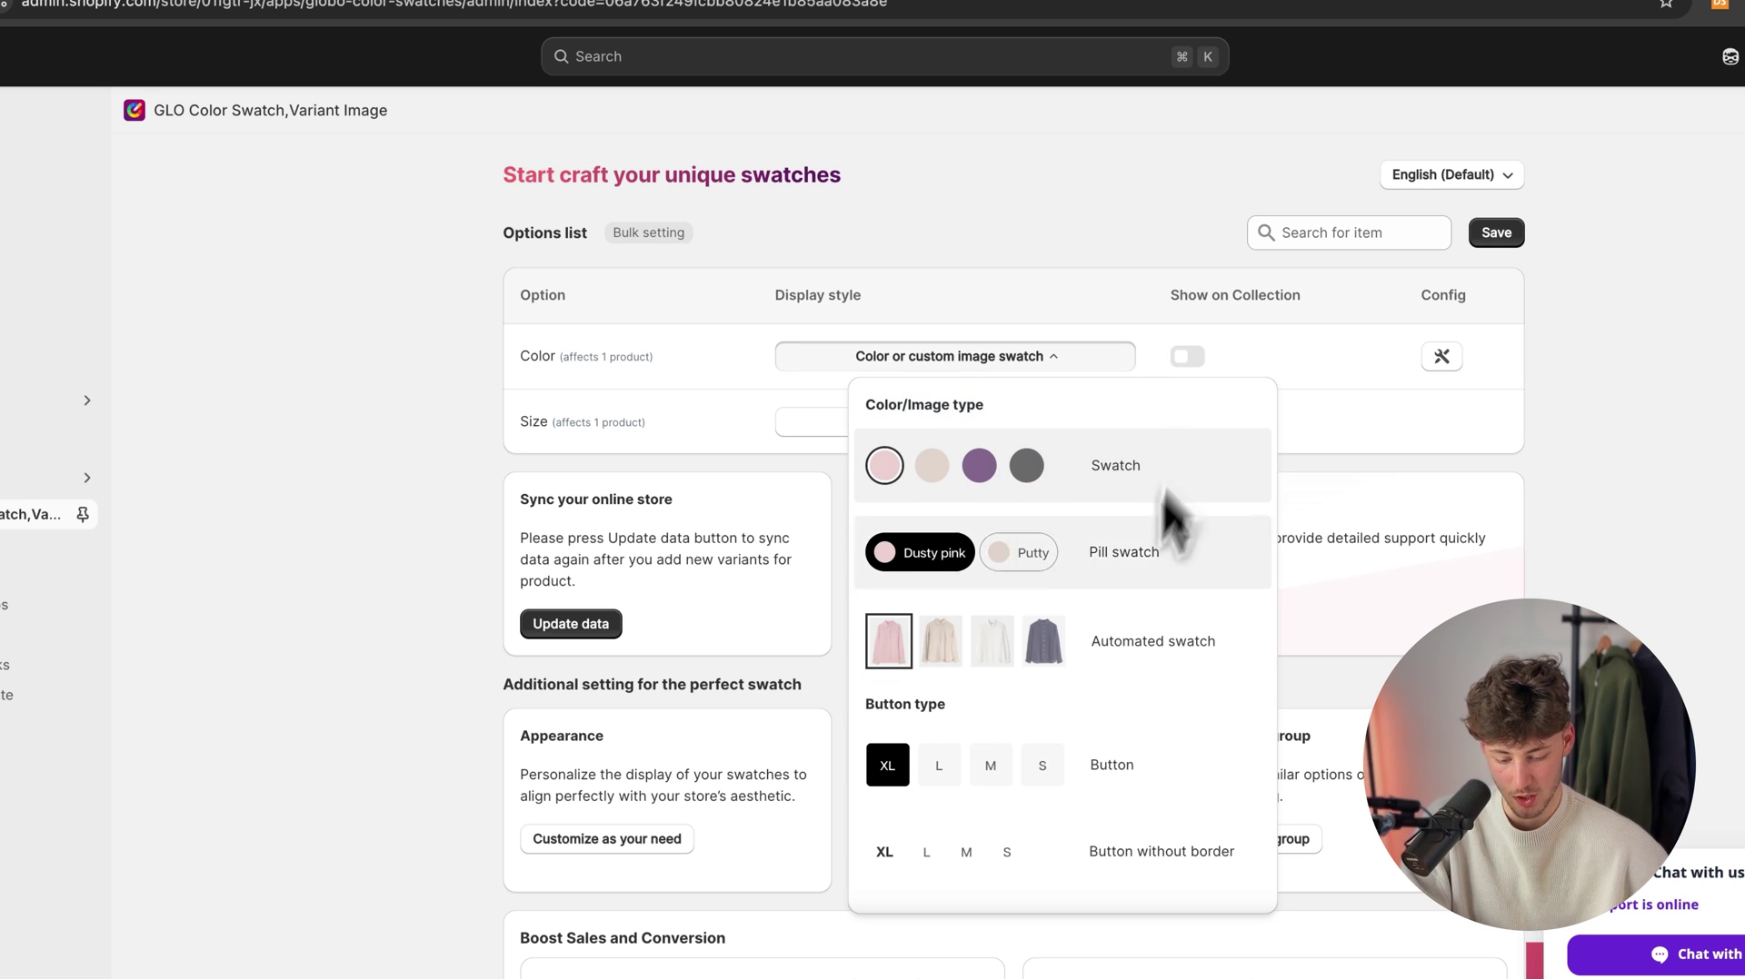
pyautogui.scroll(-1, 1118, 745)
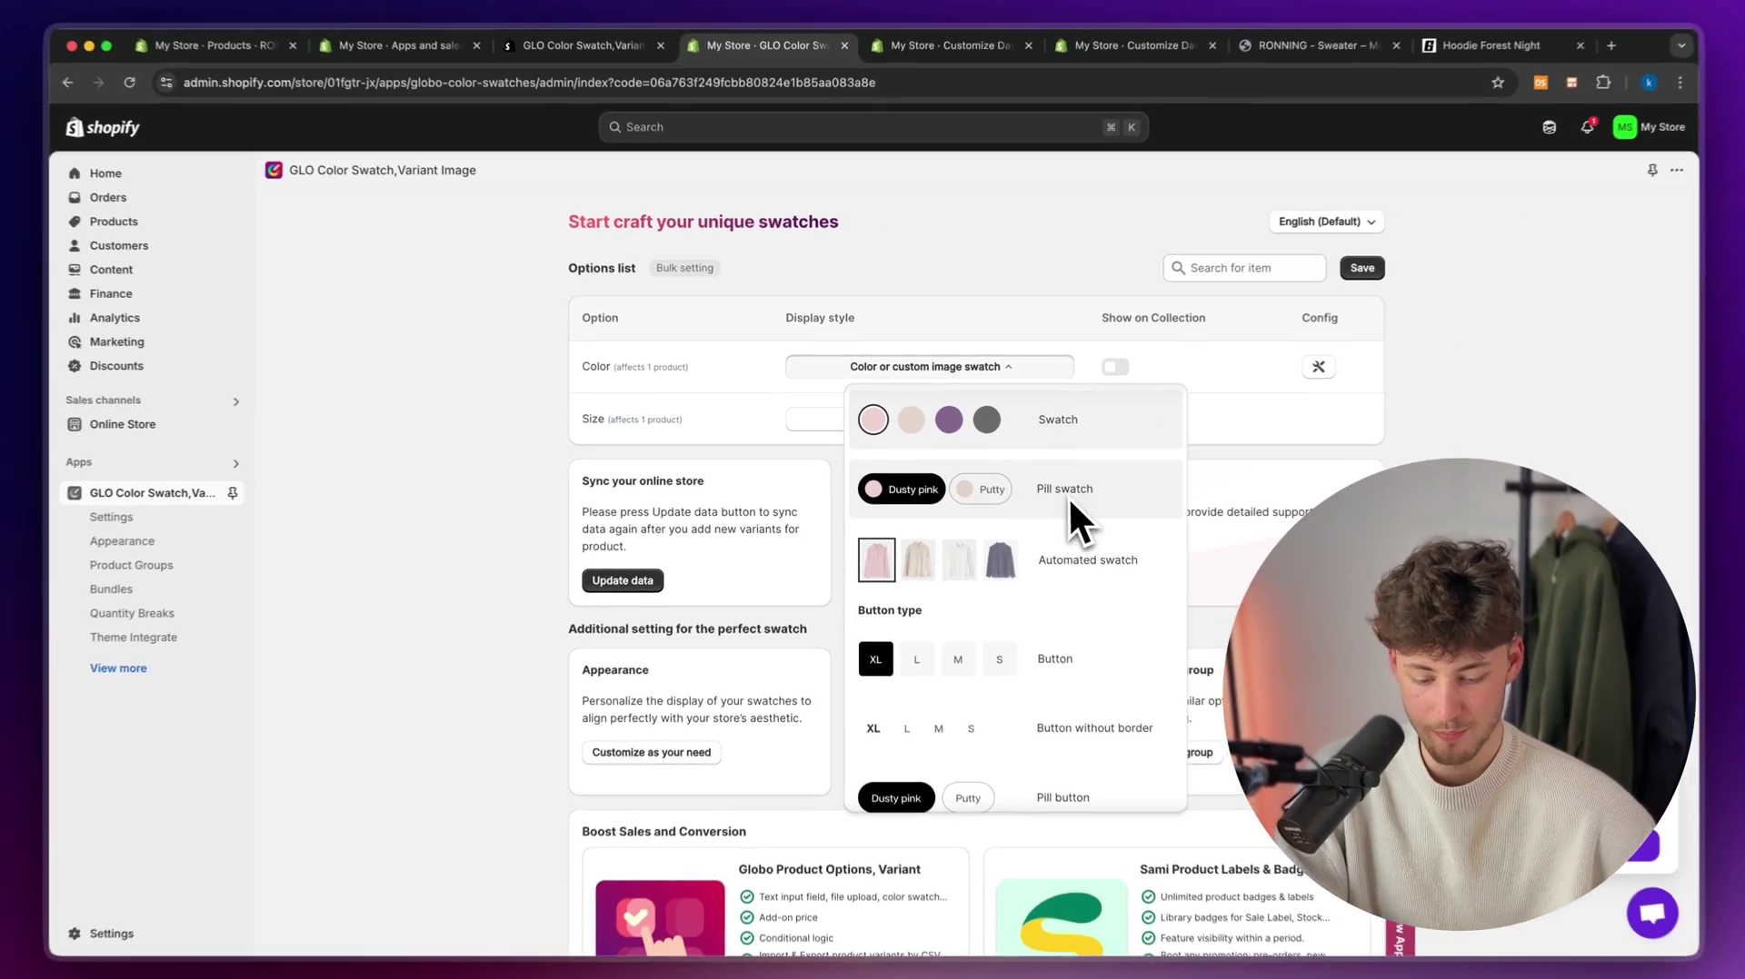
pyautogui.scroll(-3, 1126, 513)
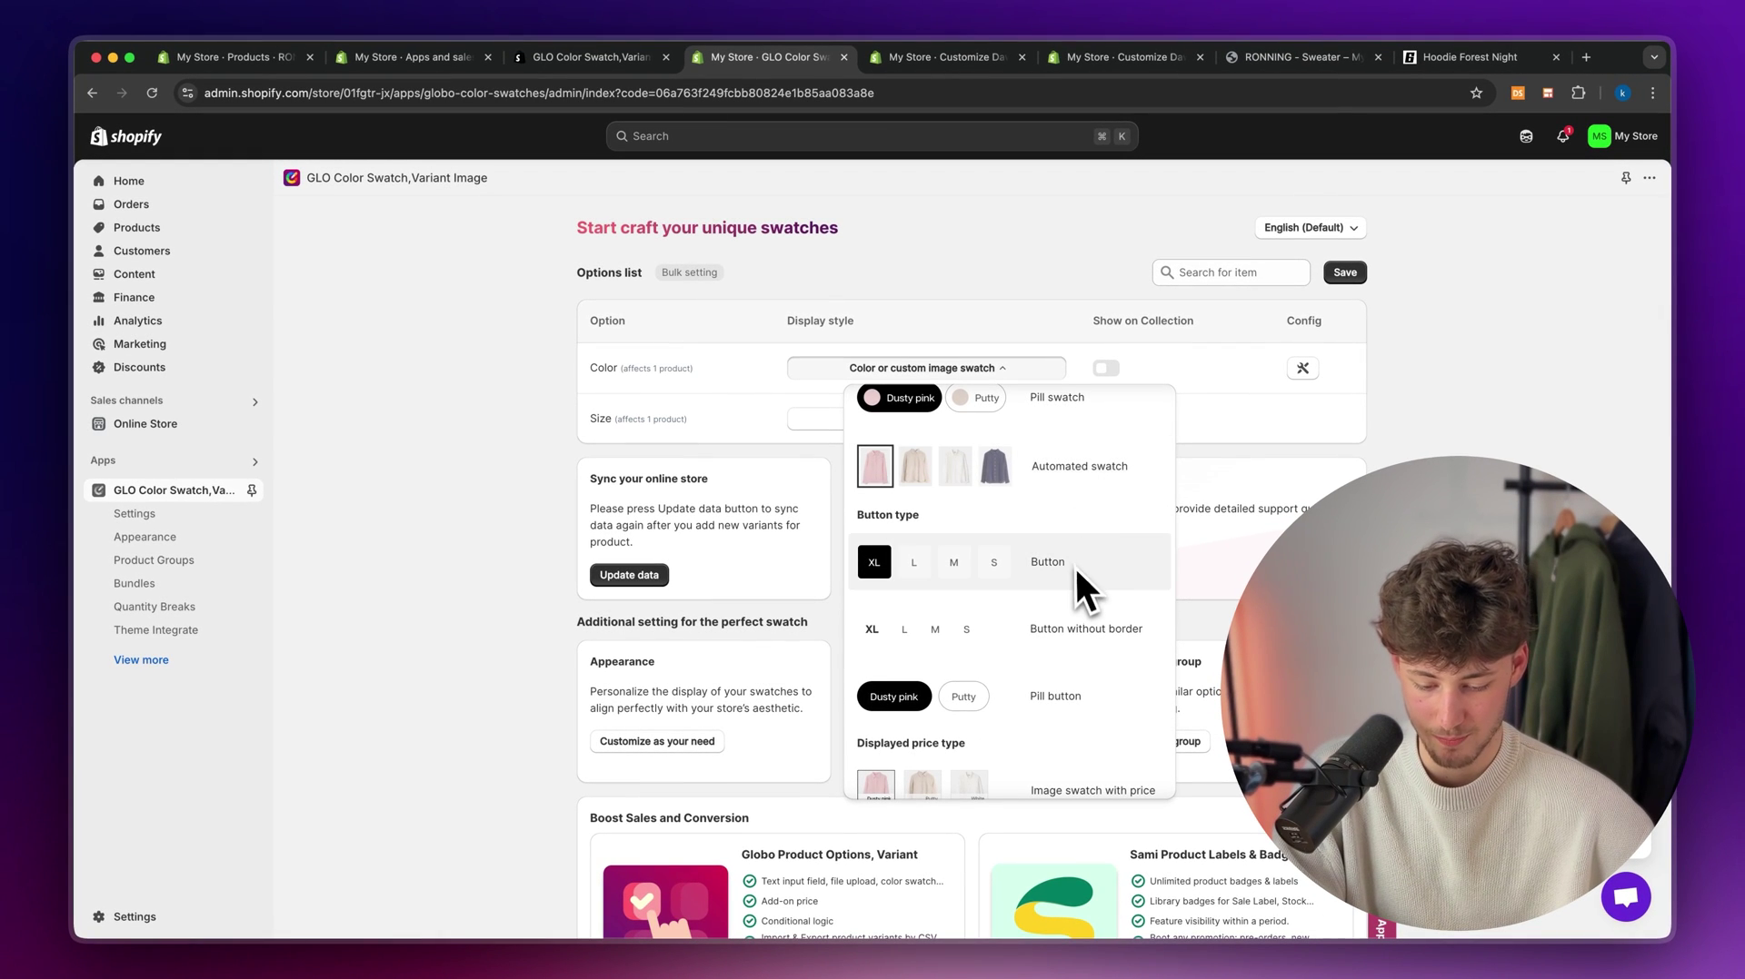
pyautogui.scroll(-2, 1079, 613)
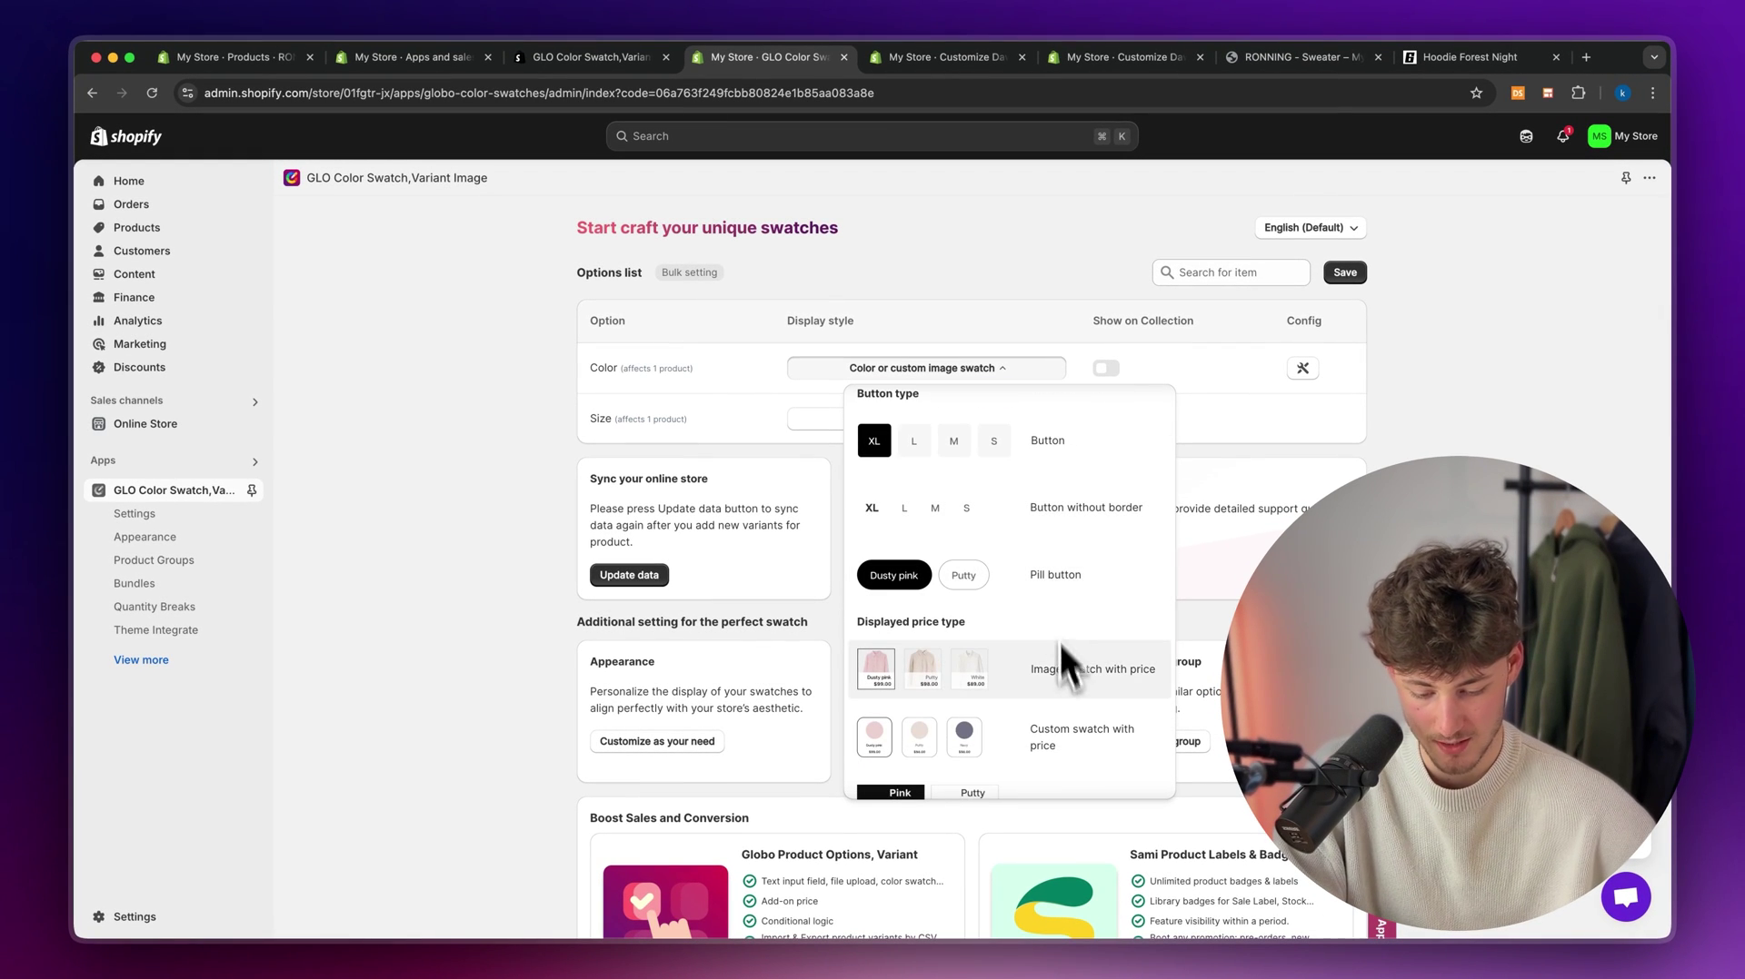
pyautogui.scroll(-3, 1063, 668)
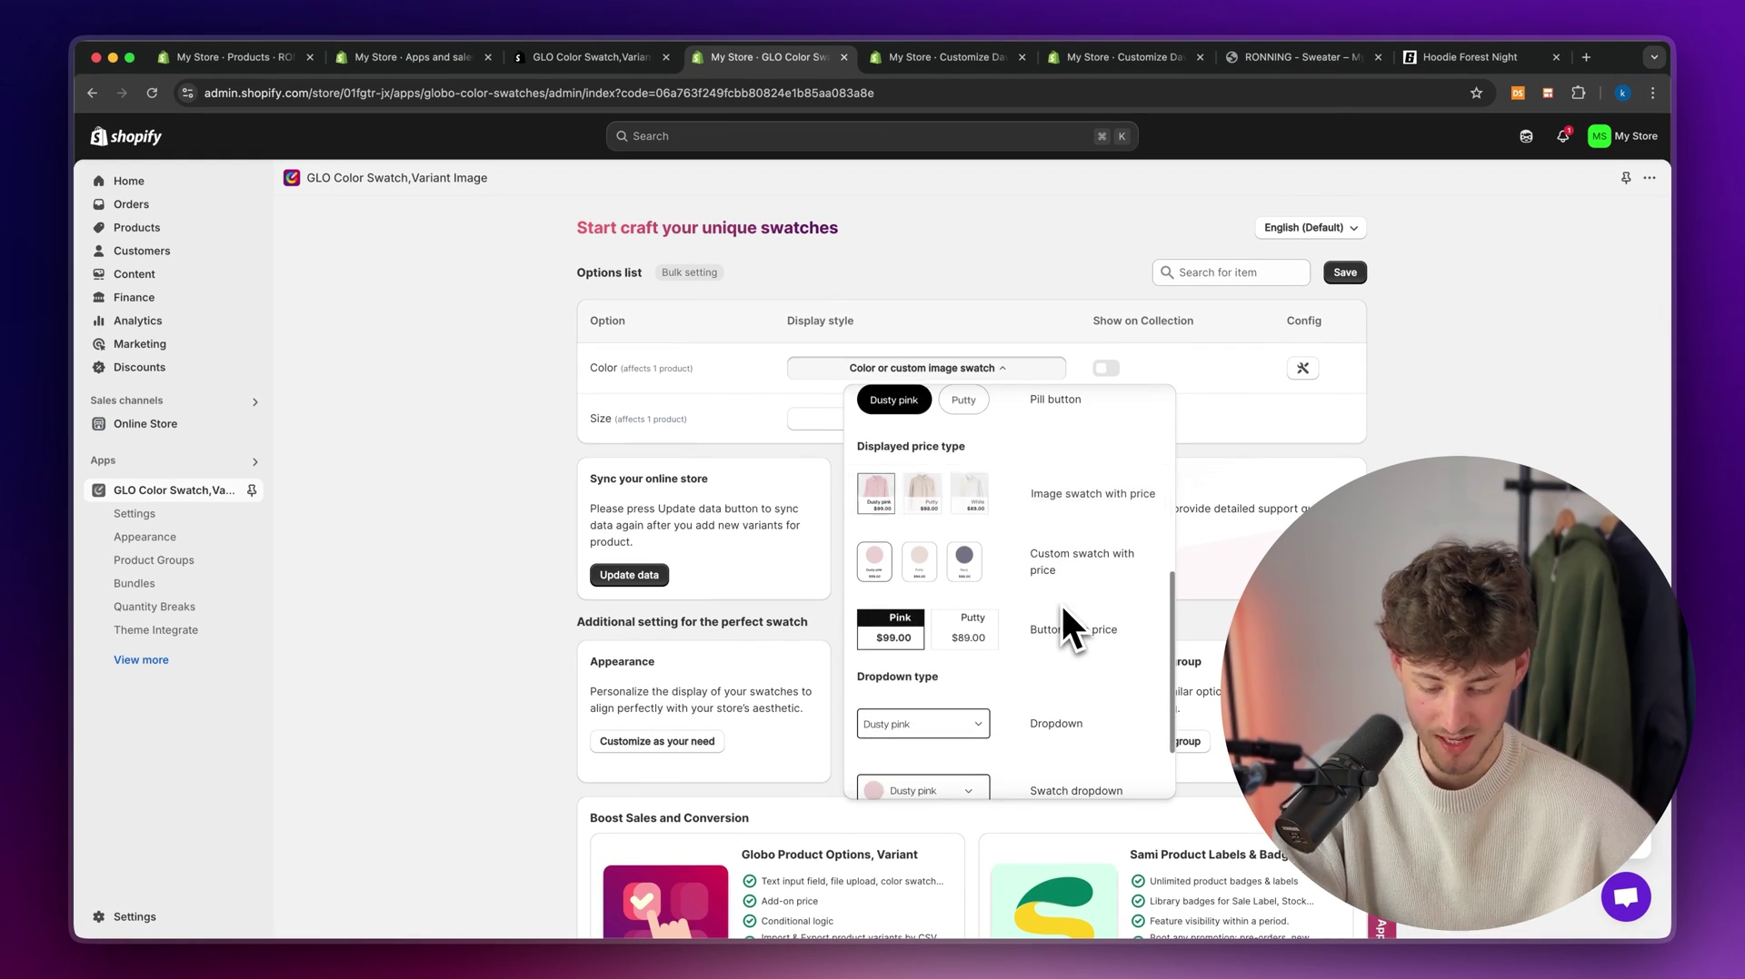
pyautogui.scroll(-2, 1067, 604)
pyautogui.scroll(10, 1072, 590)
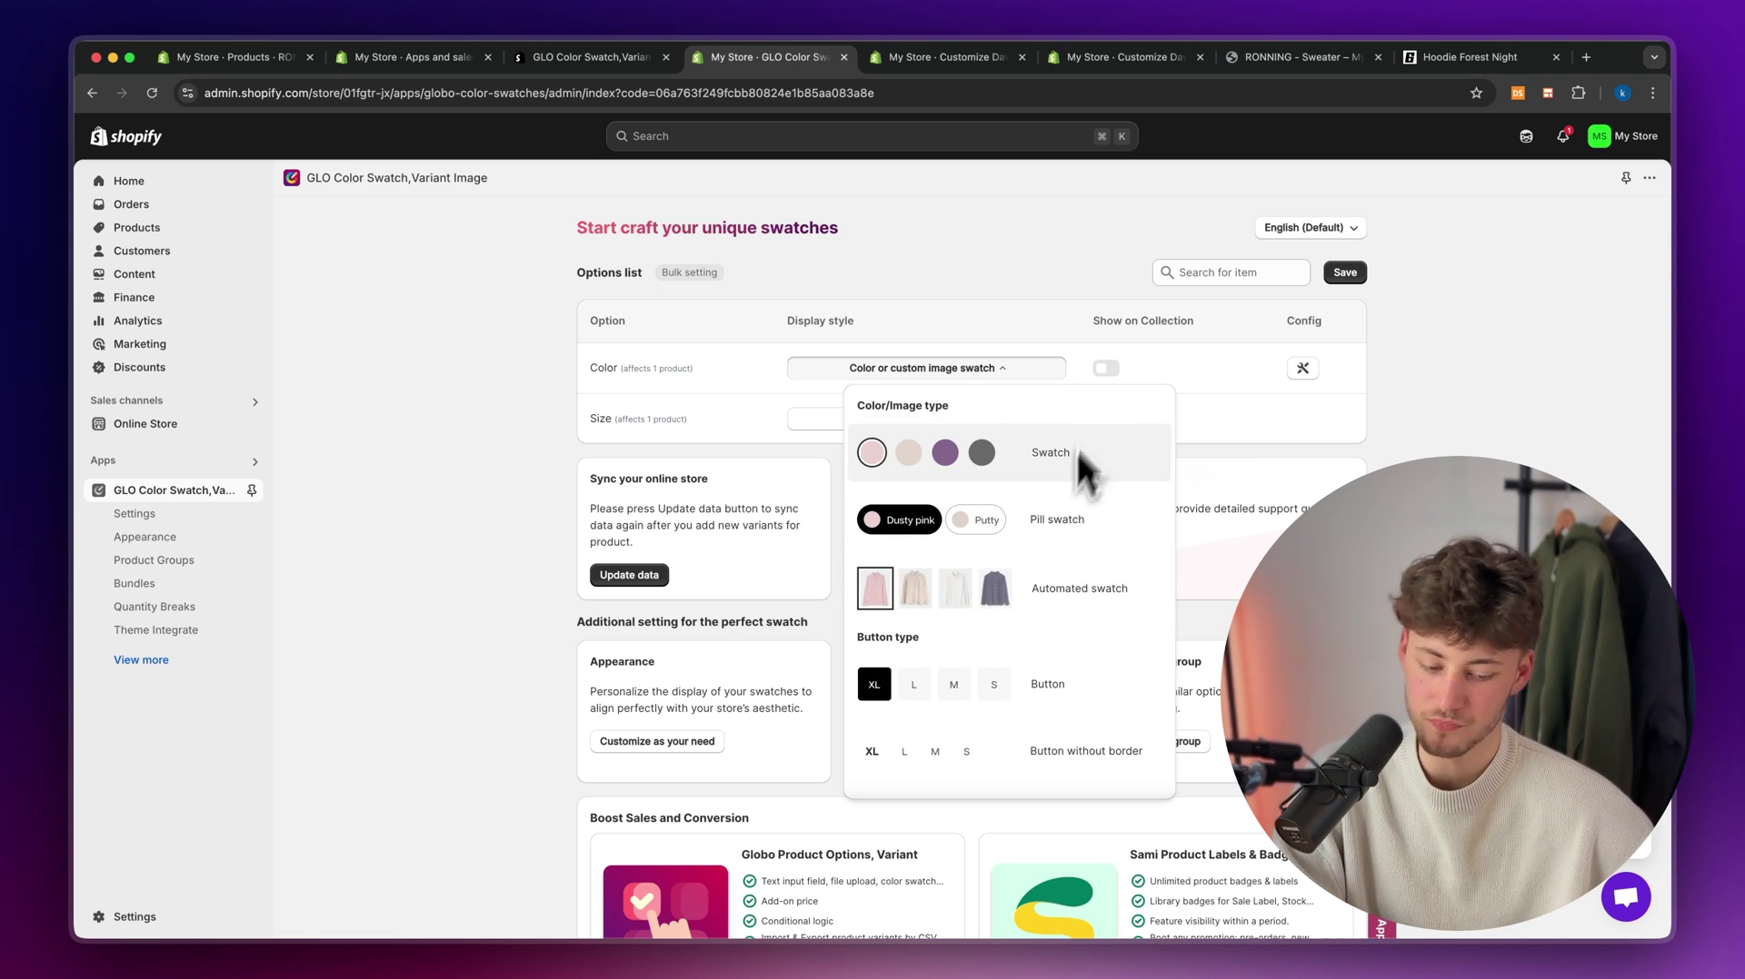
pyautogui.click(1087, 454)
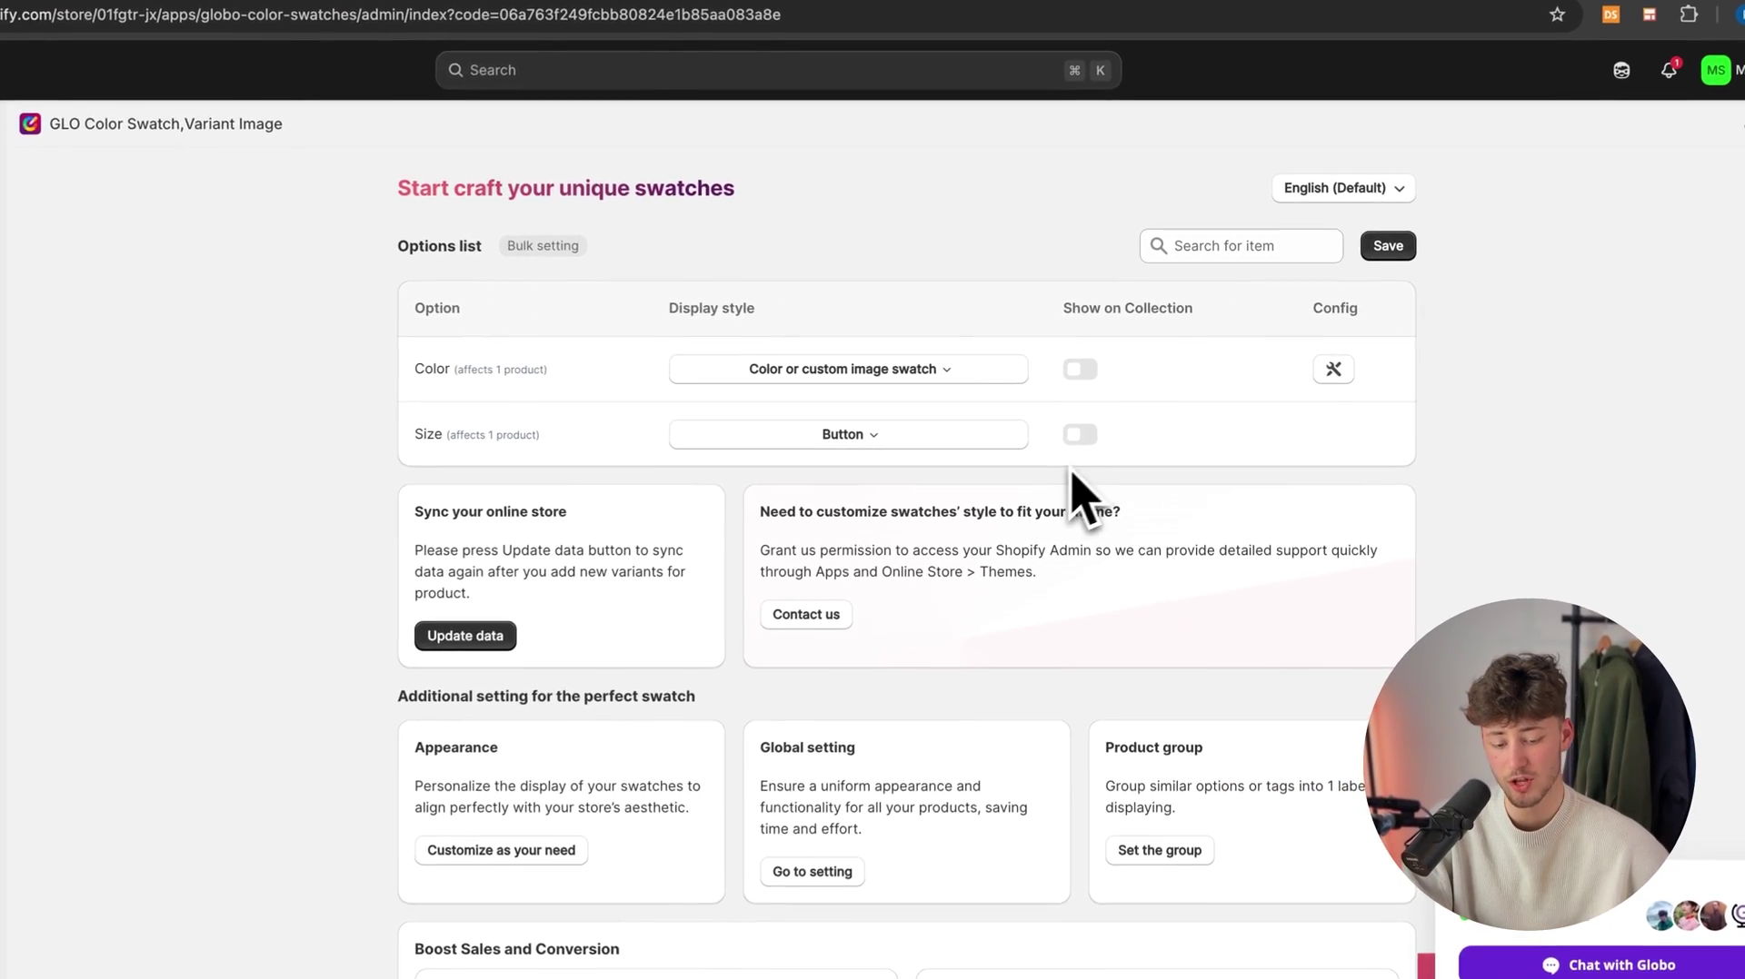
pyautogui.click(959, 371)
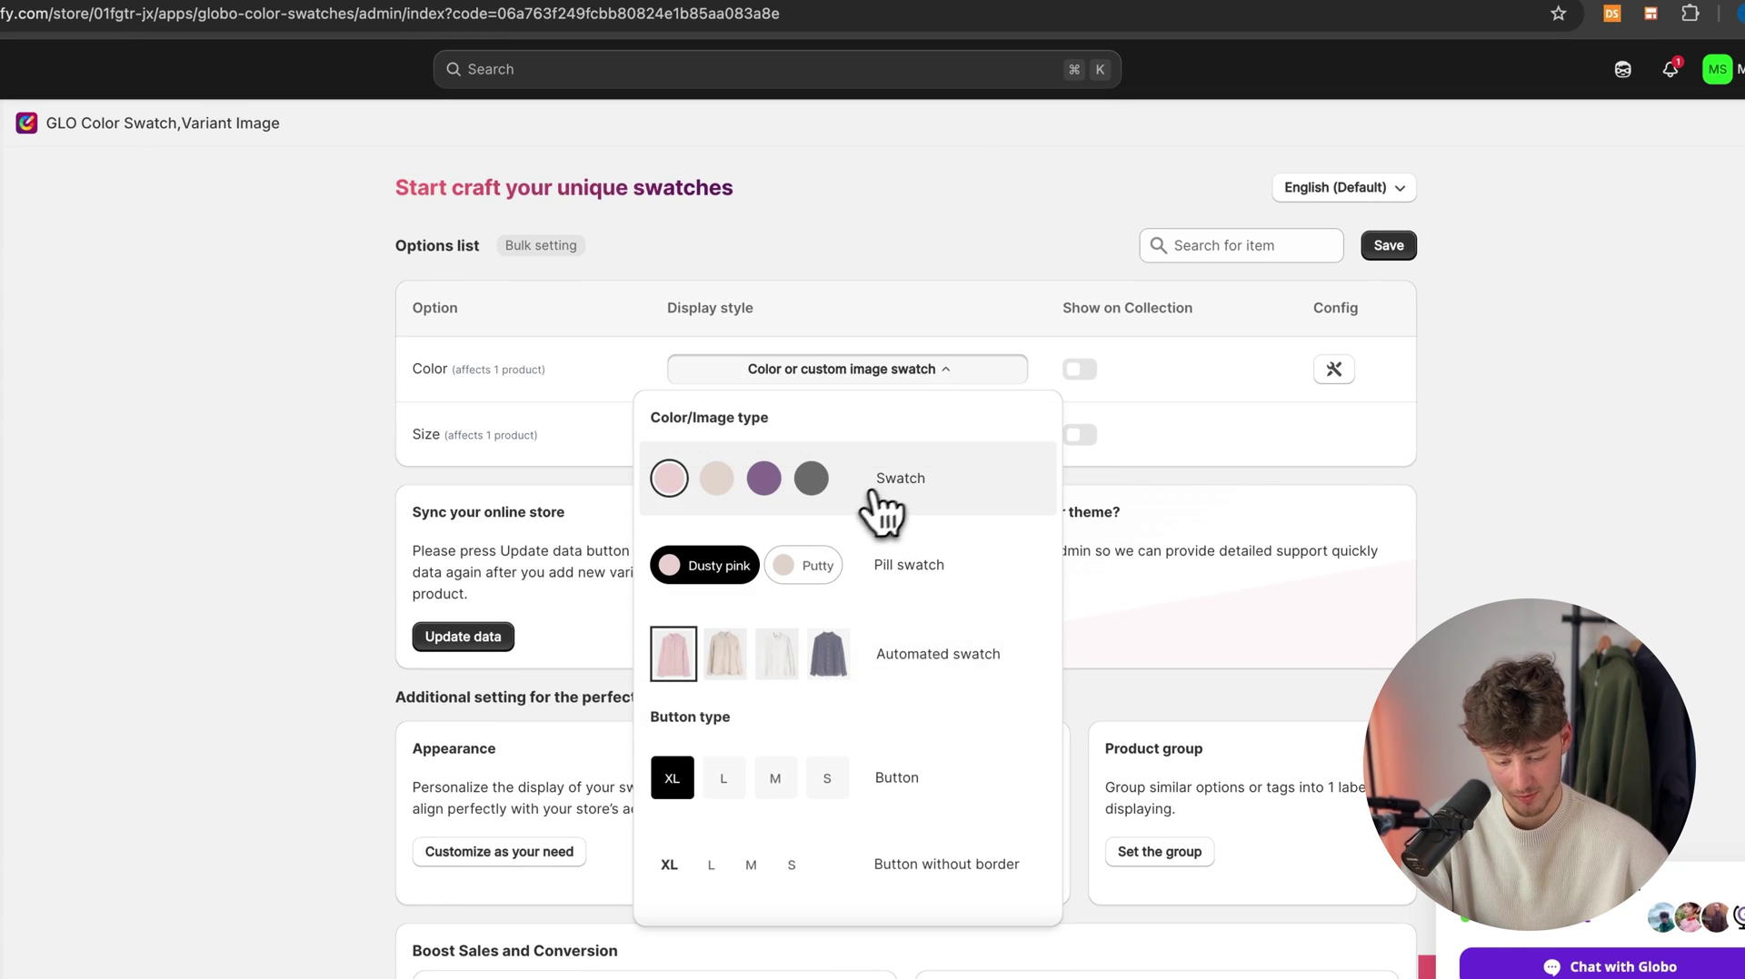
pyautogui.click(871, 495)
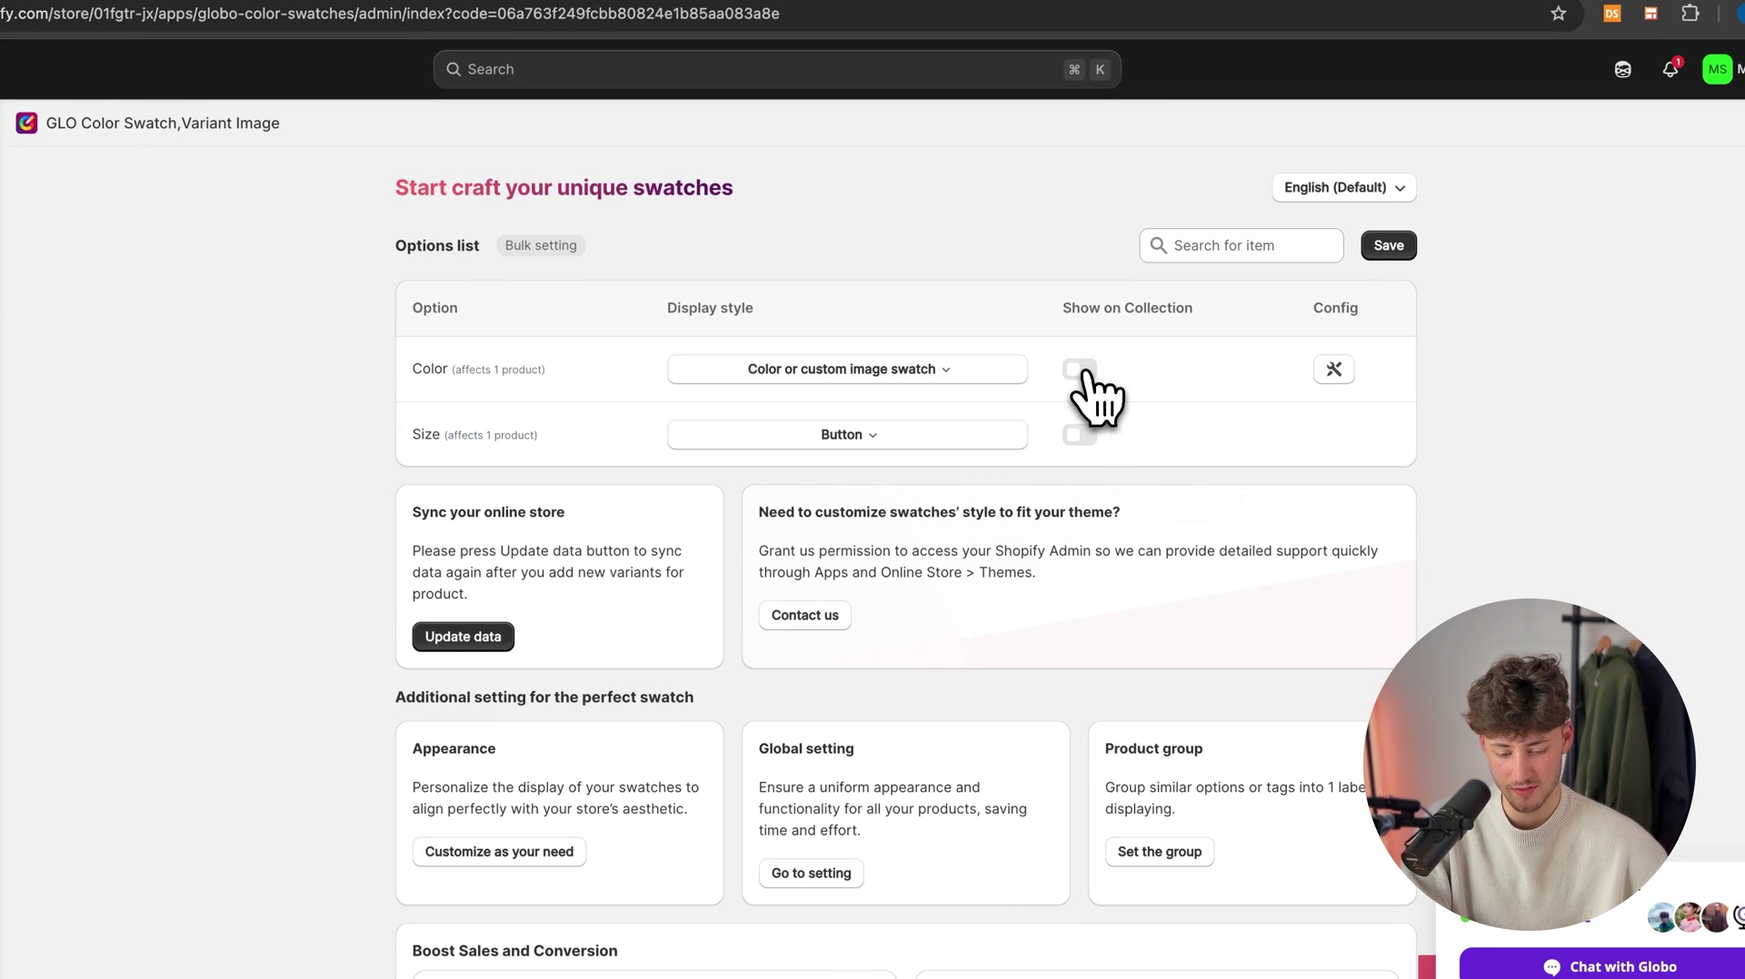
# - Open the Color option's swatch configuration and pick a swatch colour for Brown
pyautogui.click(1333, 369)
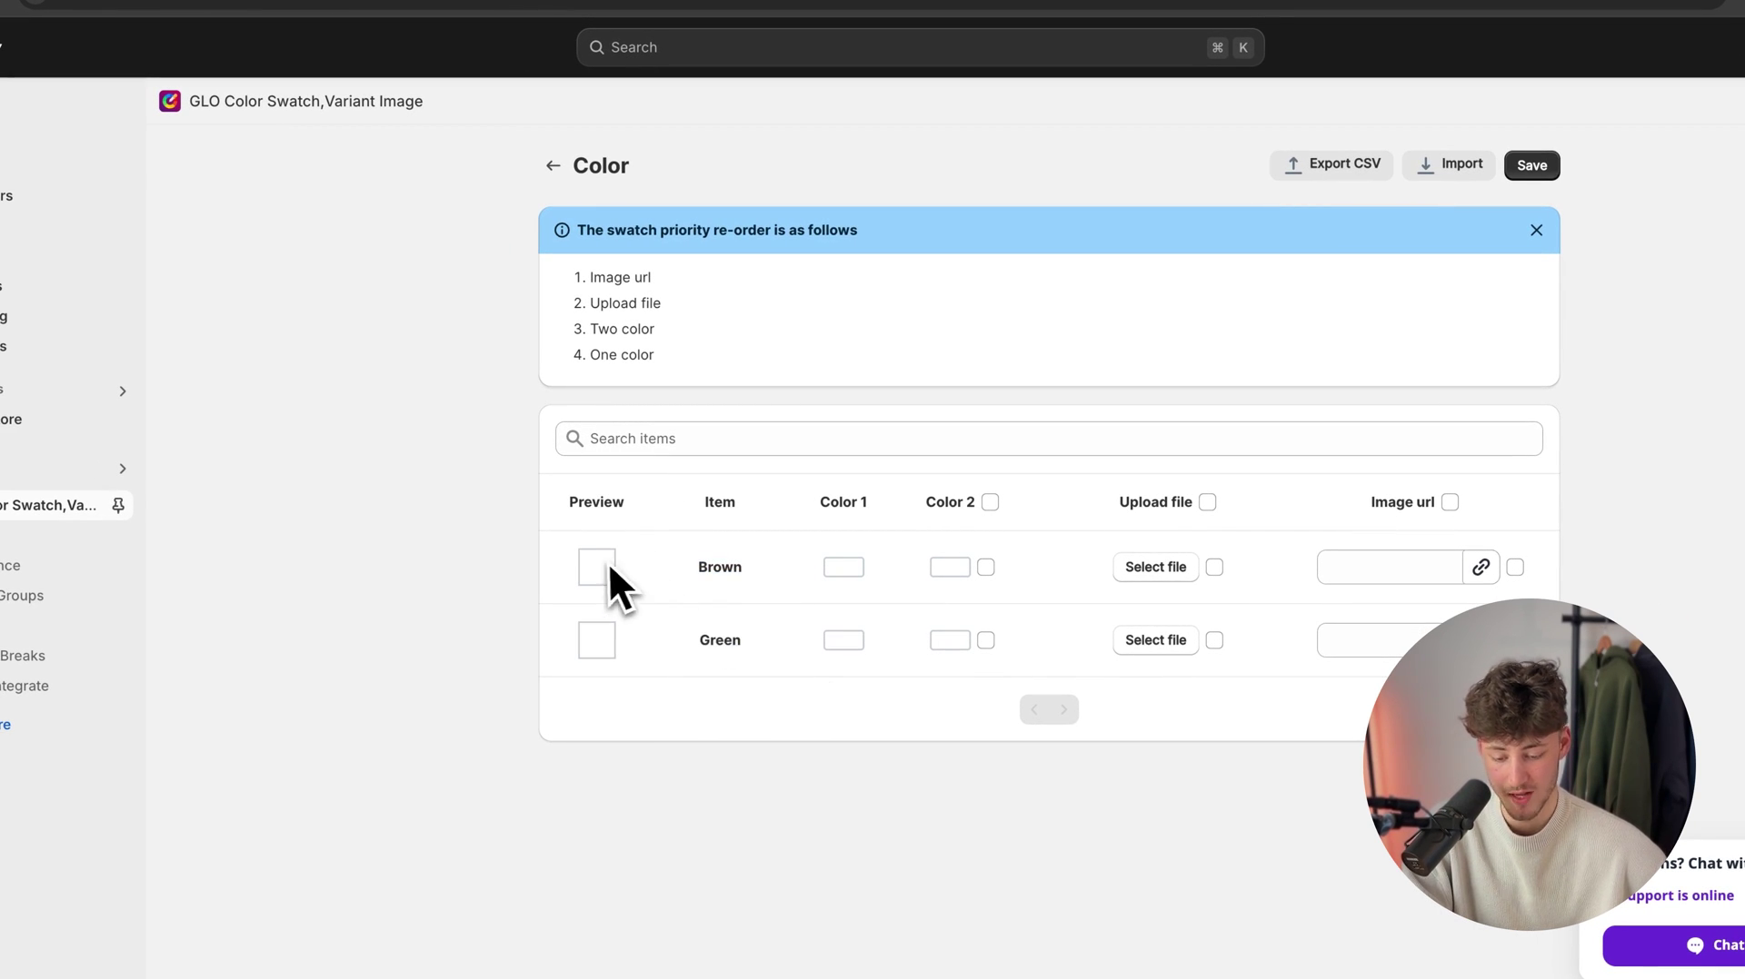
pyautogui.moveTo(617, 586); pyautogui.dragTo(527, 680)
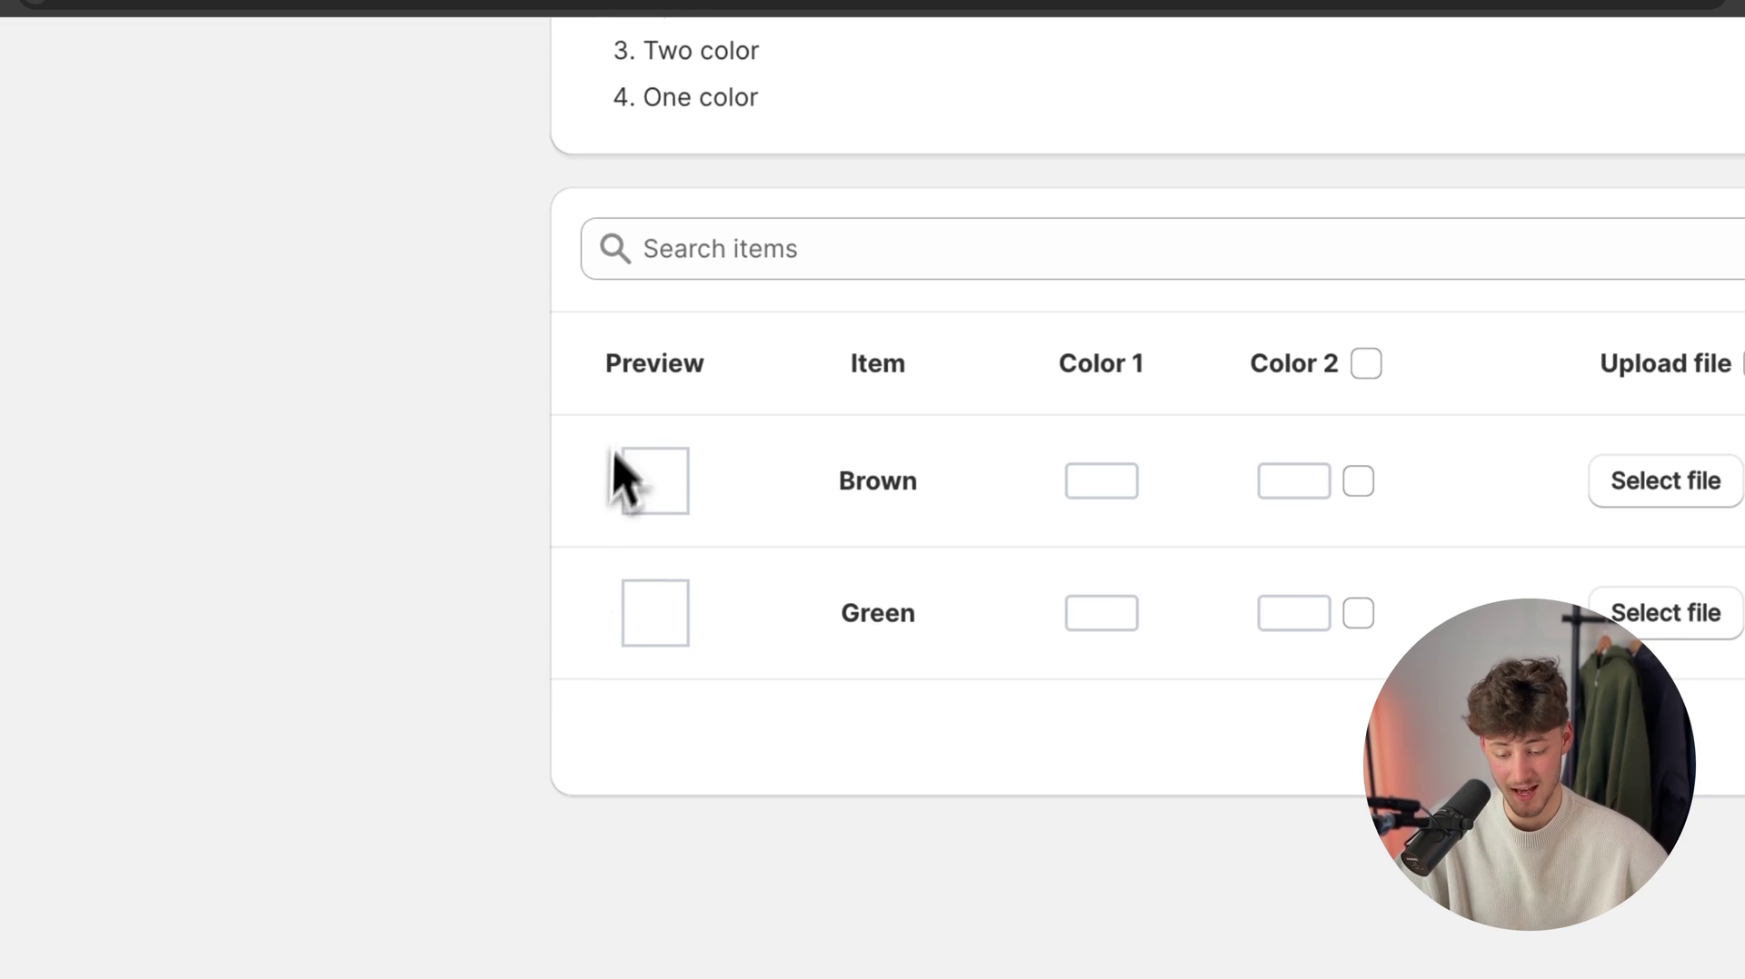
pyautogui.moveTo(617, 481); pyautogui.dragTo(801, 404)
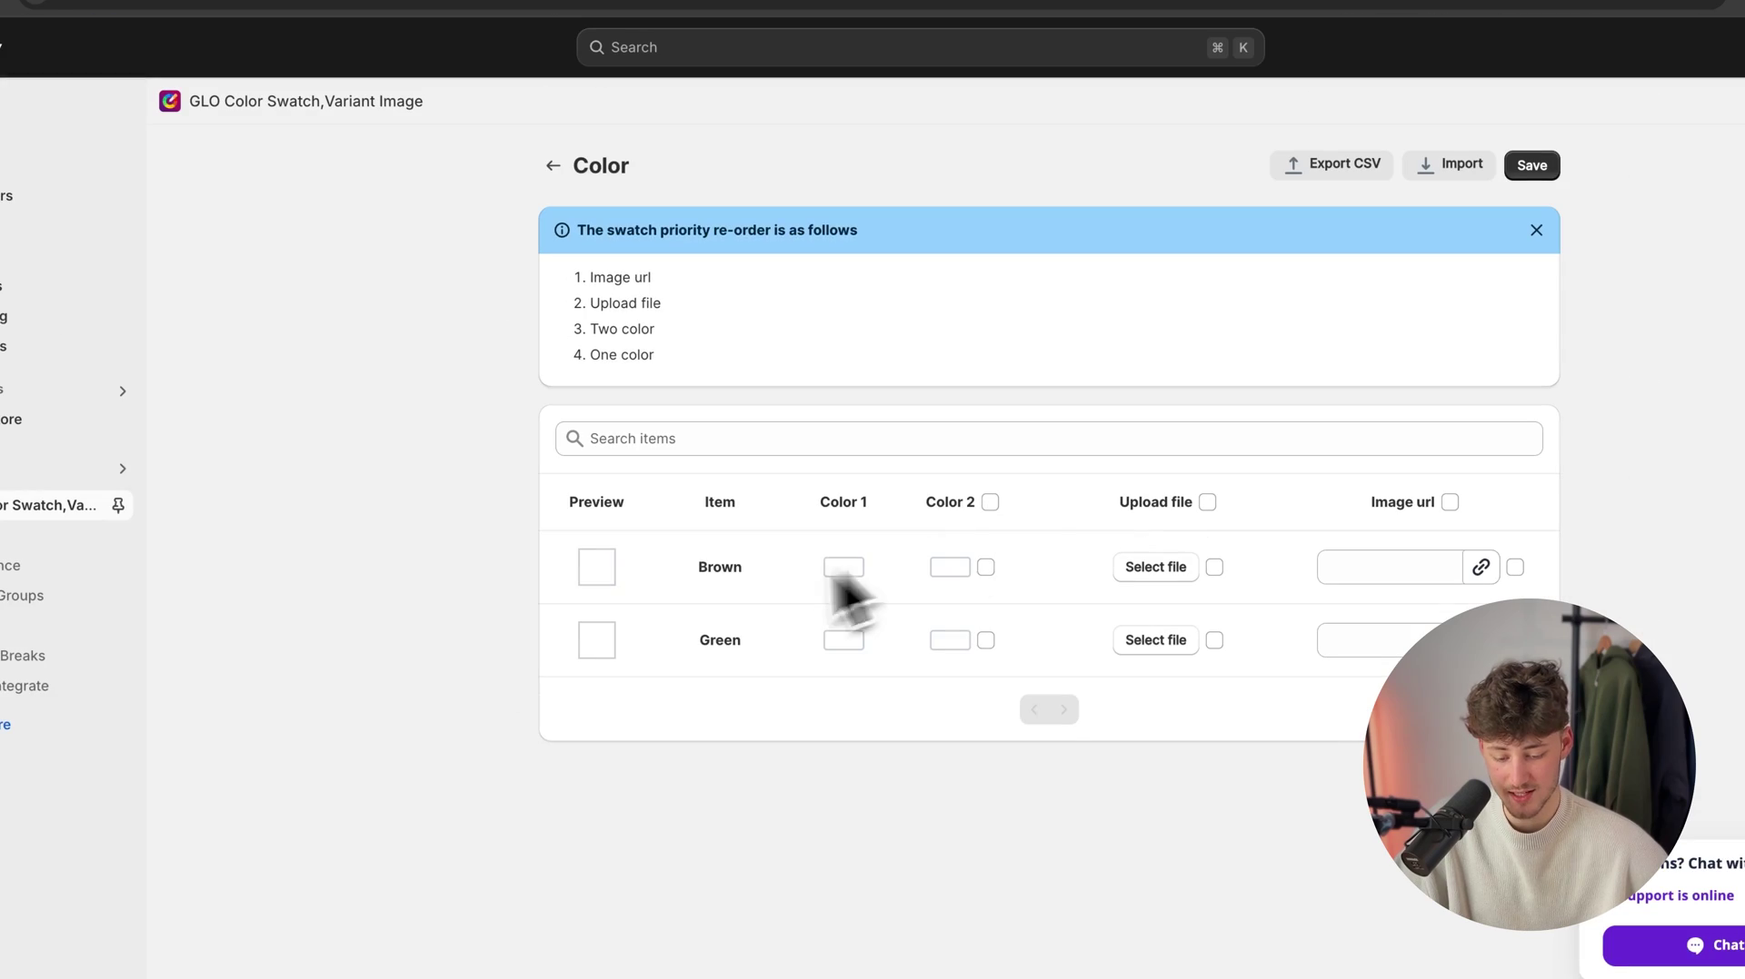
pyautogui.click(843, 568)
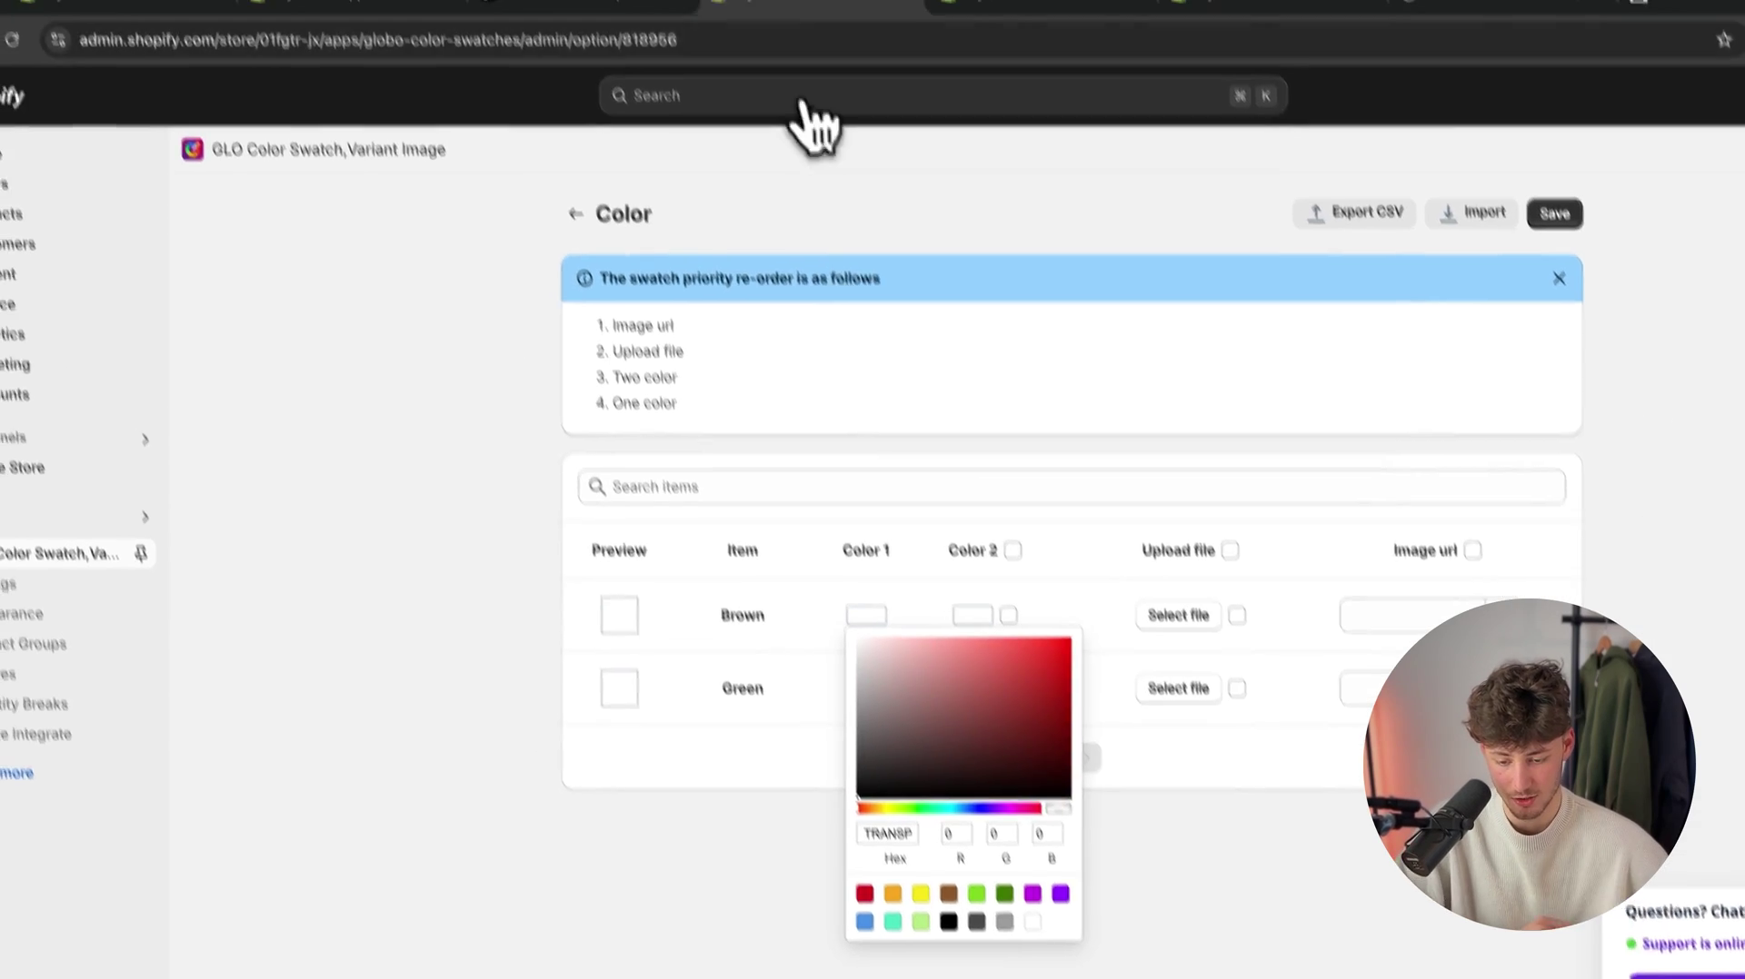
# - Check the RONNING - Sweater product preview in the storefront tab
pyautogui.click(593, 60)
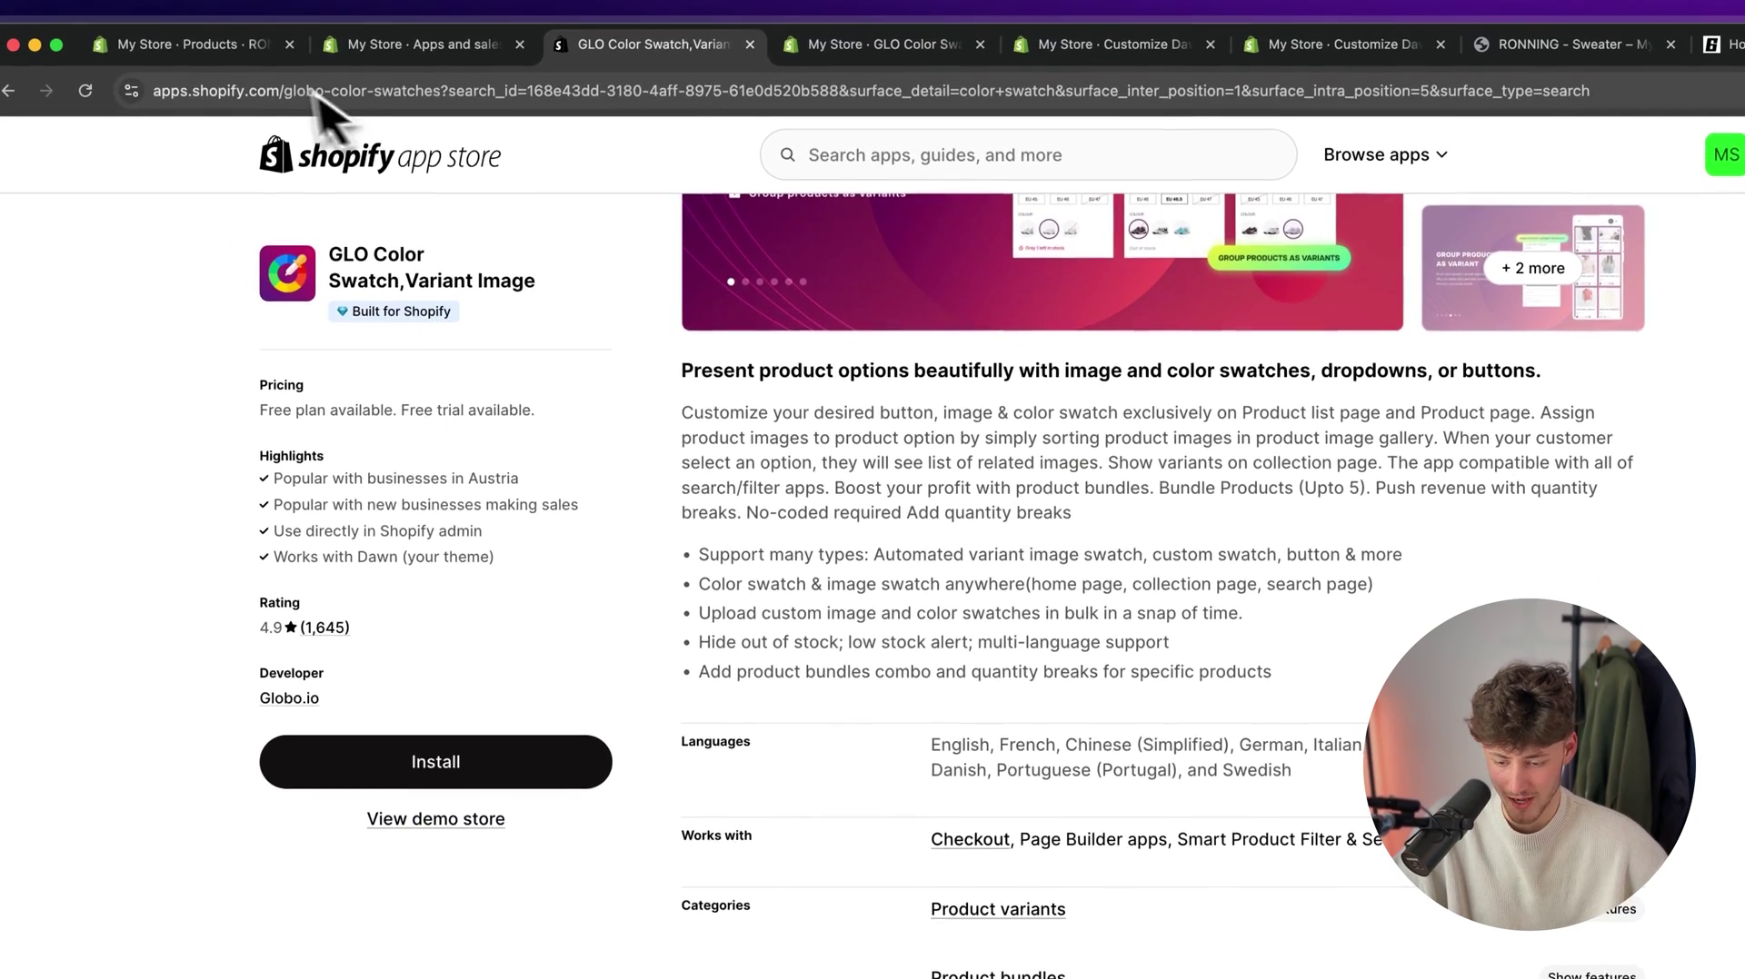
pyautogui.click(218, 53)
pyautogui.scroll(10, 627, 554)
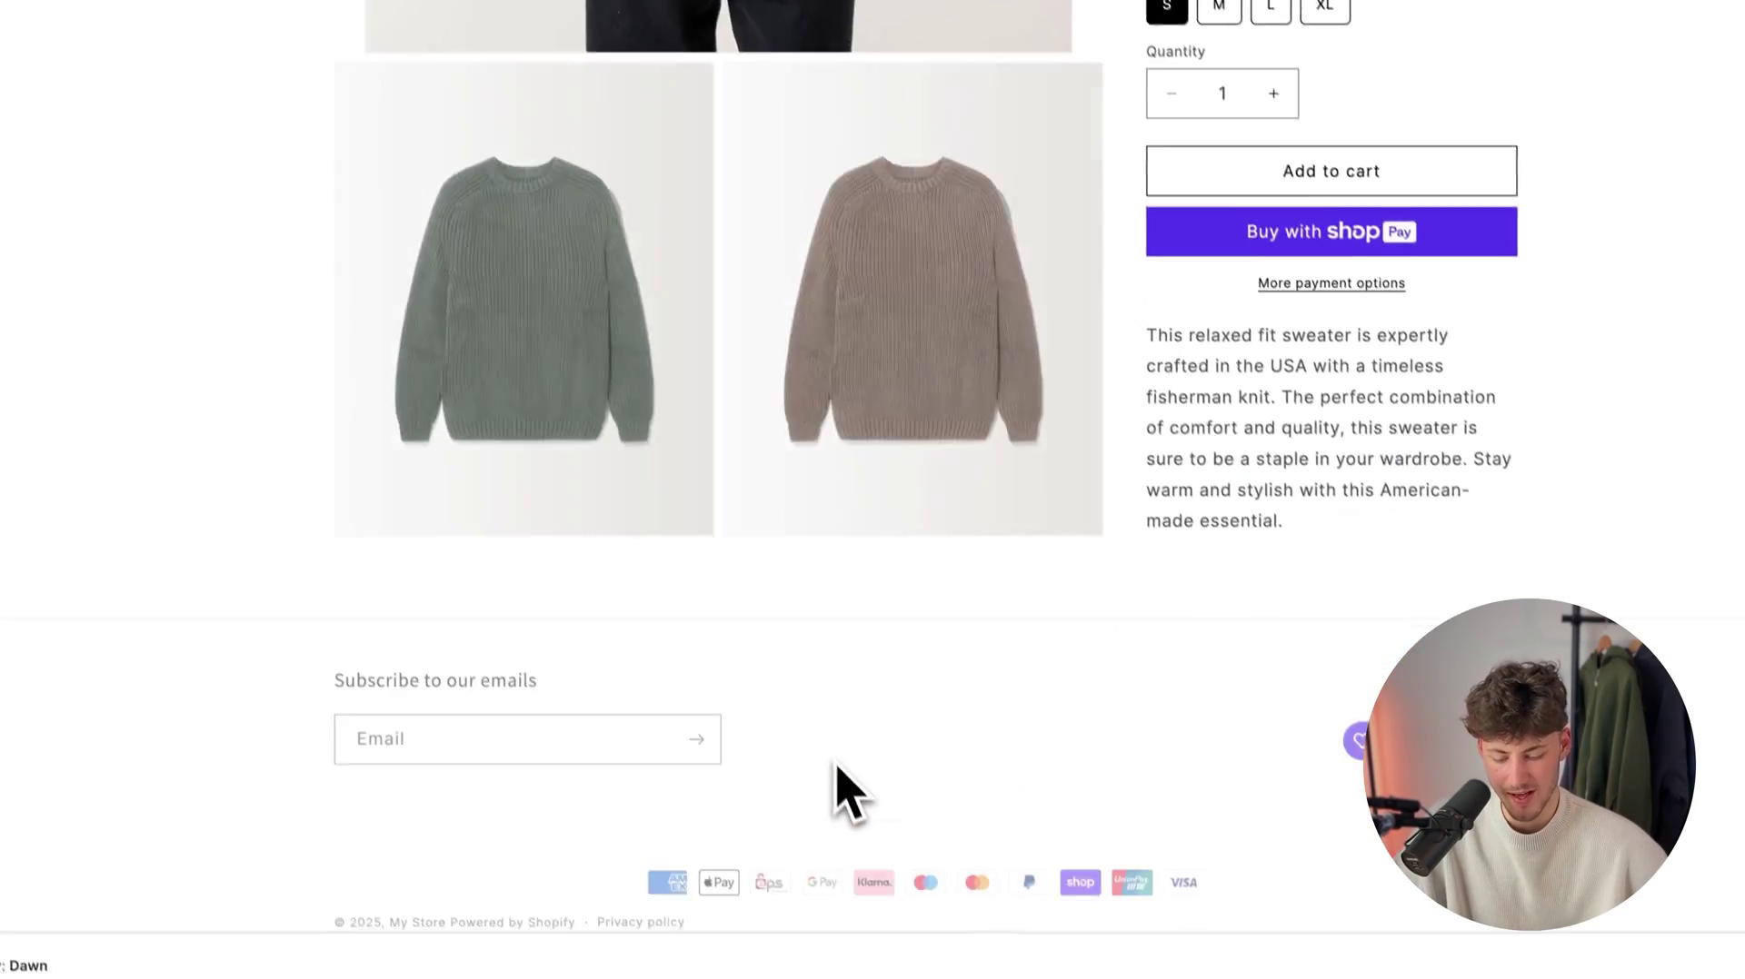
pyautogui.scroll(10, 829, 766)
pyautogui.scroll(-5, 810, 712)
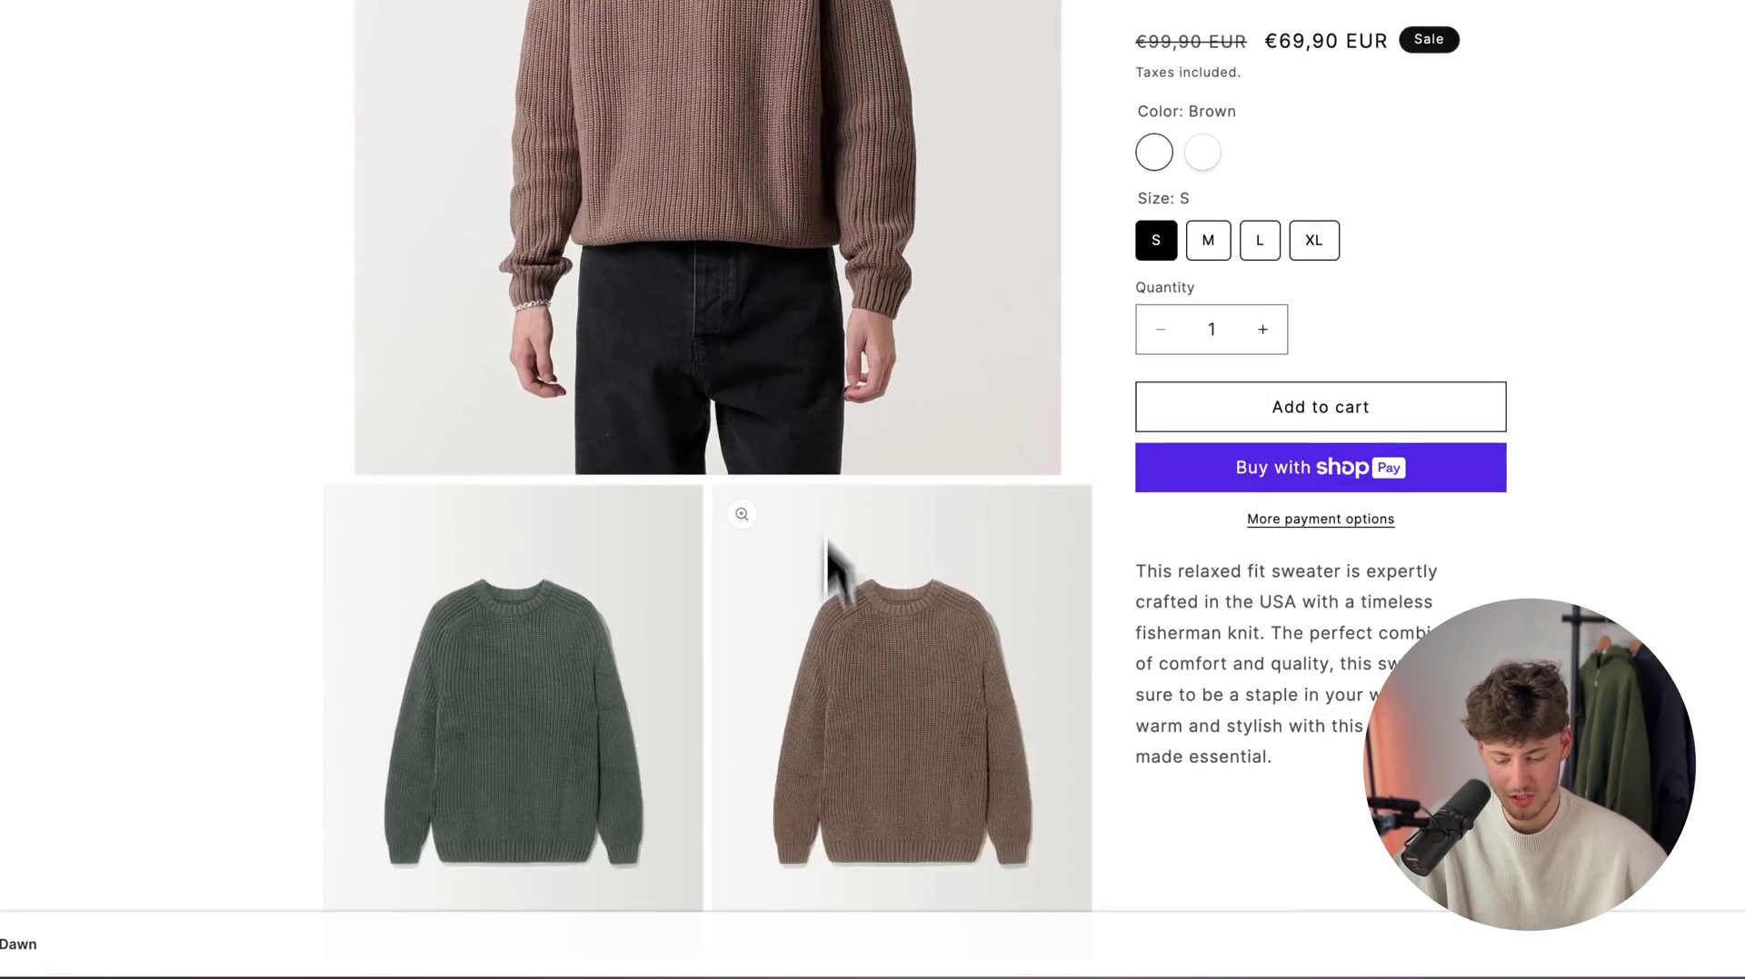
pyautogui.scroll(5, 832, 568)
pyautogui.scroll(-5, 803, 585)
pyautogui.scroll(5, 806, 585)
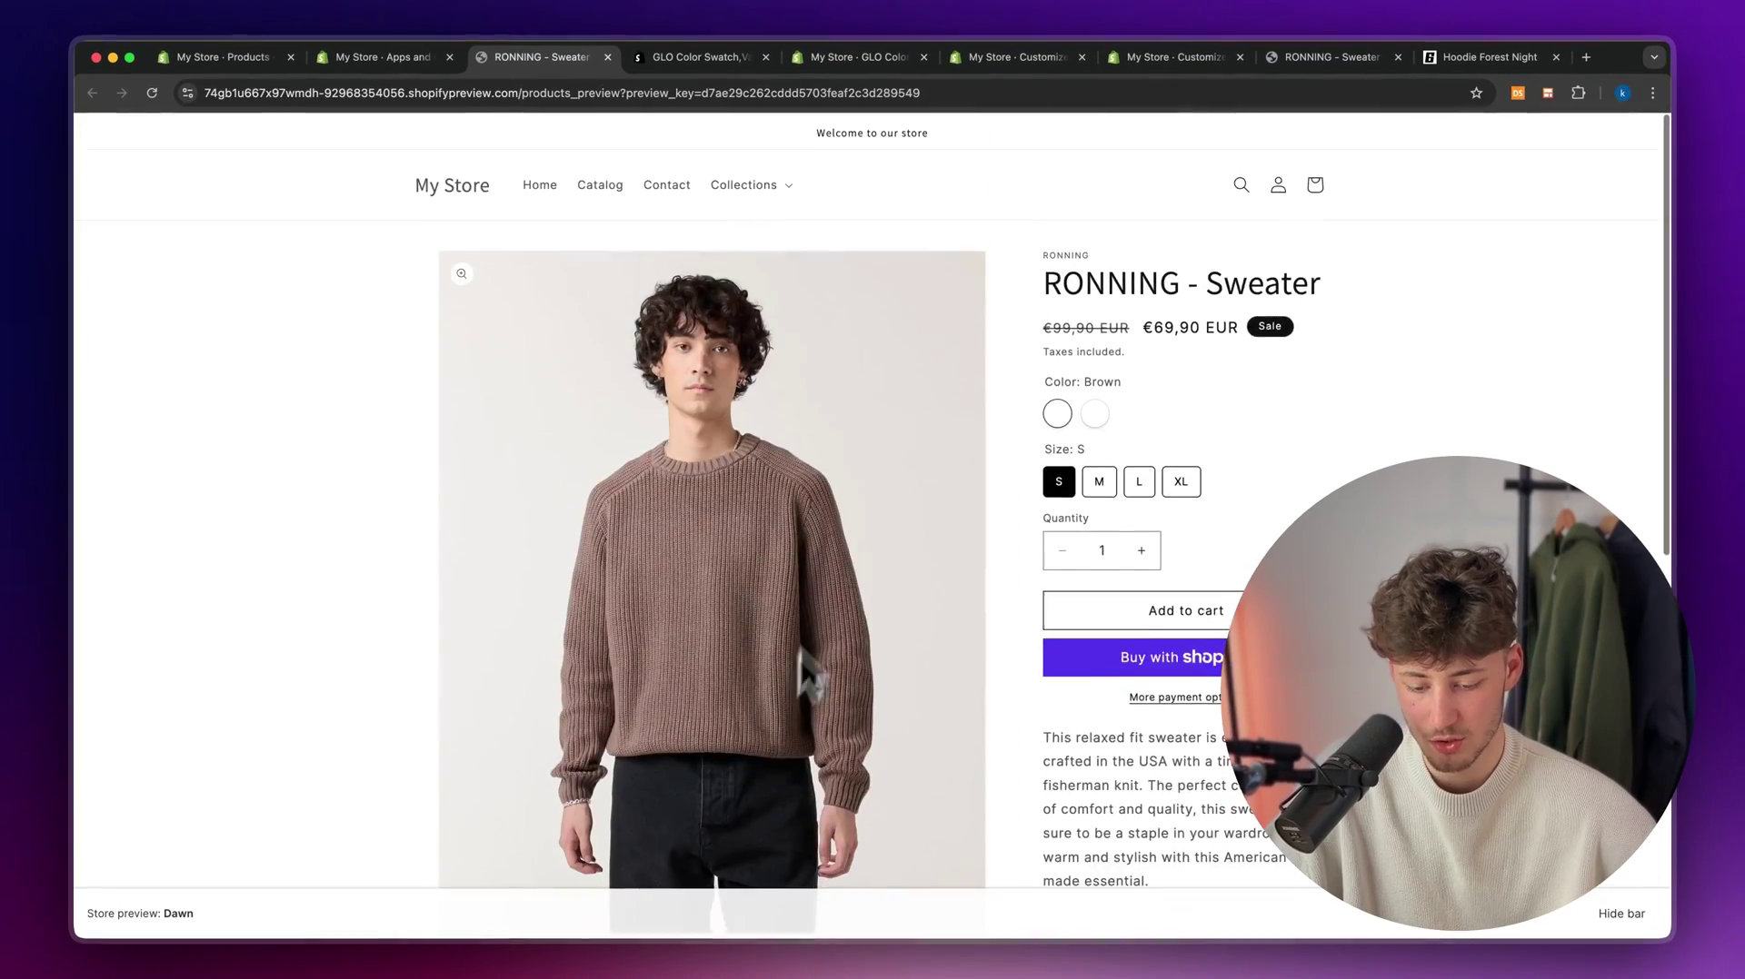
pyautogui.scroll(-5, 693, 682)
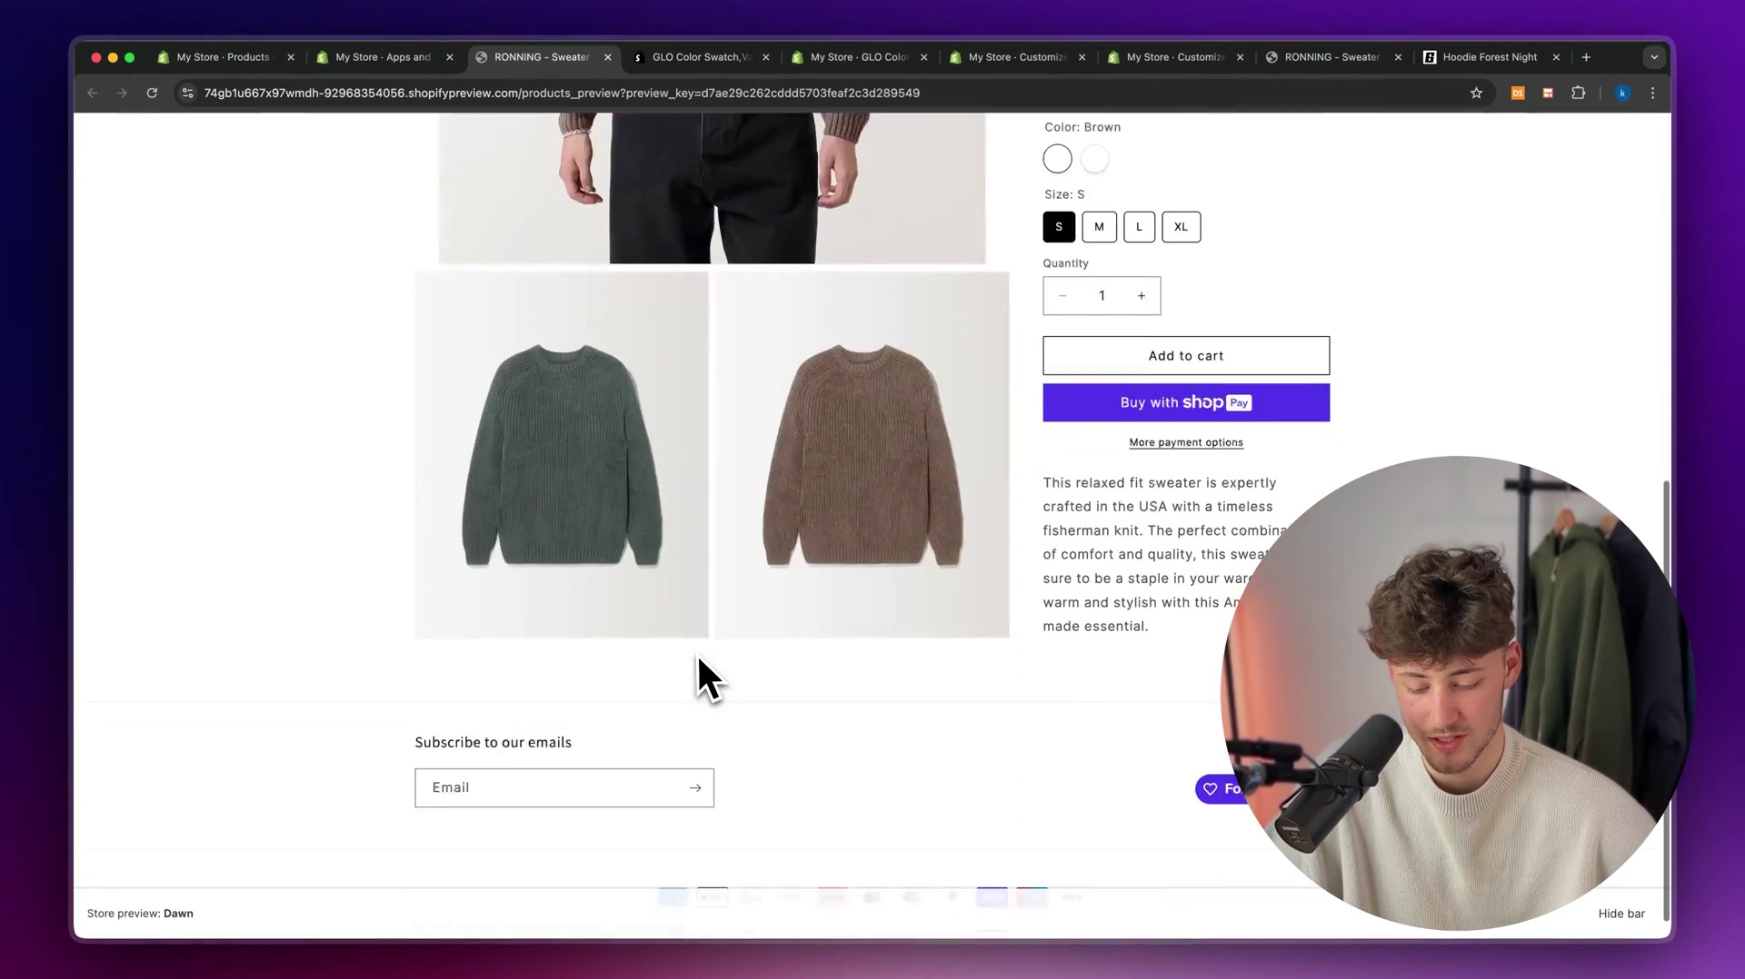
pyautogui.scroll(5, 700, 674)
pyautogui.scroll(-5, 817, 584)
pyautogui.scroll(5, 819, 560)
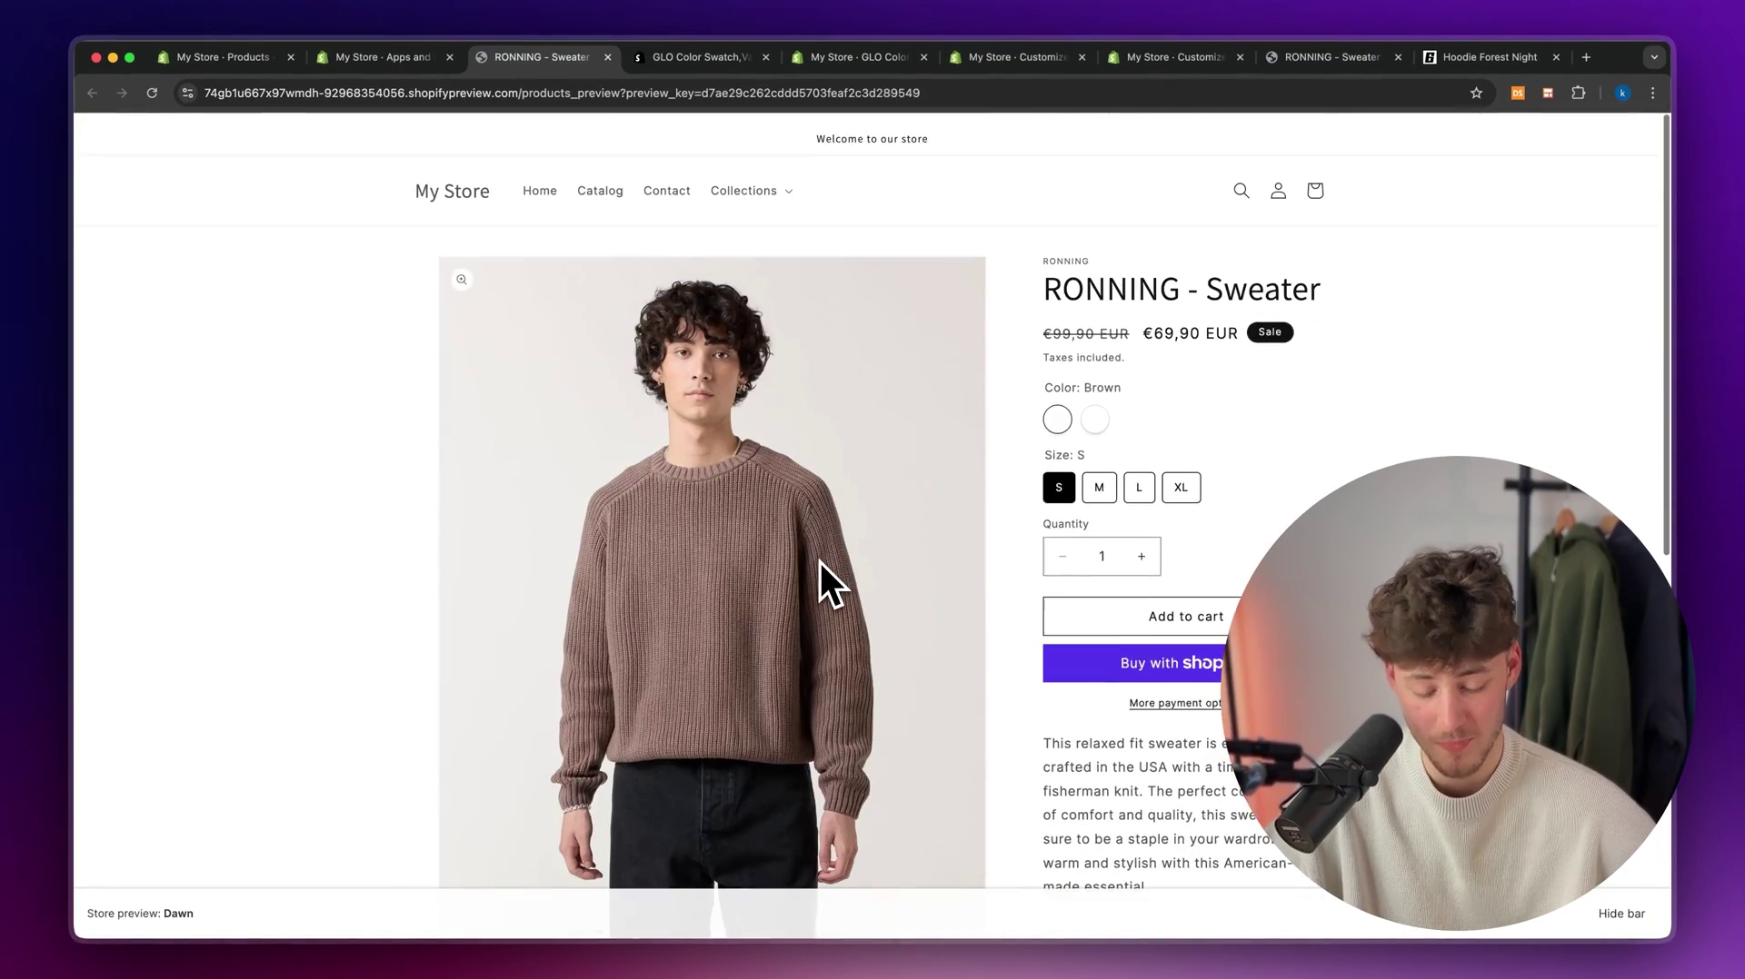
# - Search Google for 'color picker chrome' and add the ColorZilla extension to Chrome
pyautogui.click(1585, 58)
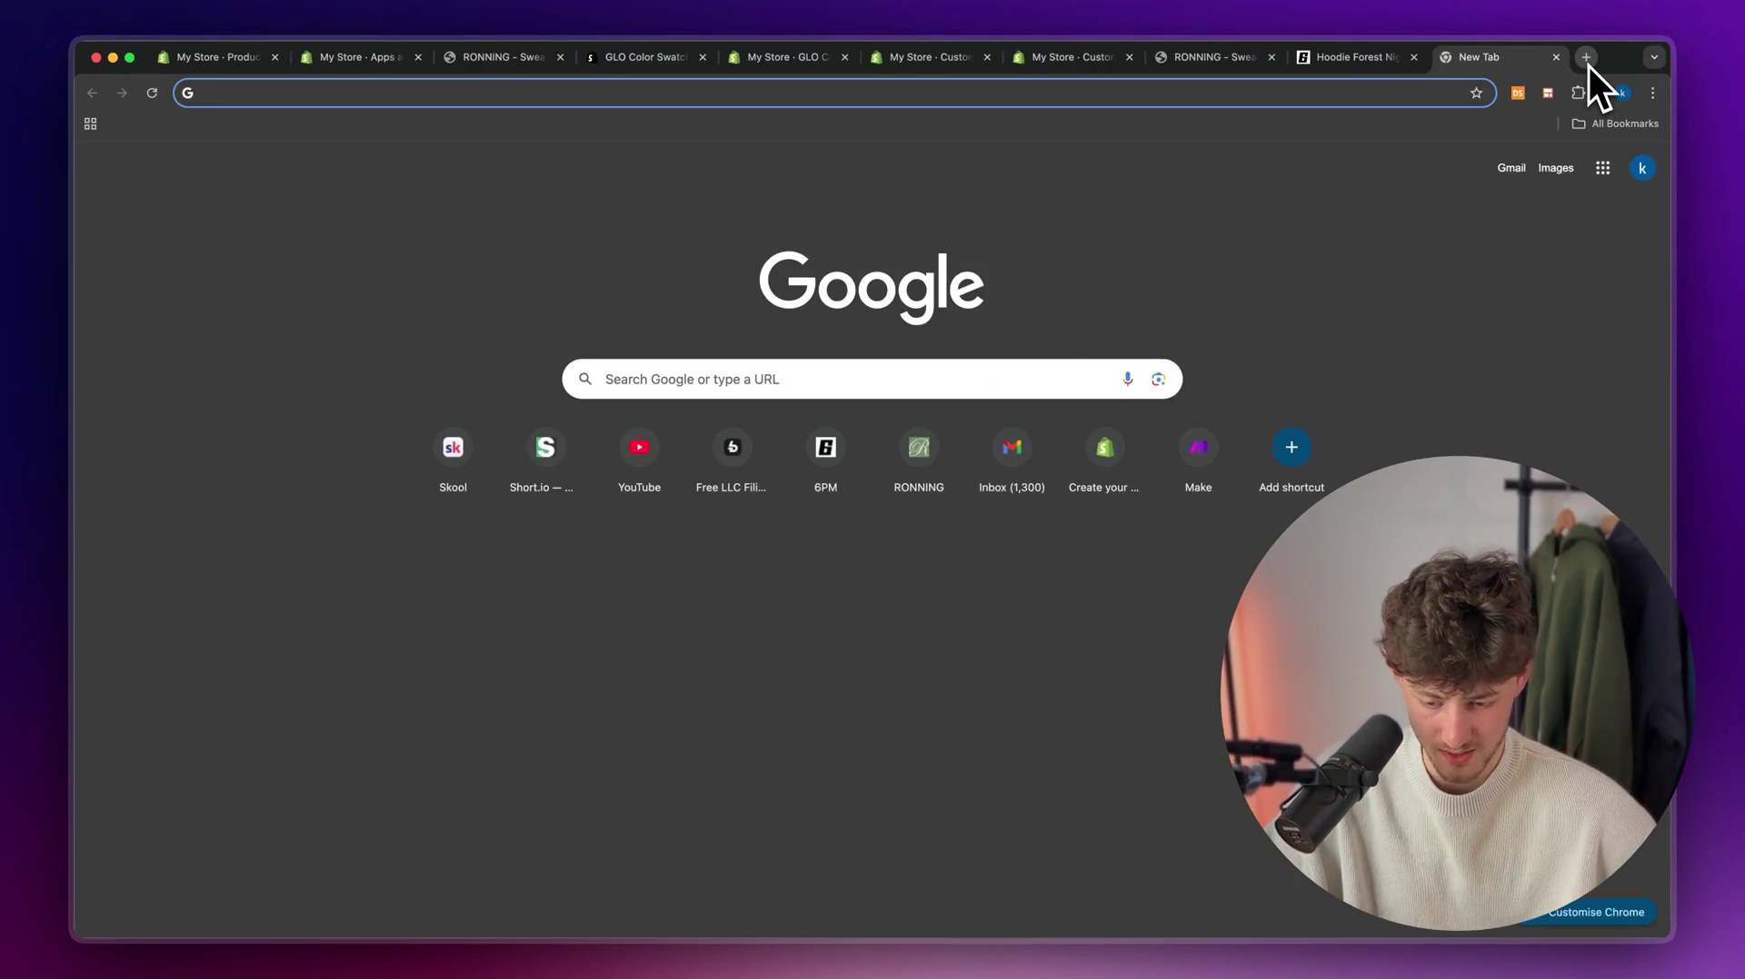
pyautogui.write('color ')
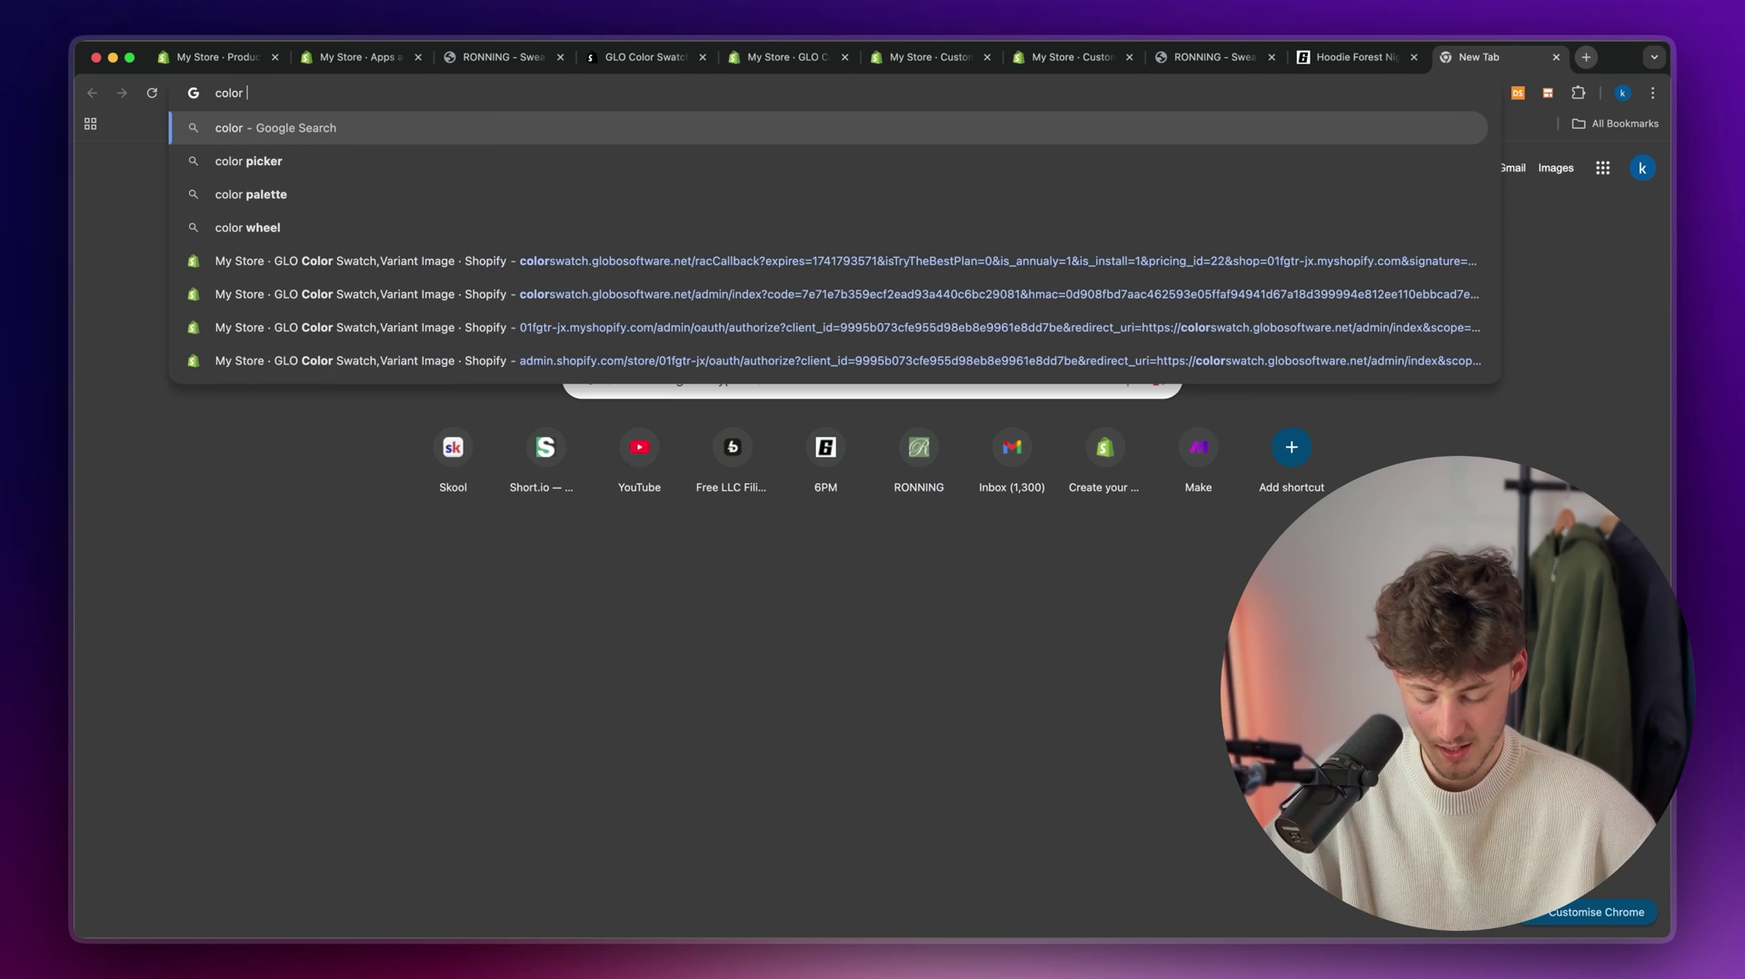
pyautogui.write('picker chro')
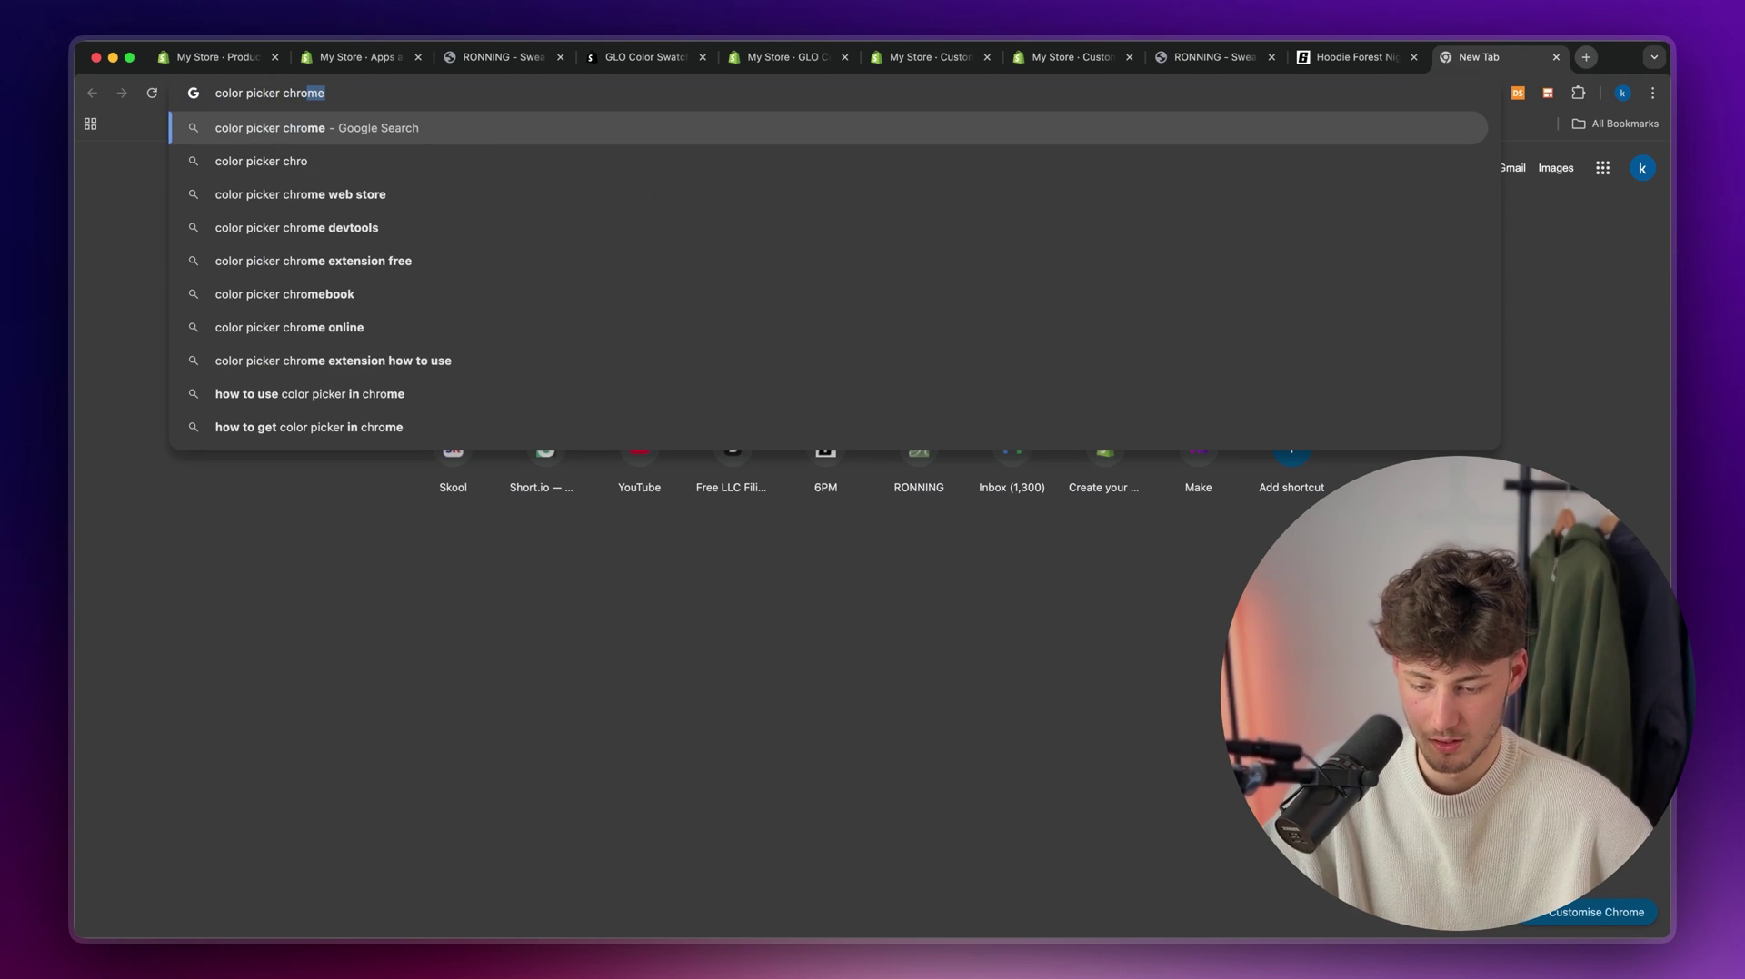
pyautogui.press('Return')
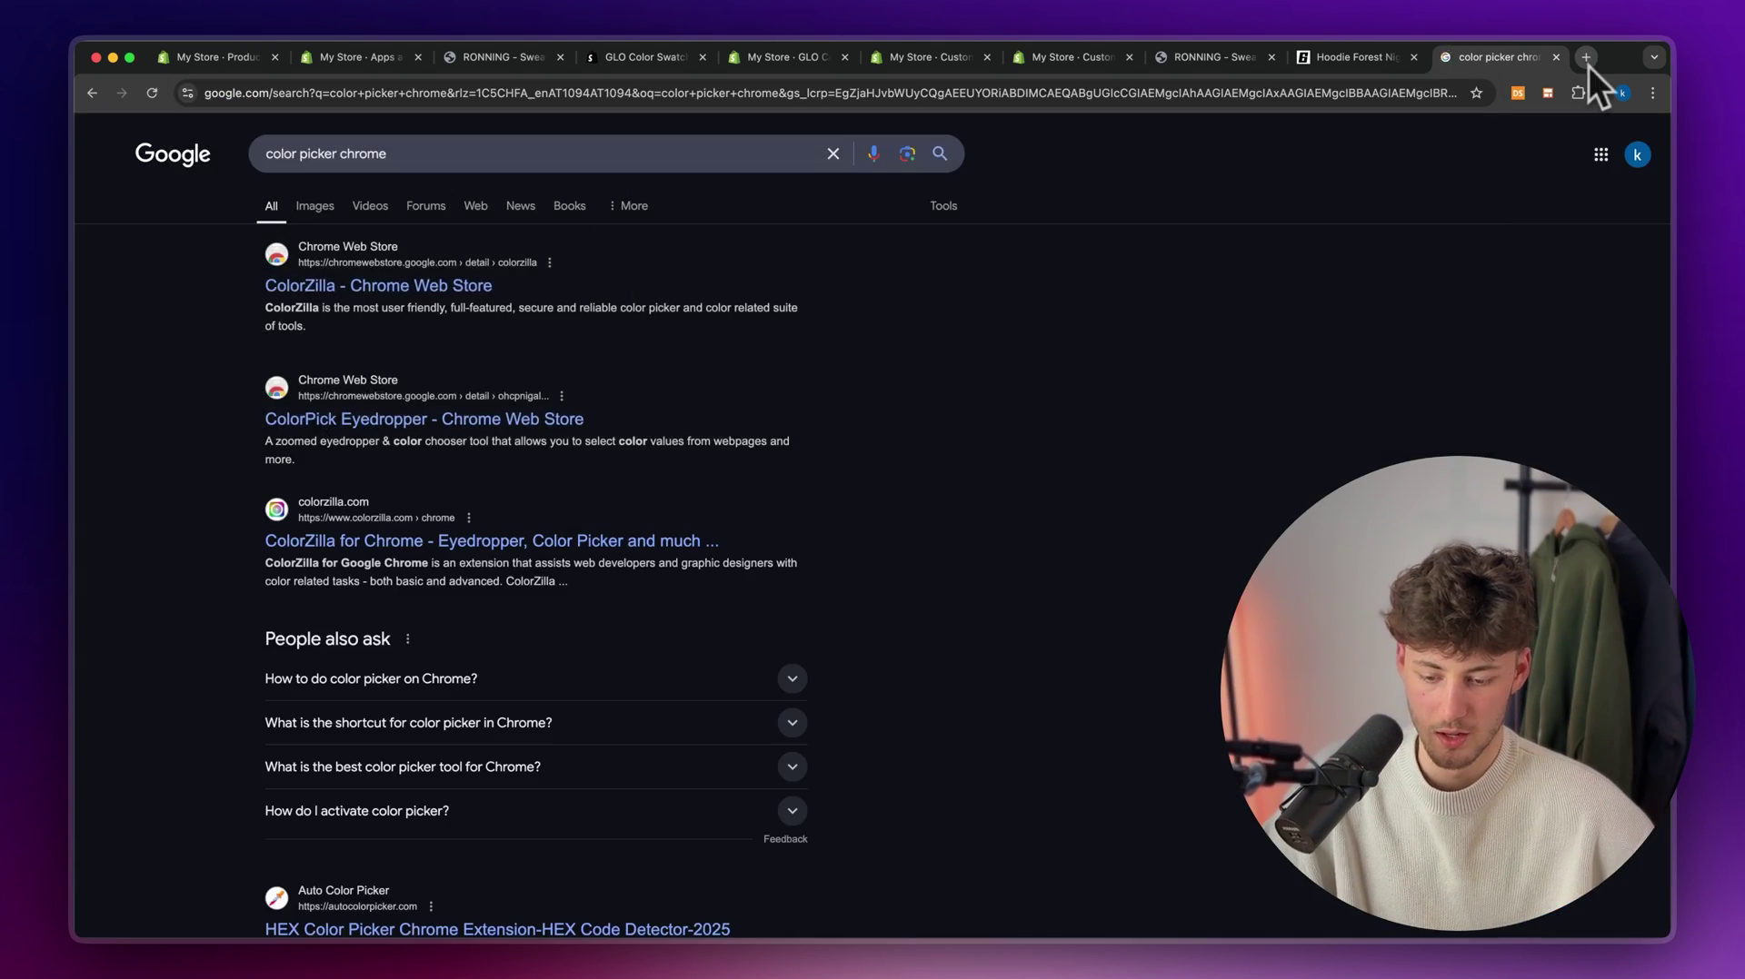
pyautogui.click(400, 293)
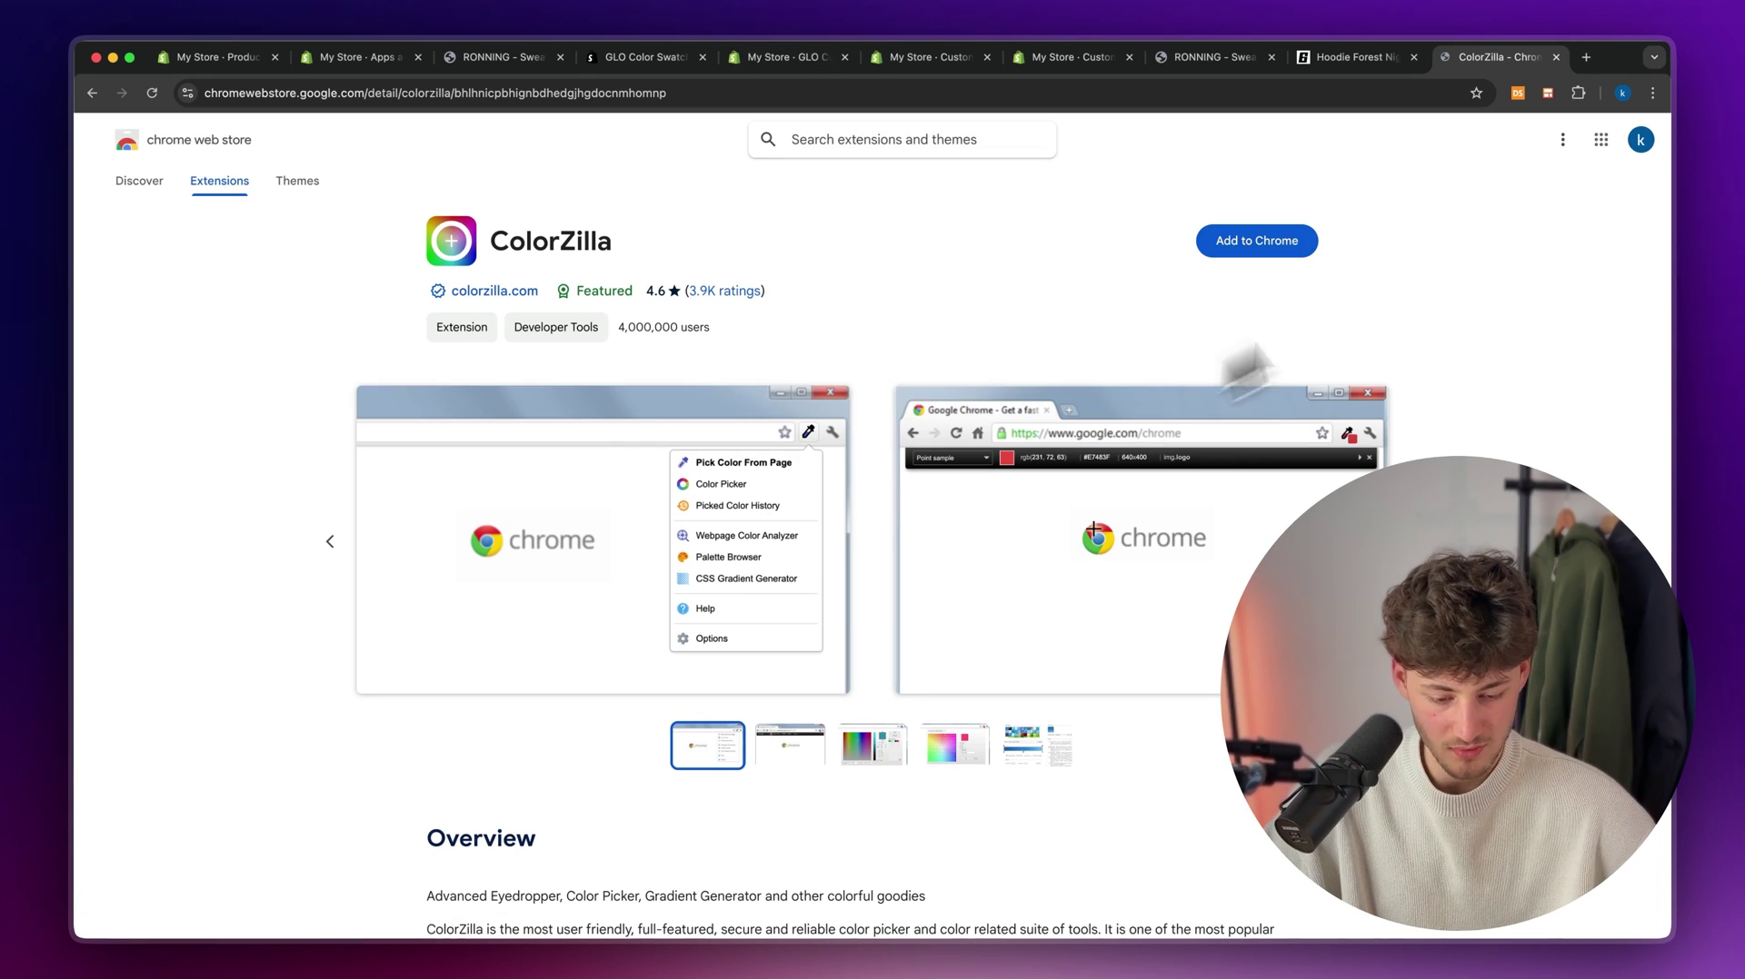
pyautogui.click(1290, 237)
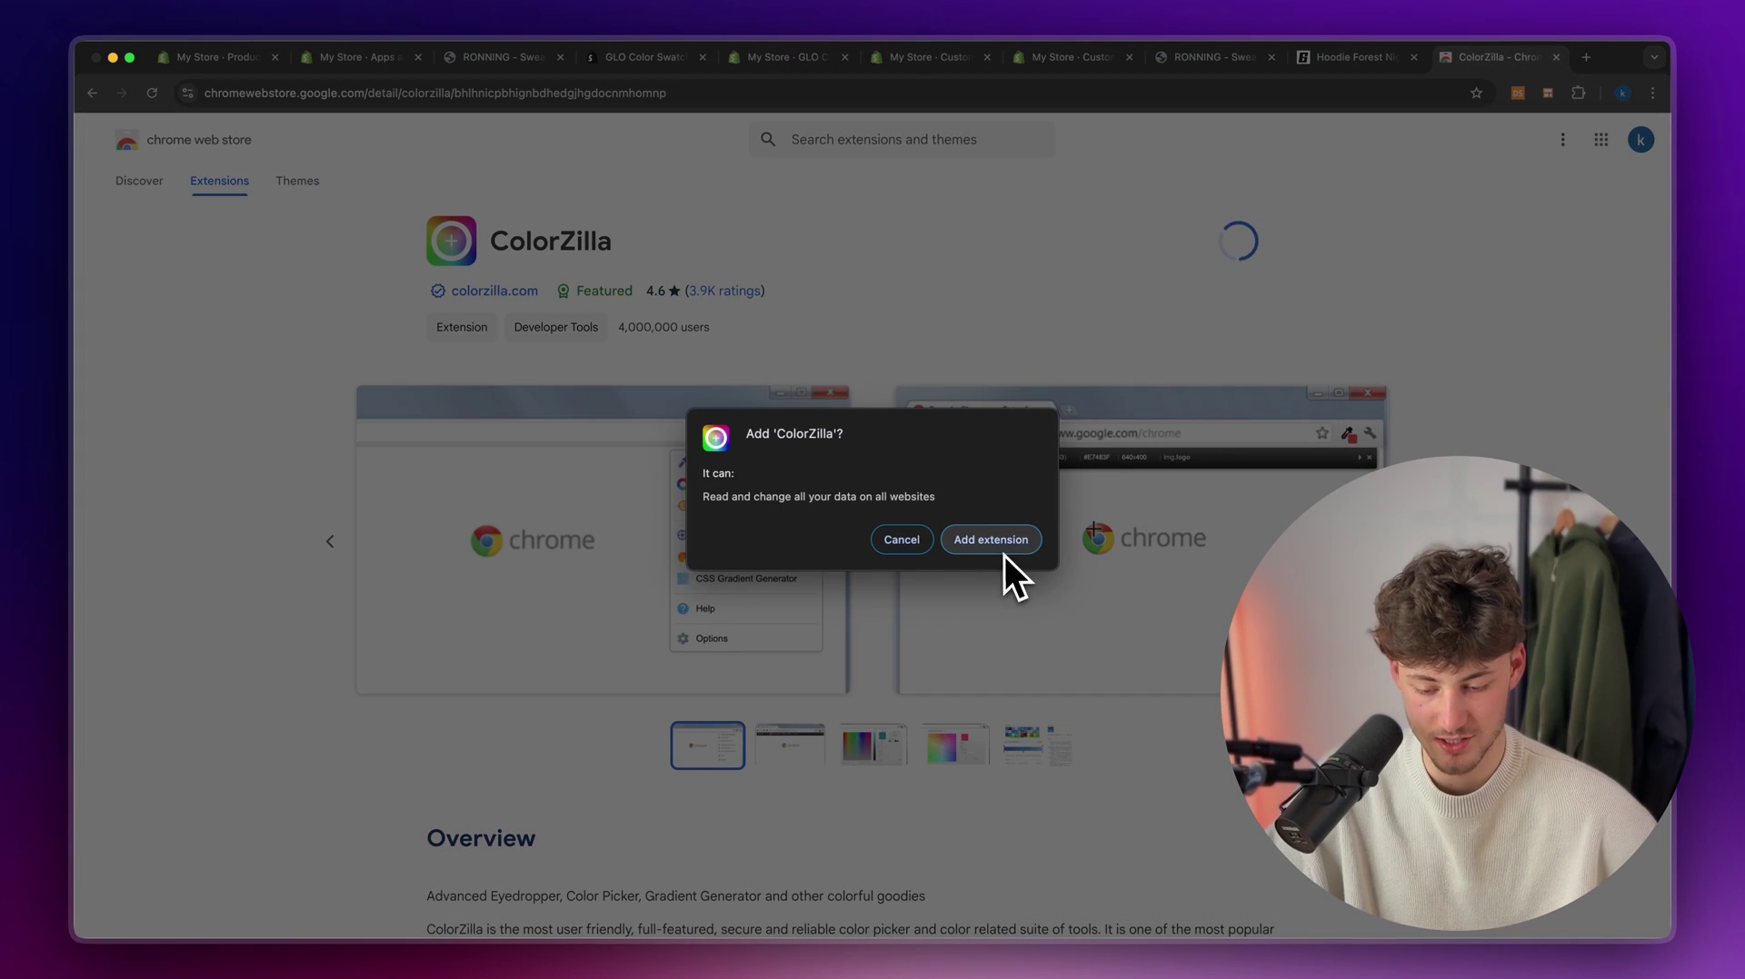
pyautogui.click(998, 545)
# - Pin ColorZilla to the Chrome toolbar from the Extensions menu
pyautogui.click(1577, 93)
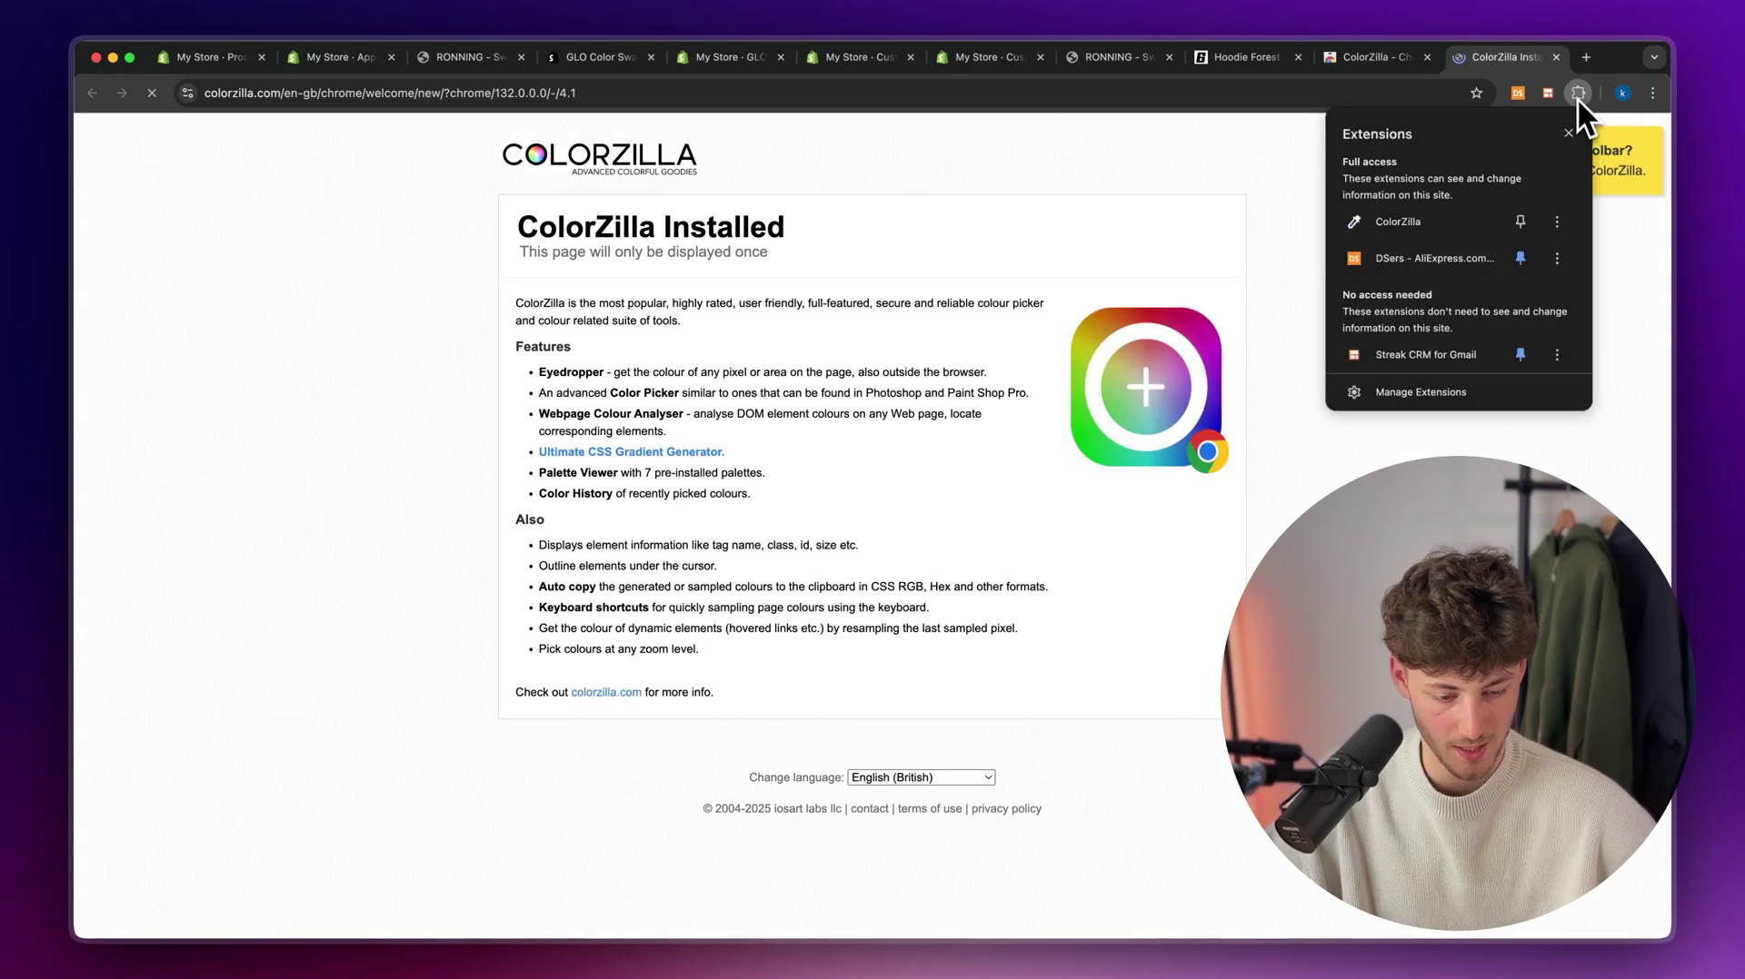
pyautogui.click(1577, 93)
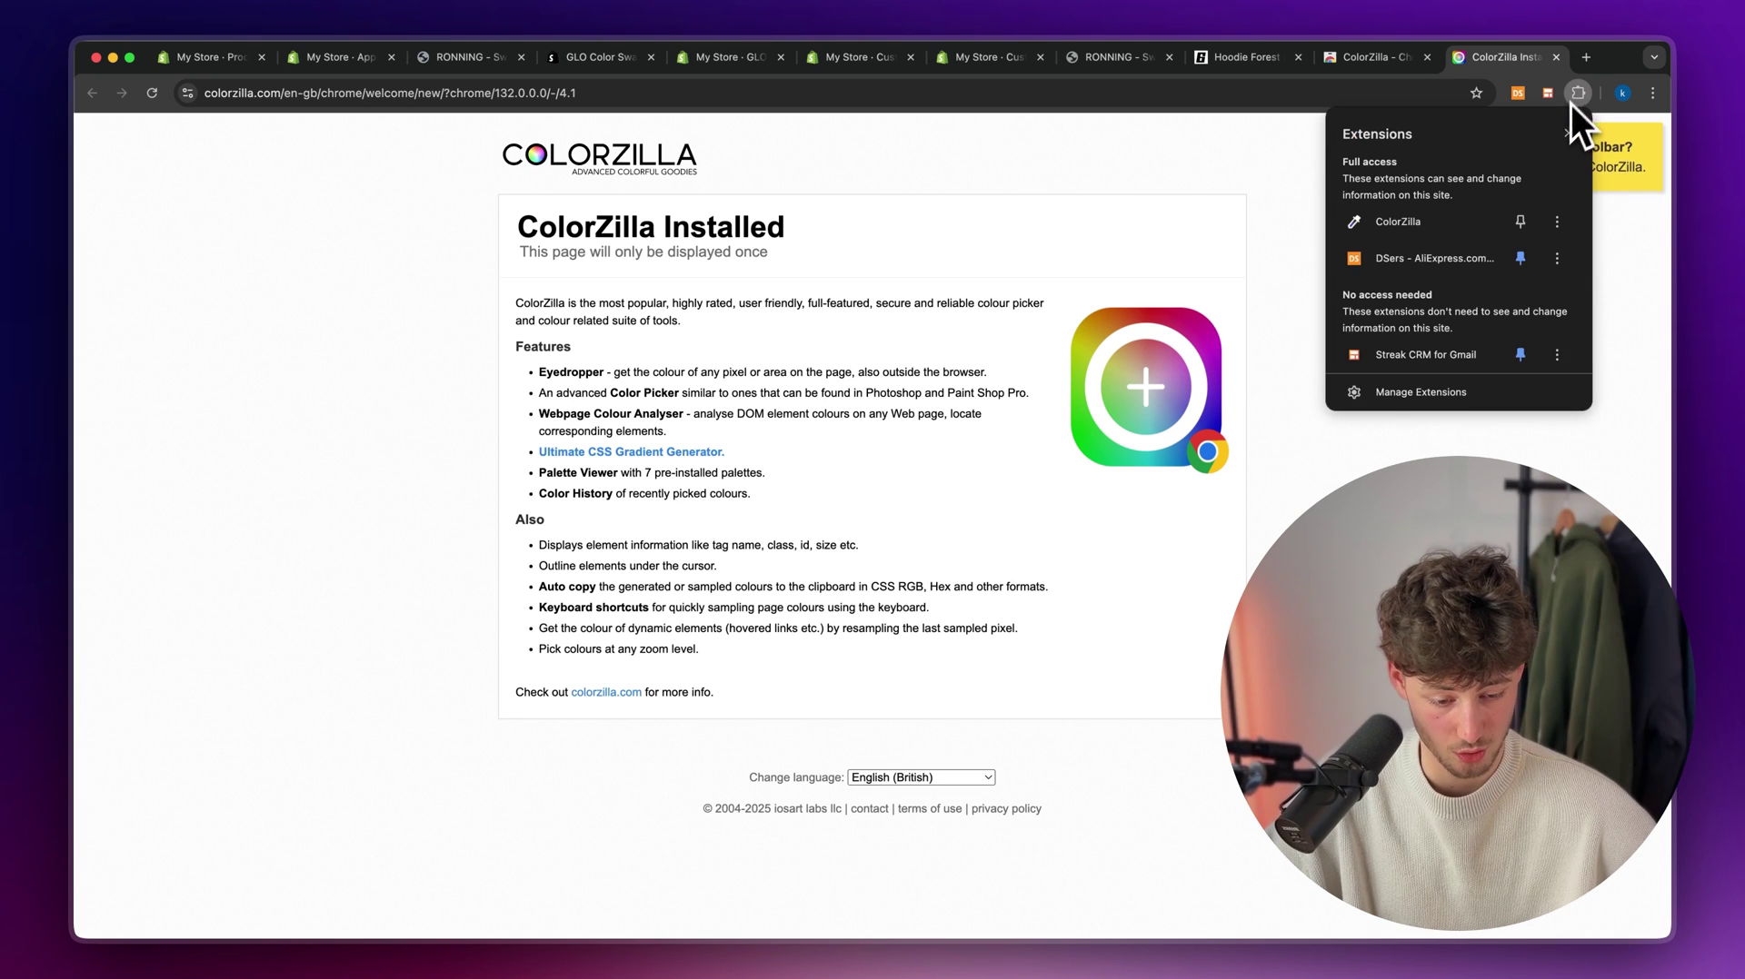
pyautogui.click(1520, 221)
# - Sample the brown sweater's colour with ColorZilla and paste it as Brown's Color 1
pyautogui.press('super+w')
pyautogui.click(382, 60)
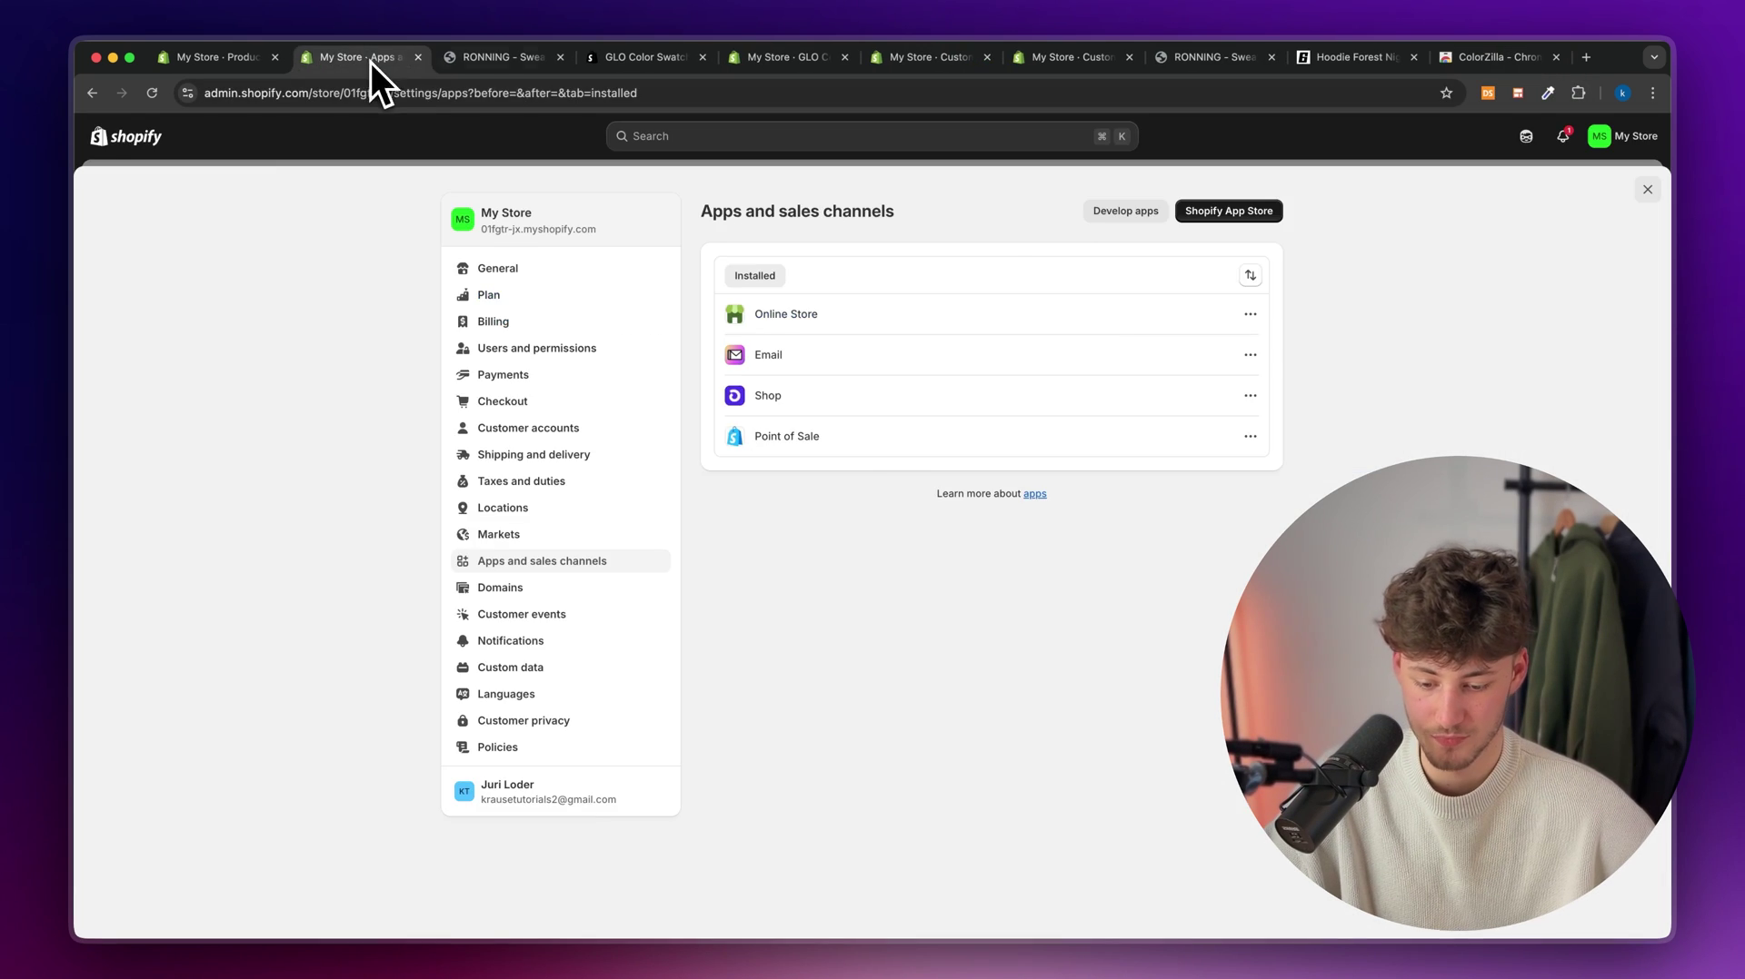
pyautogui.click(522, 57)
pyautogui.scroll(-2, 886, 445)
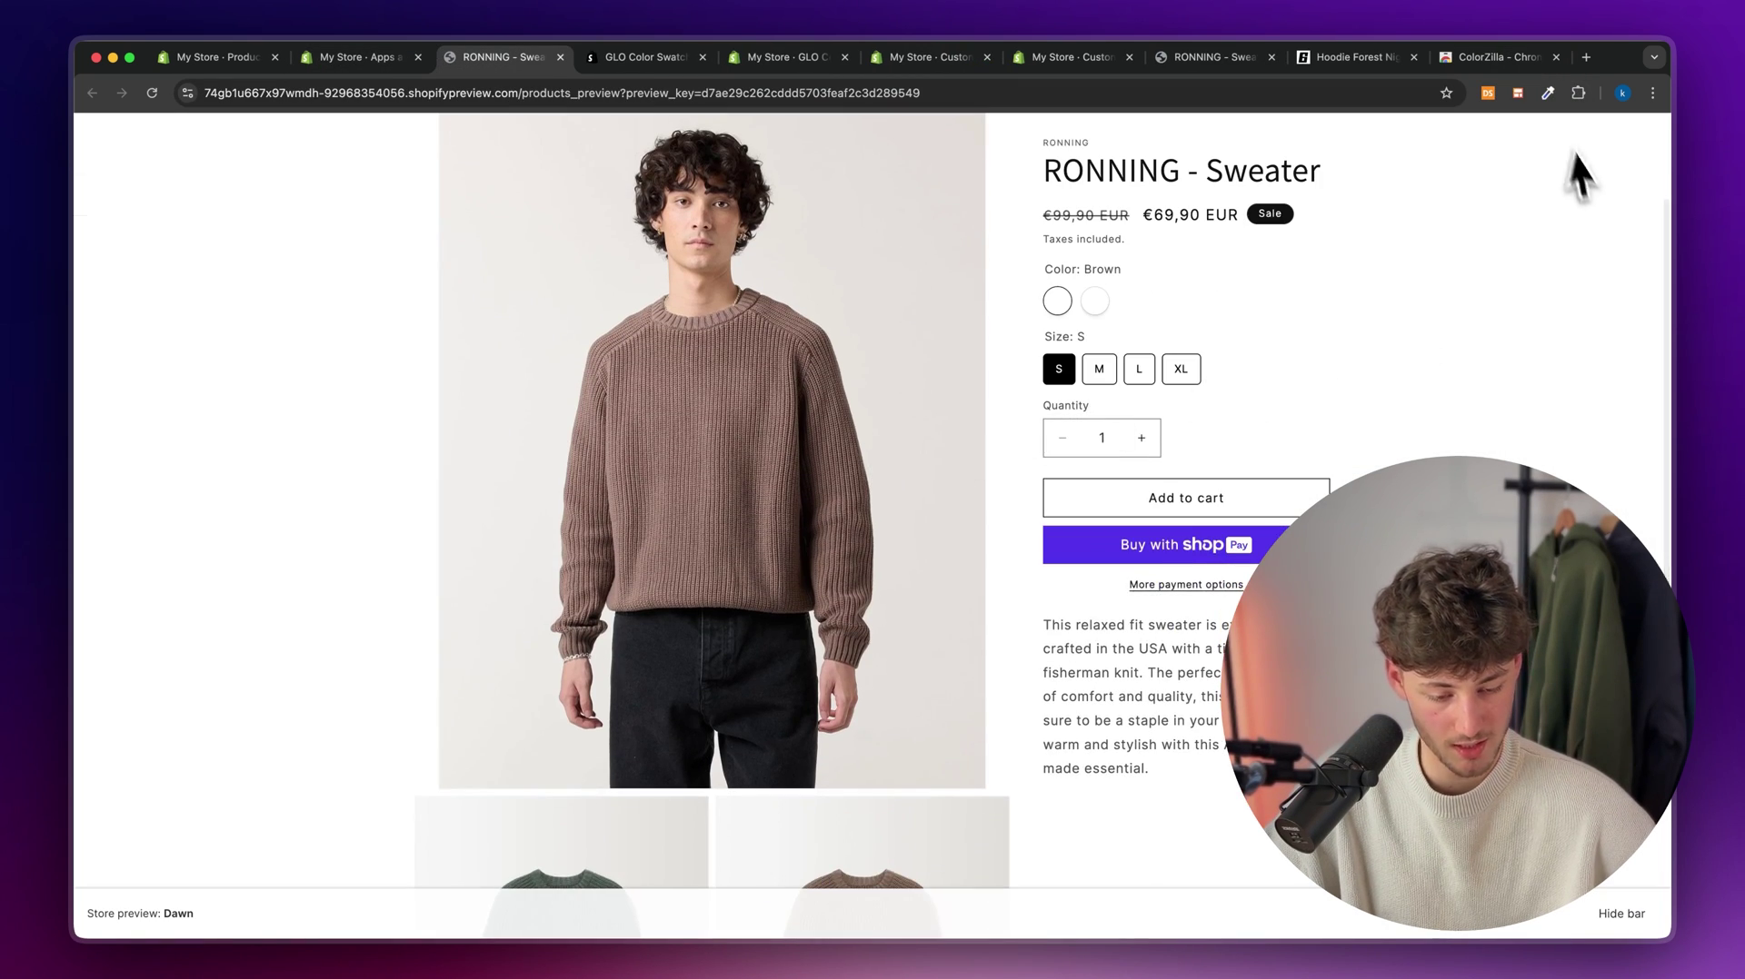
pyautogui.click(1546, 94)
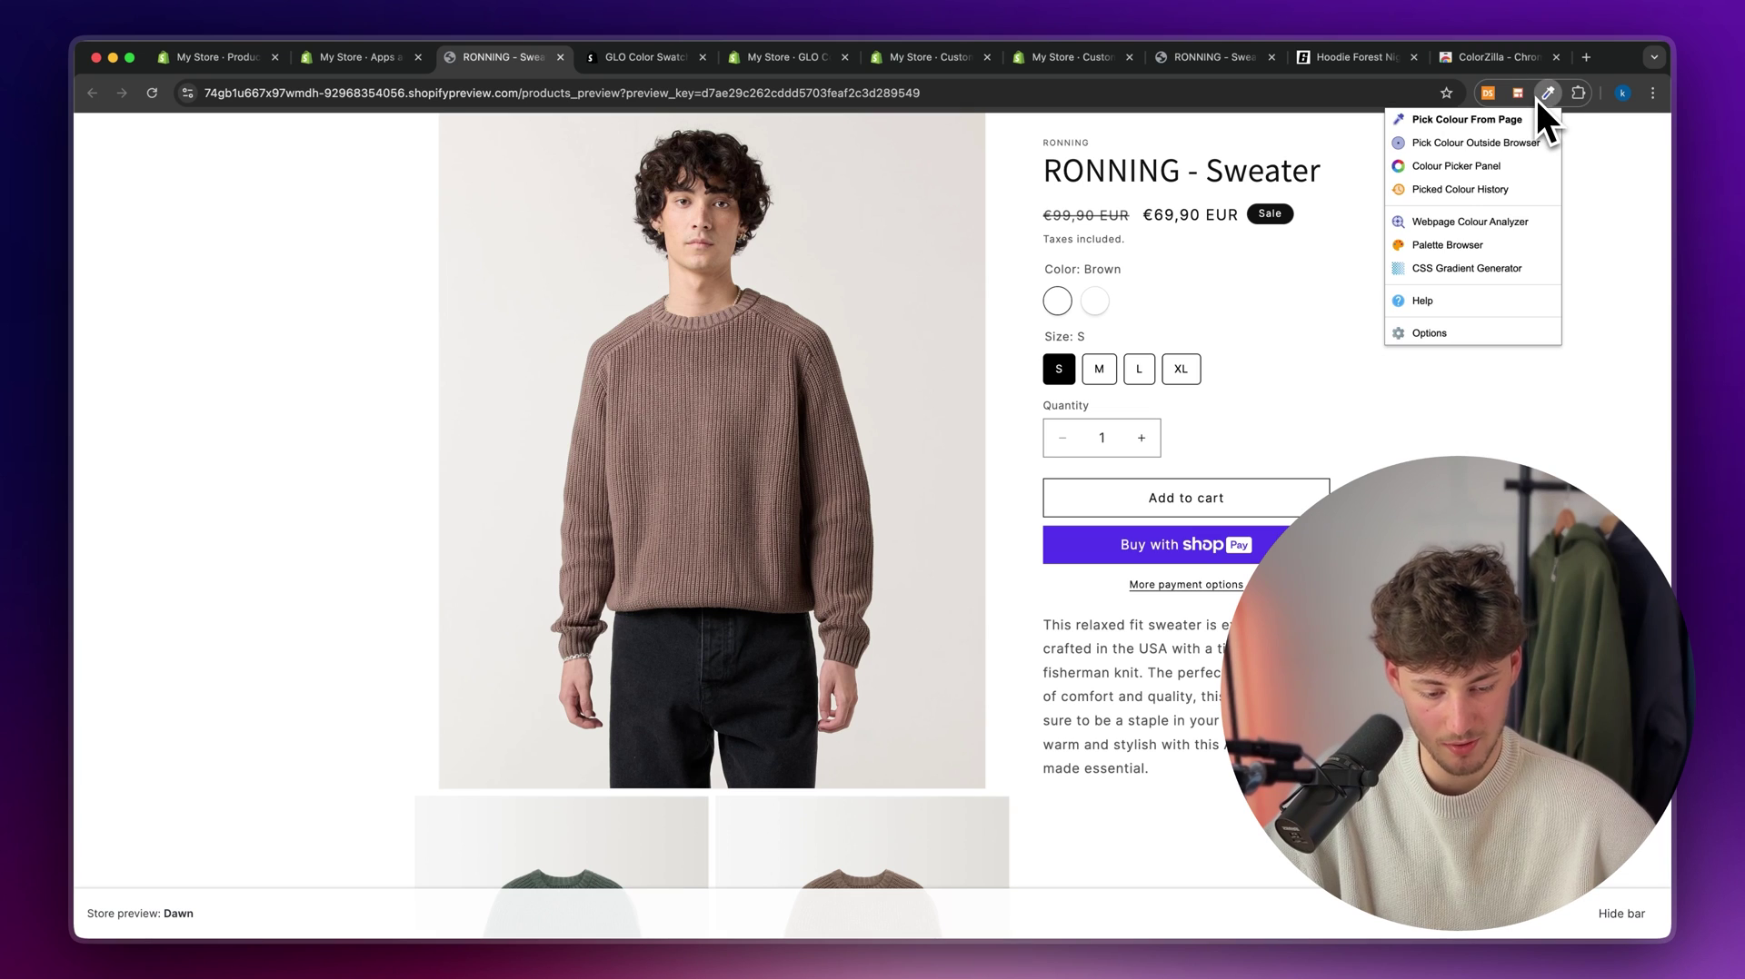
pyautogui.click(1495, 120)
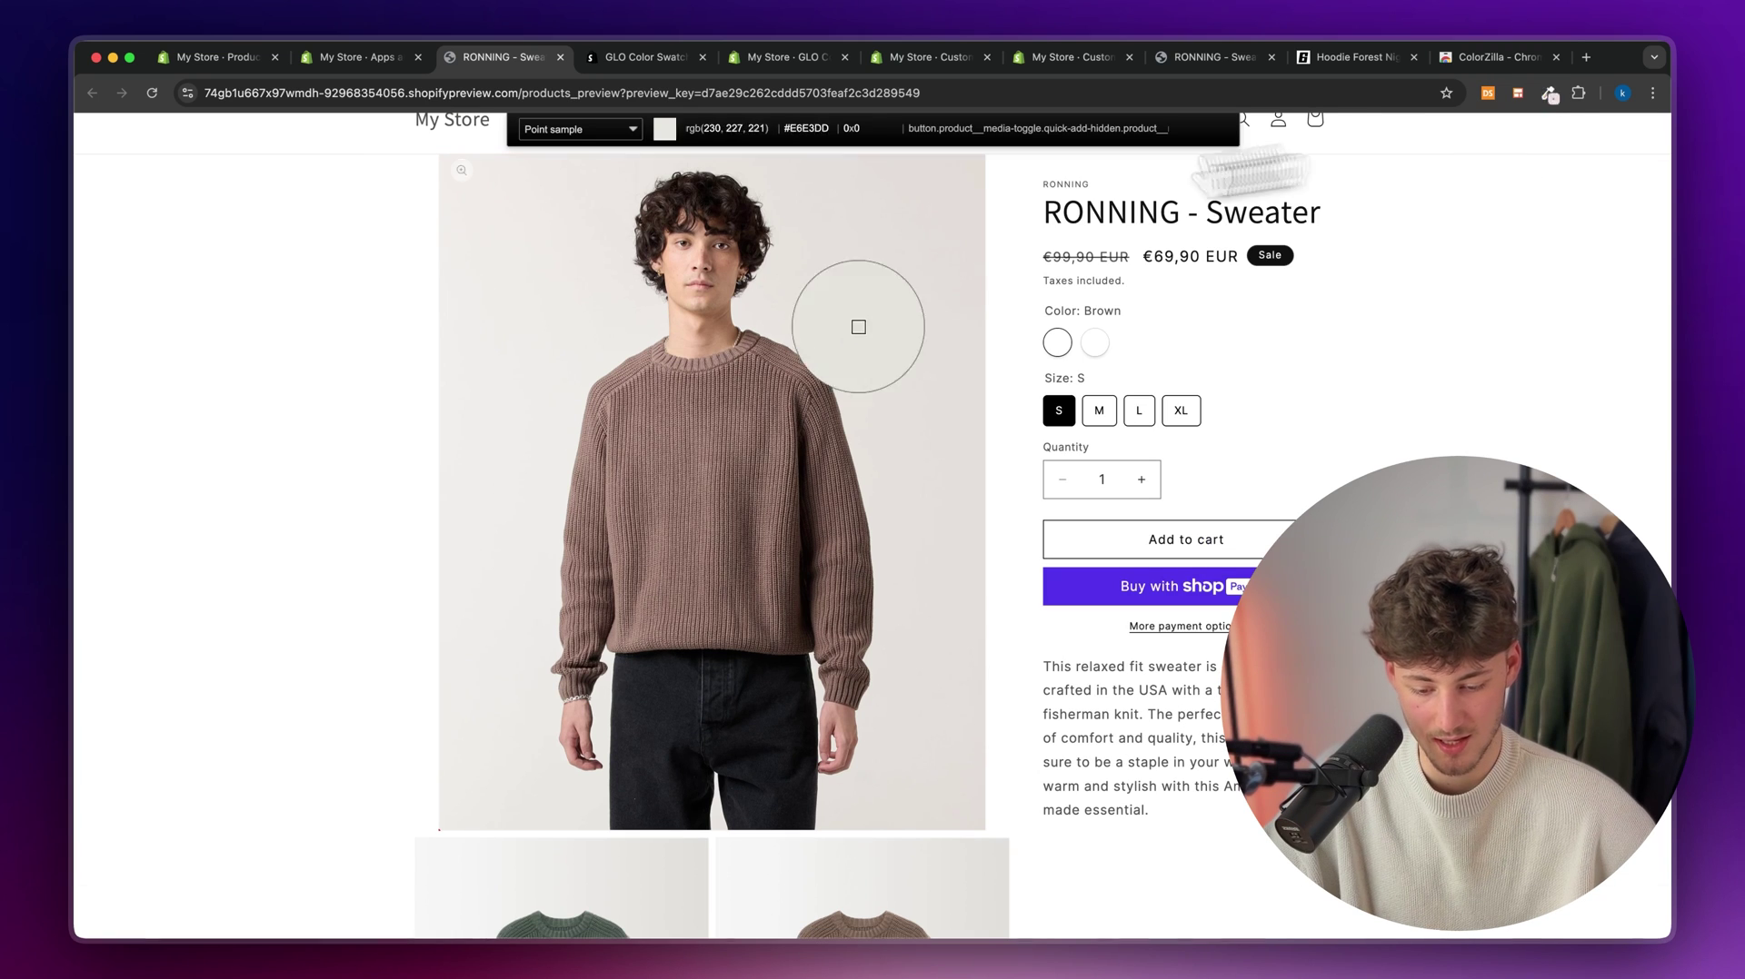
pyautogui.click(684, 463)
pyautogui.click(678, 62)
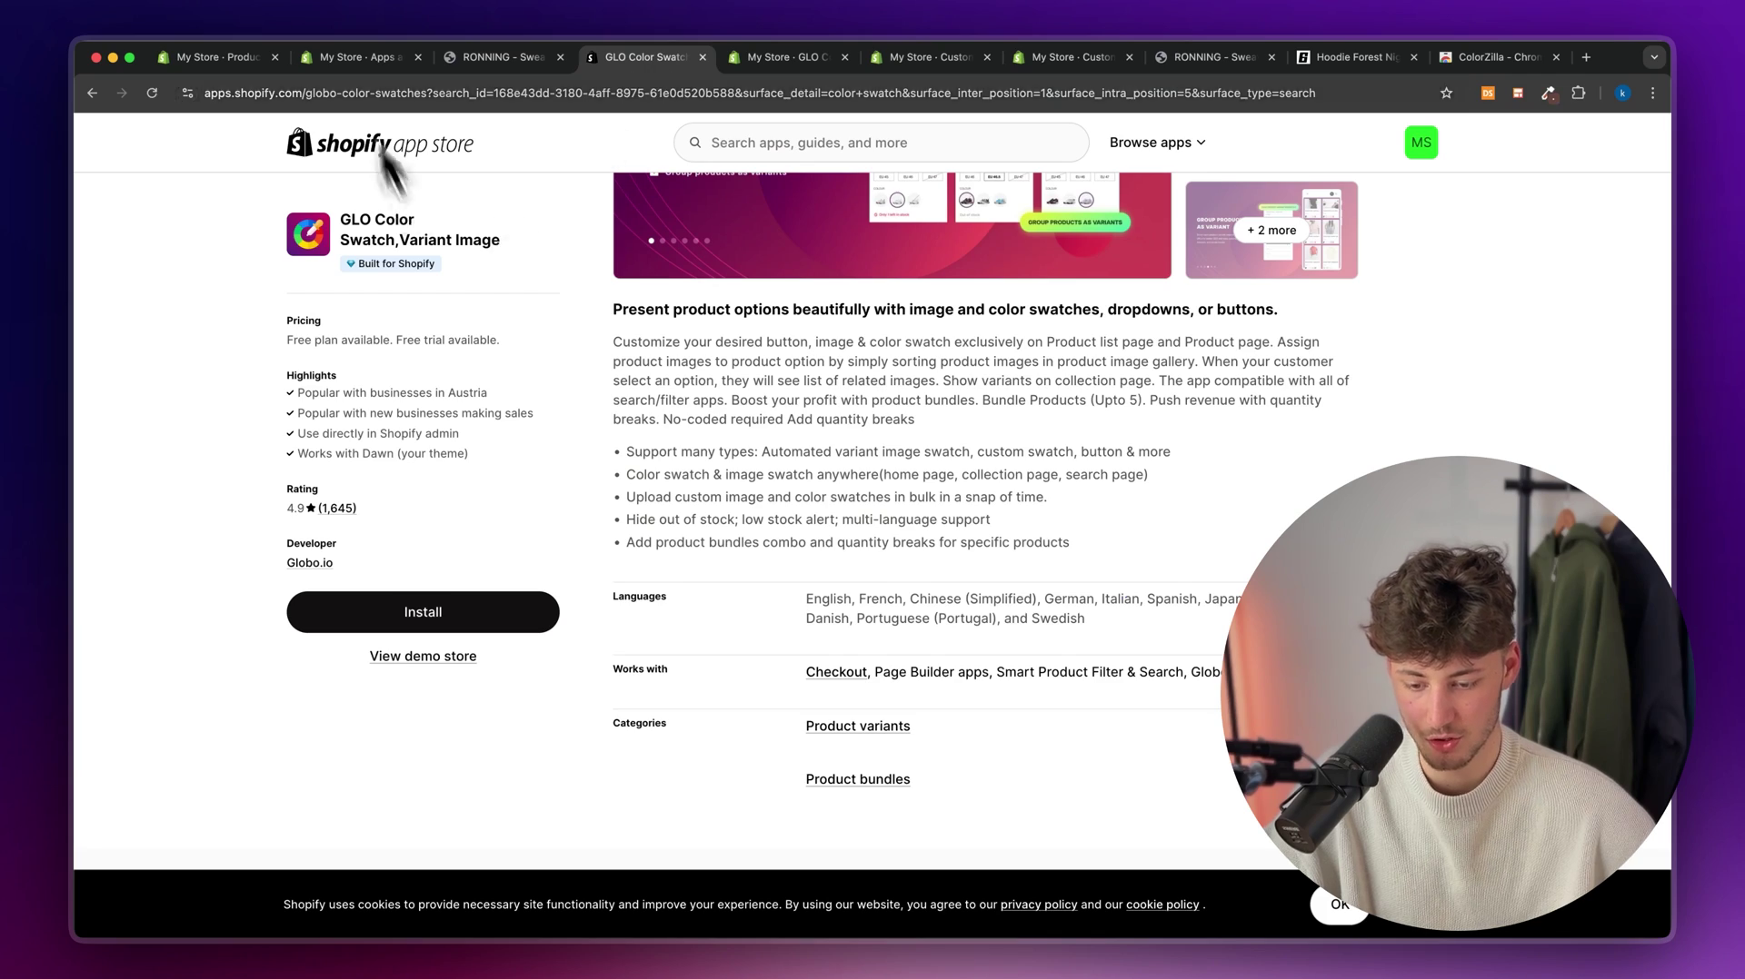
pyautogui.click(702, 56)
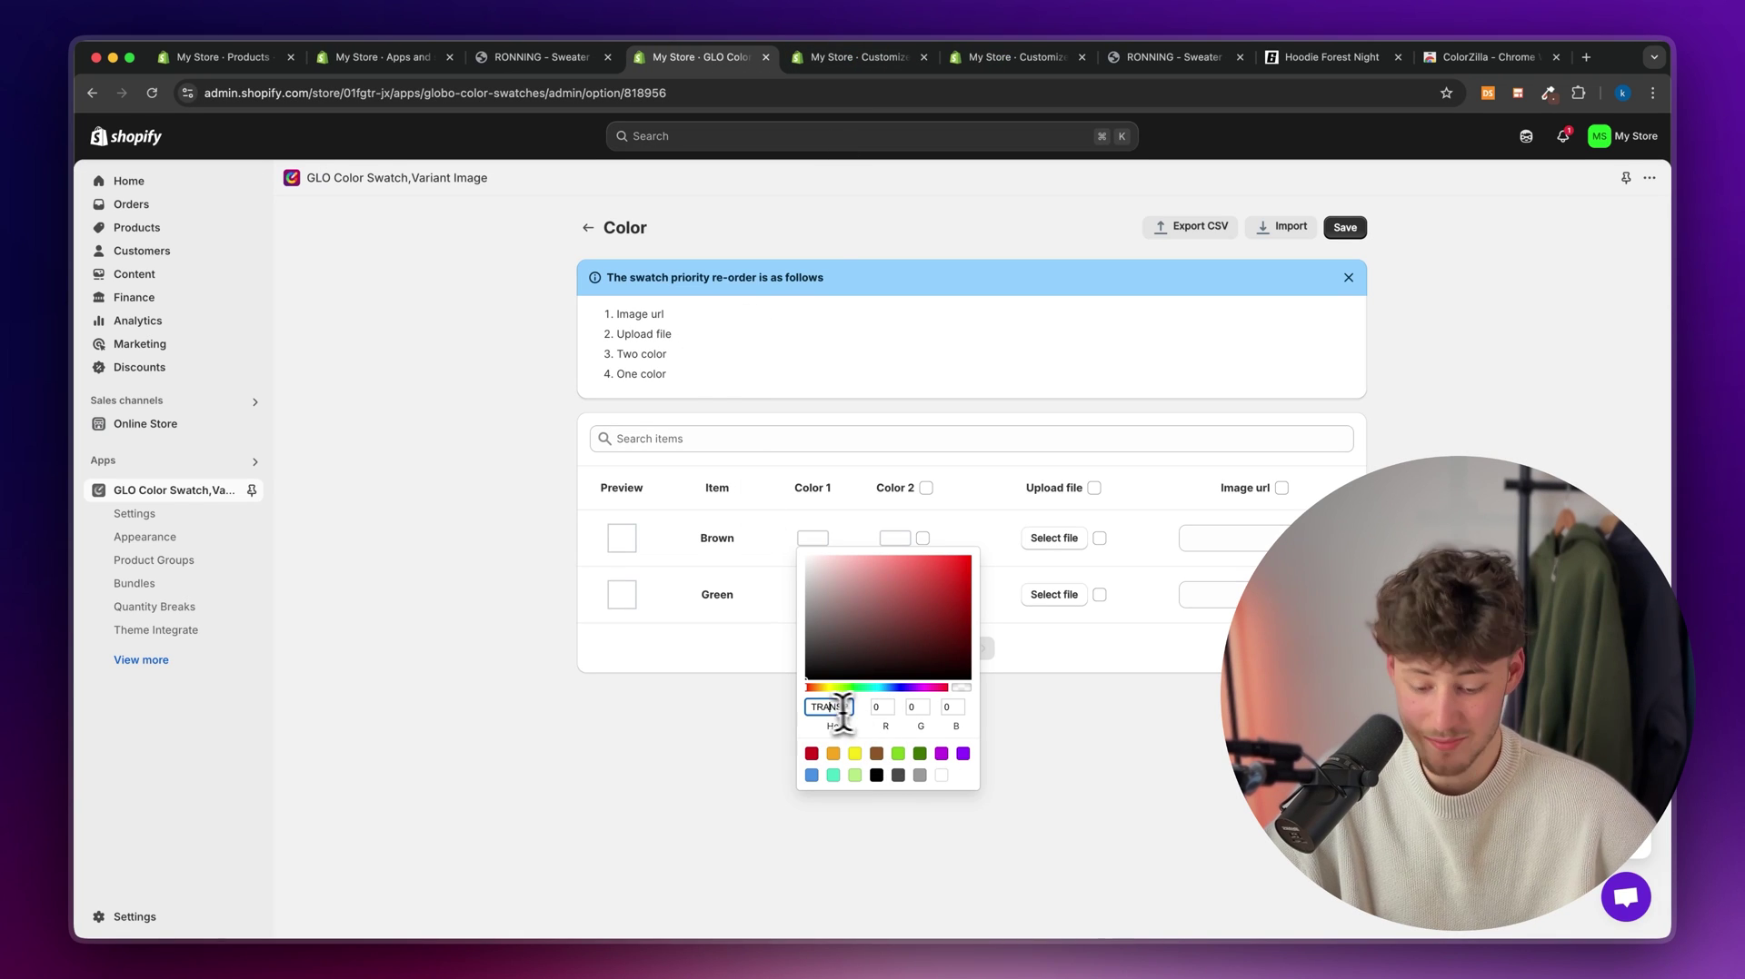
pyautogui.hotkey('ctrl', 'v')
pyautogui.click(1178, 779)
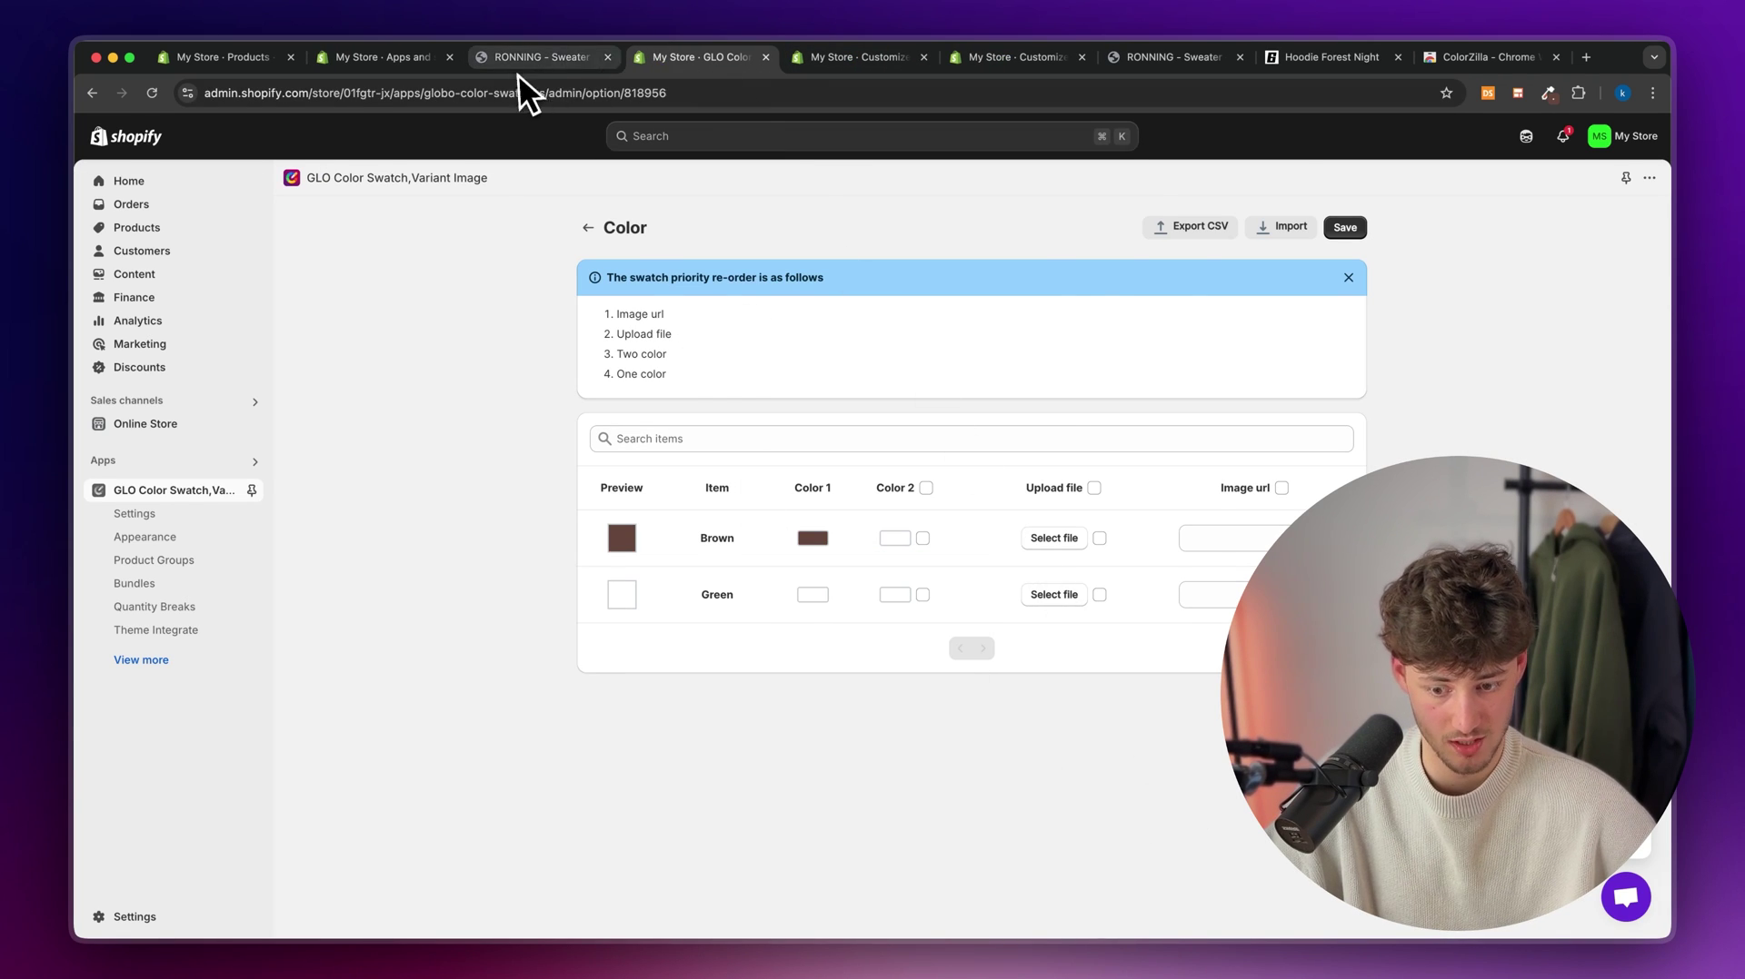
# - Sample the green sweater's colour and paste it as Green's Color 1
pyautogui.click(522, 64)
pyautogui.scroll(-5, 693, 556)
pyautogui.click(584, 536)
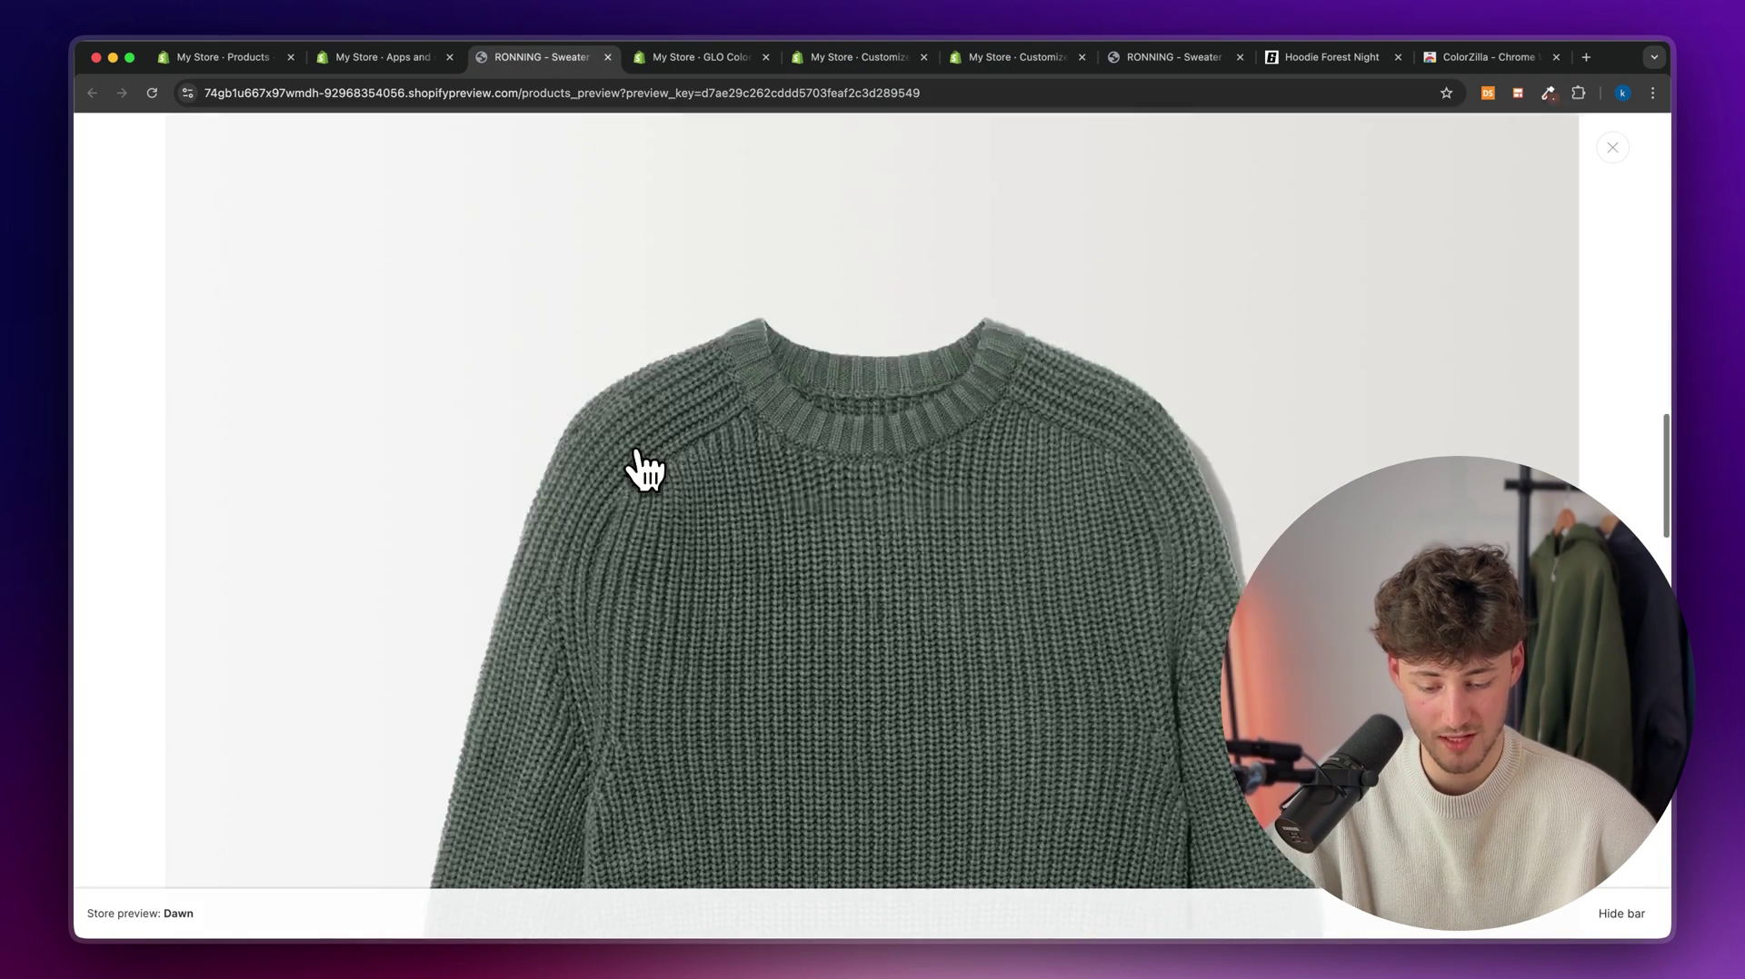
pyautogui.scroll(-4, 645, 468)
pyautogui.click(1546, 95)
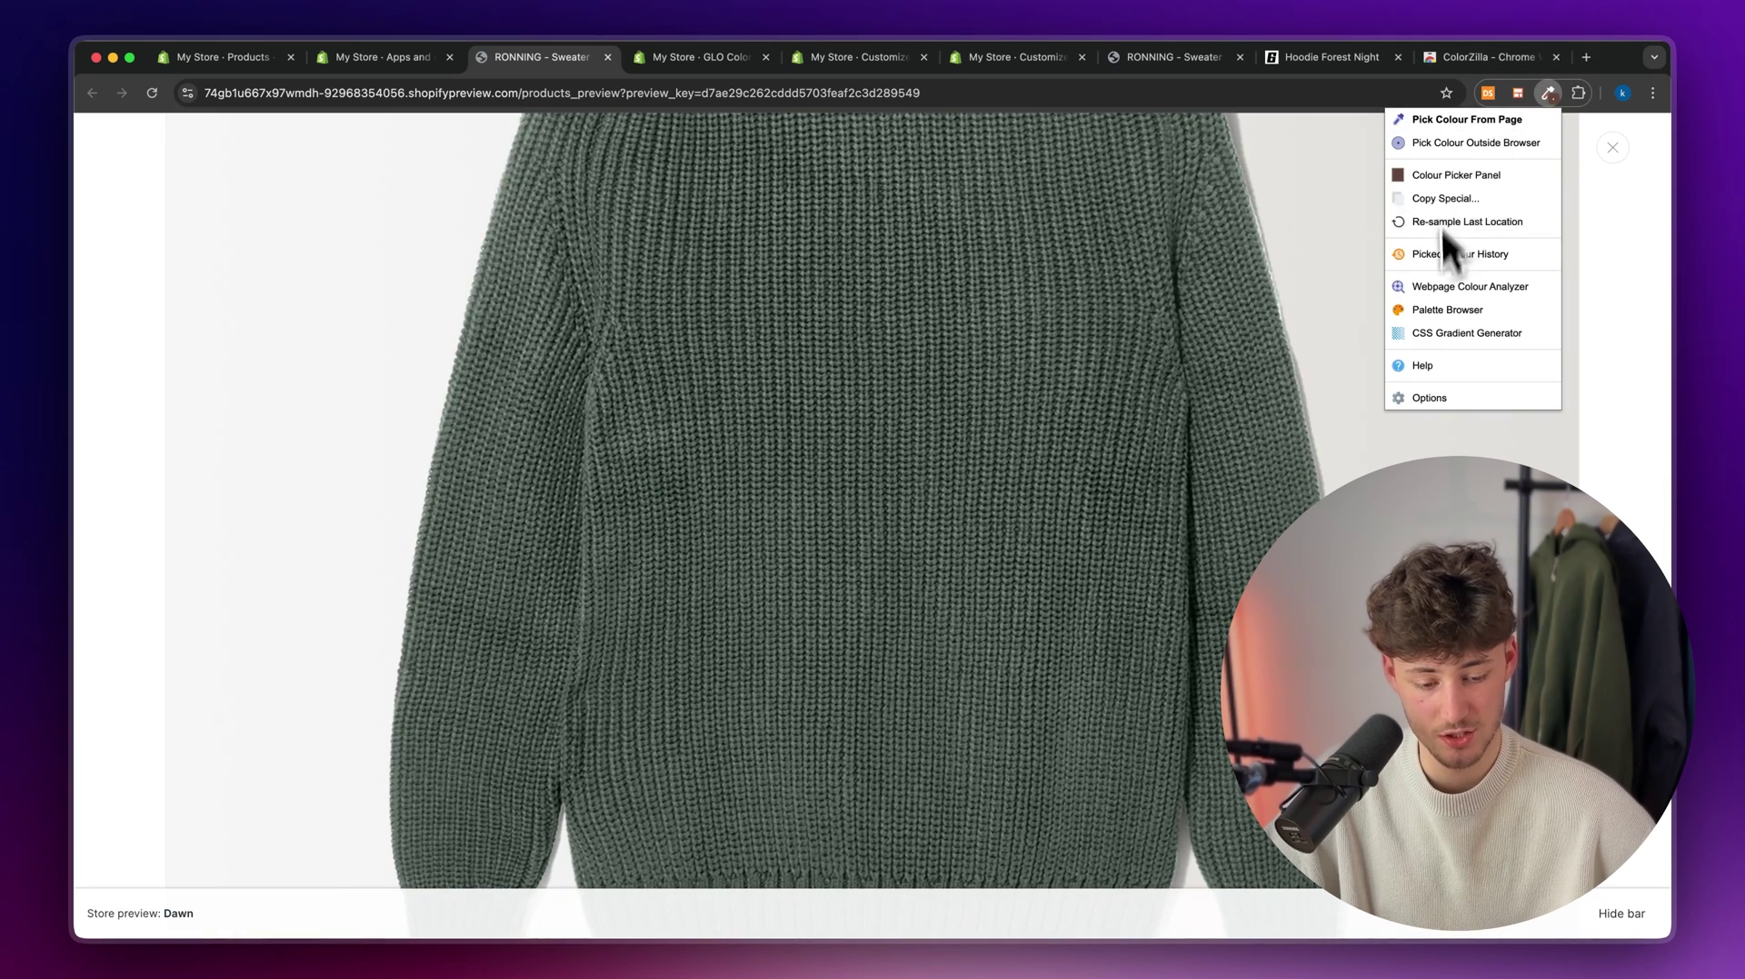
pyautogui.click(1468, 126)
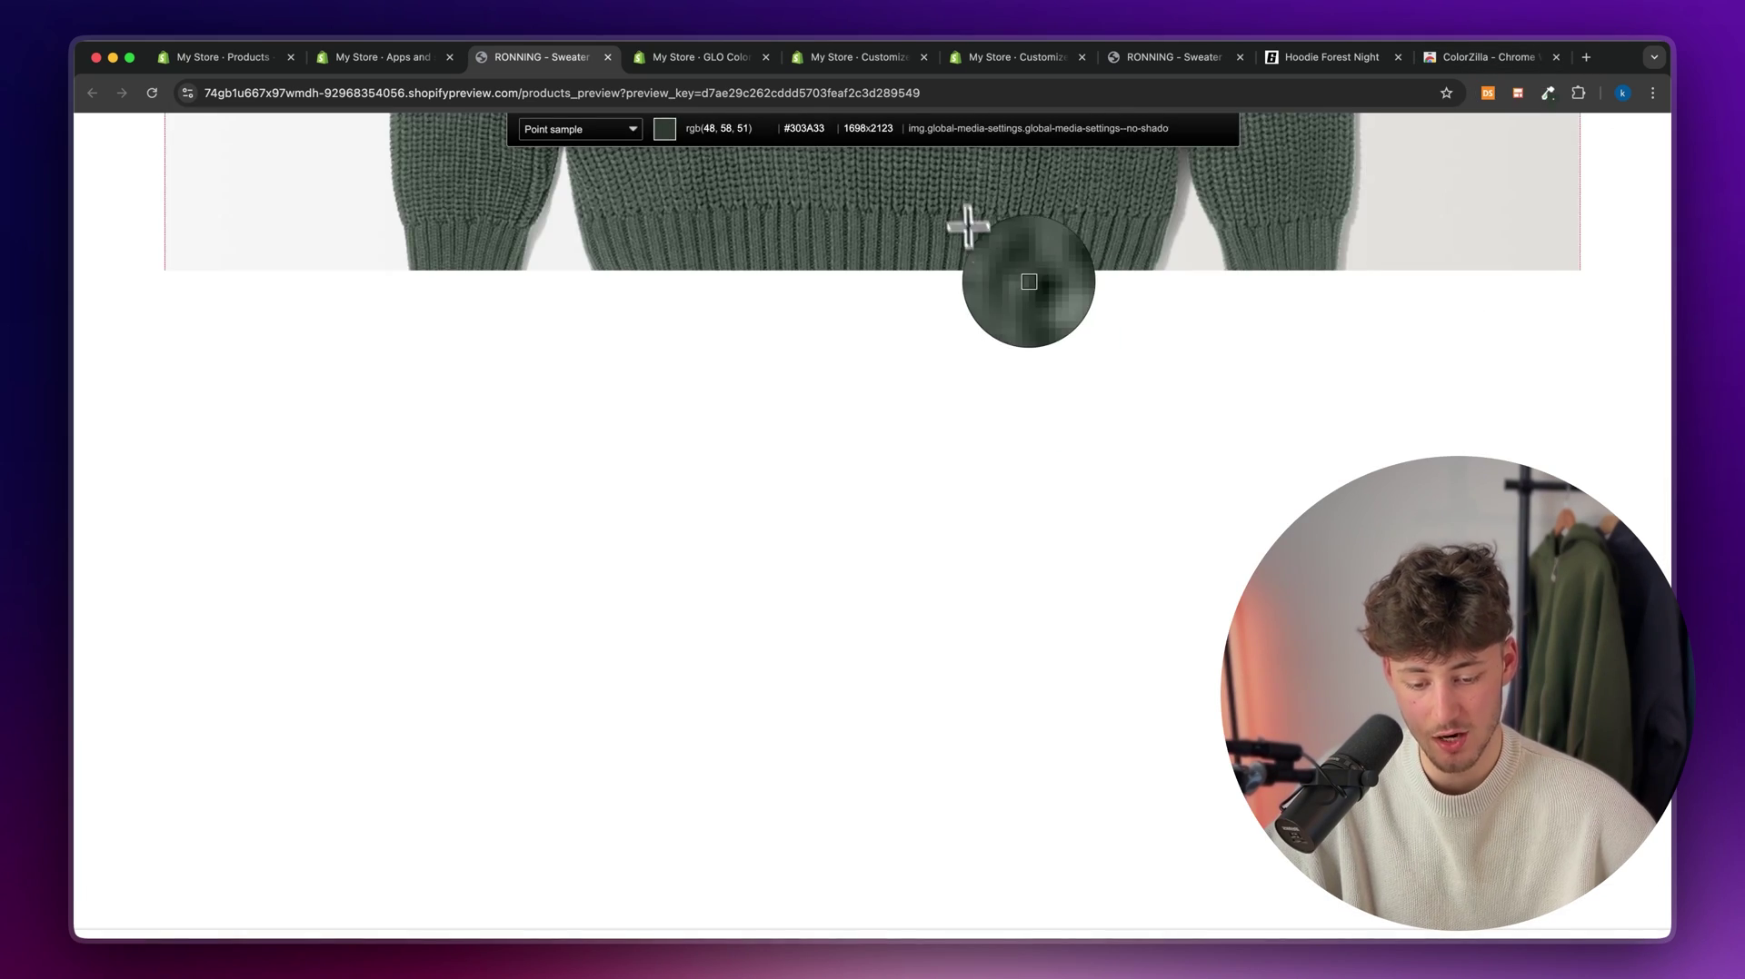
pyautogui.click(920, 184)
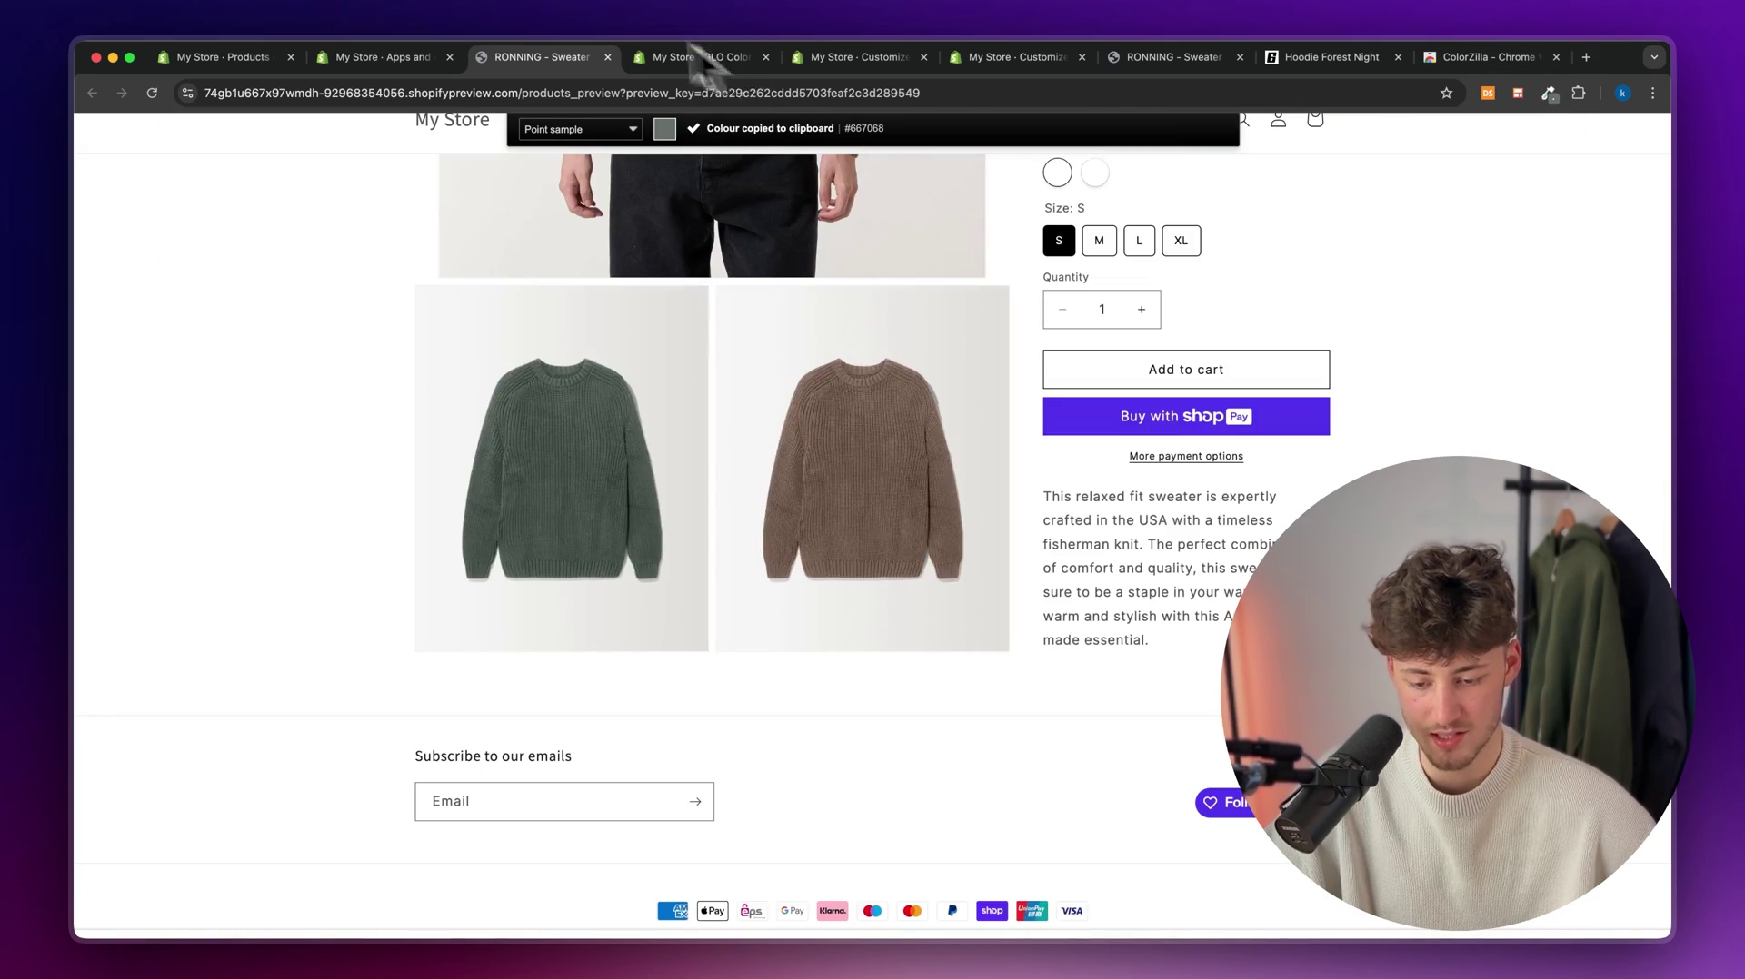
pyautogui.click(658, 54)
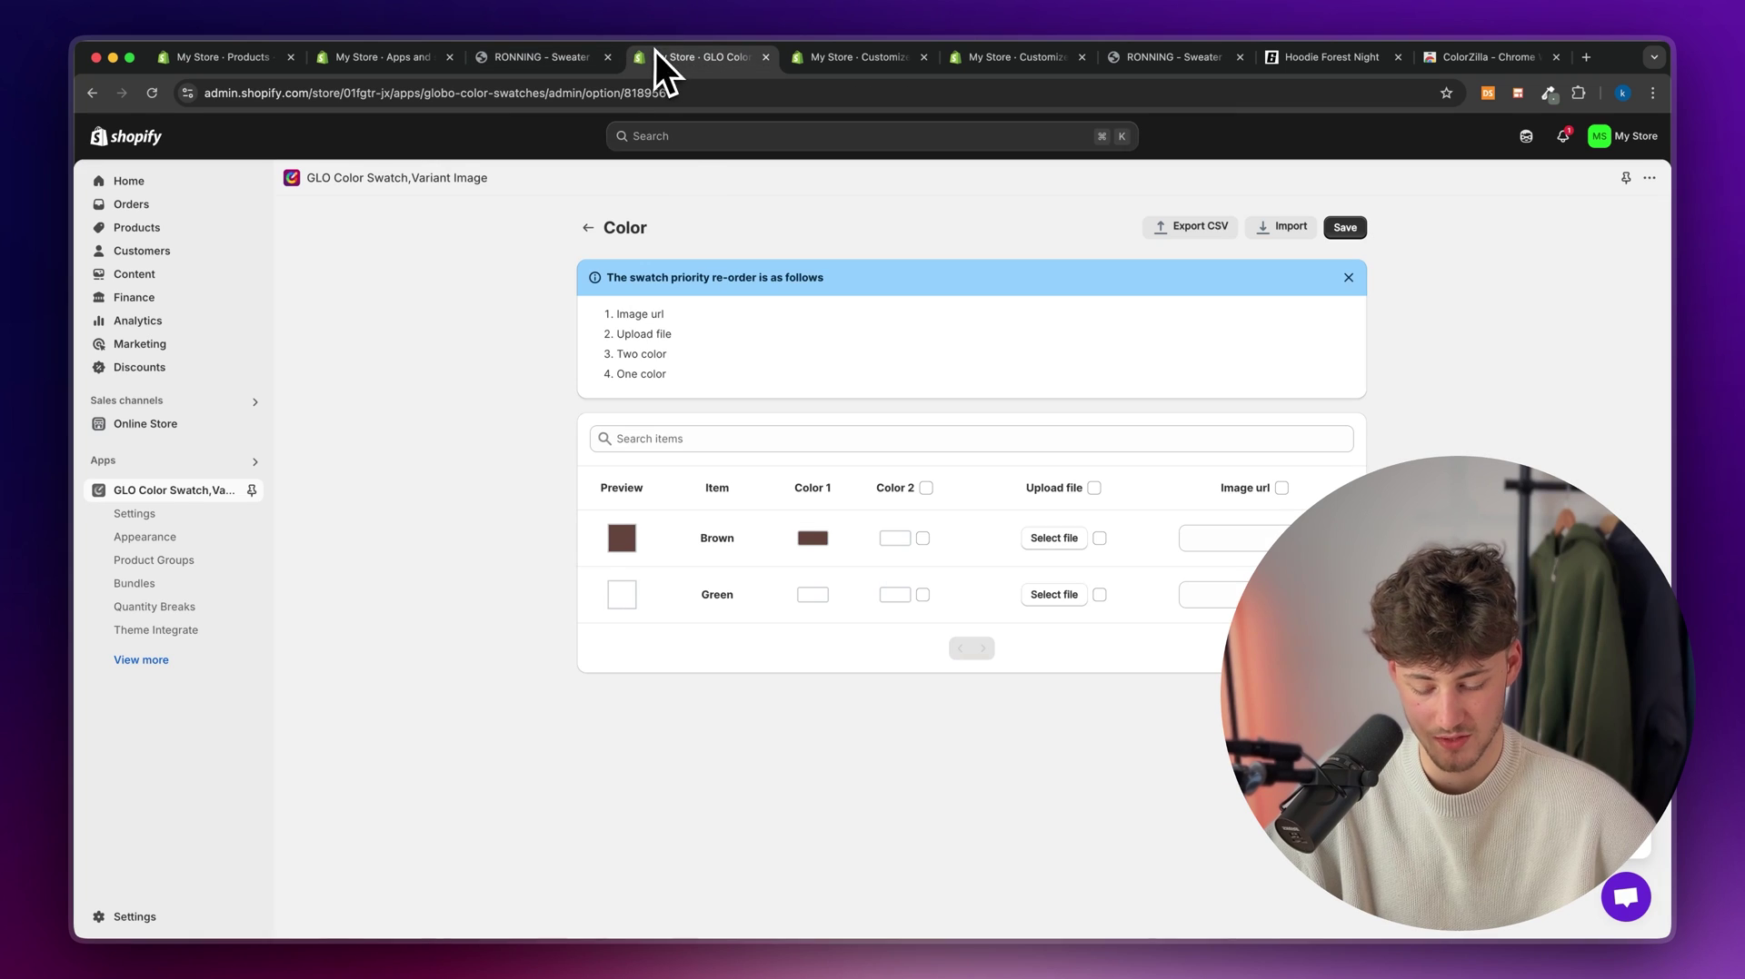
pyautogui.click(813, 596)
pyautogui.click(826, 745)
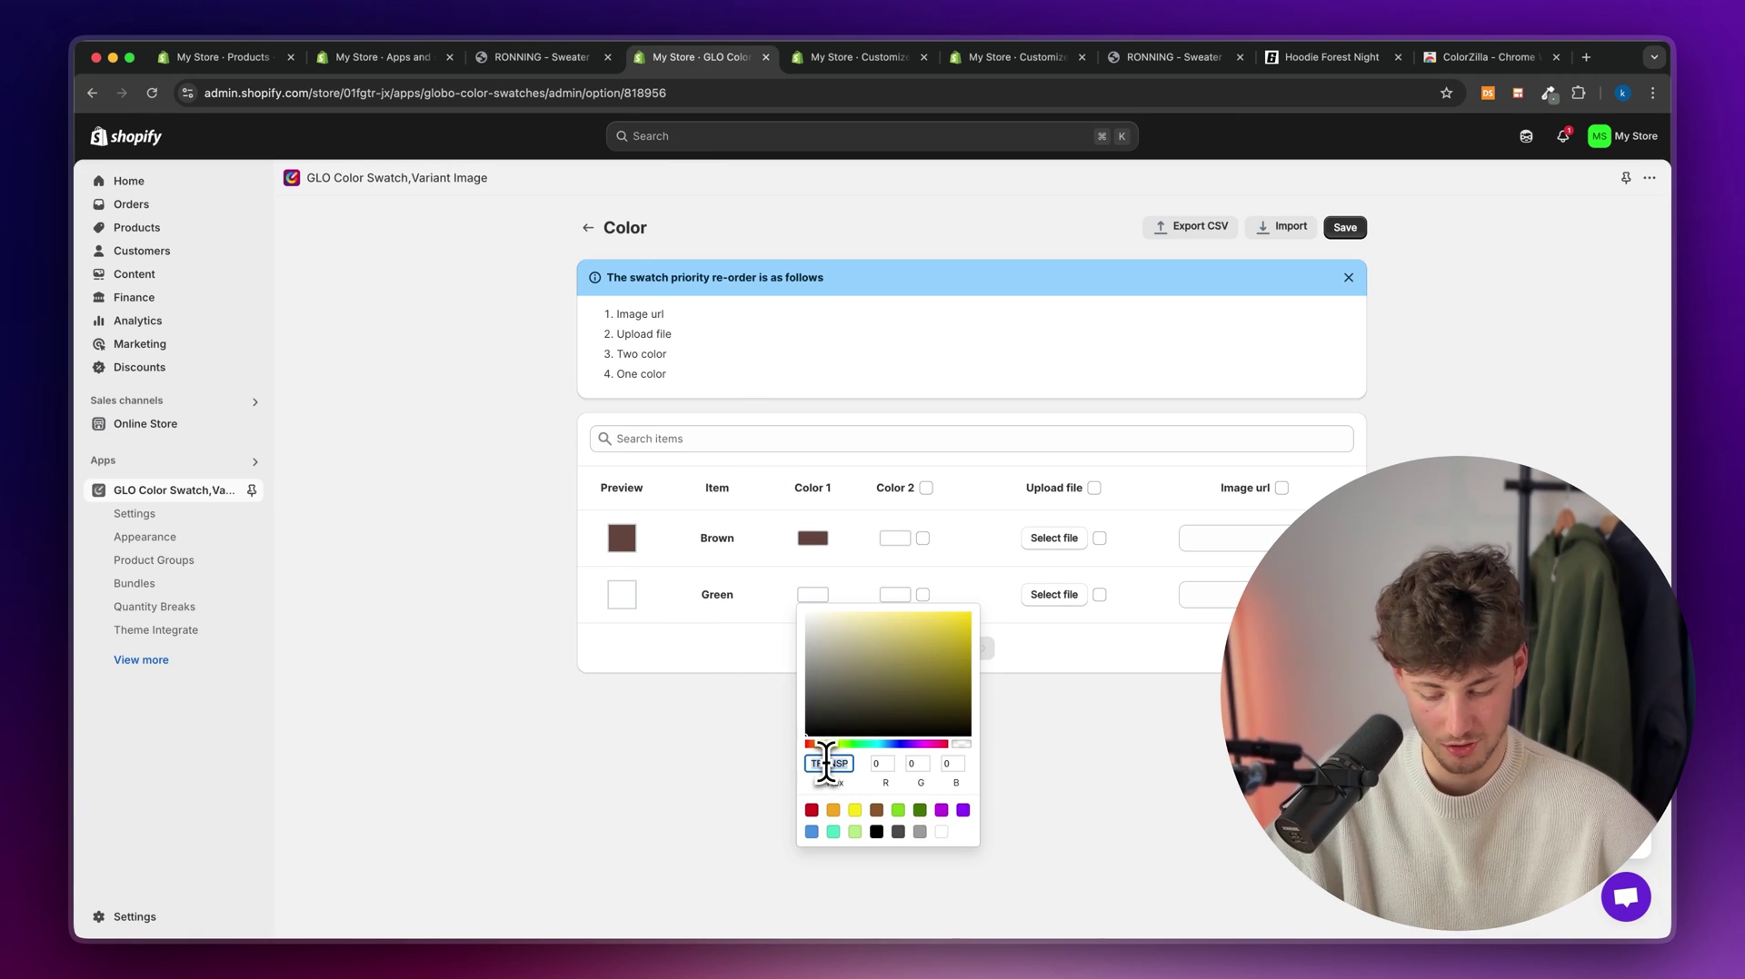
pyautogui.press('super+v')
pyautogui.click(1353, 884)
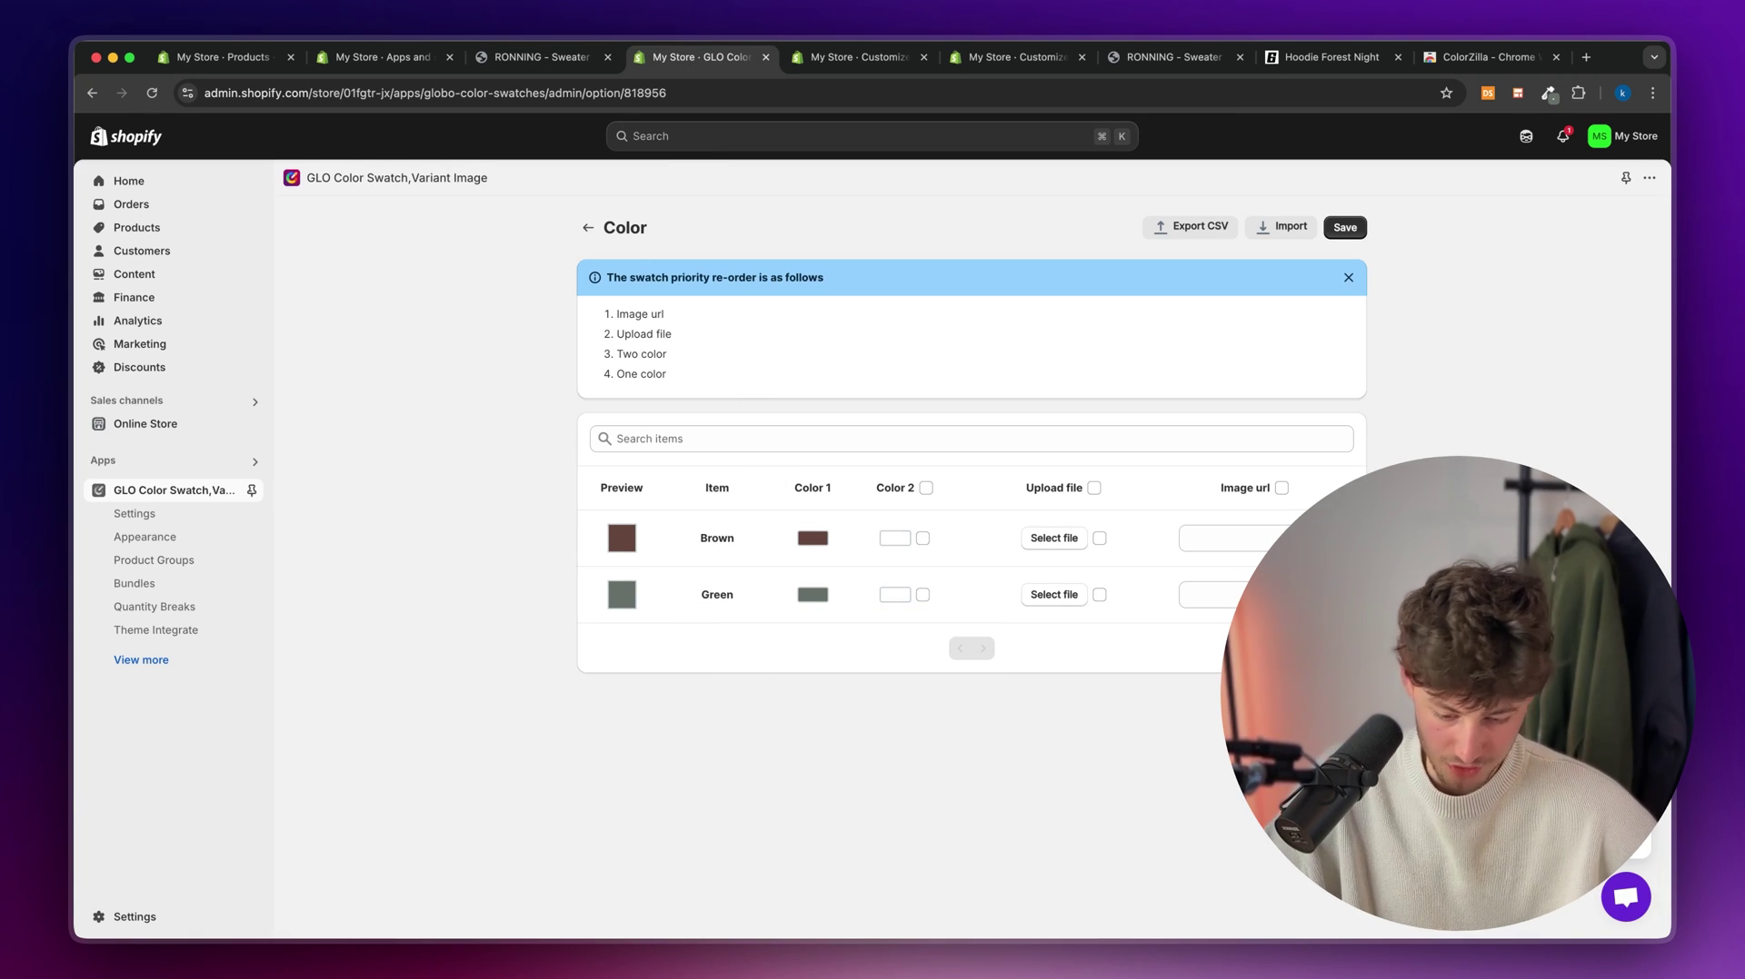
# - Set Brown's Color 2 to a darker shade sampled from the brown sweater, then save the swatch colours
pyautogui.click(895, 540)
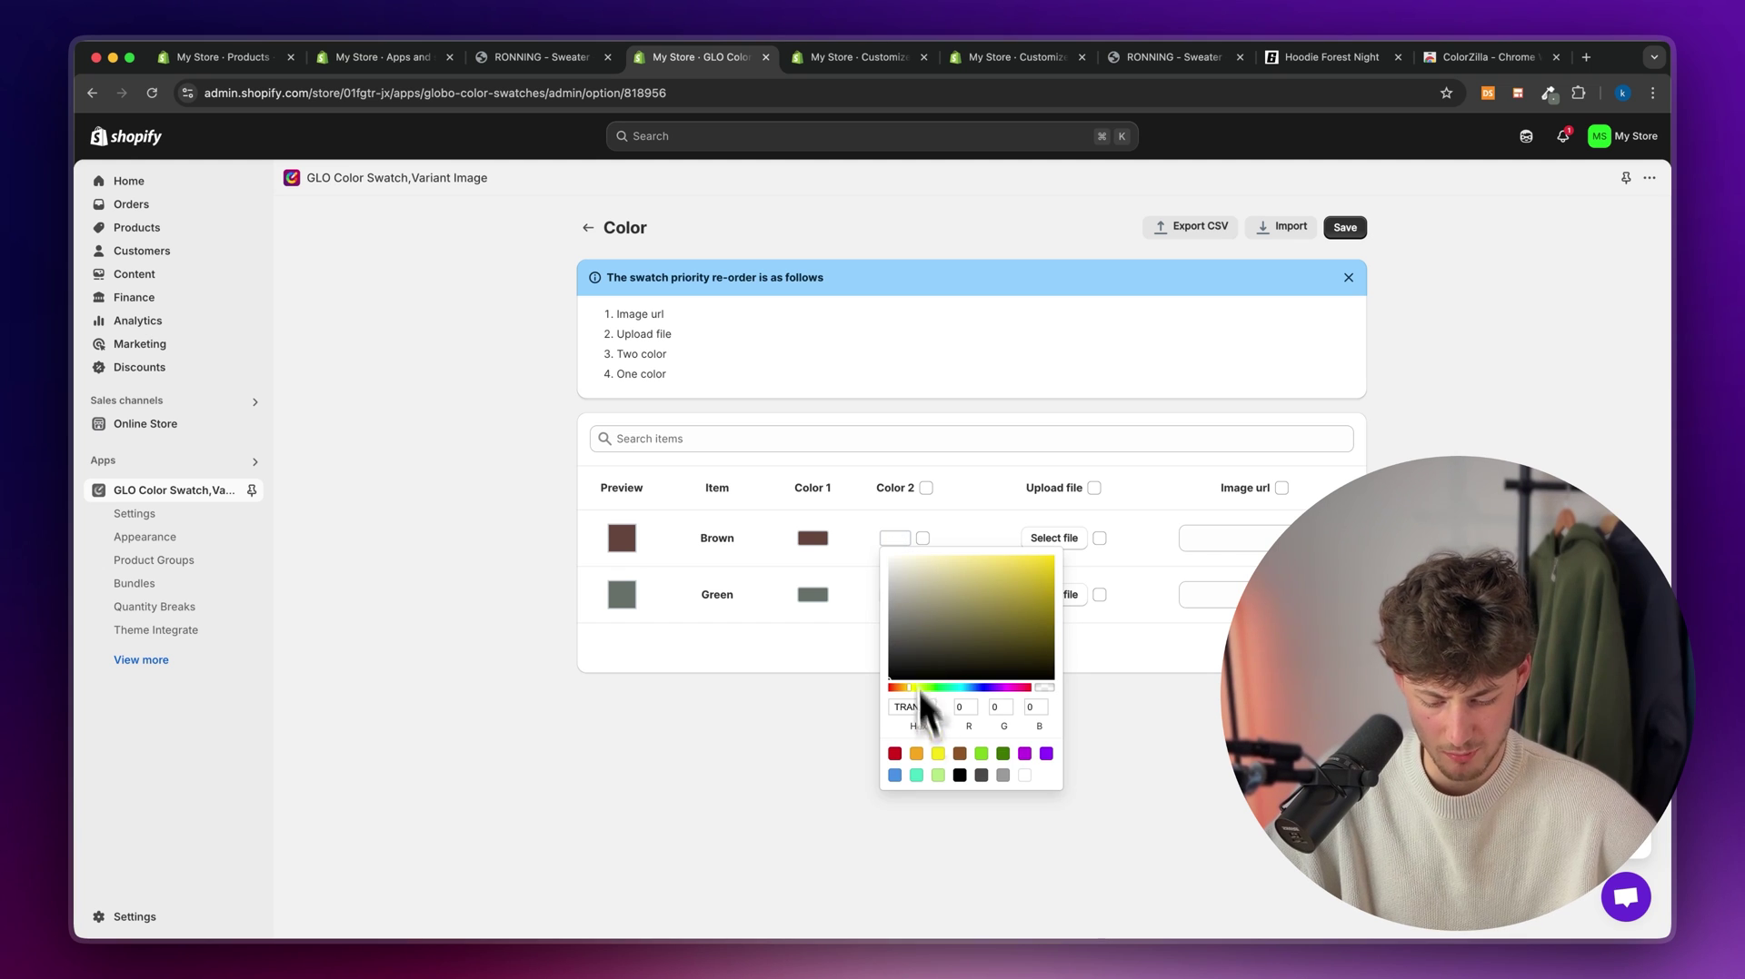
pyautogui.click(830, 635)
pyautogui.click(898, 596)
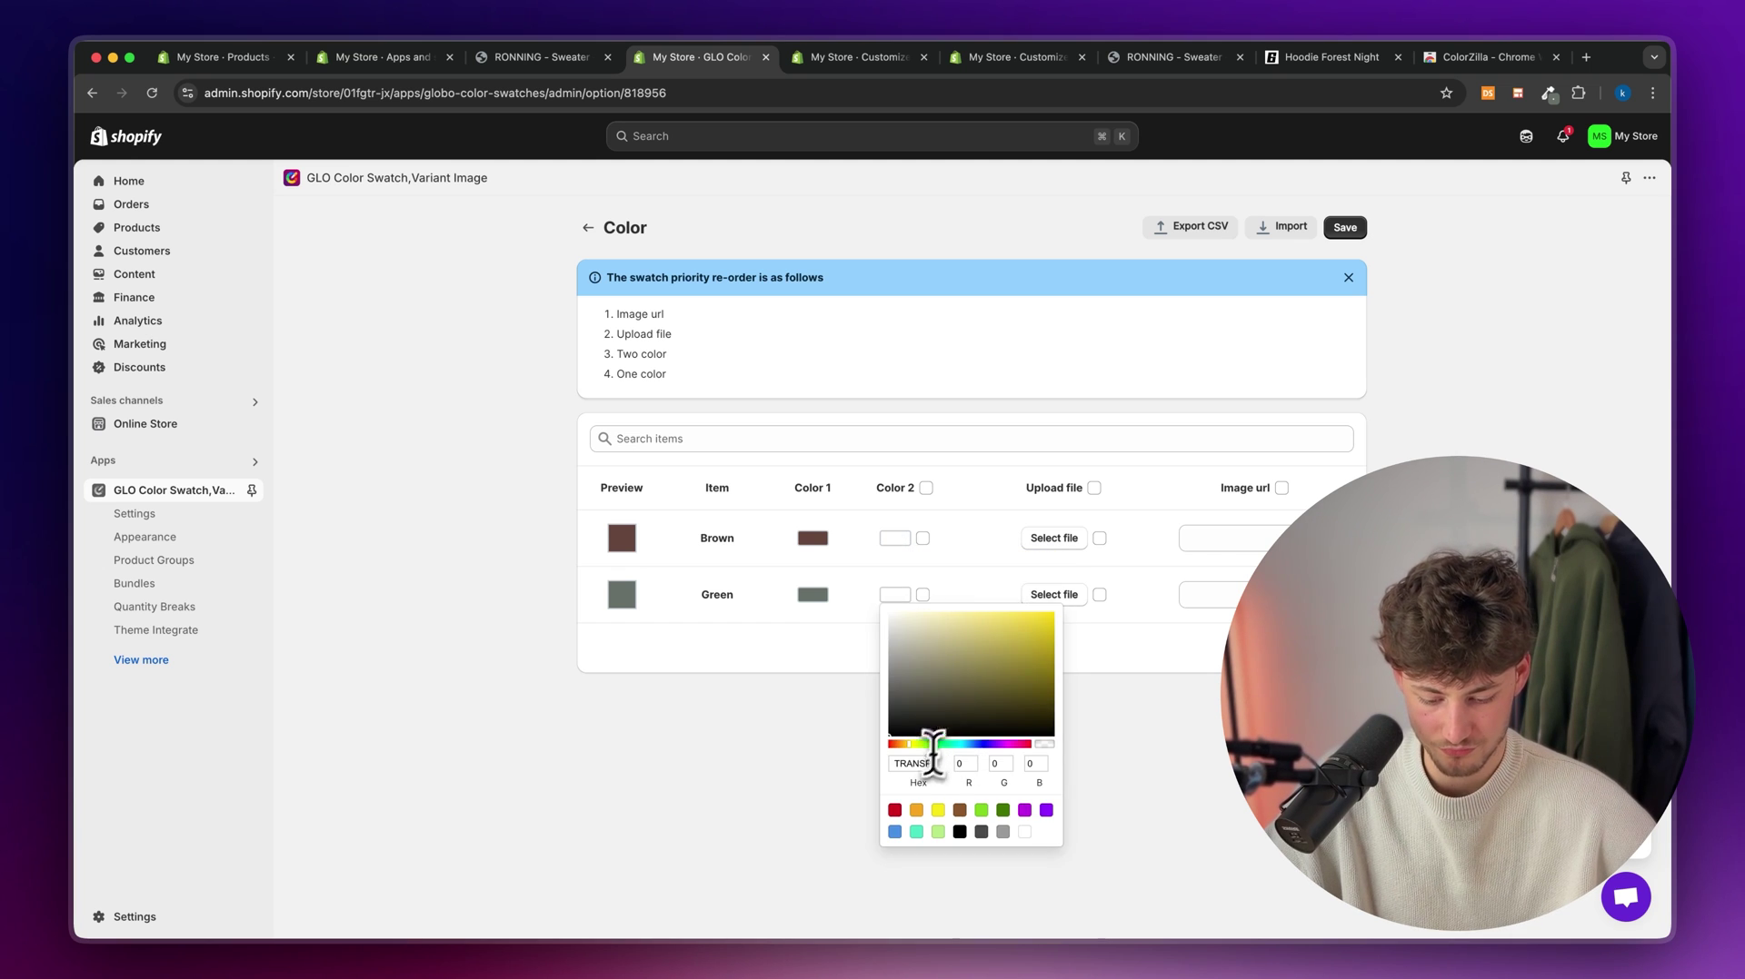
pyautogui.click(841, 708)
pyautogui.click(590, 57)
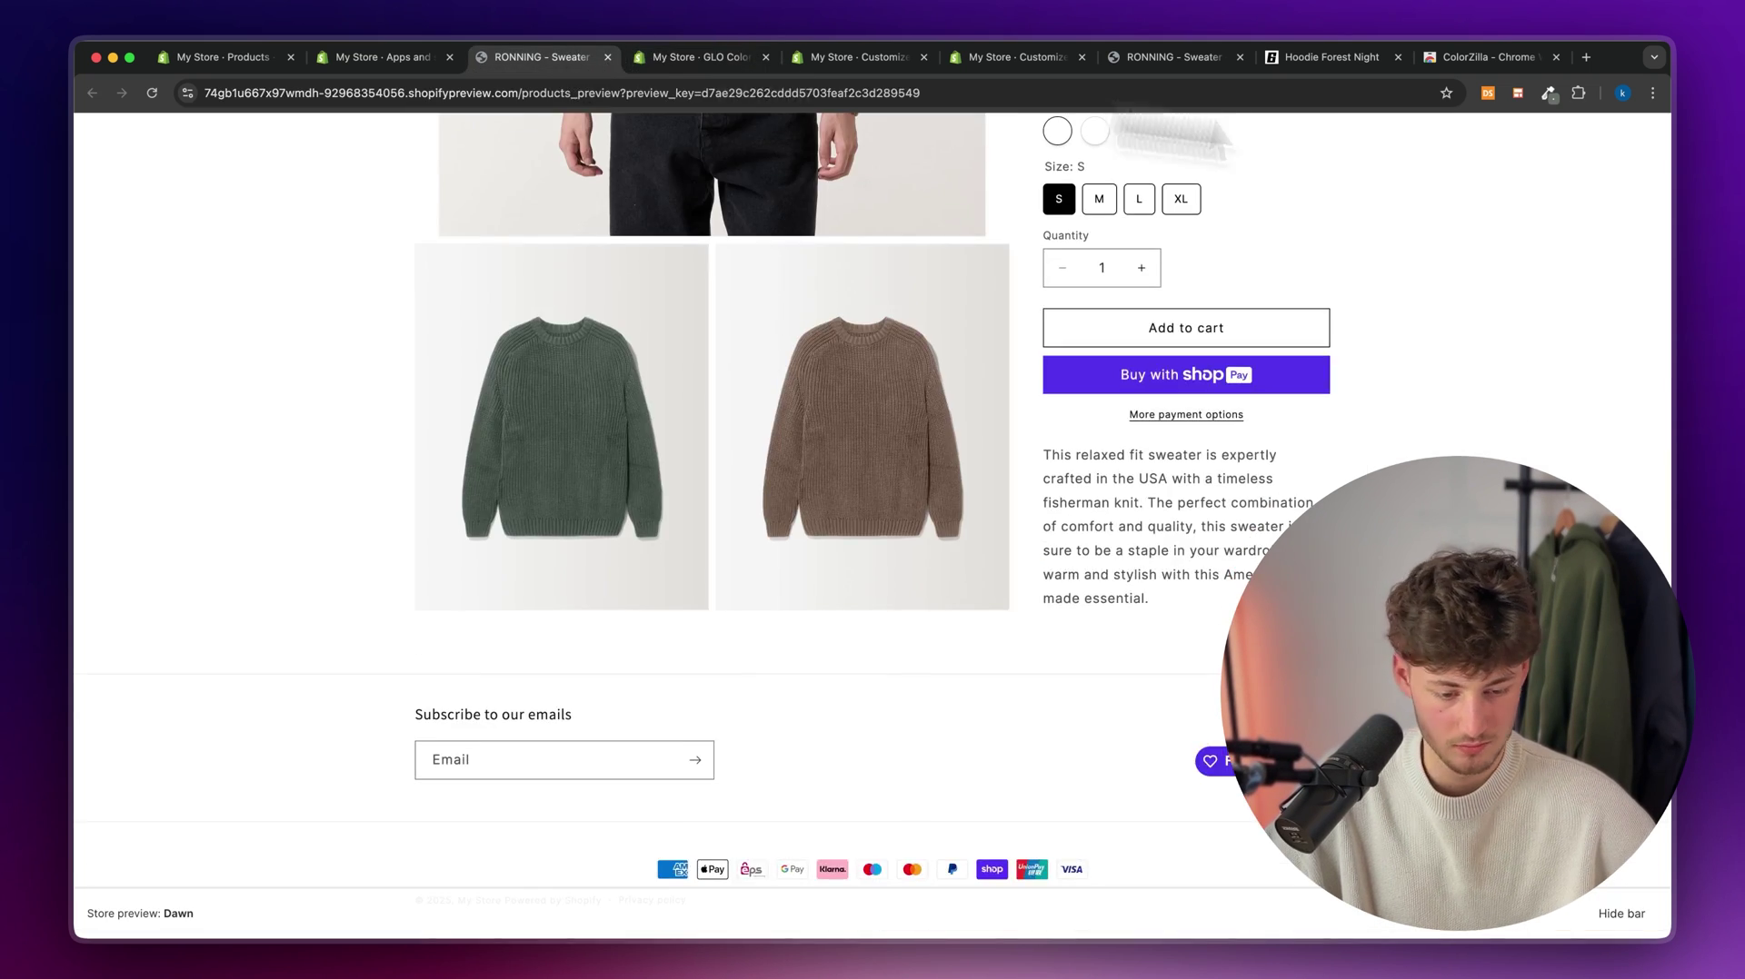
pyautogui.click(1549, 94)
pyautogui.click(1466, 119)
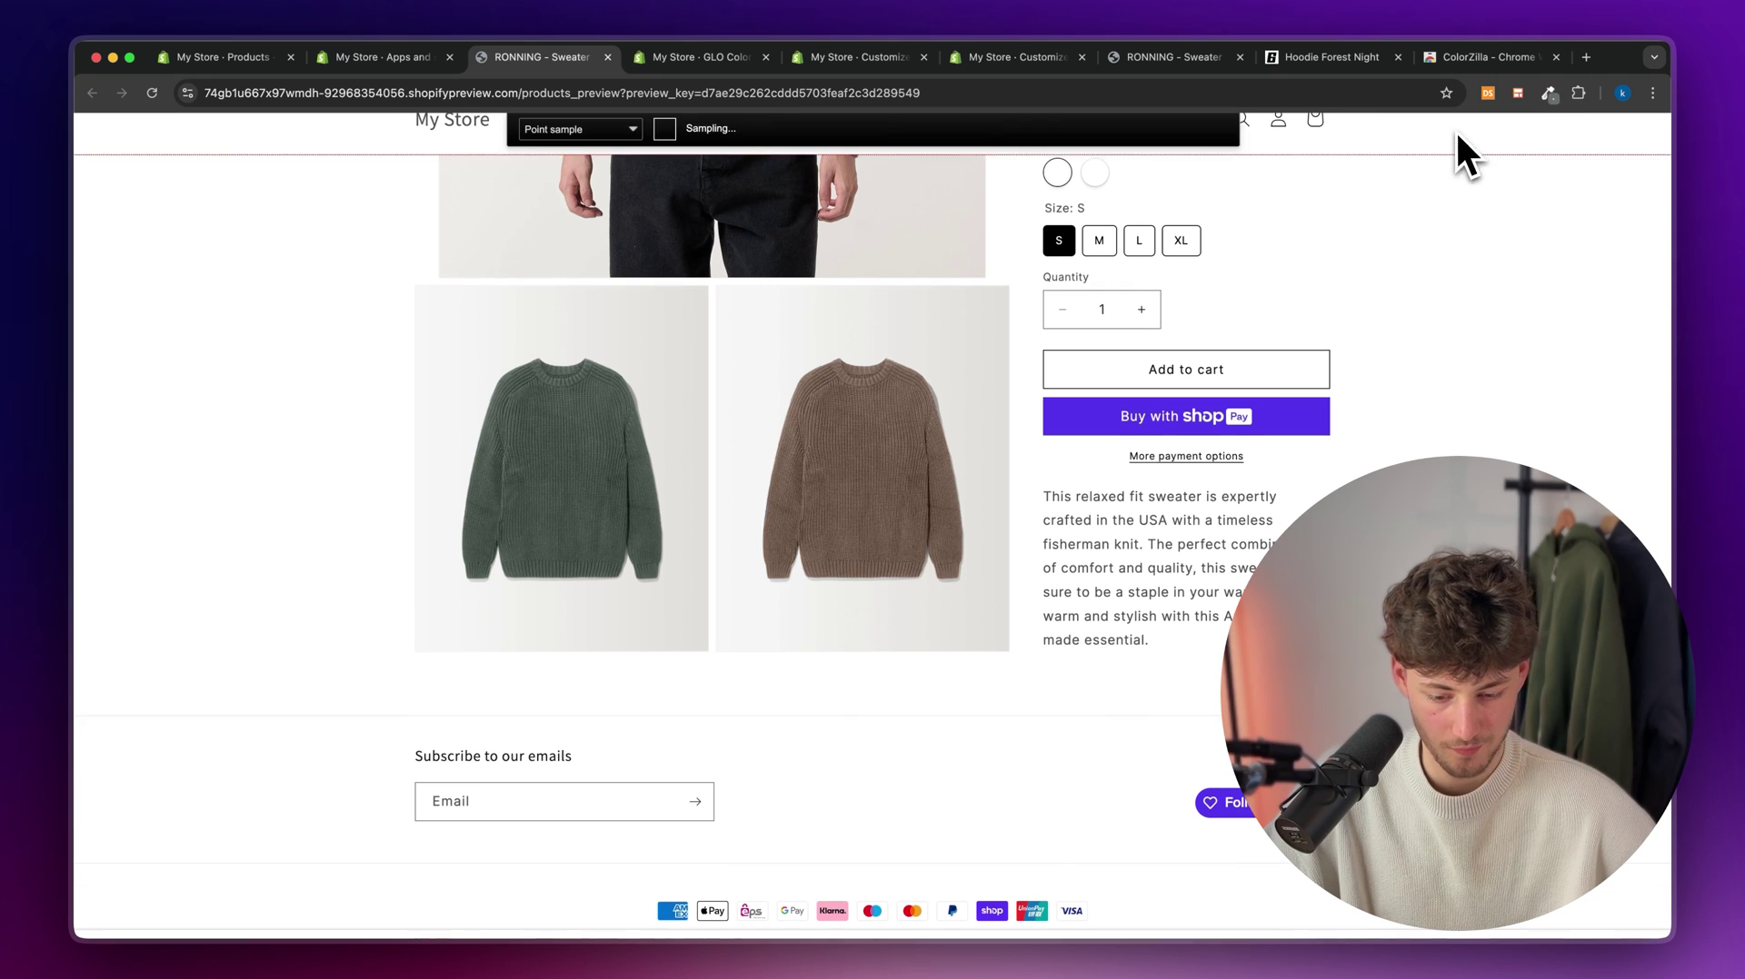
pyautogui.click(863, 473)
pyautogui.click(700, 57)
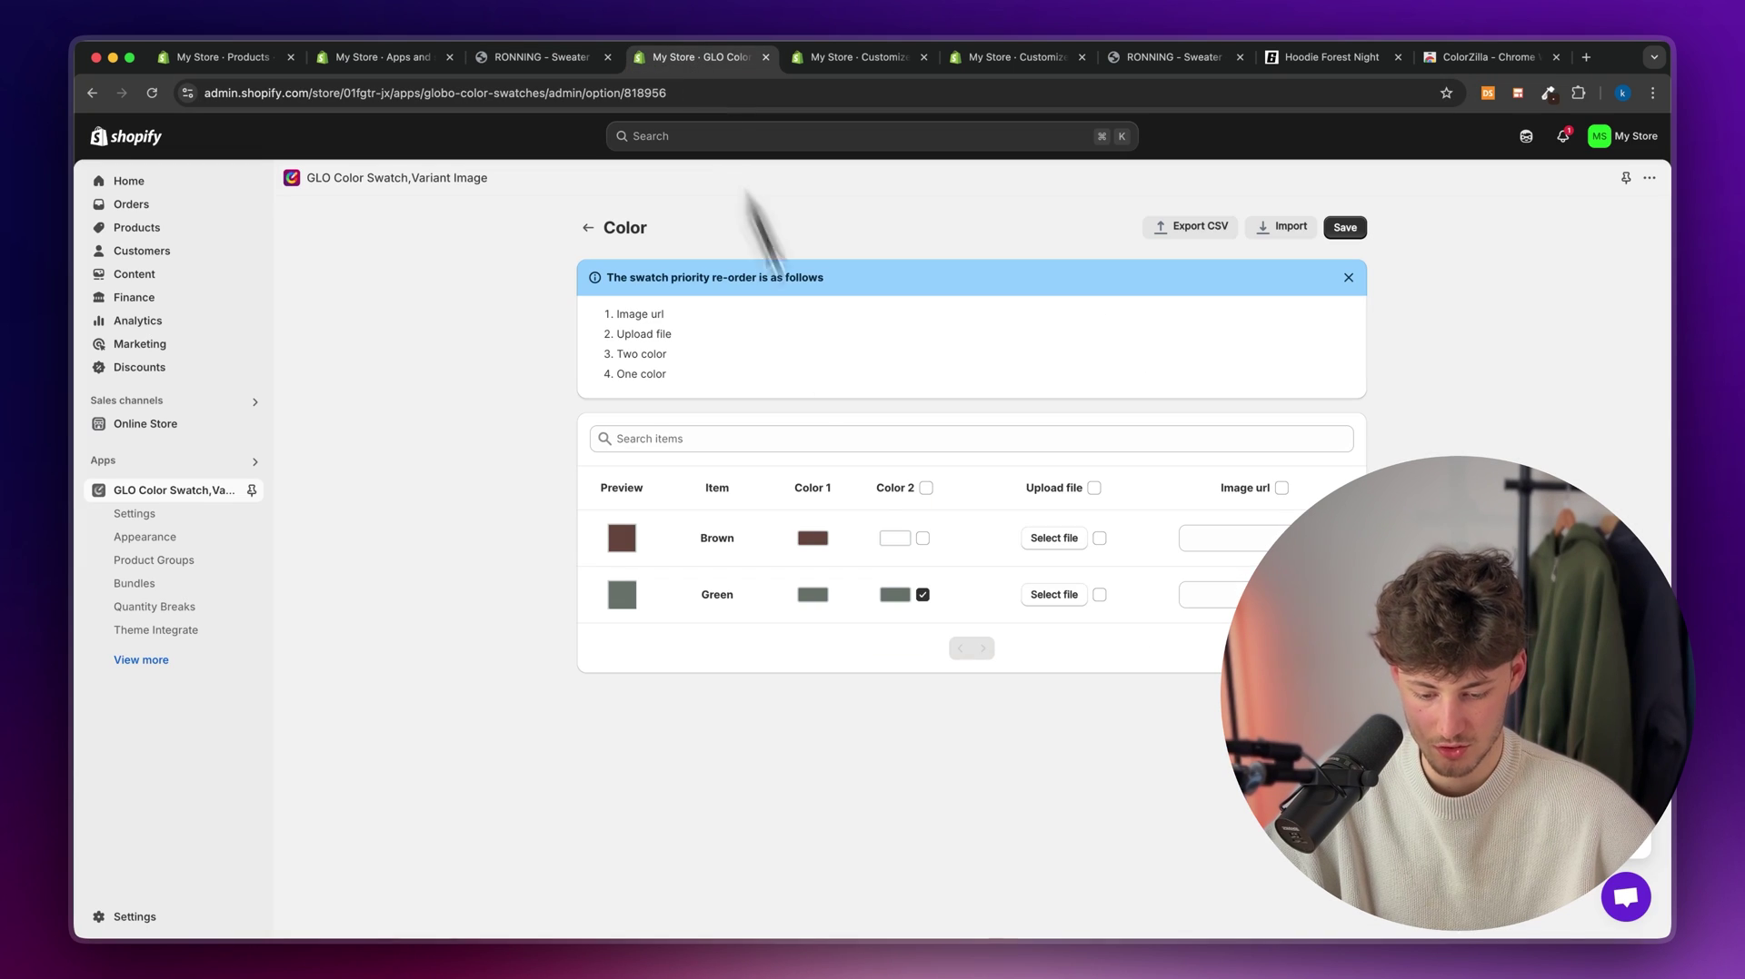
pyautogui.click(895, 539)
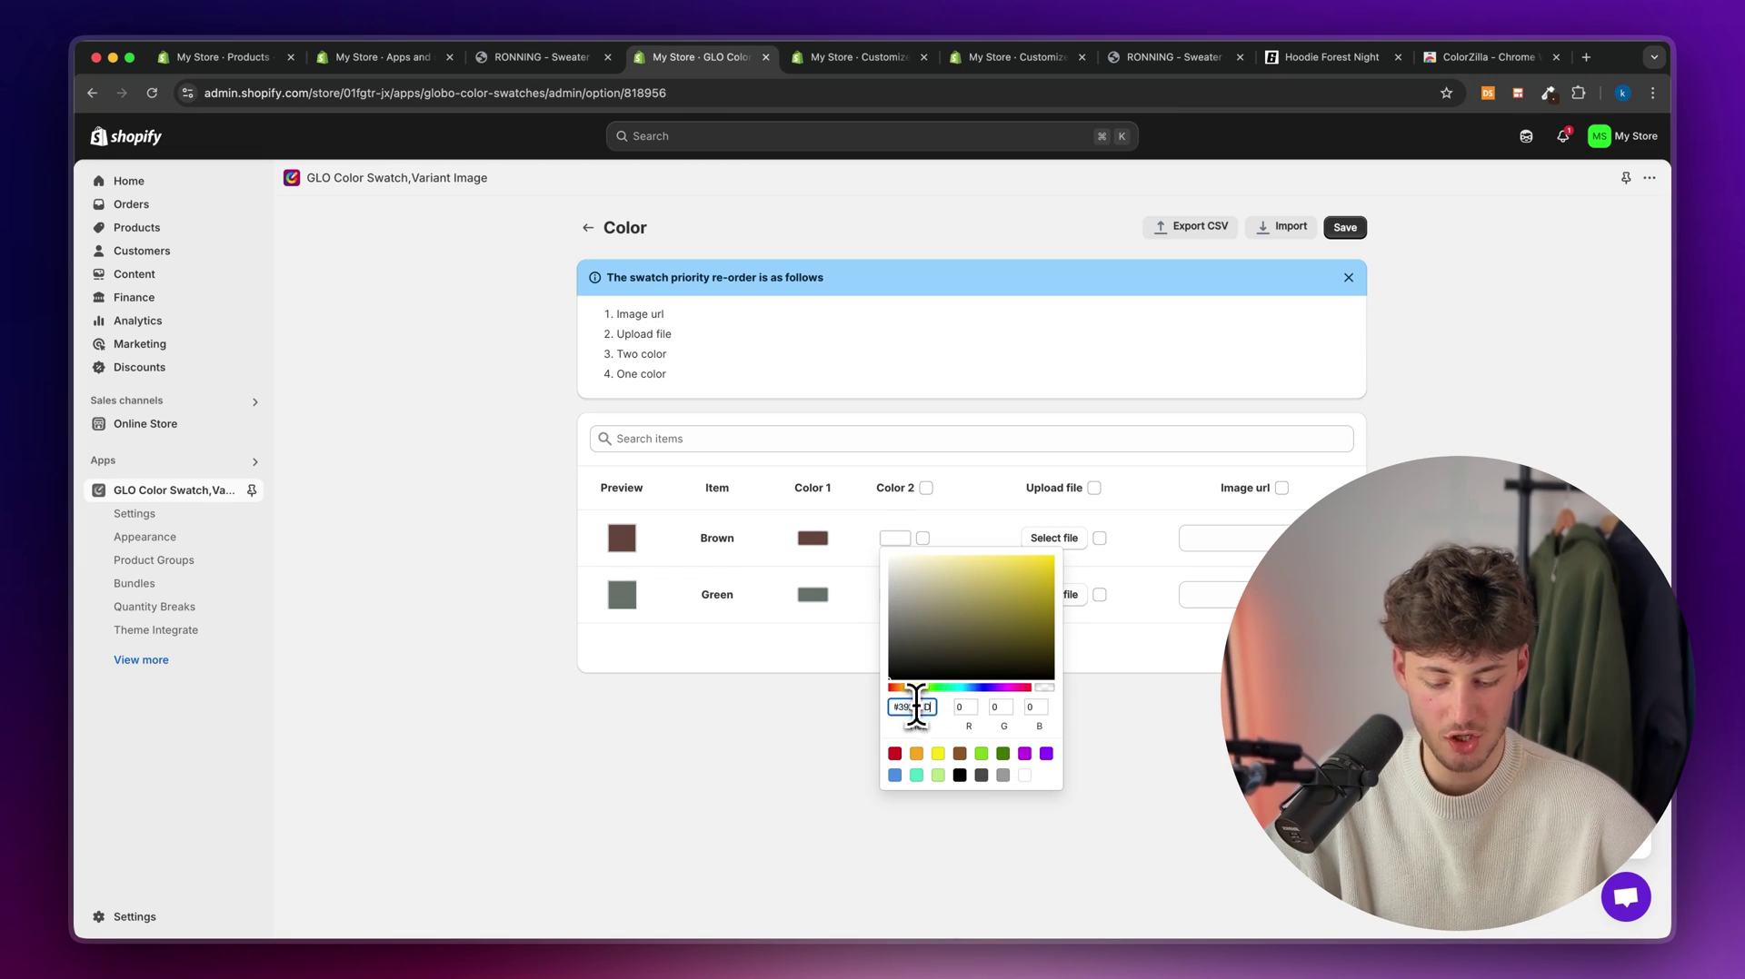
pyautogui.click(1172, 741)
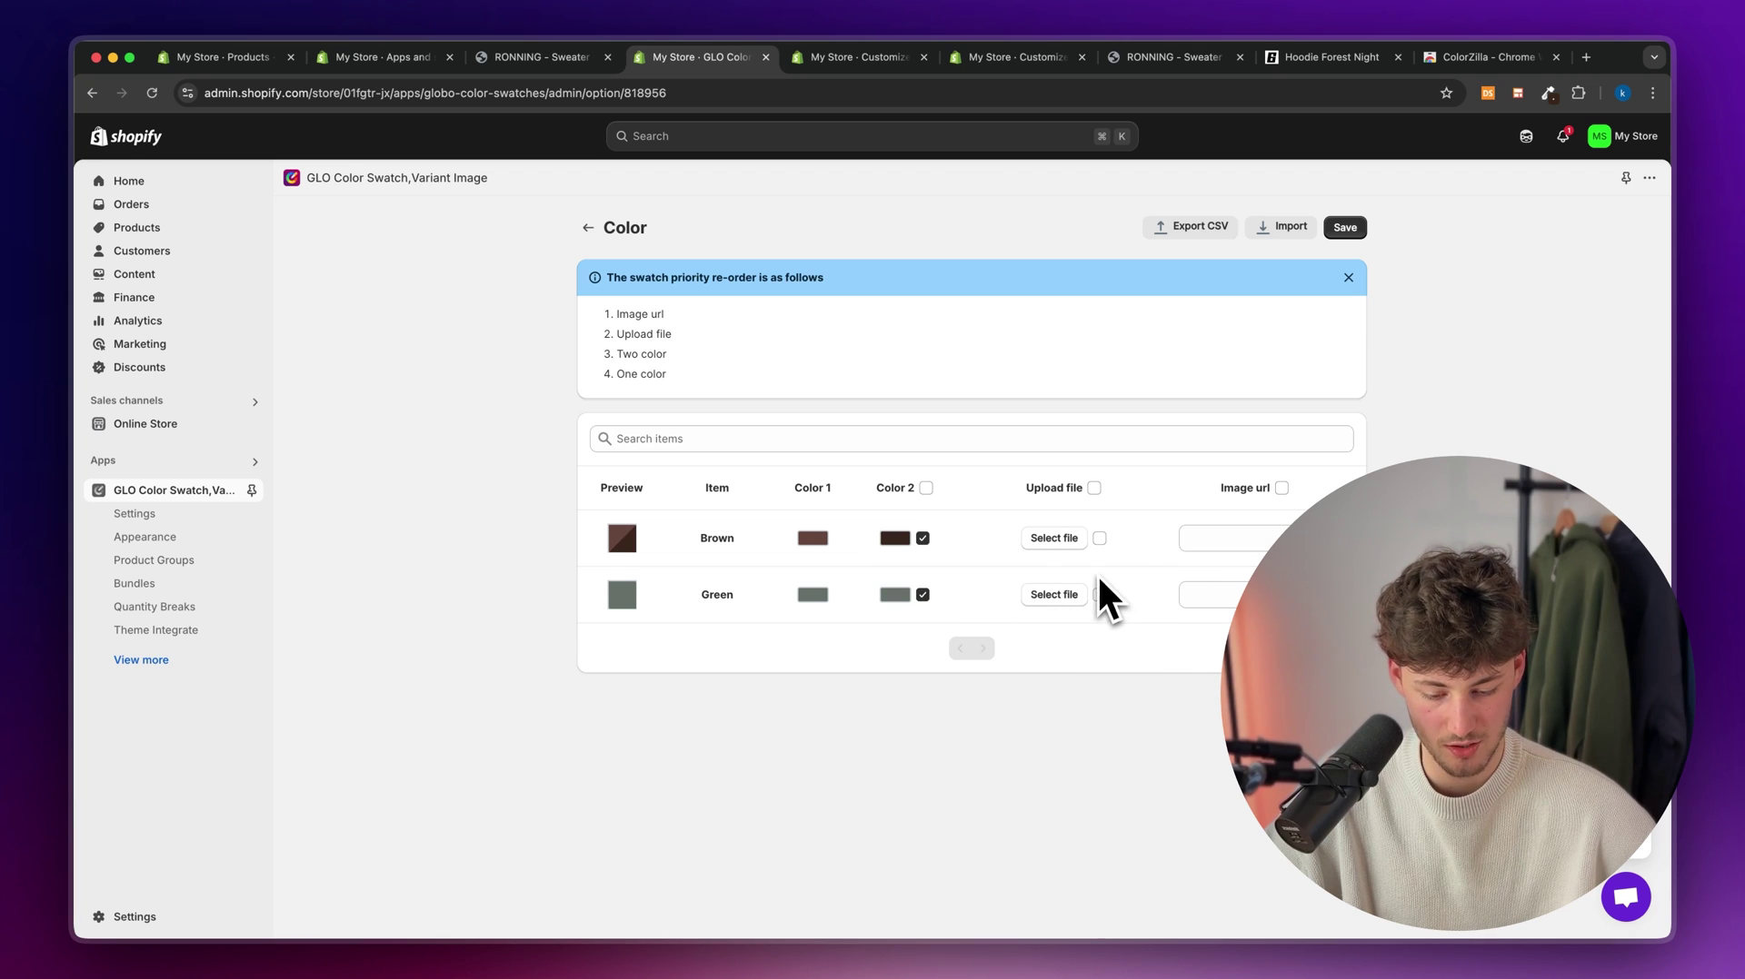
pyautogui.click(1209, 539)
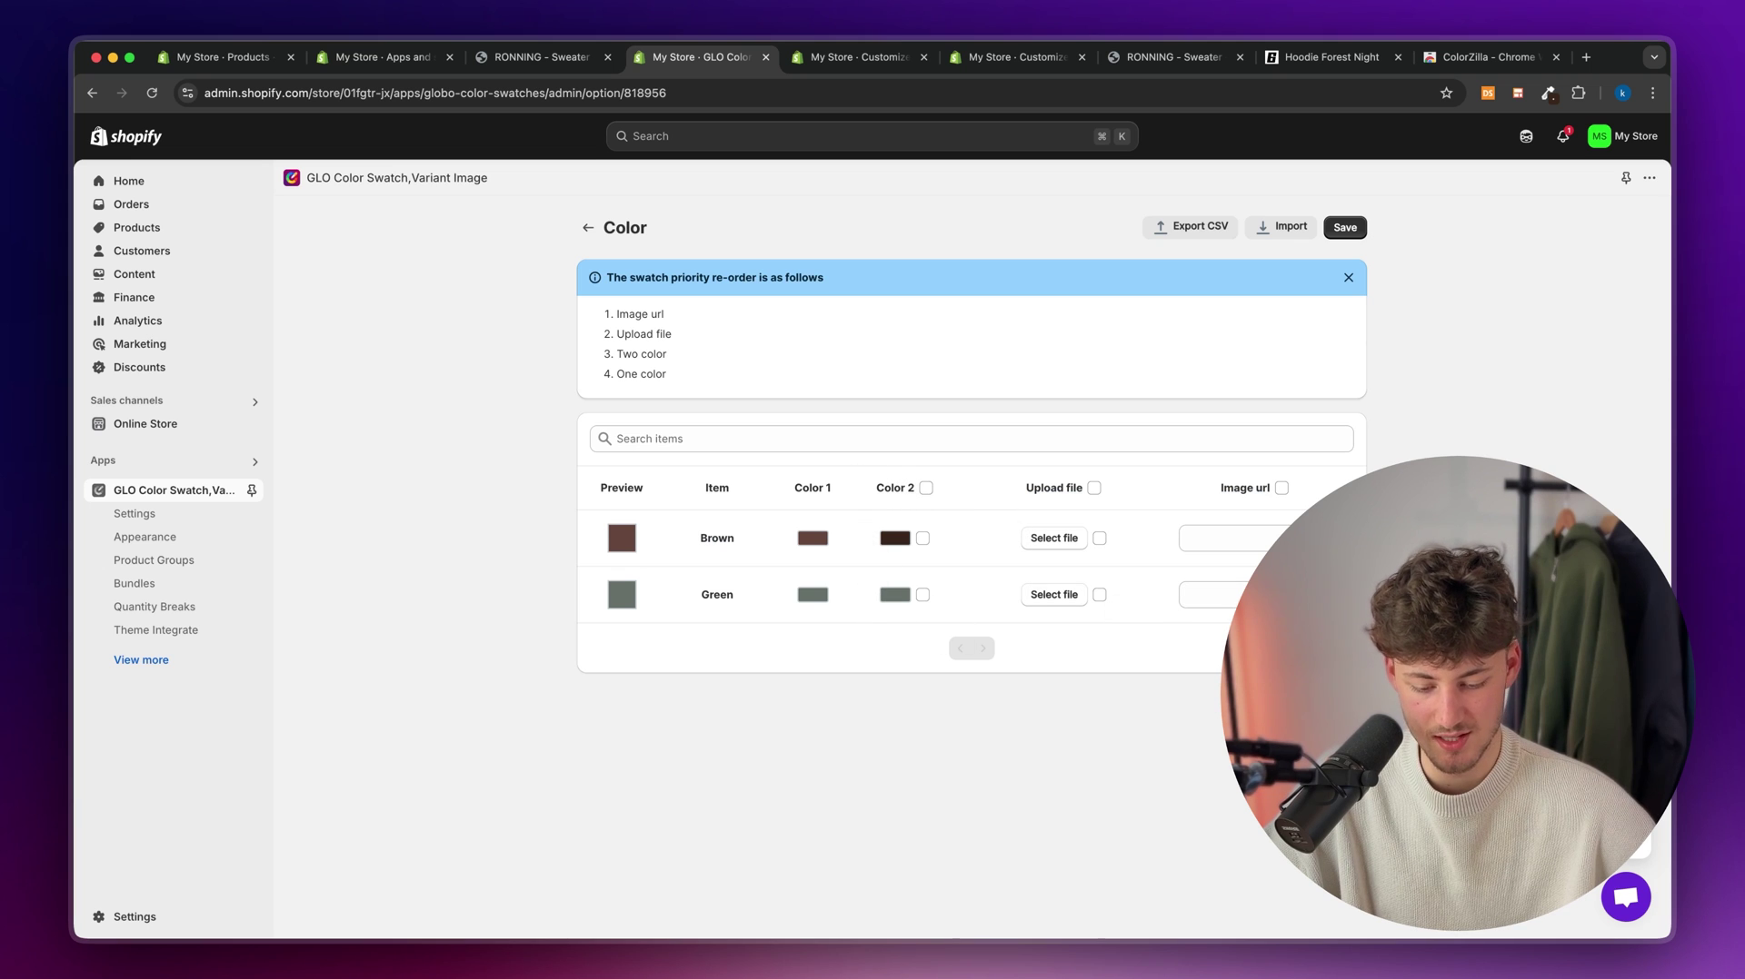
pyautogui.click(1342, 229)
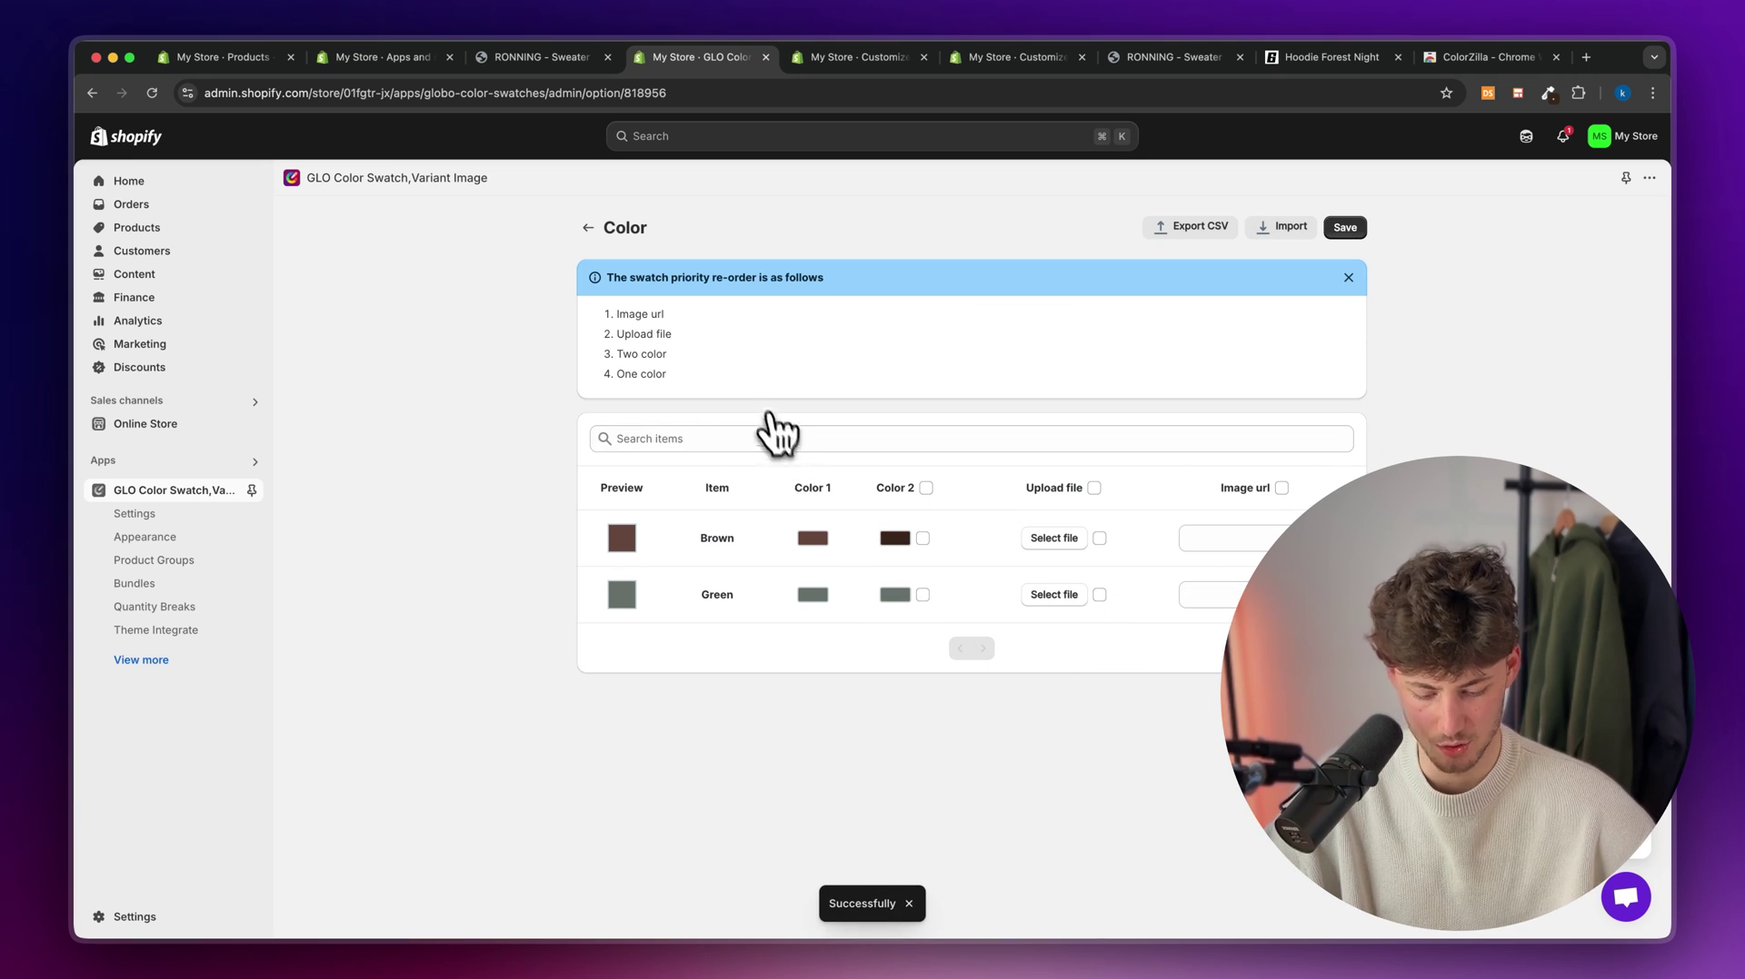
# - Return to the GLO Color Swatch options overview and scroll through the options list
pyautogui.click(588, 228)
pyautogui.scroll(-3, 718, 581)
pyautogui.scroll(3, 736, 624)
pyautogui.scroll(-4, 733, 624)
pyautogui.scroll(4, 732, 623)
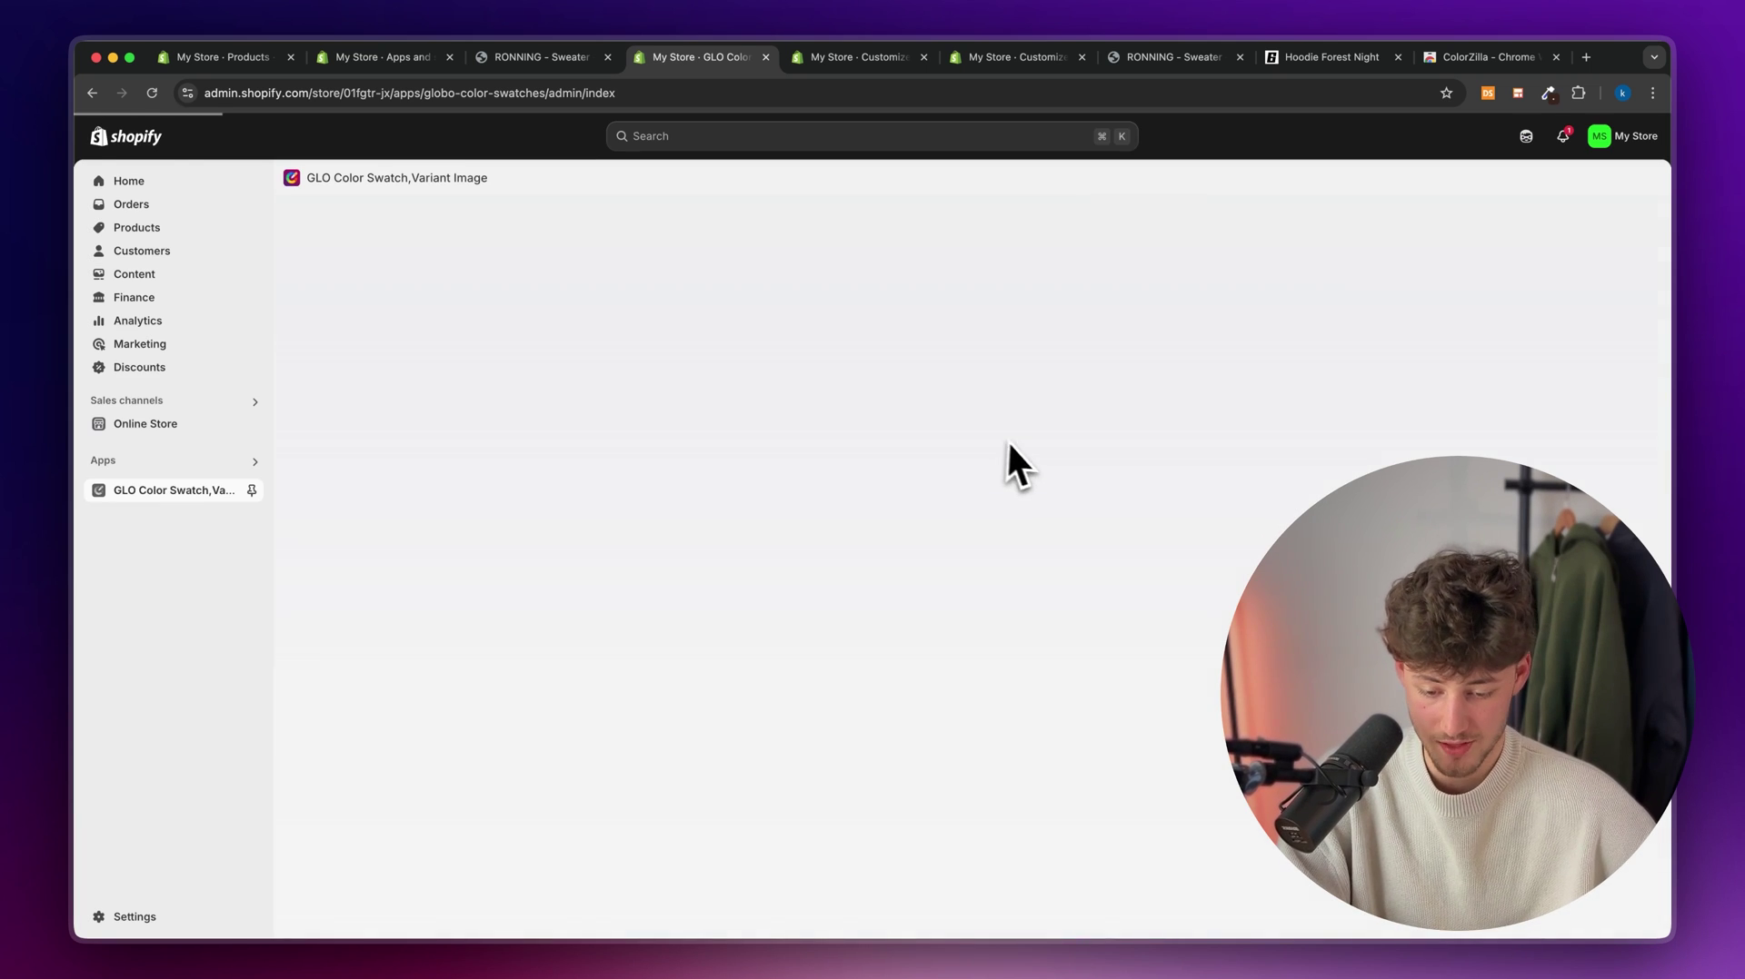
pyautogui.scroll(-1, 979, 523)
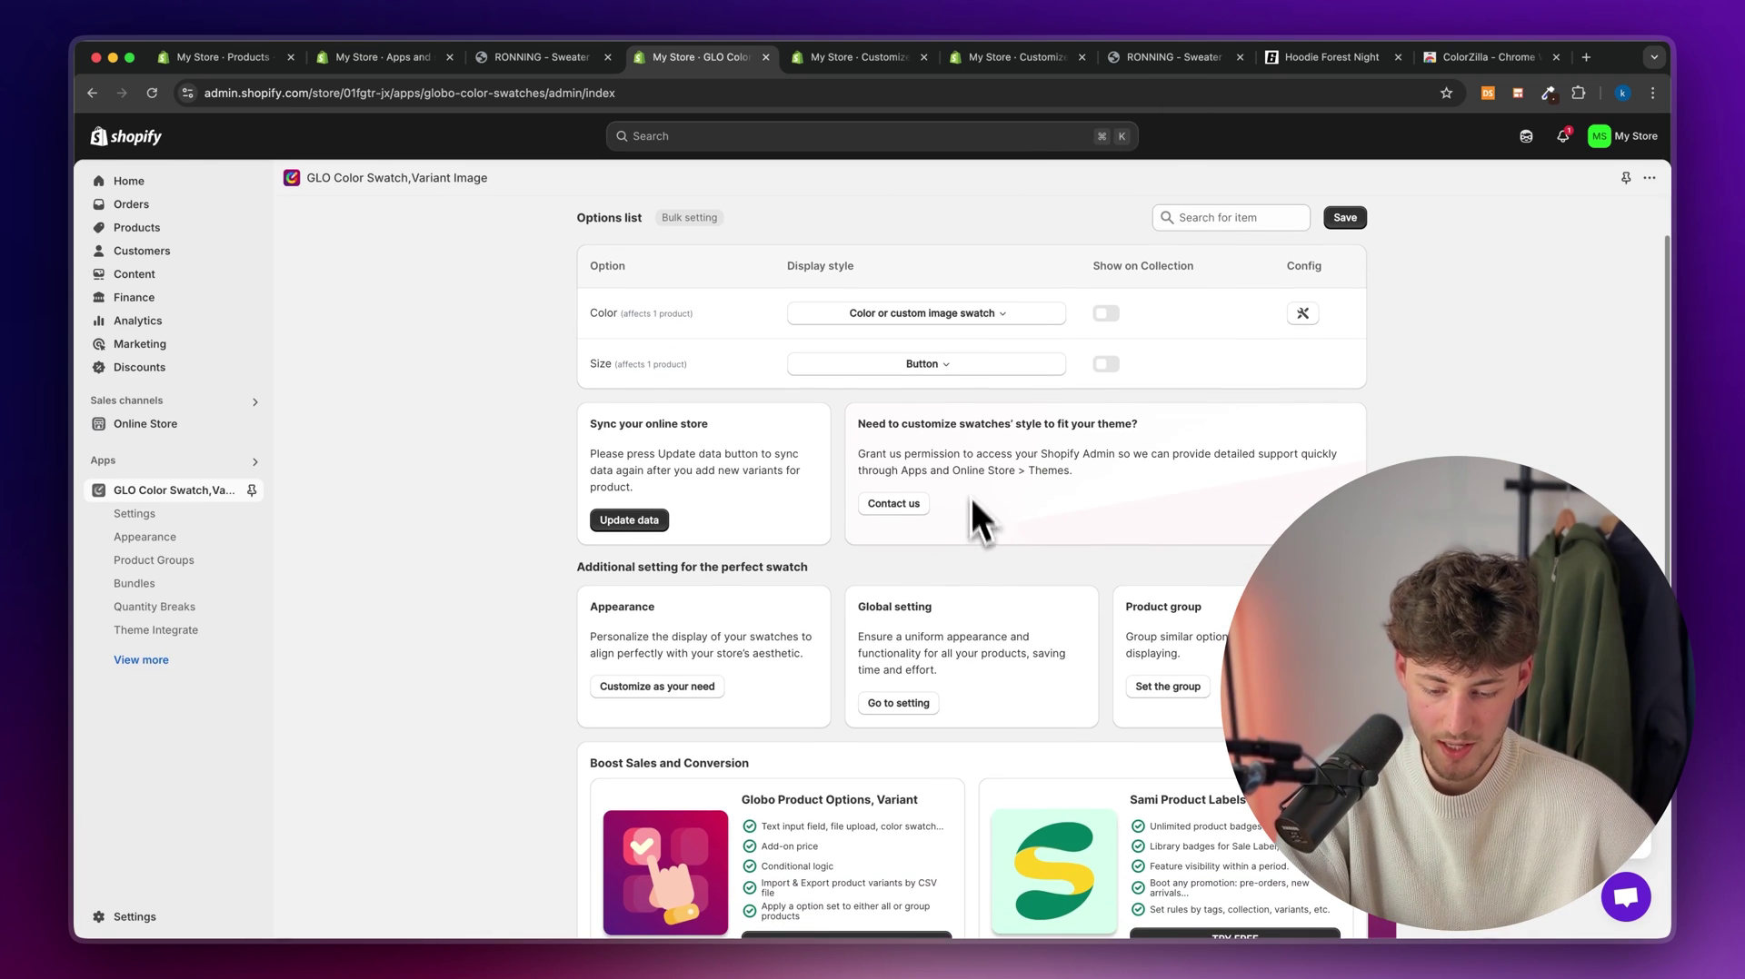
# - Try the Size display styles (swatch, pill, automated image) and keep Size as Button
pyautogui.click(919, 364)
pyautogui.click(1216, 359)
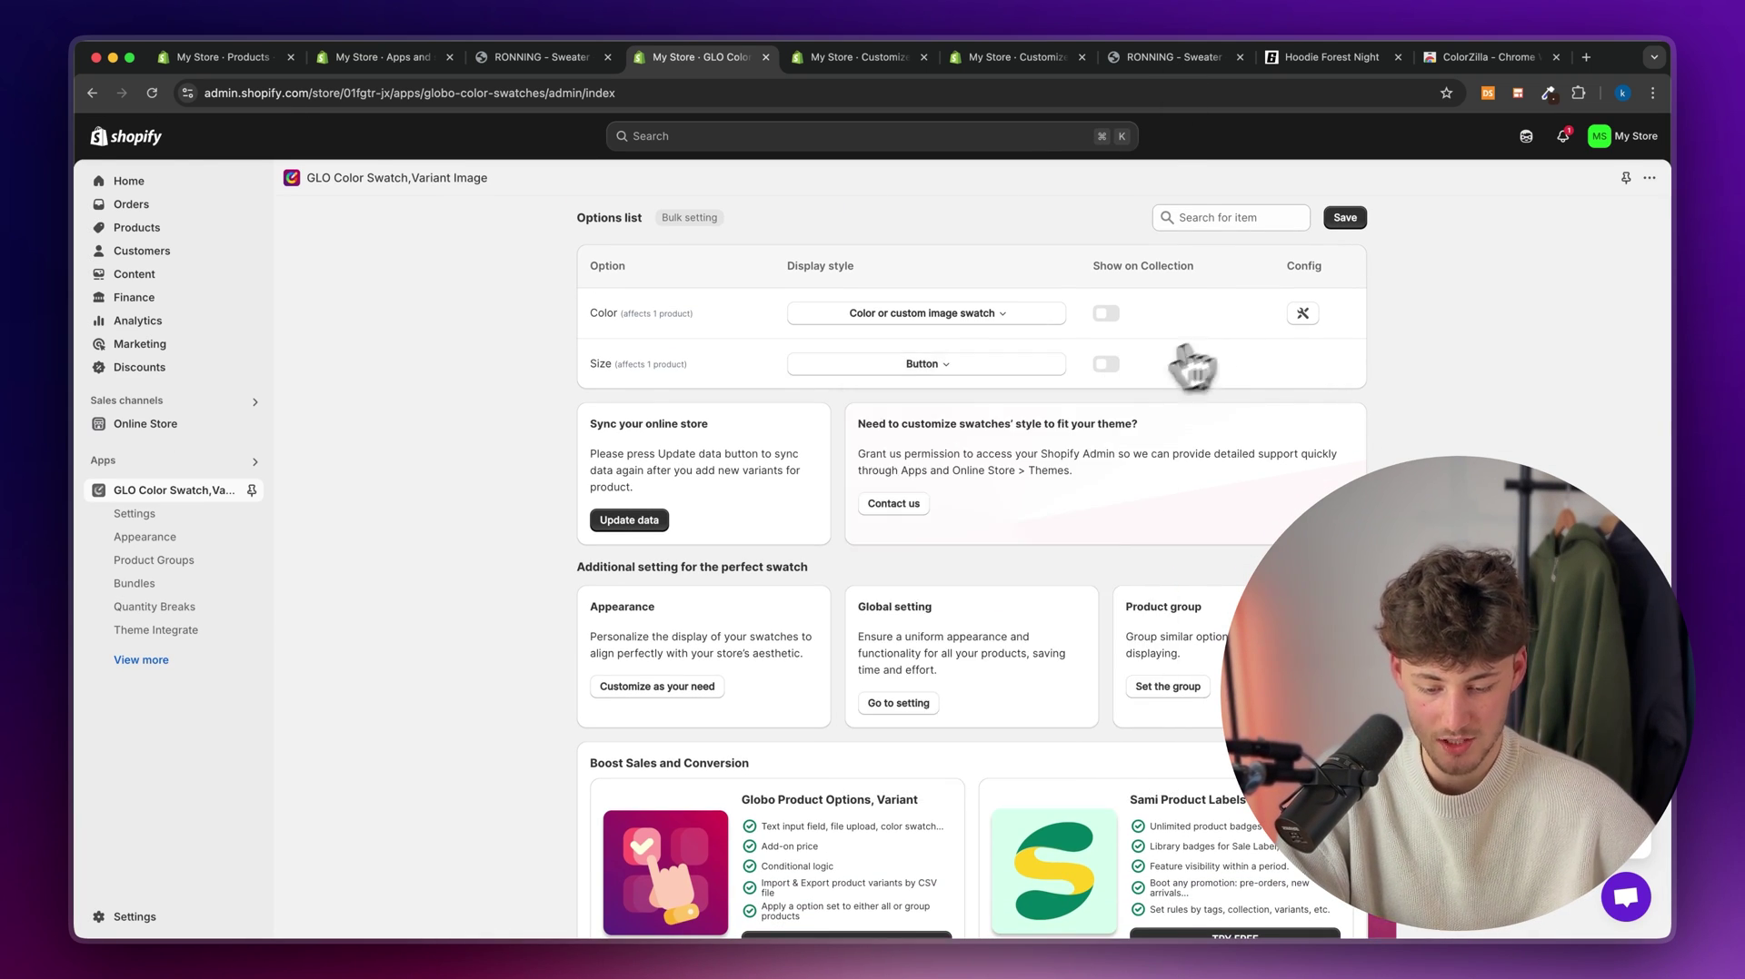
pyautogui.click(927, 363)
pyautogui.click(945, 447)
pyautogui.click(947, 375)
pyautogui.click(949, 515)
pyautogui.click(945, 365)
pyautogui.click(970, 582)
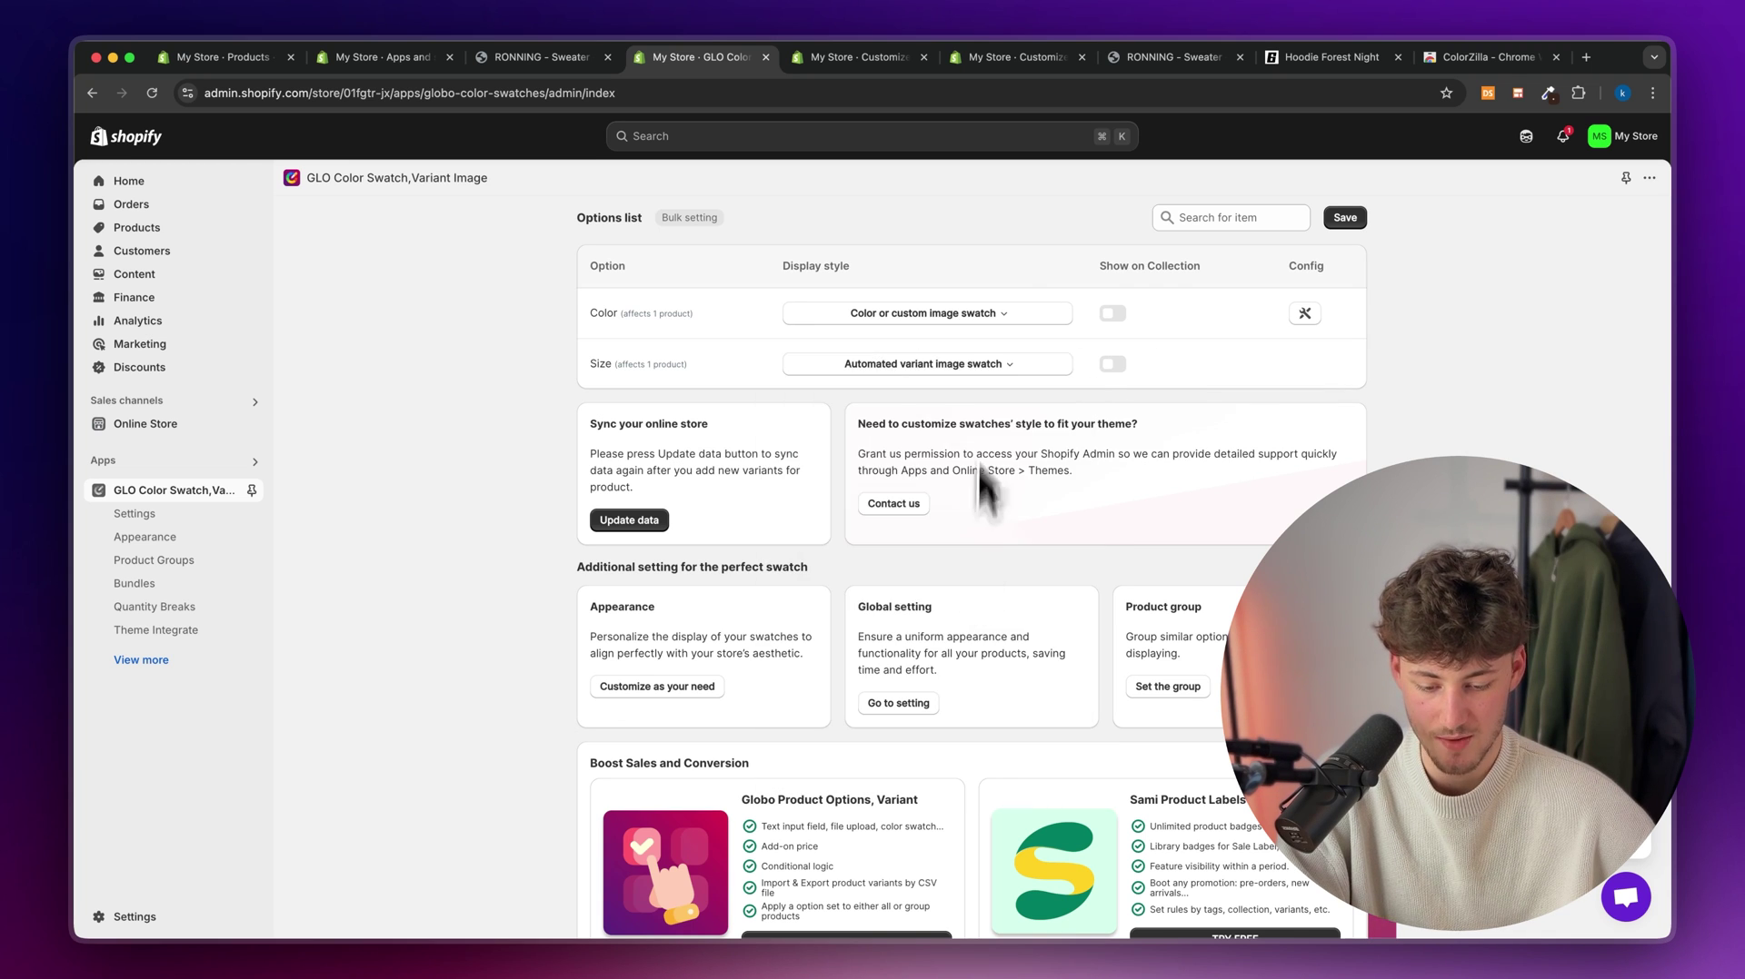
pyautogui.click(954, 368)
pyautogui.click(971, 683)
pyautogui.click(954, 366)
pyautogui.moveTo(684, 364)
pyautogui.mouseDown()
pyautogui.moveTo(636, 314)
pyautogui.moveTo(652, 365)
pyautogui.mouseUp()
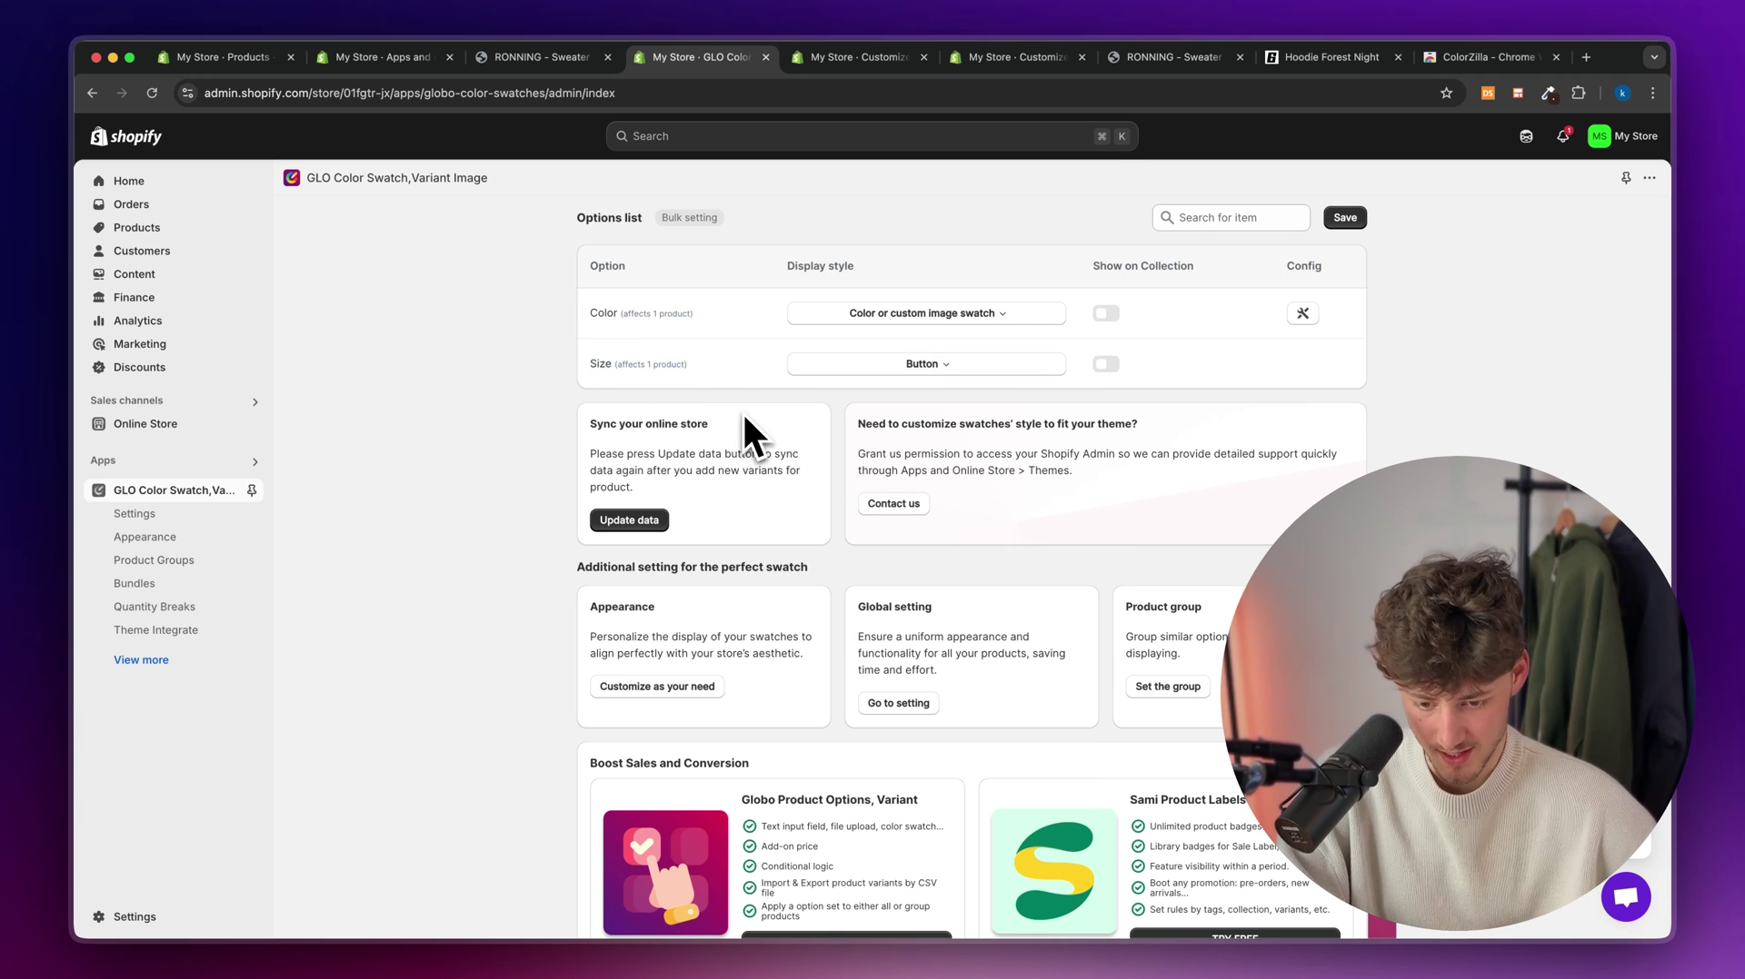
pyautogui.click(542, 57)
pyautogui.scroll(5, 1001, 440)
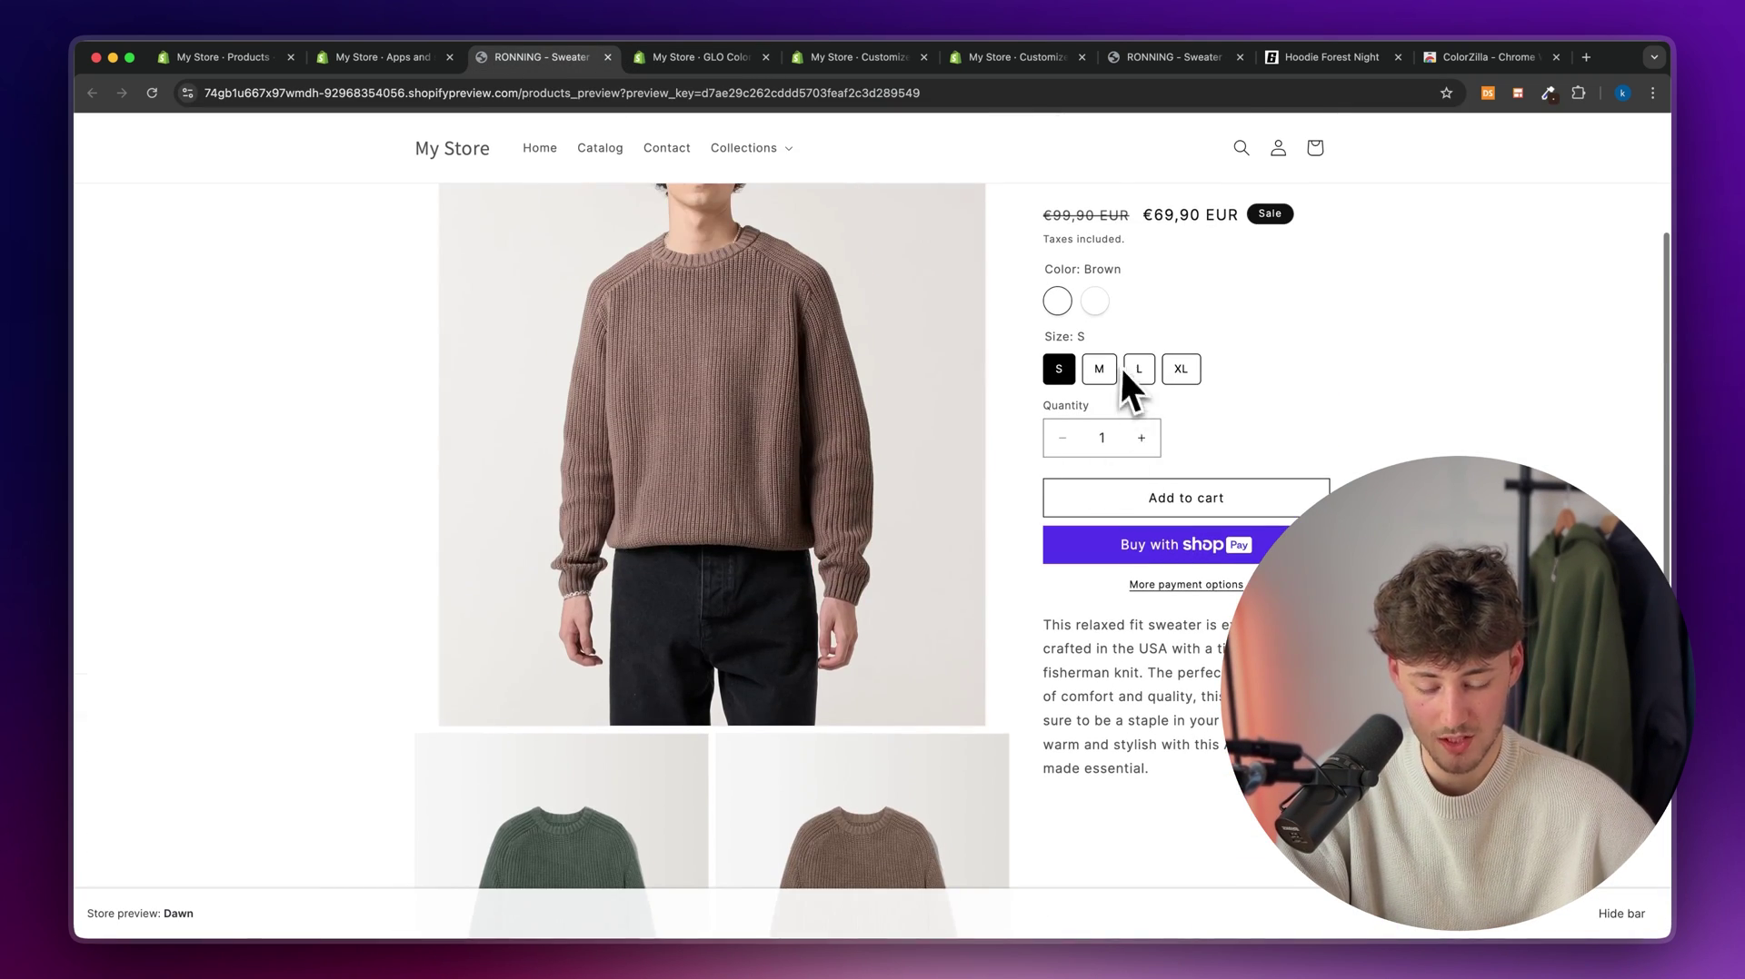
pyautogui.scroll(3, 1119, 363)
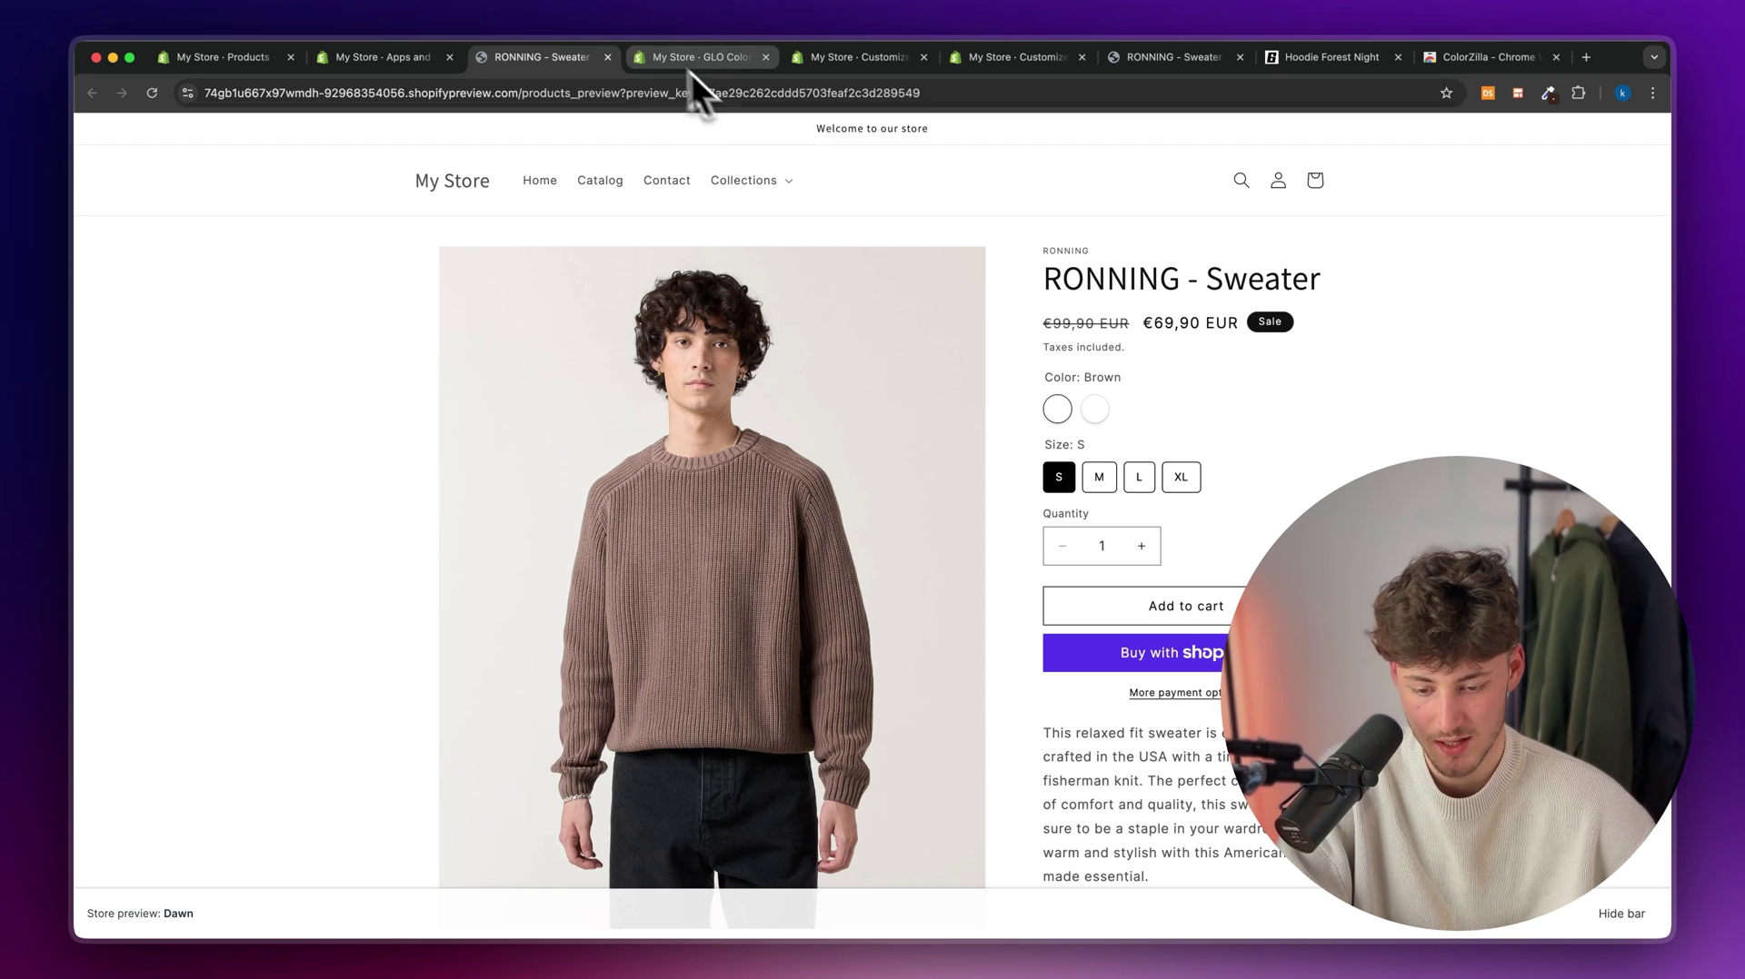
pyautogui.click(1095, 409)
pyautogui.click(1057, 409)
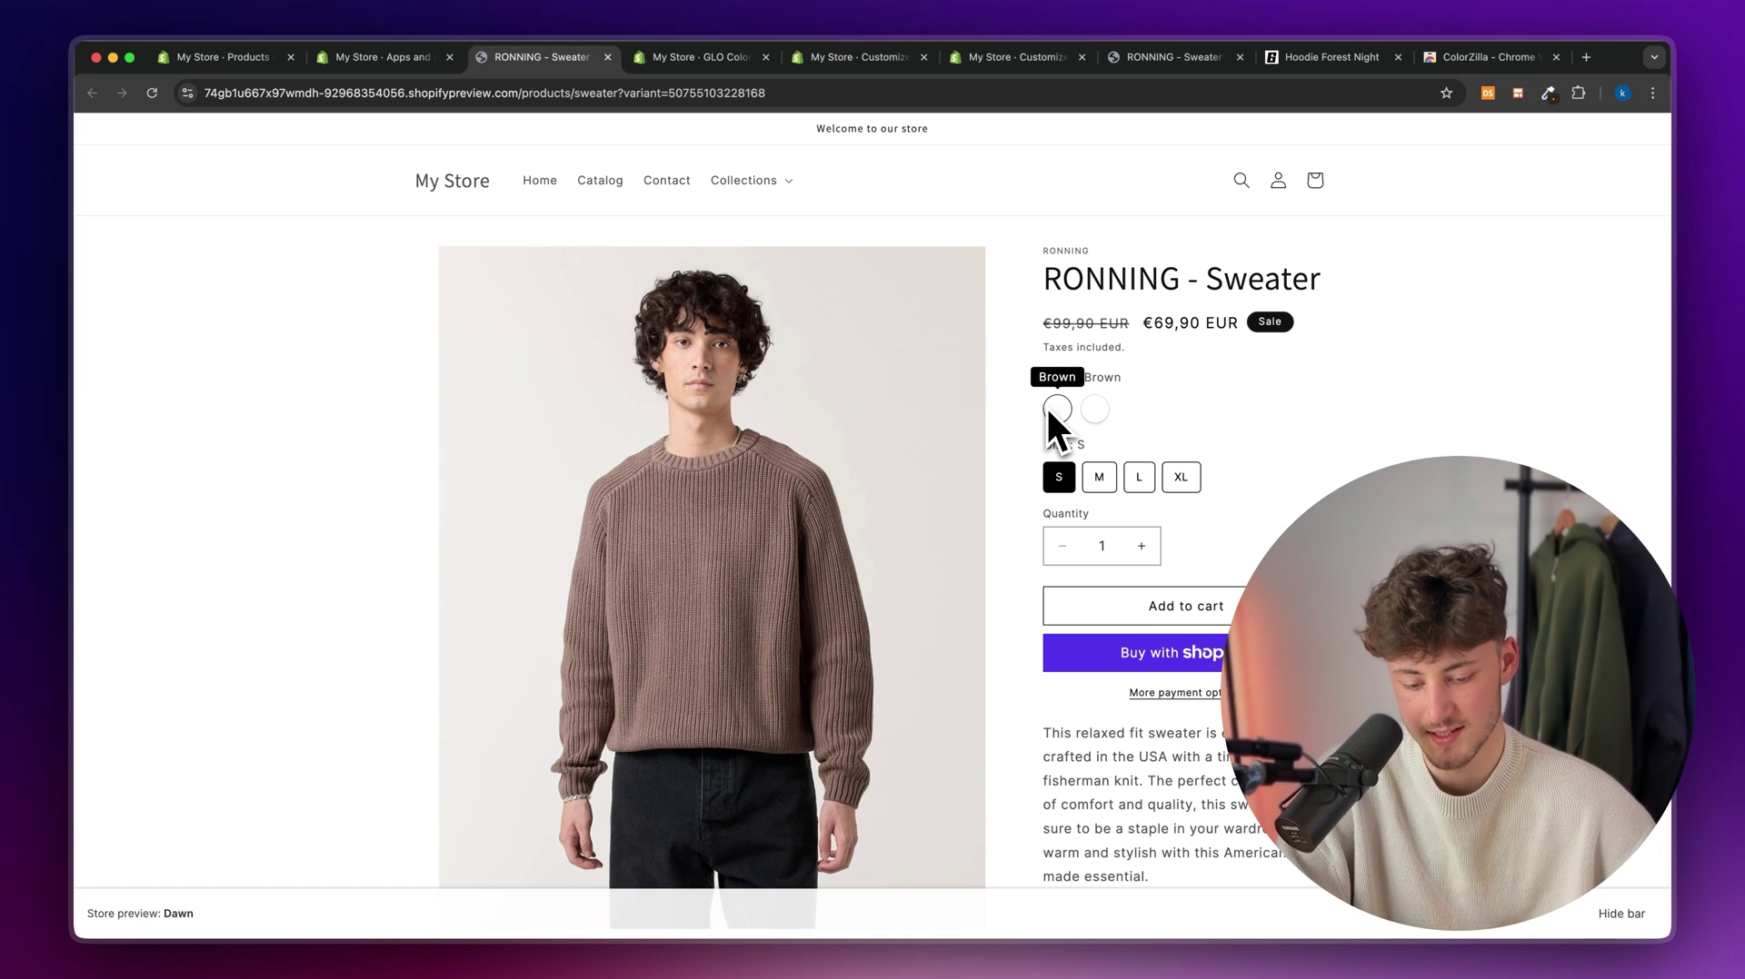
# - Set the Size option's display style to Pill button
pyautogui.click(695, 59)
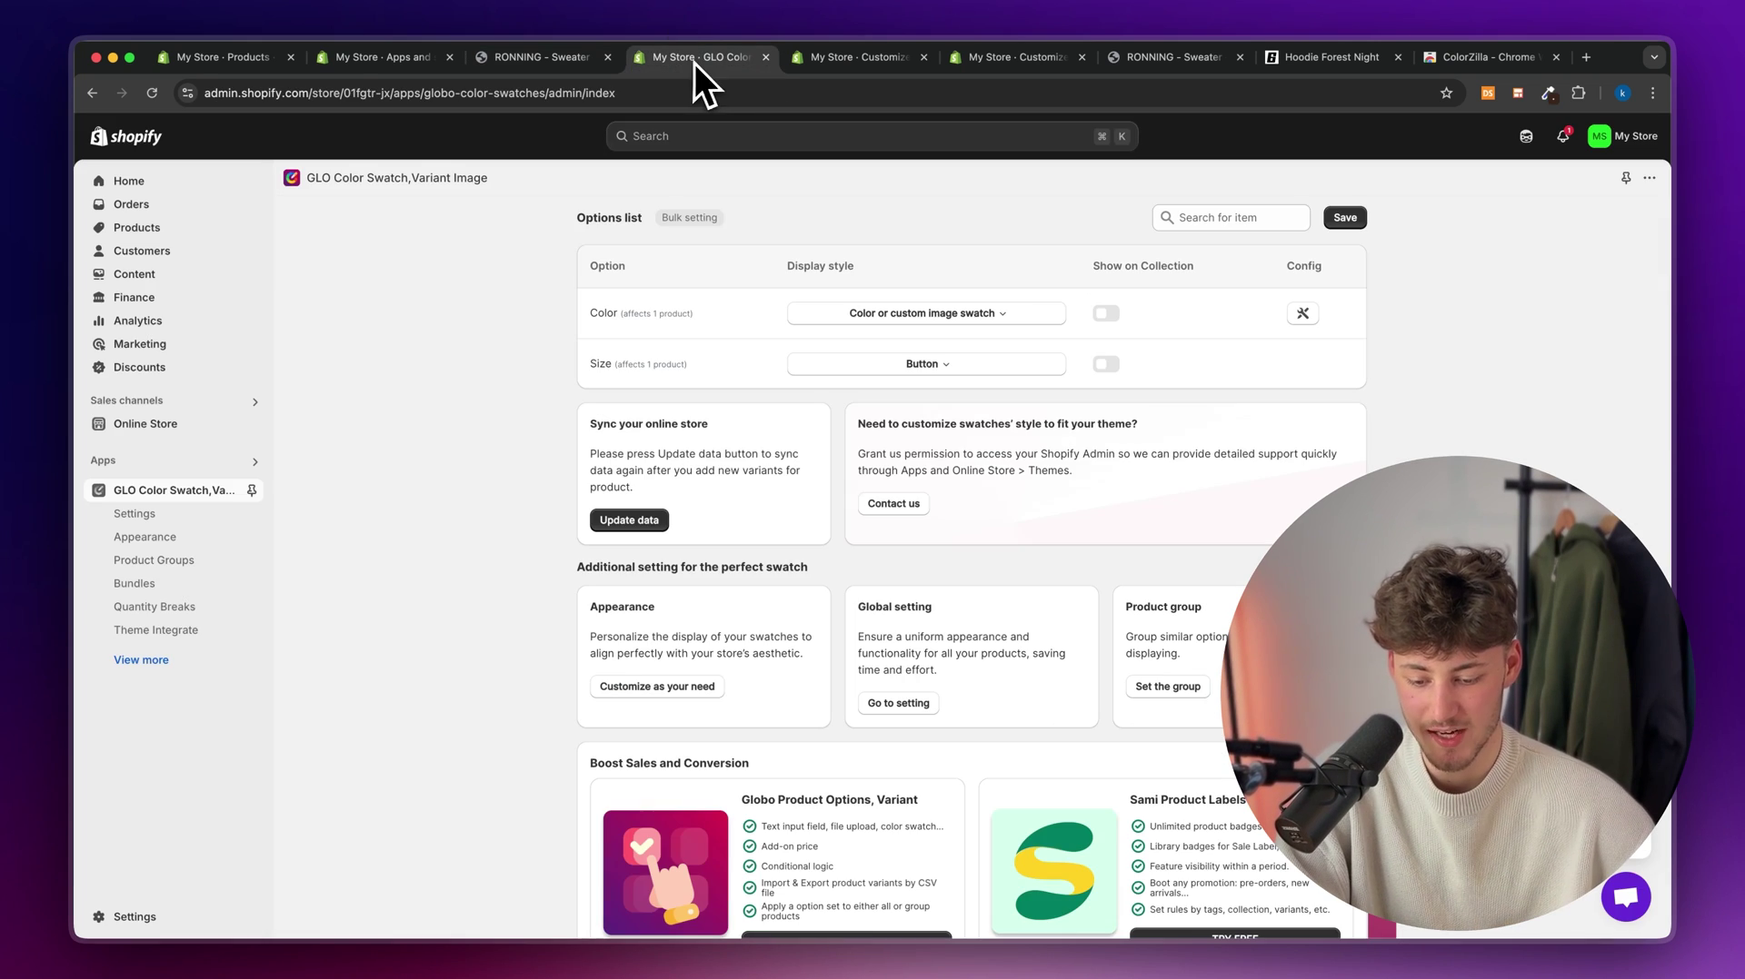
pyautogui.click(909, 363)
pyautogui.scroll(-1, 890, 558)
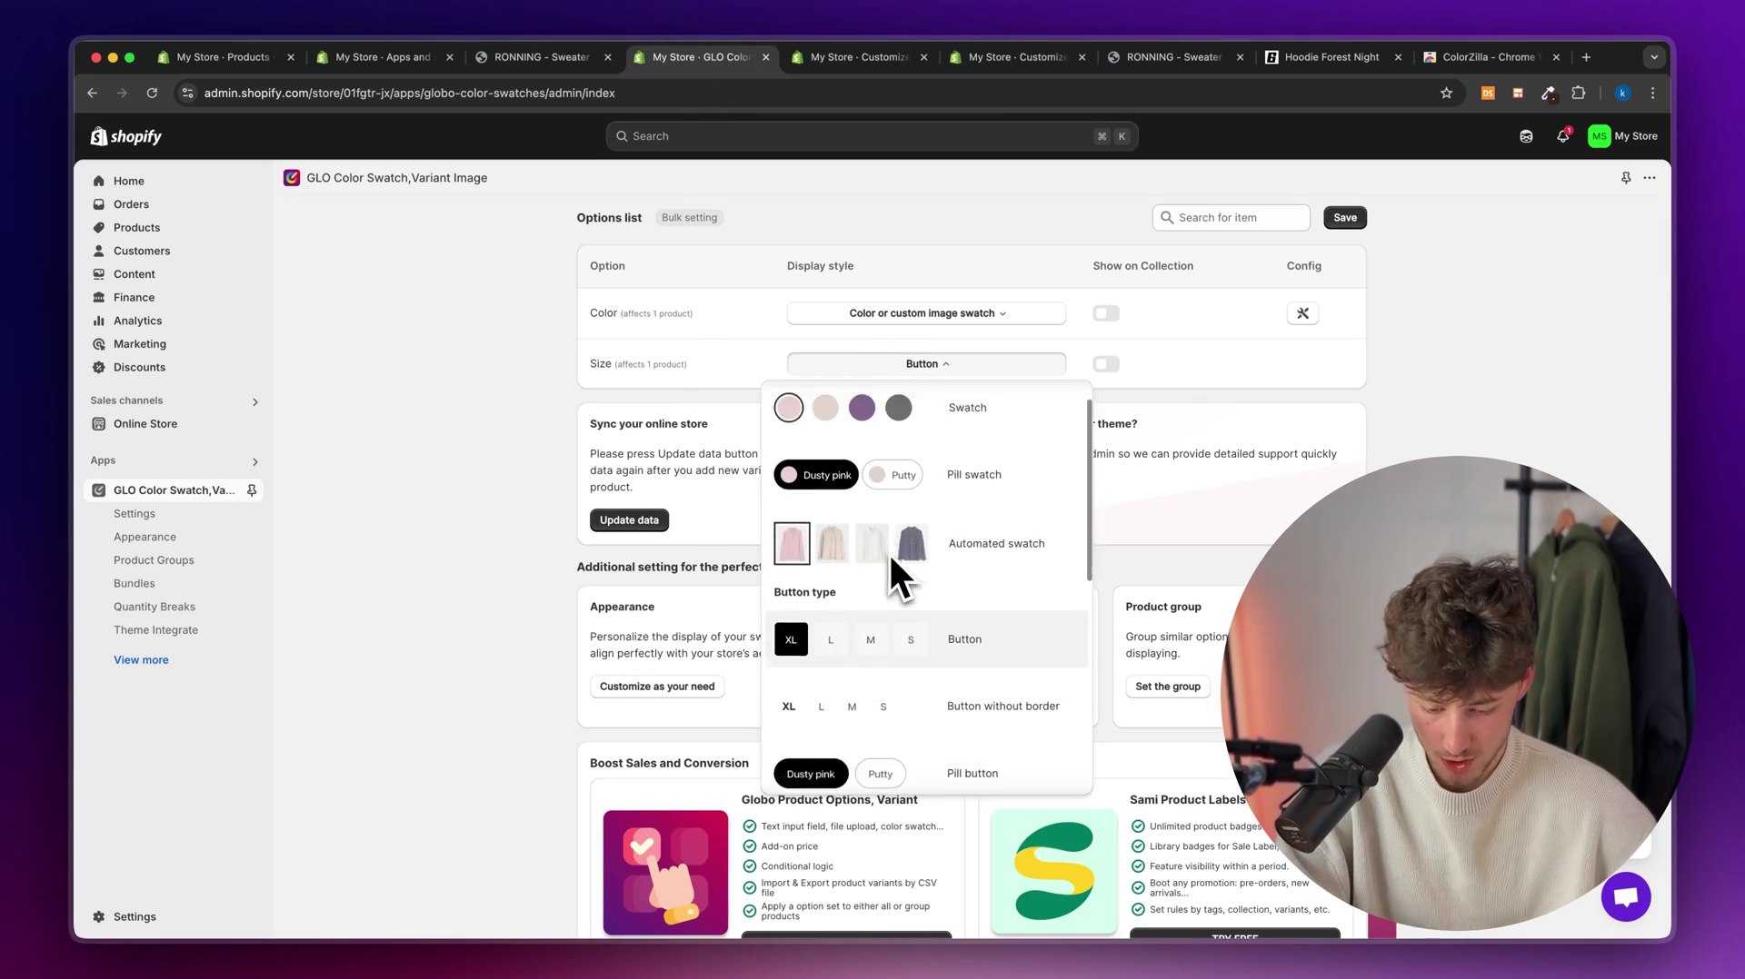
pyautogui.scroll(-1, 887, 552)
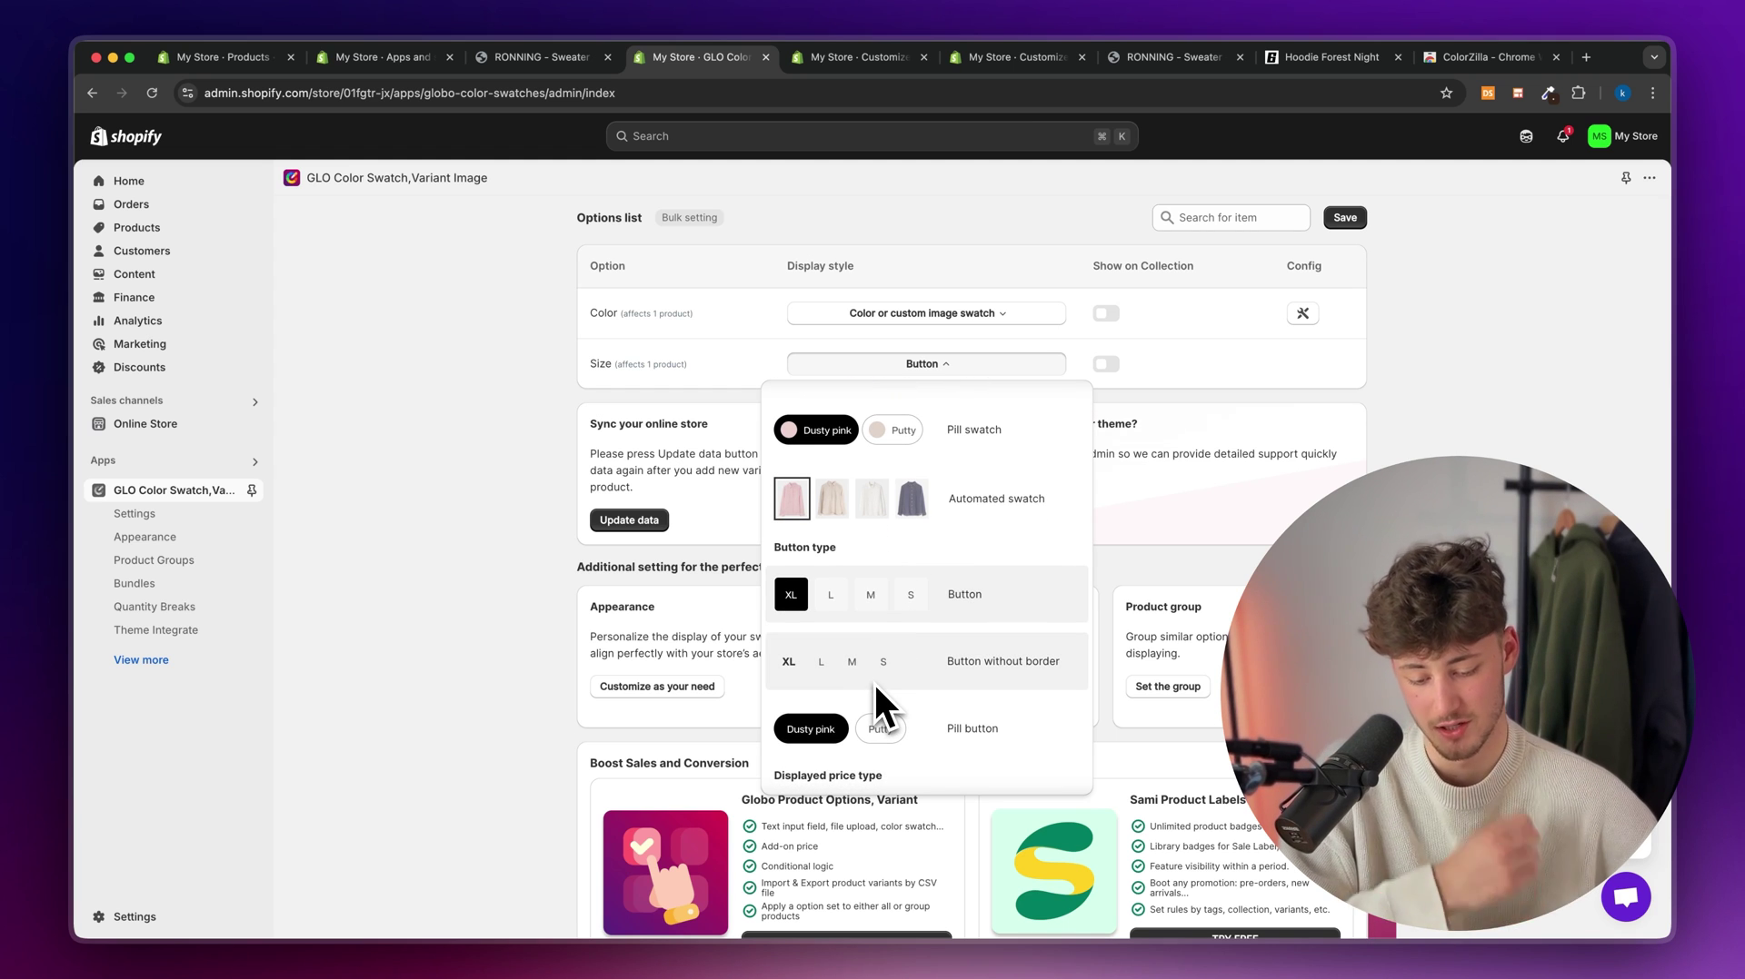
pyautogui.scroll(-3, 917, 713)
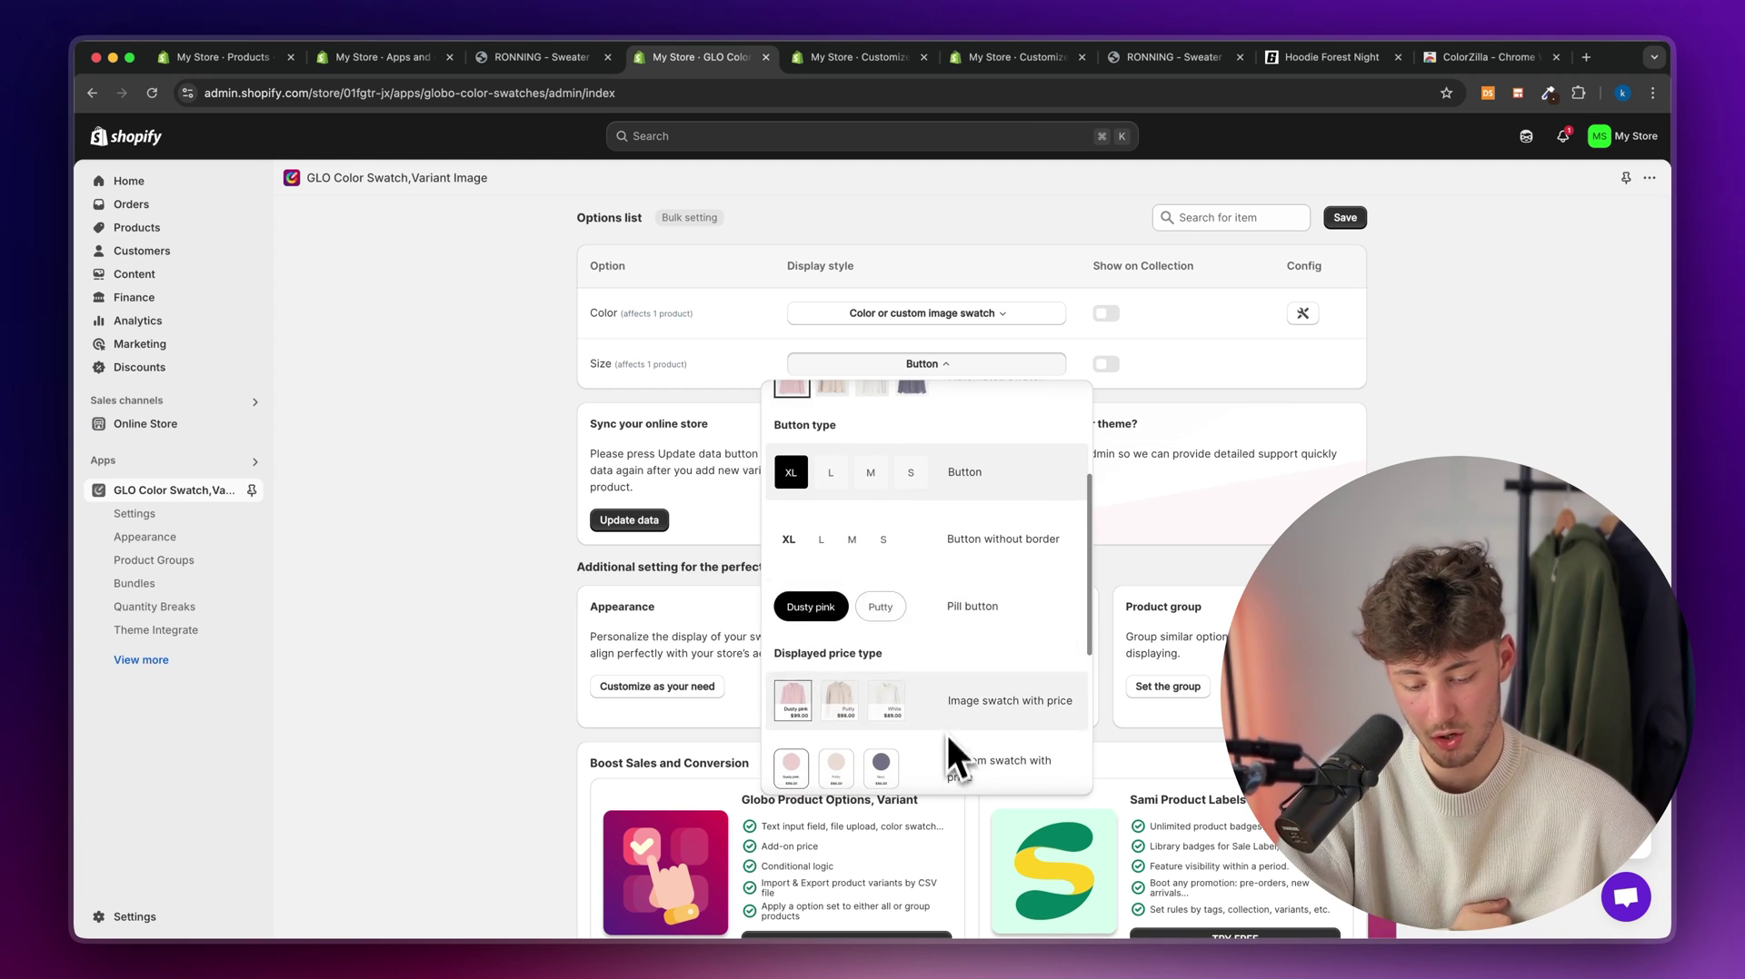
pyautogui.click(945, 717)
# - Reload the sweater storefront page to check the new swatch and pill styles
pyautogui.click(544, 56)
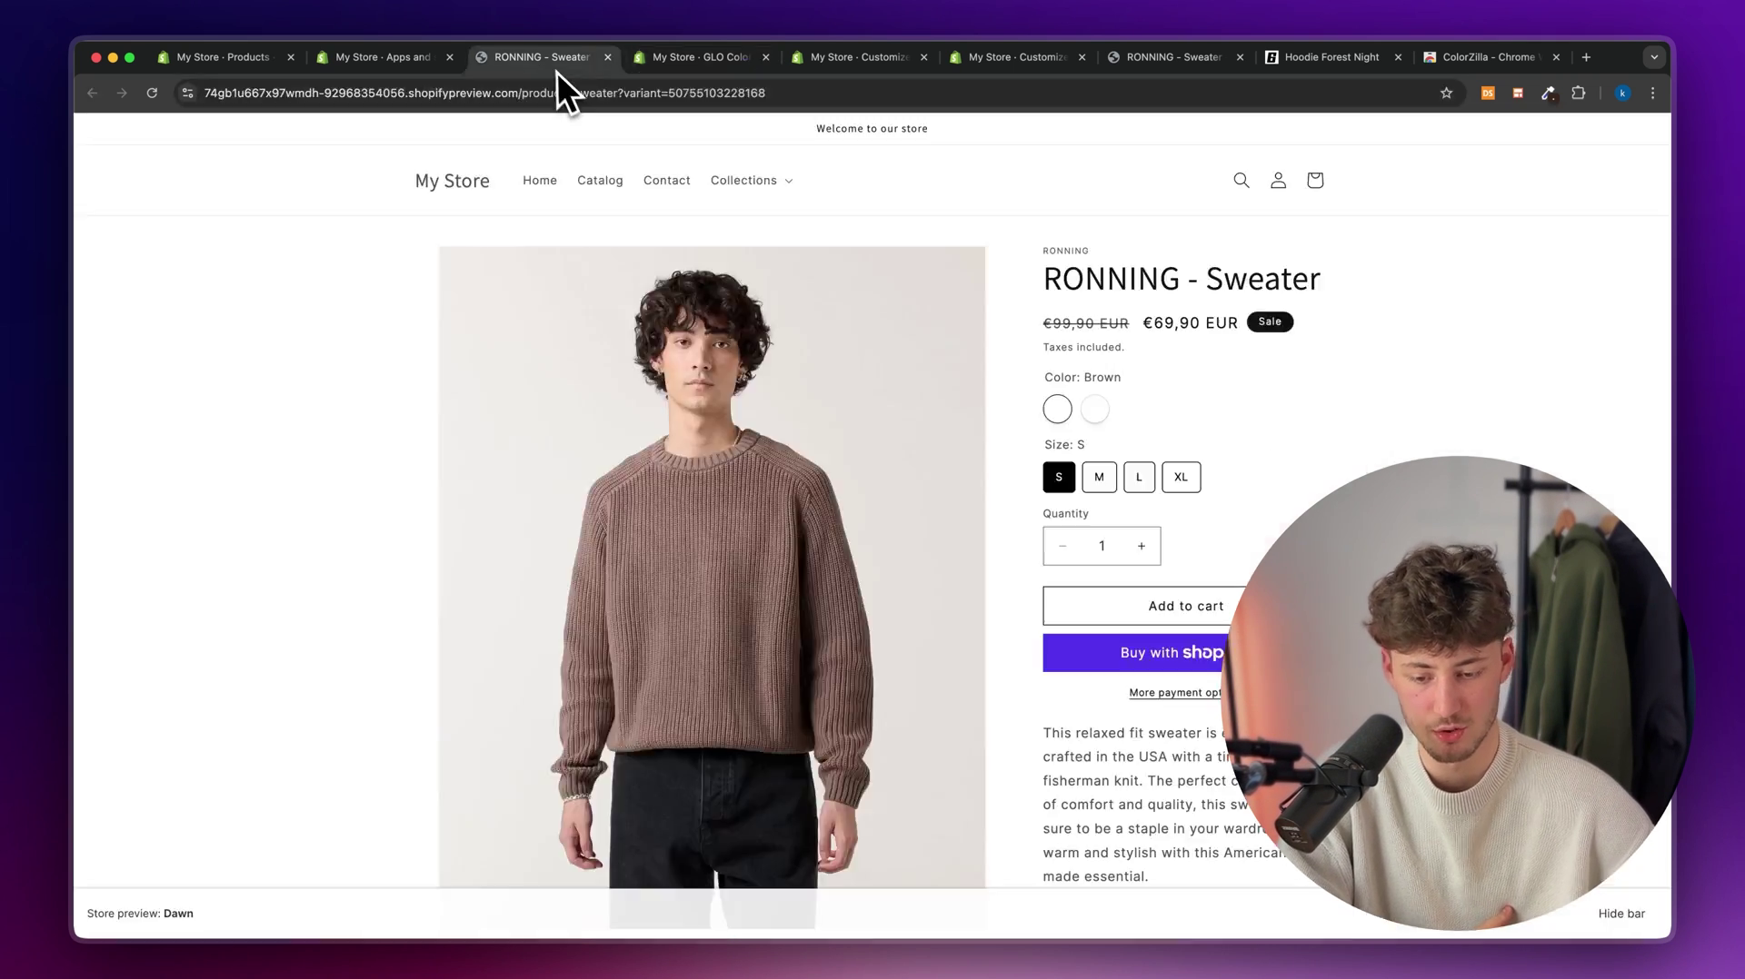
pyautogui.scroll(-1, 1222, 491)
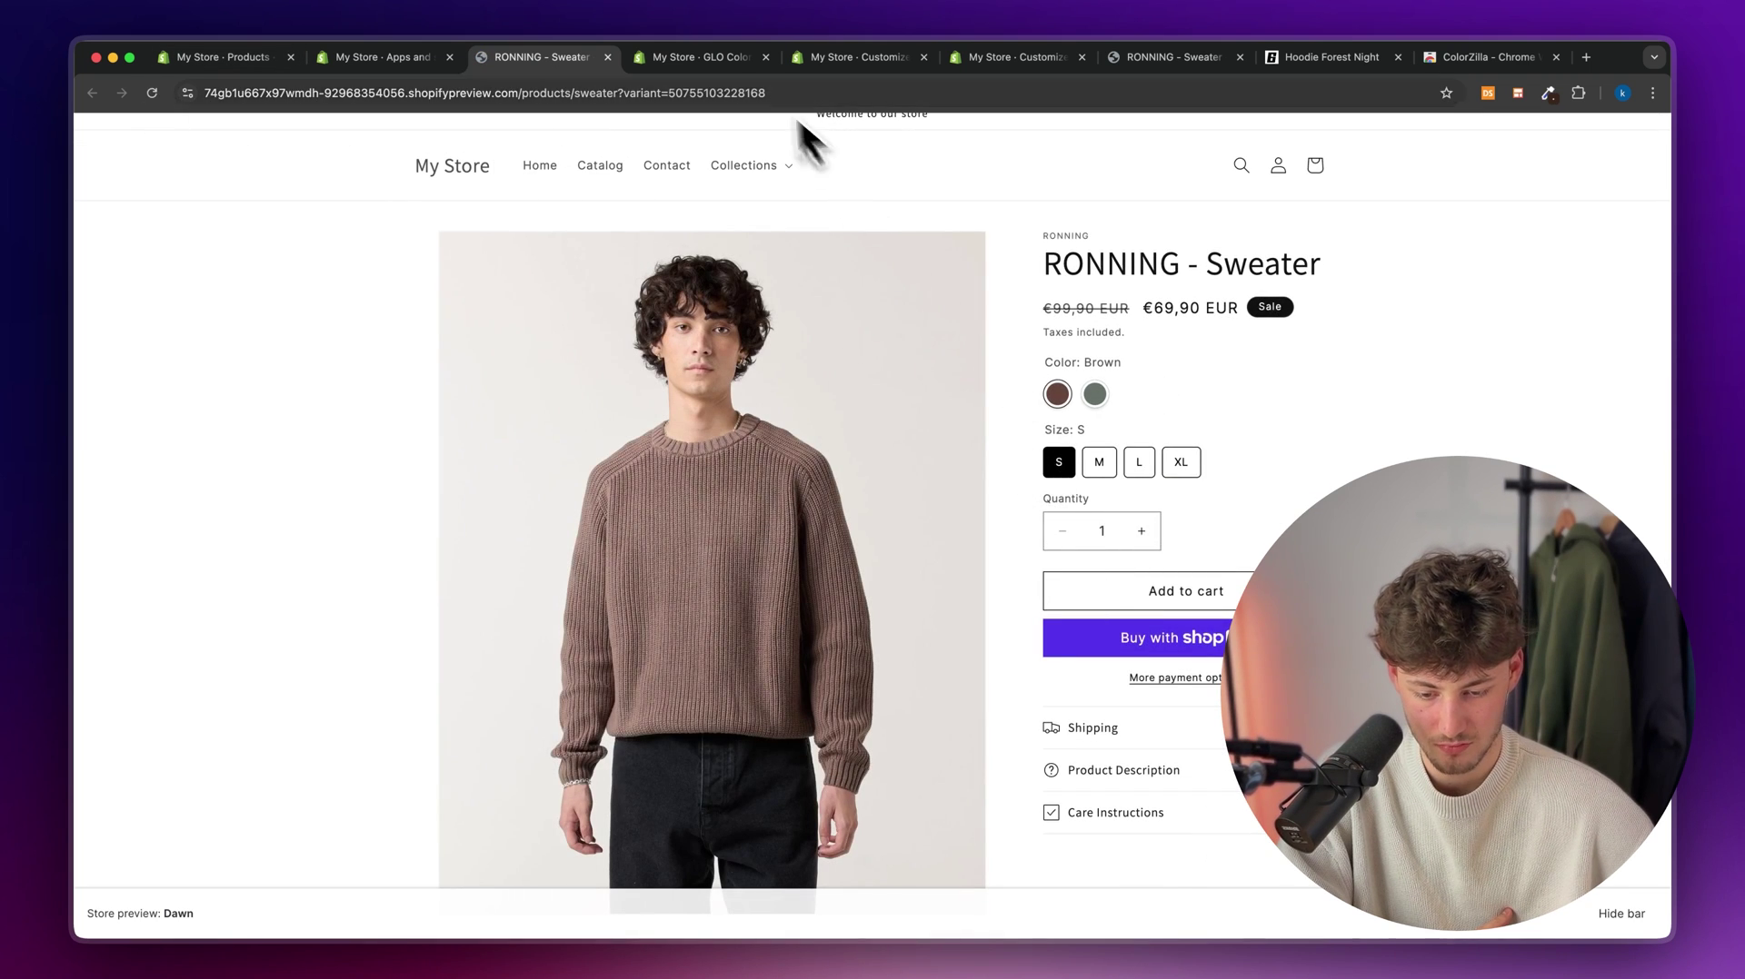
pyautogui.click(705, 56)
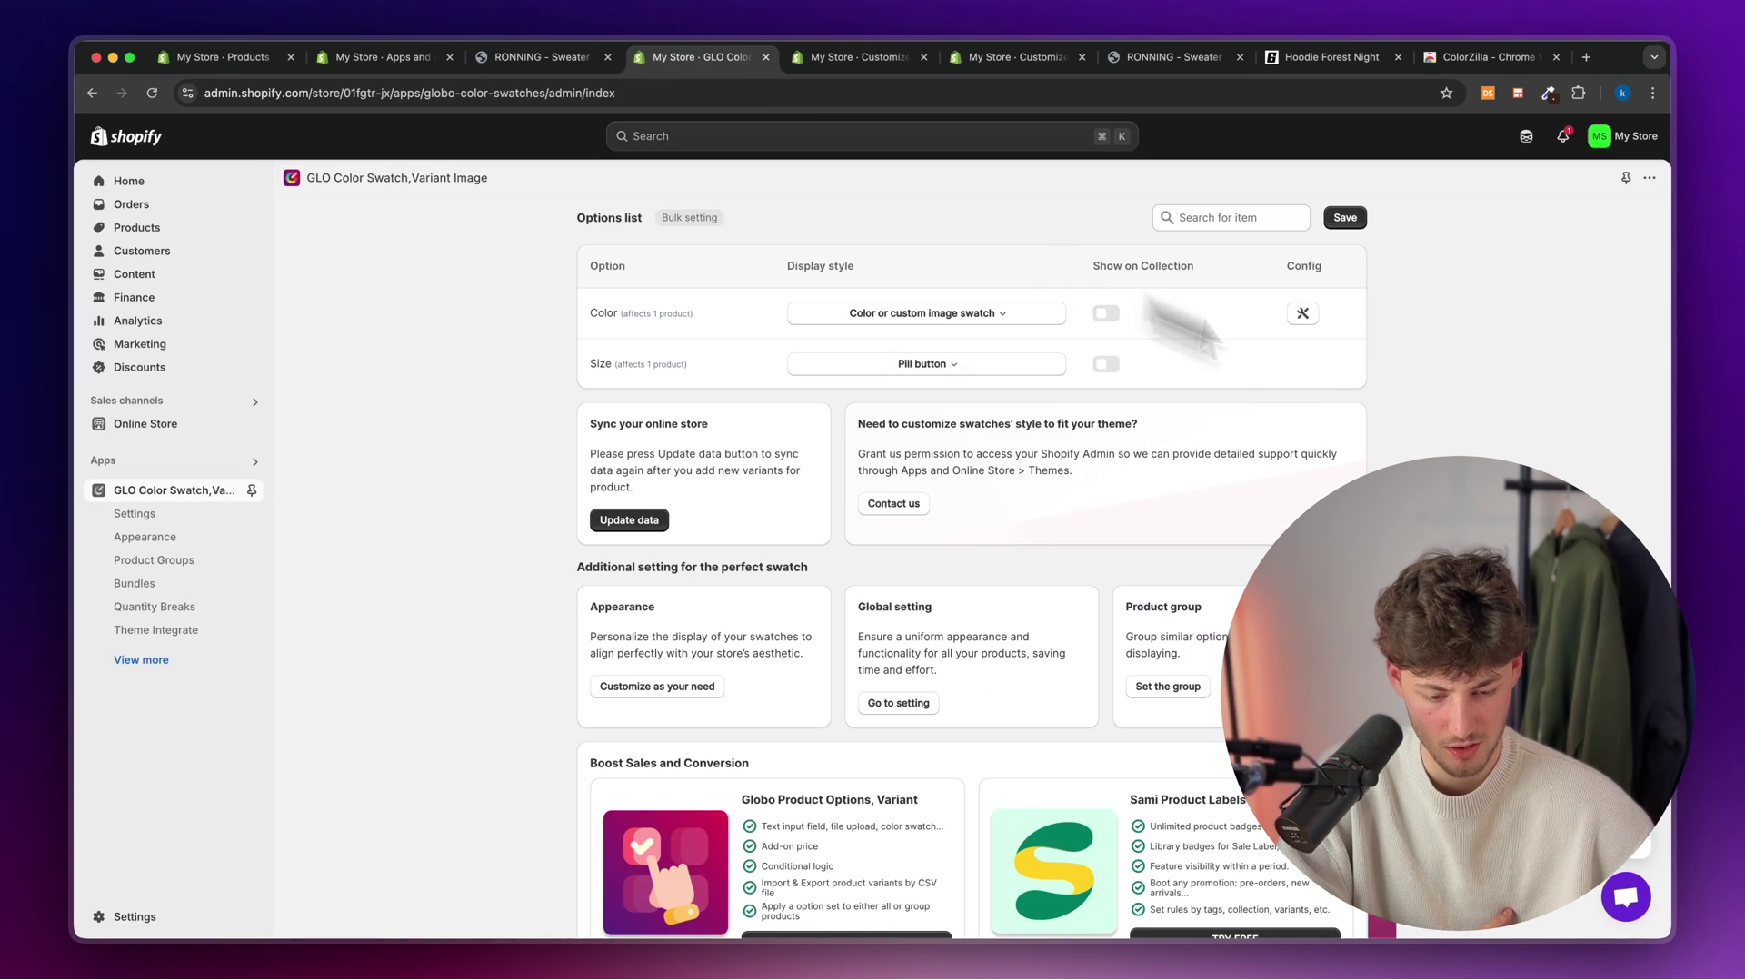
pyautogui.click(542, 65)
pyautogui.click(168, 100)
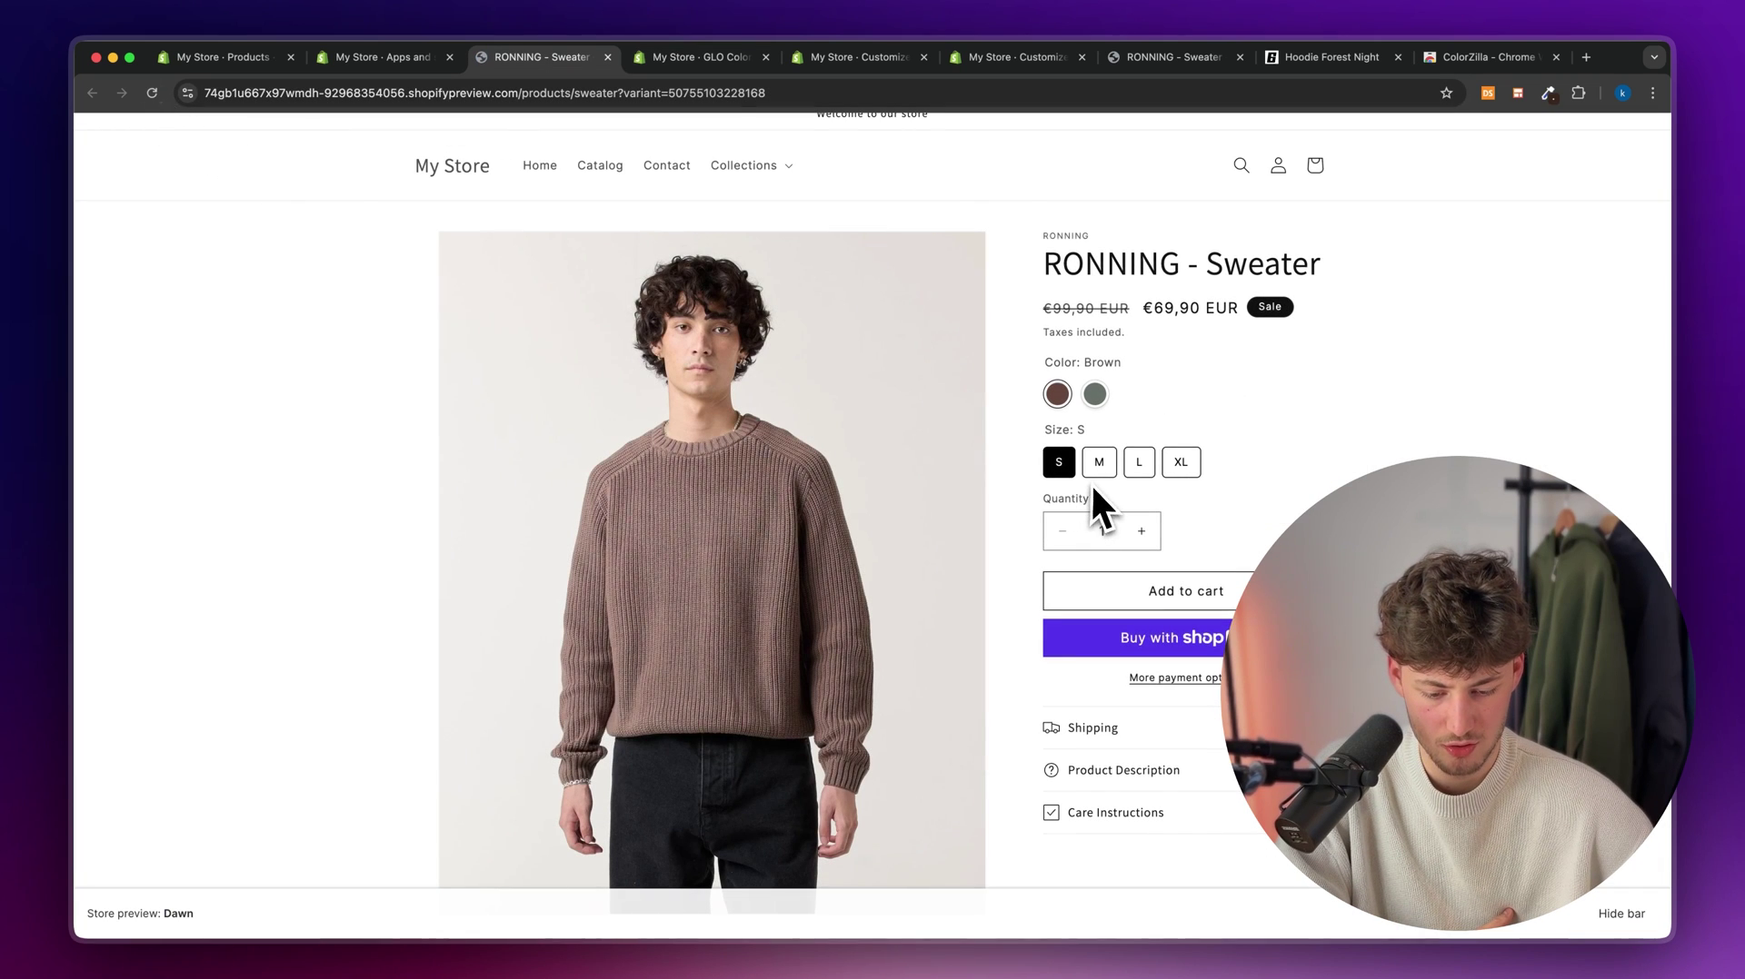
pyautogui.click(151, 94)
pyautogui.click(686, 57)
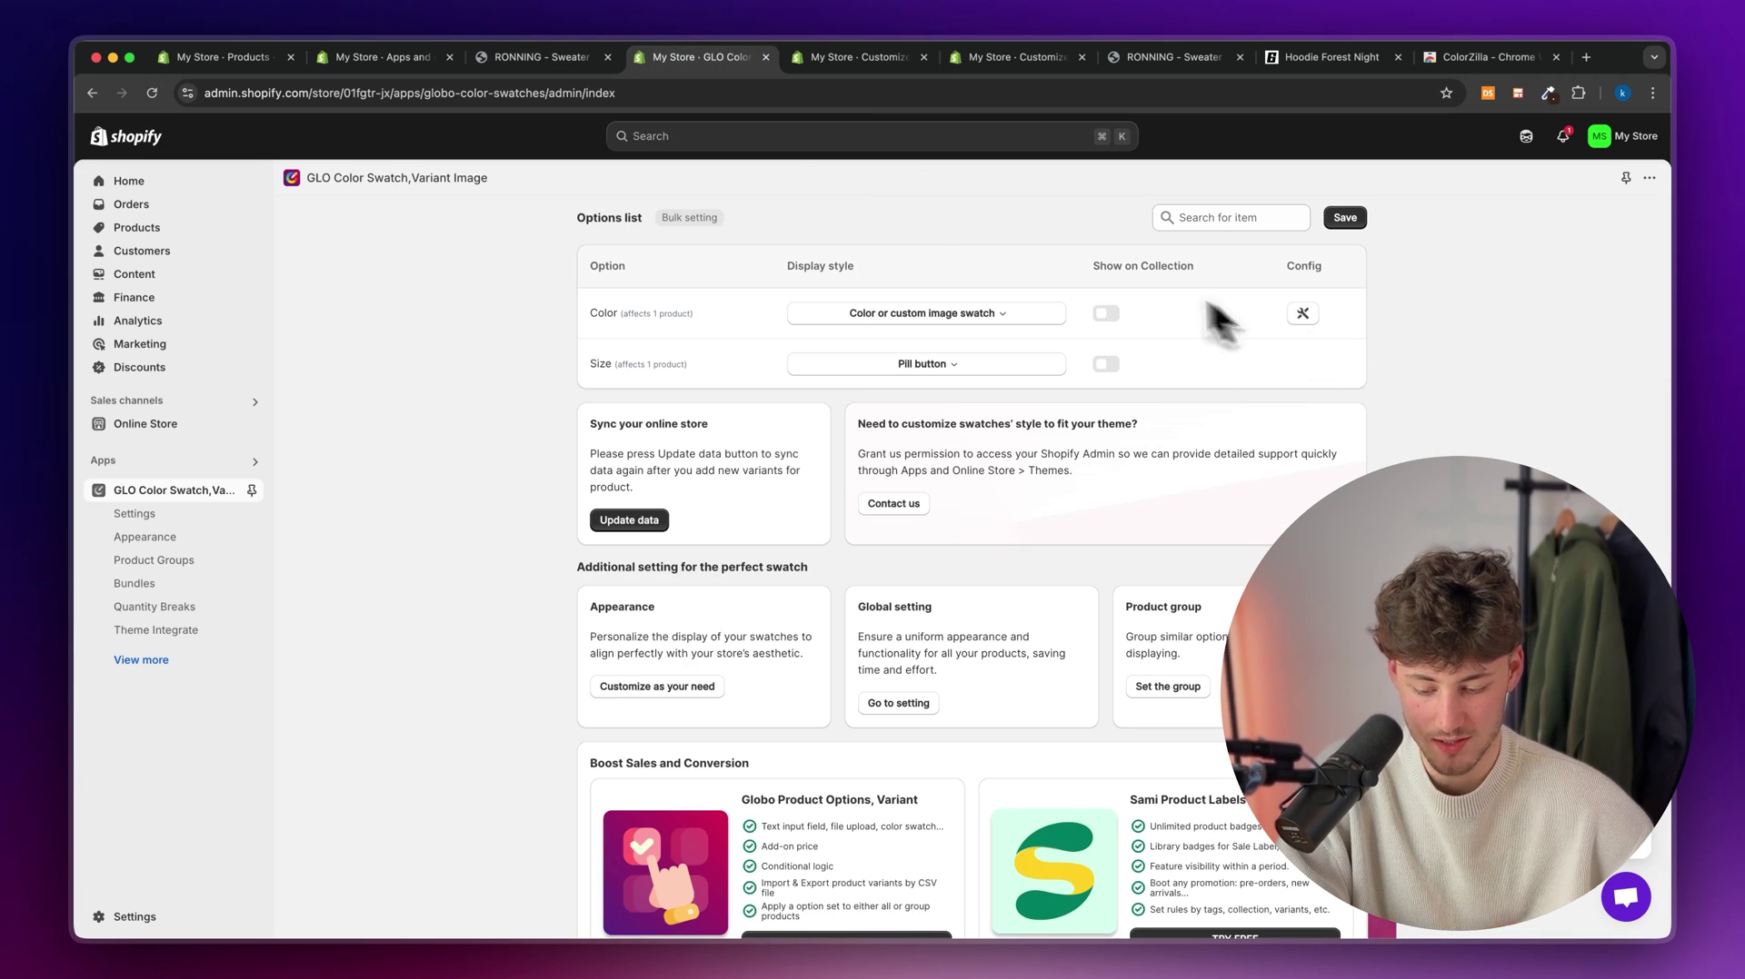
# - Test the sweater's Green and Brown swatches and the L and XL size pills on the storefront
pyautogui.click(538, 58)
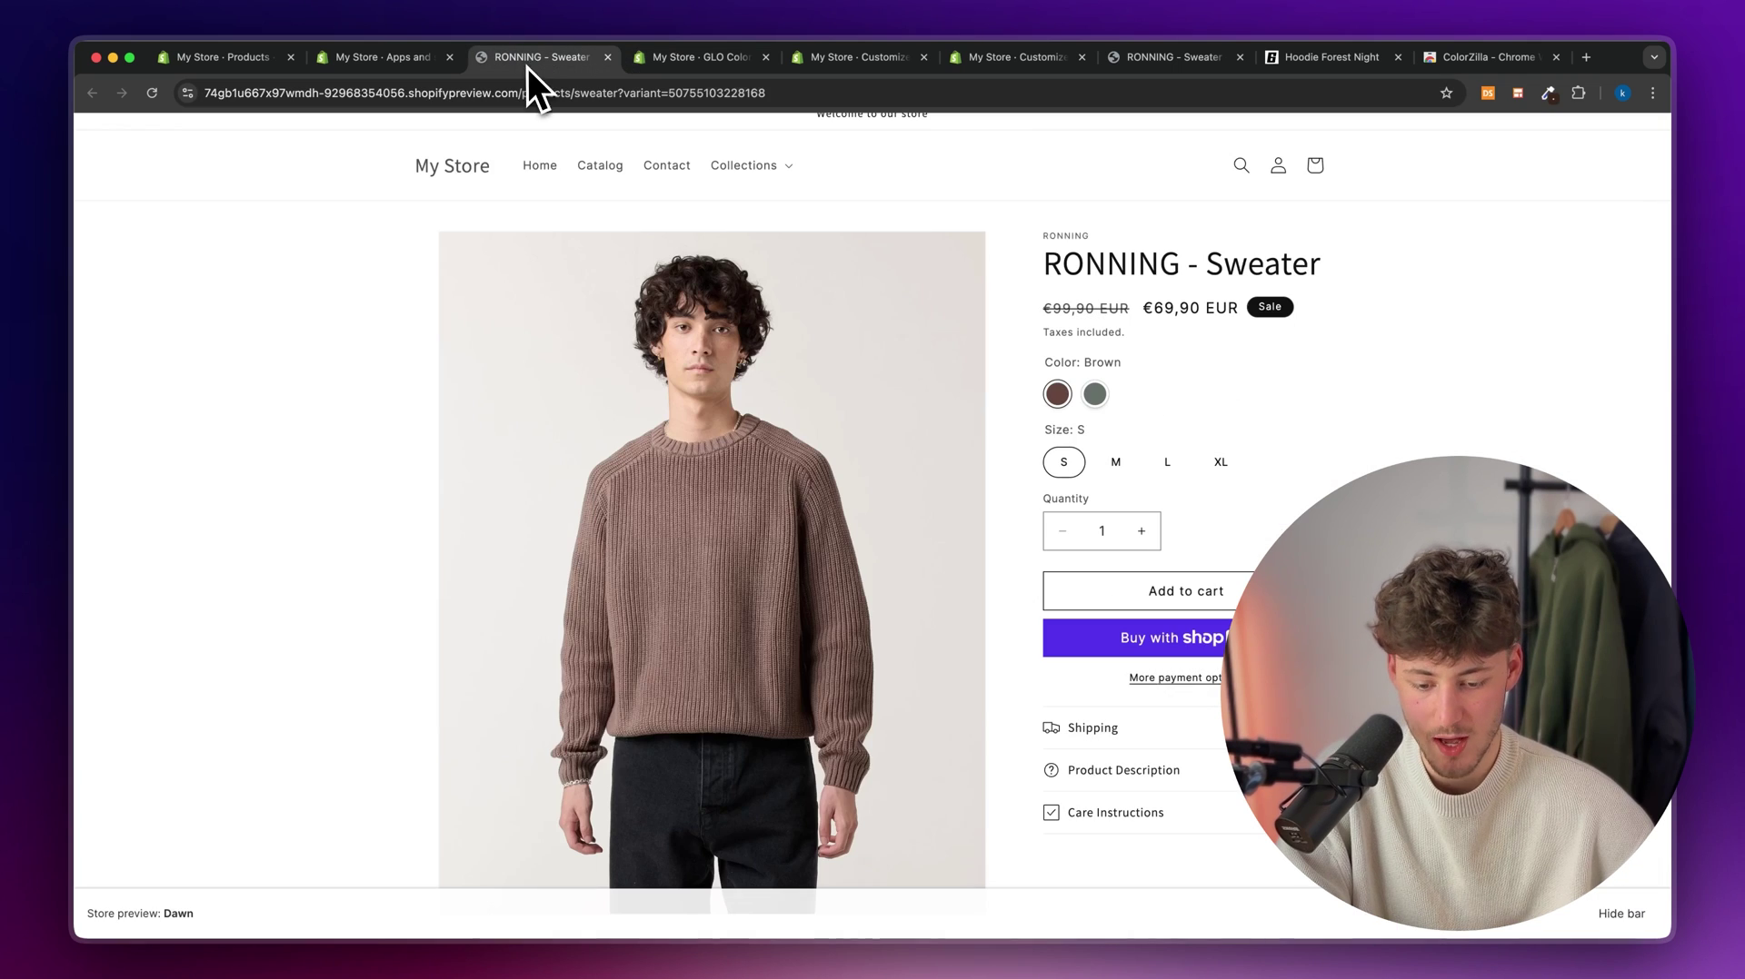
pyautogui.click(1094, 392)
pyautogui.click(1059, 394)
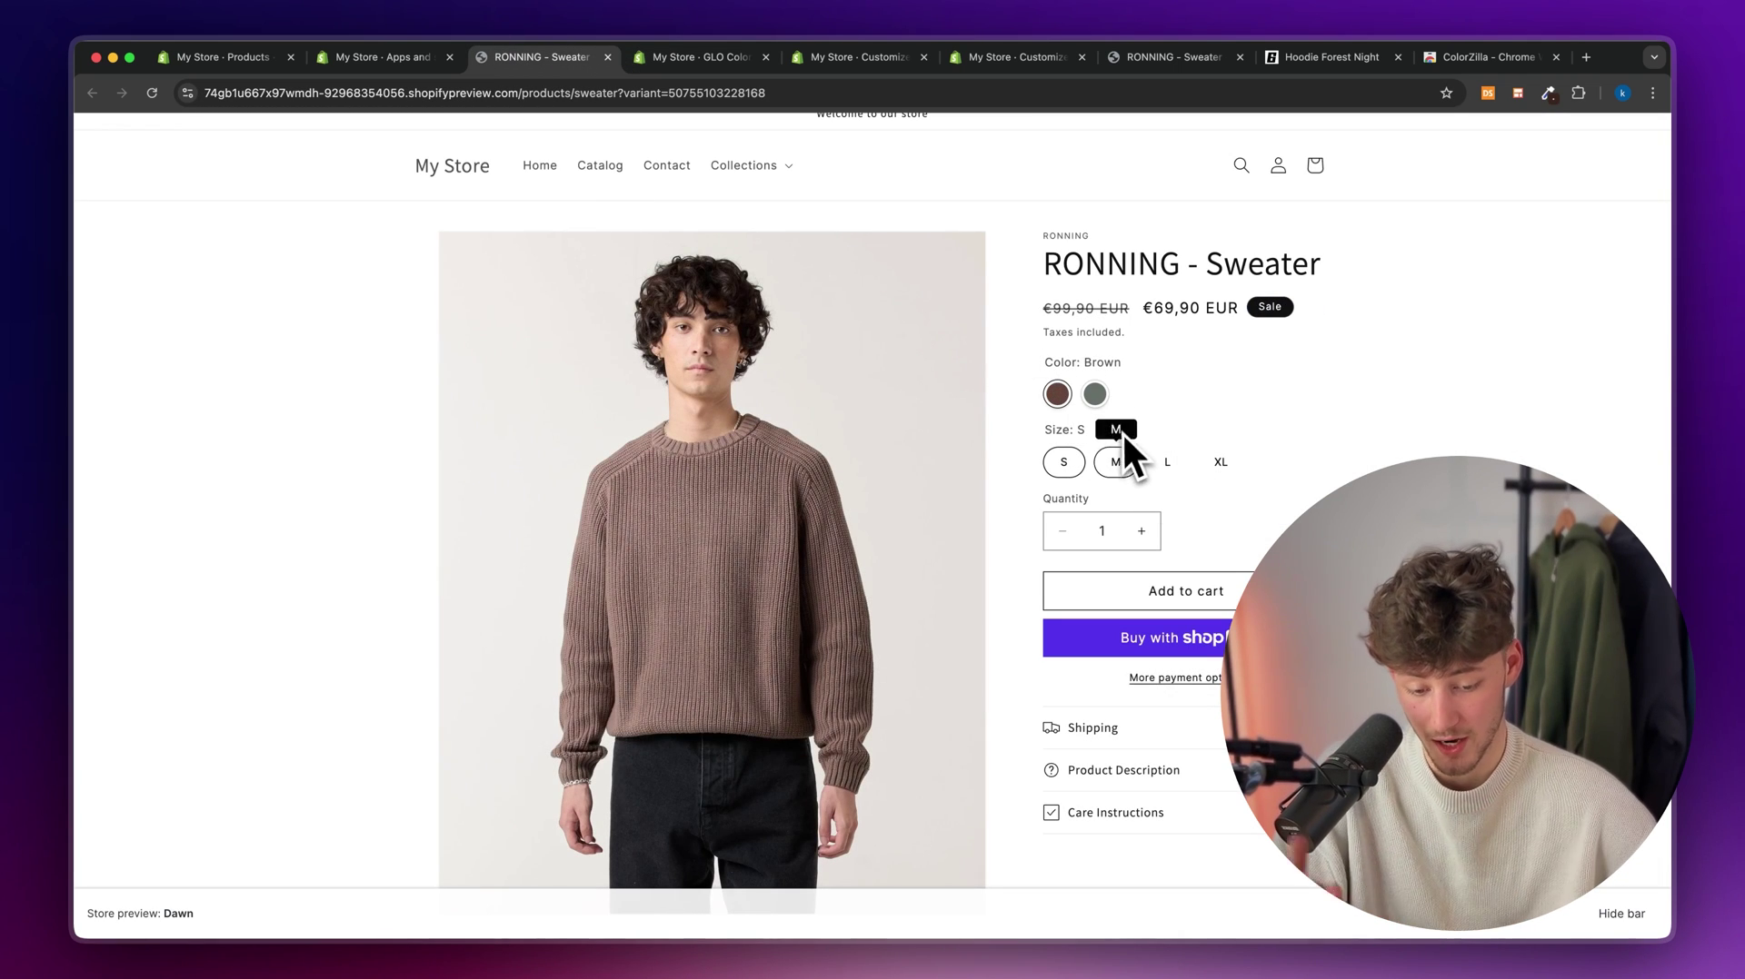
pyautogui.click(1096, 392)
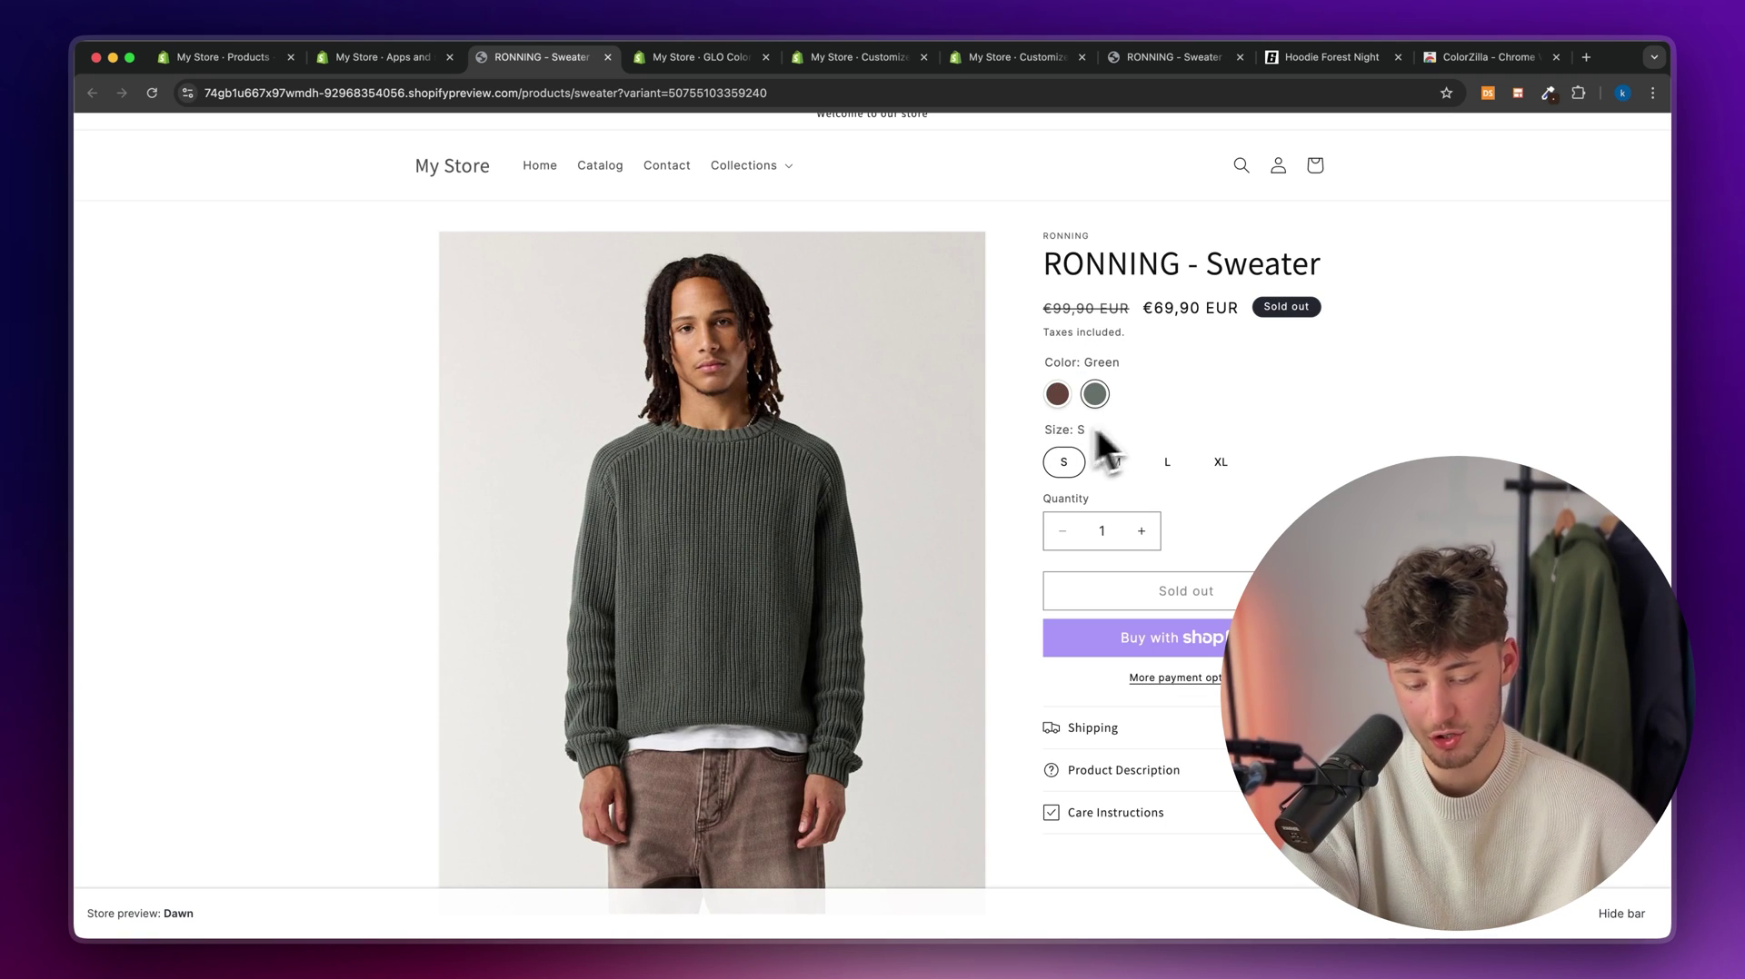
pyautogui.click(1167, 464)
pyautogui.click(1222, 465)
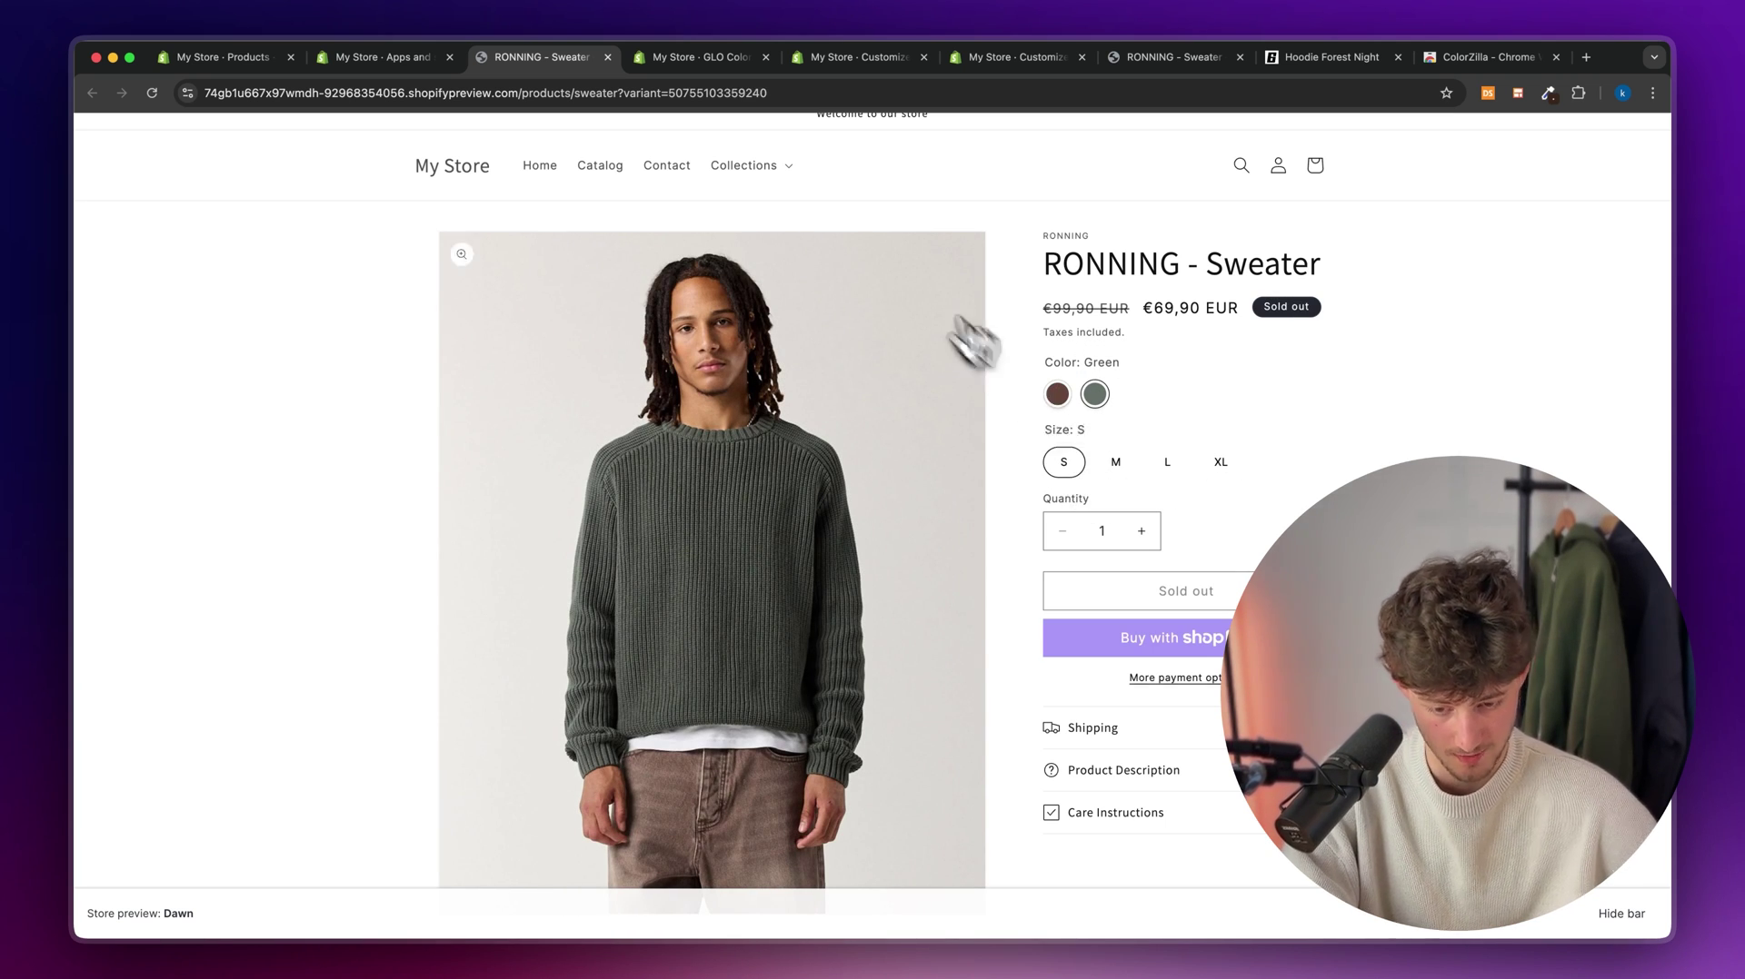
pyautogui.click(812, 60)
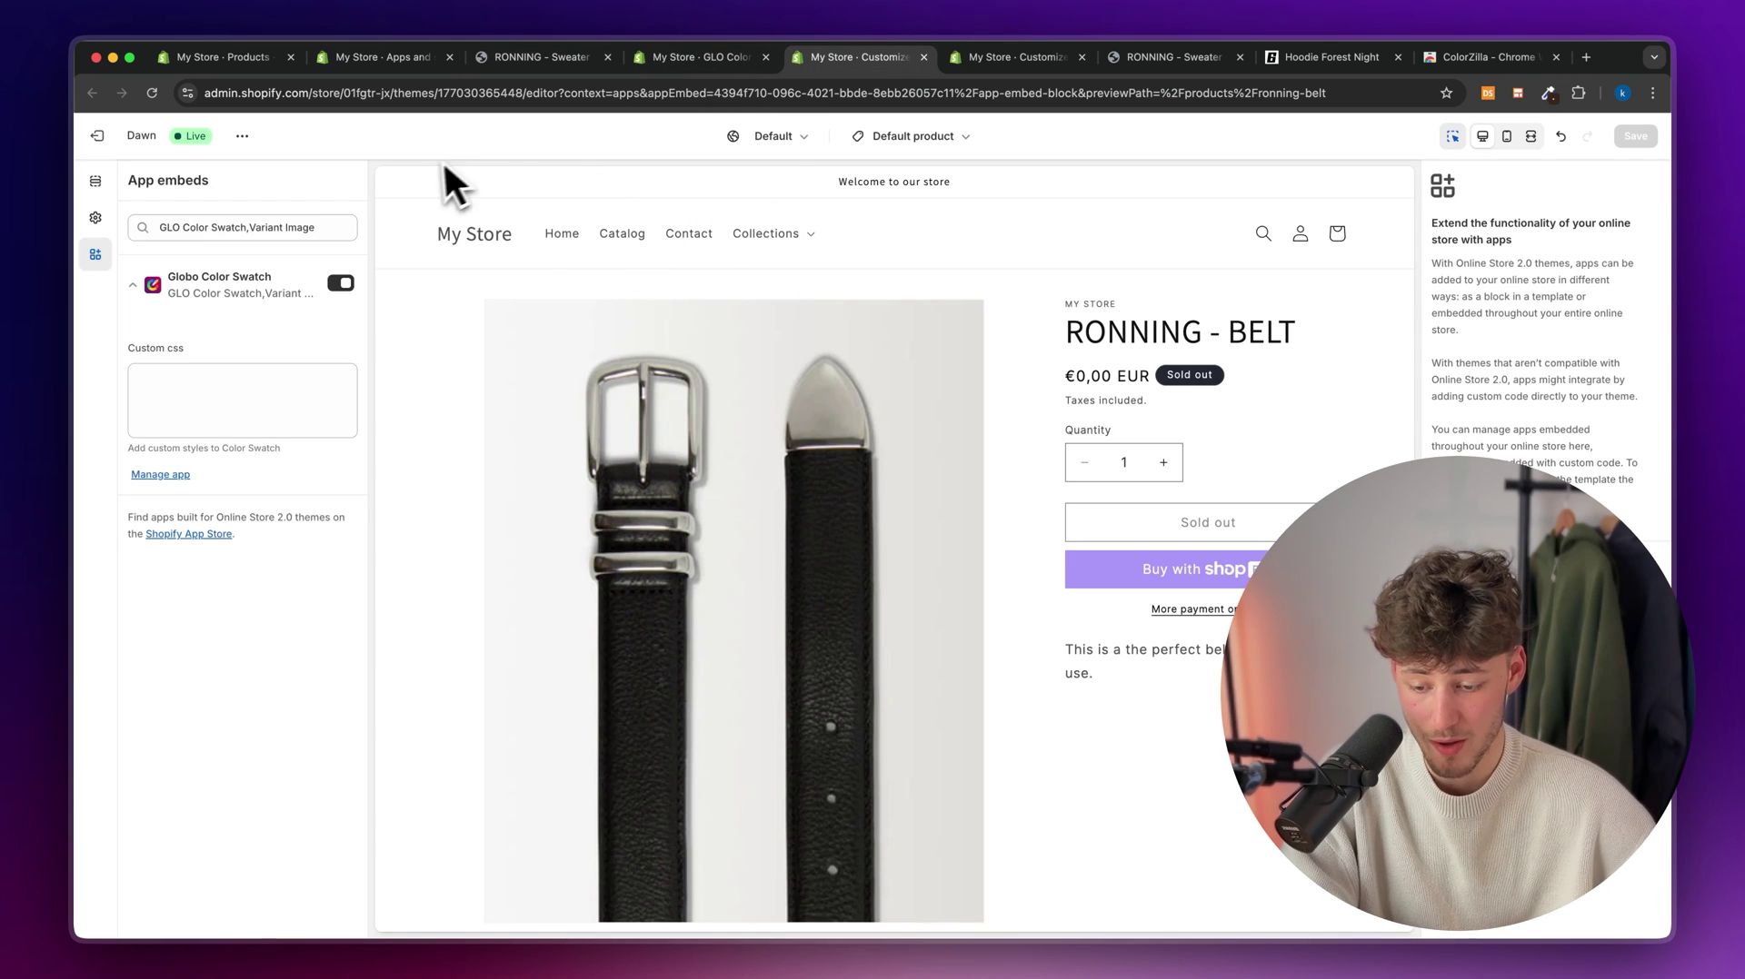
# - Switch the theme editor preview product to RONNING - Sweater
pyautogui.click(95, 218)
pyautogui.click(101, 181)
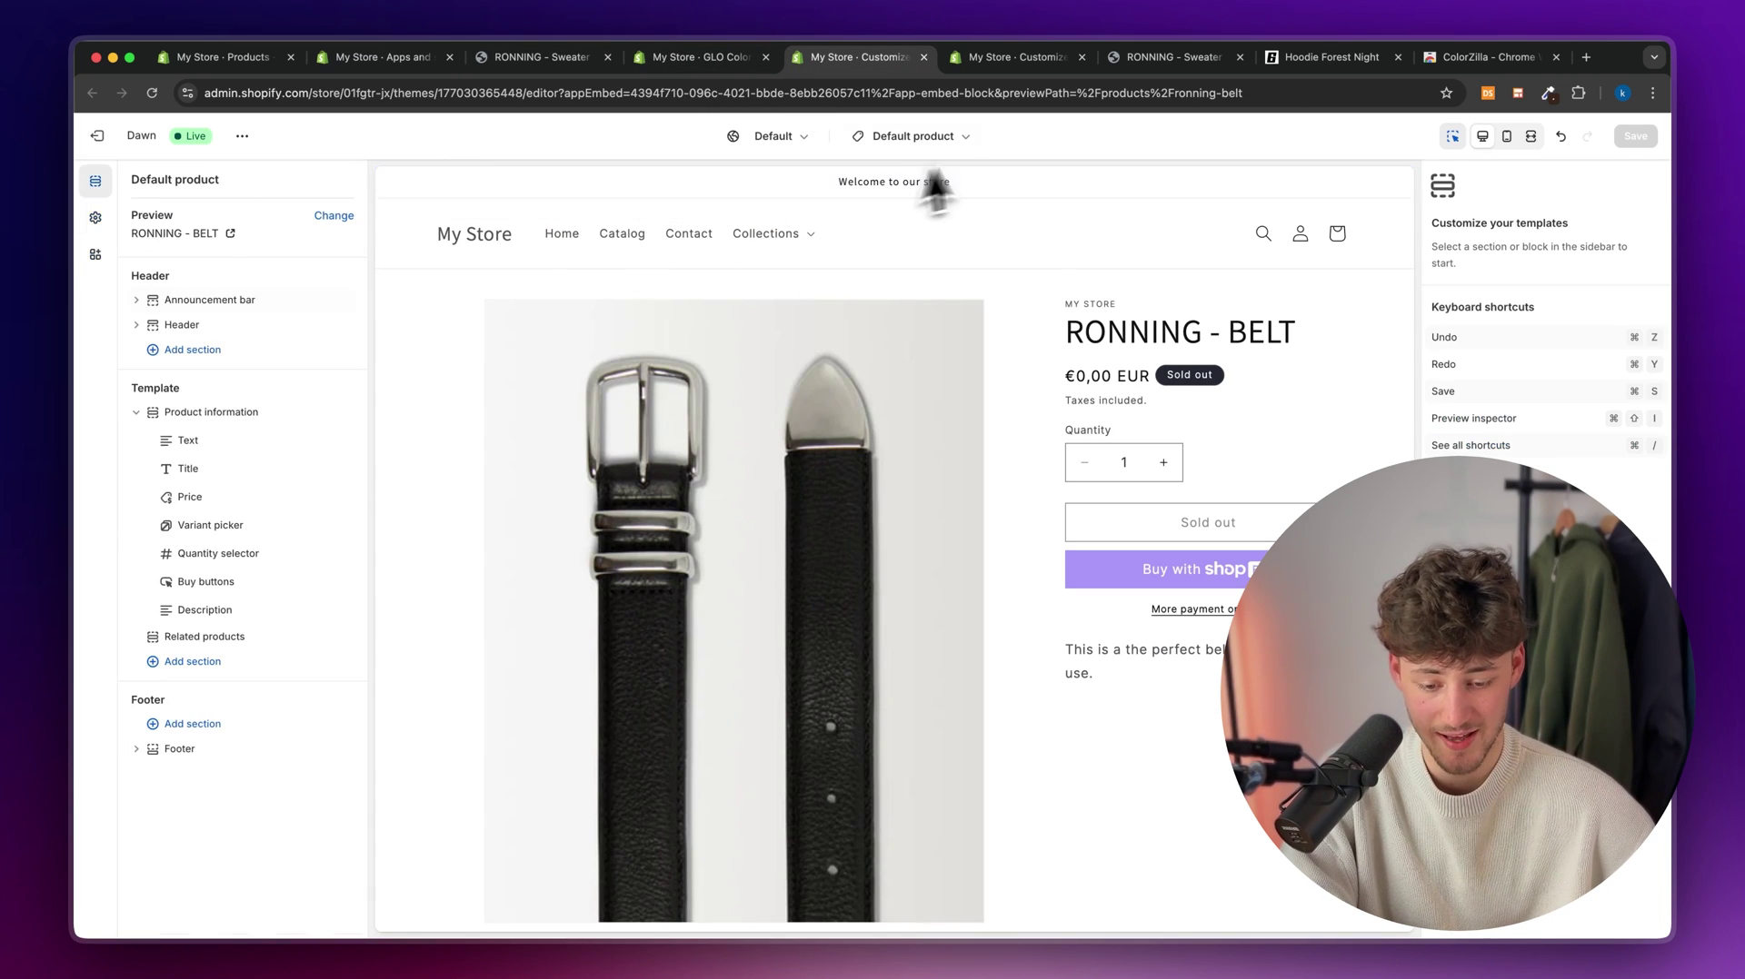
pyautogui.click(333, 216)
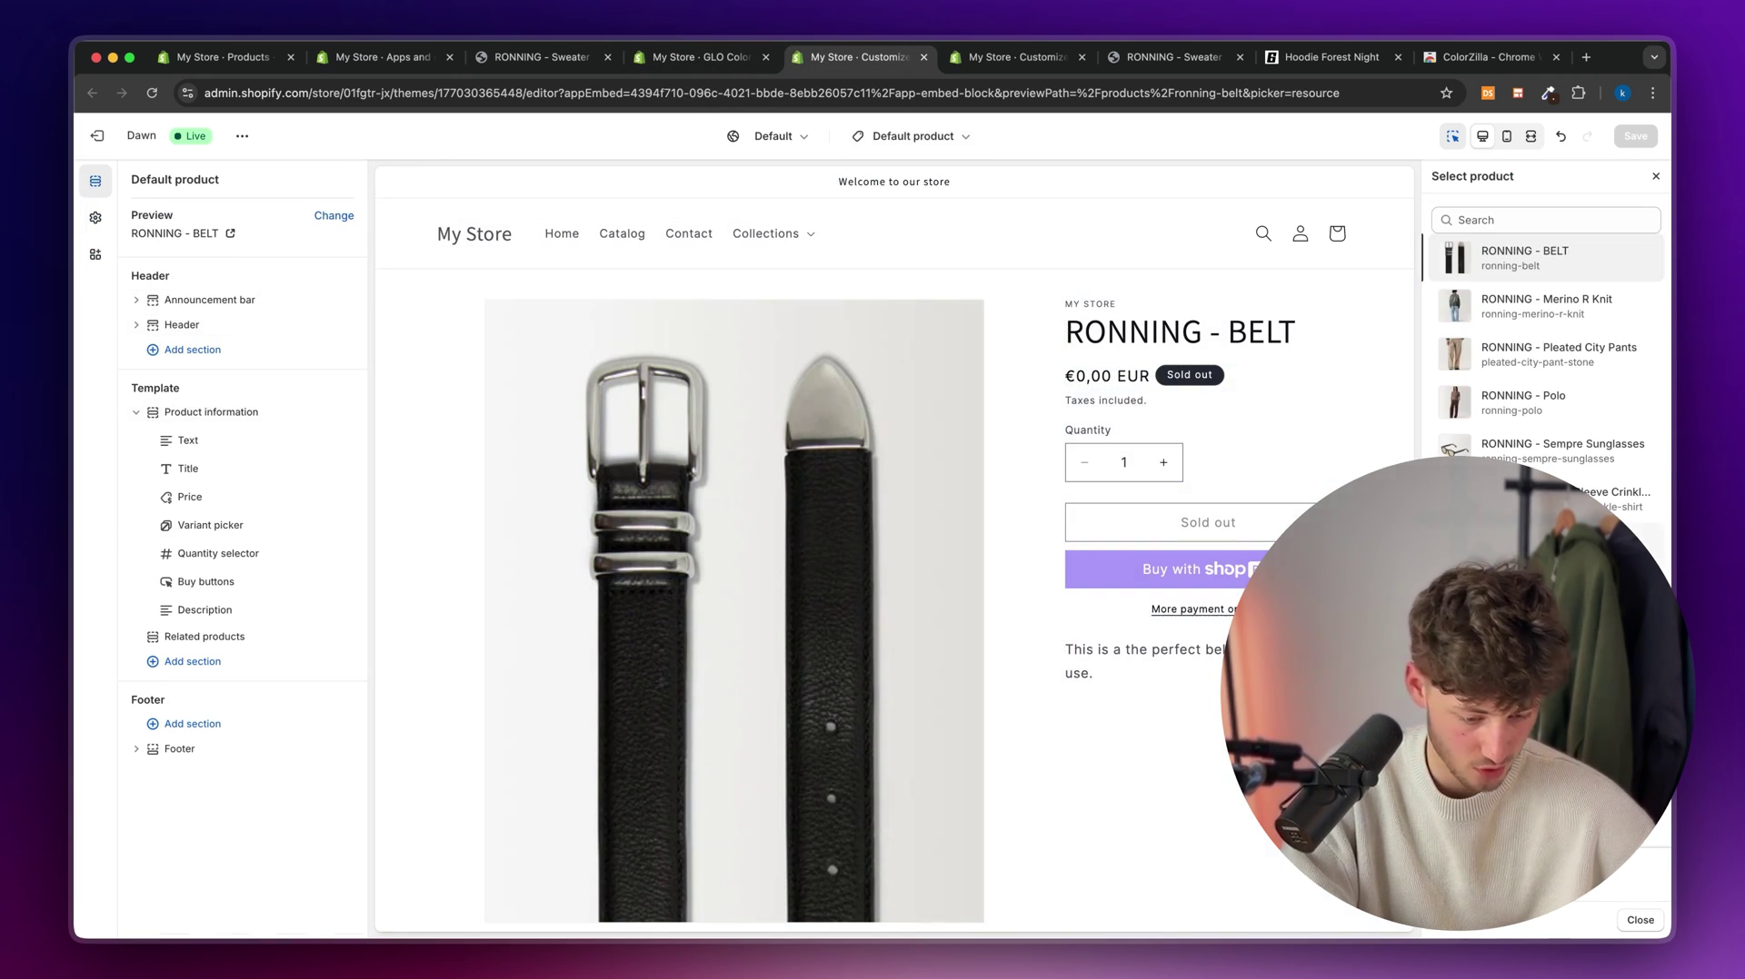
pyautogui.click(1535, 416)
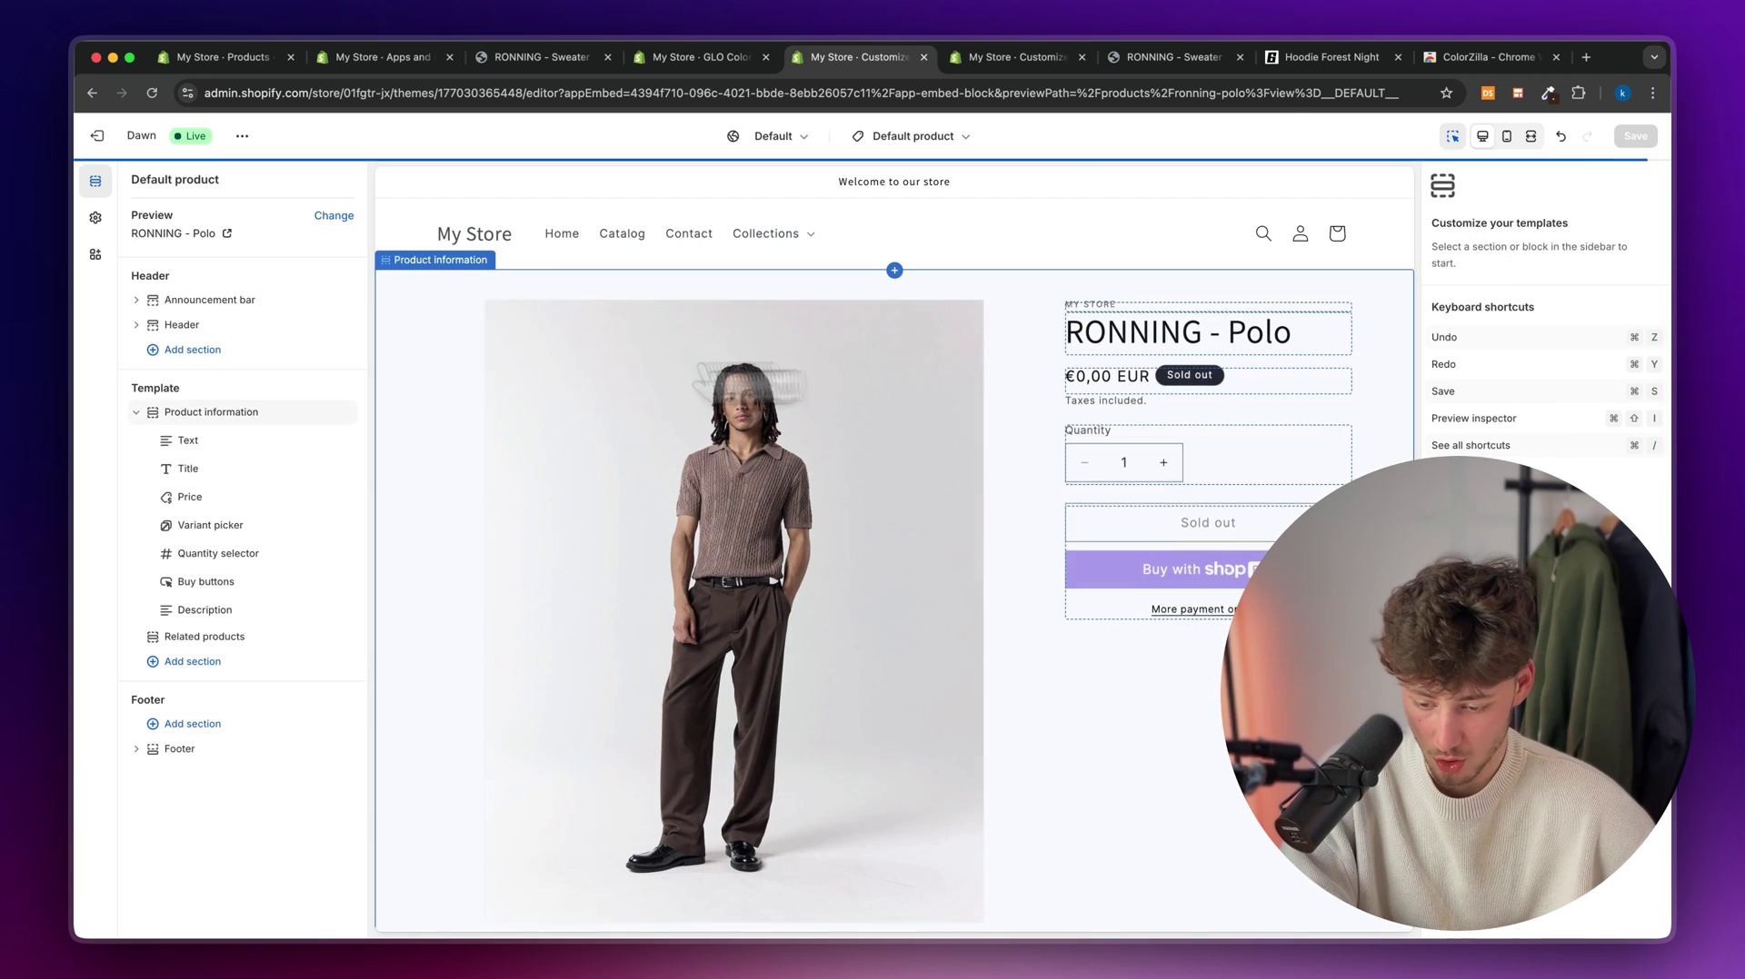
pyautogui.click(334, 216)
pyautogui.click(1535, 445)
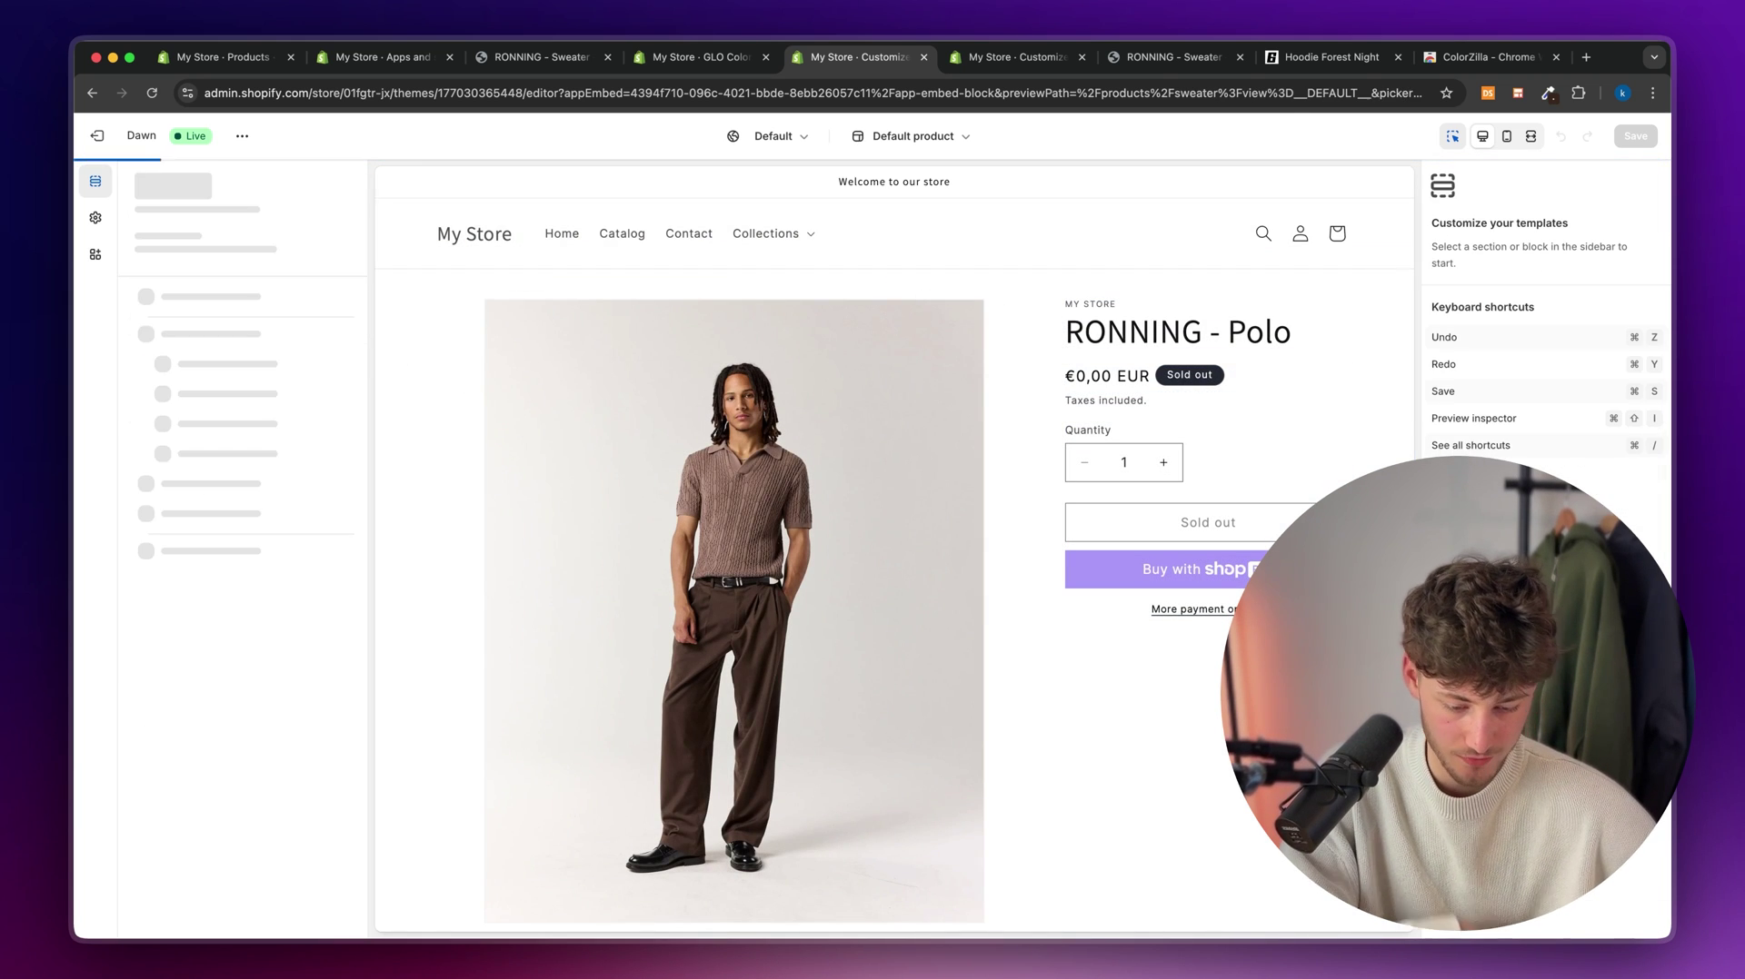
# - Open the Variant picker block's settings in the Product information section
pyautogui.click(1166, 454)
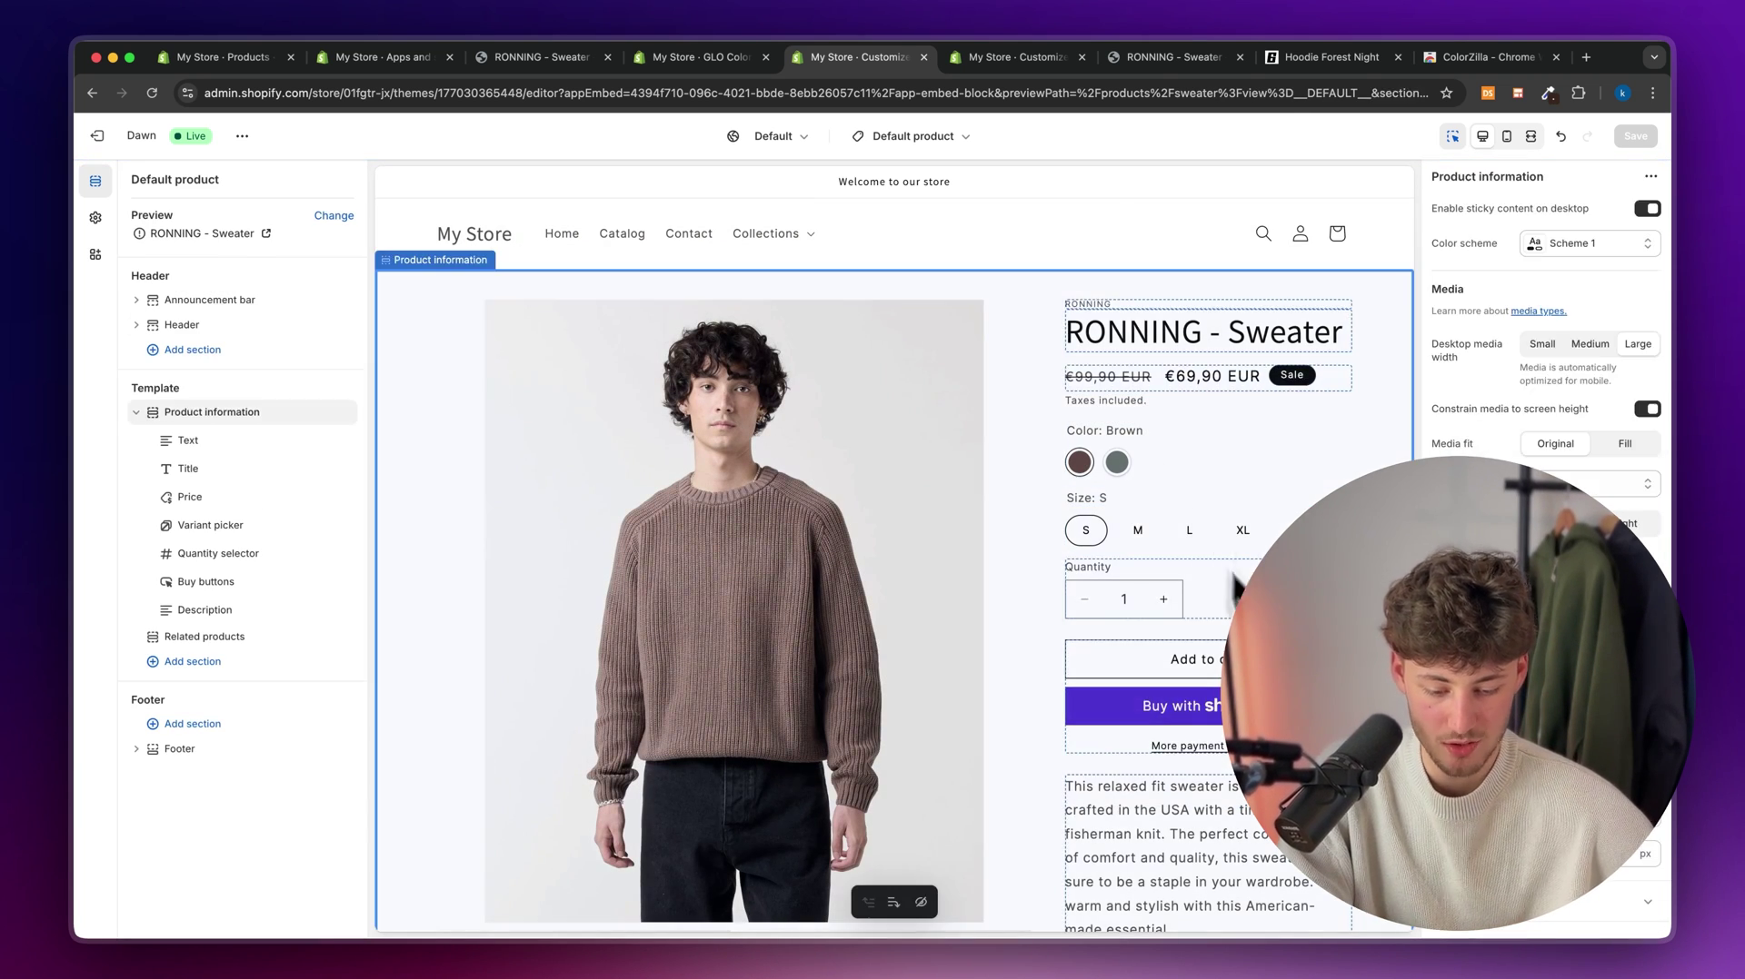
pyautogui.scroll(-2, 1167, 559)
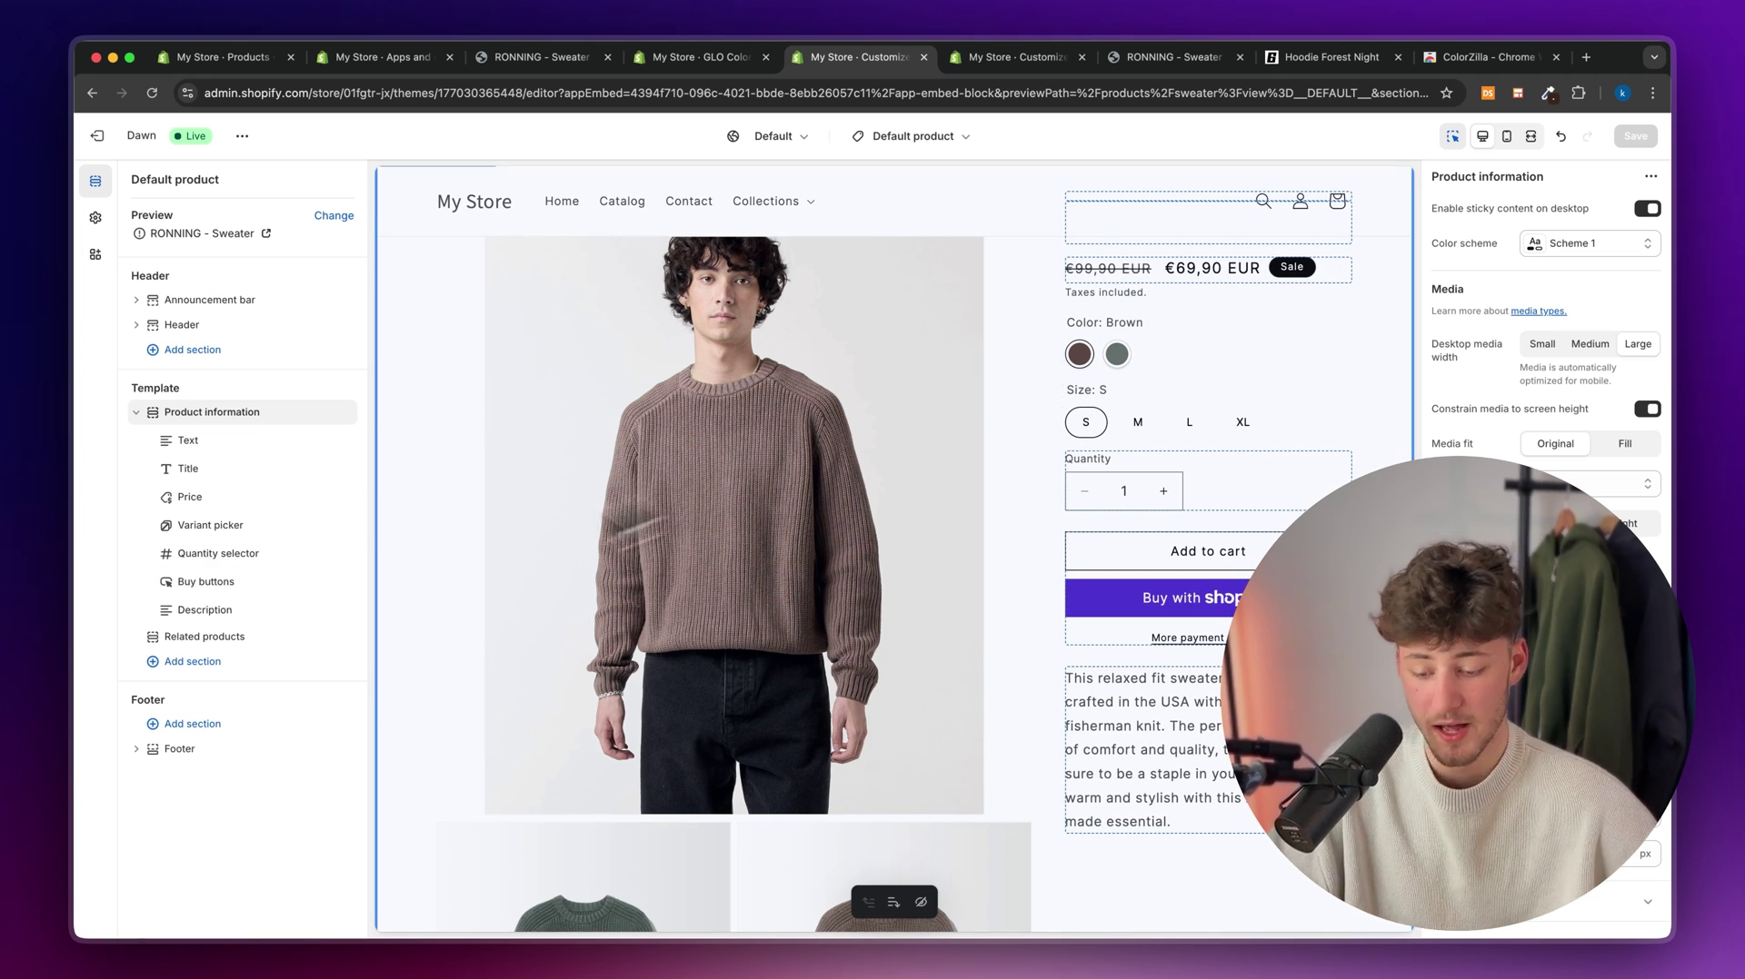
pyautogui.click(214, 498)
pyautogui.click(228, 545)
pyautogui.press('Escape')
pyautogui.click(229, 527)
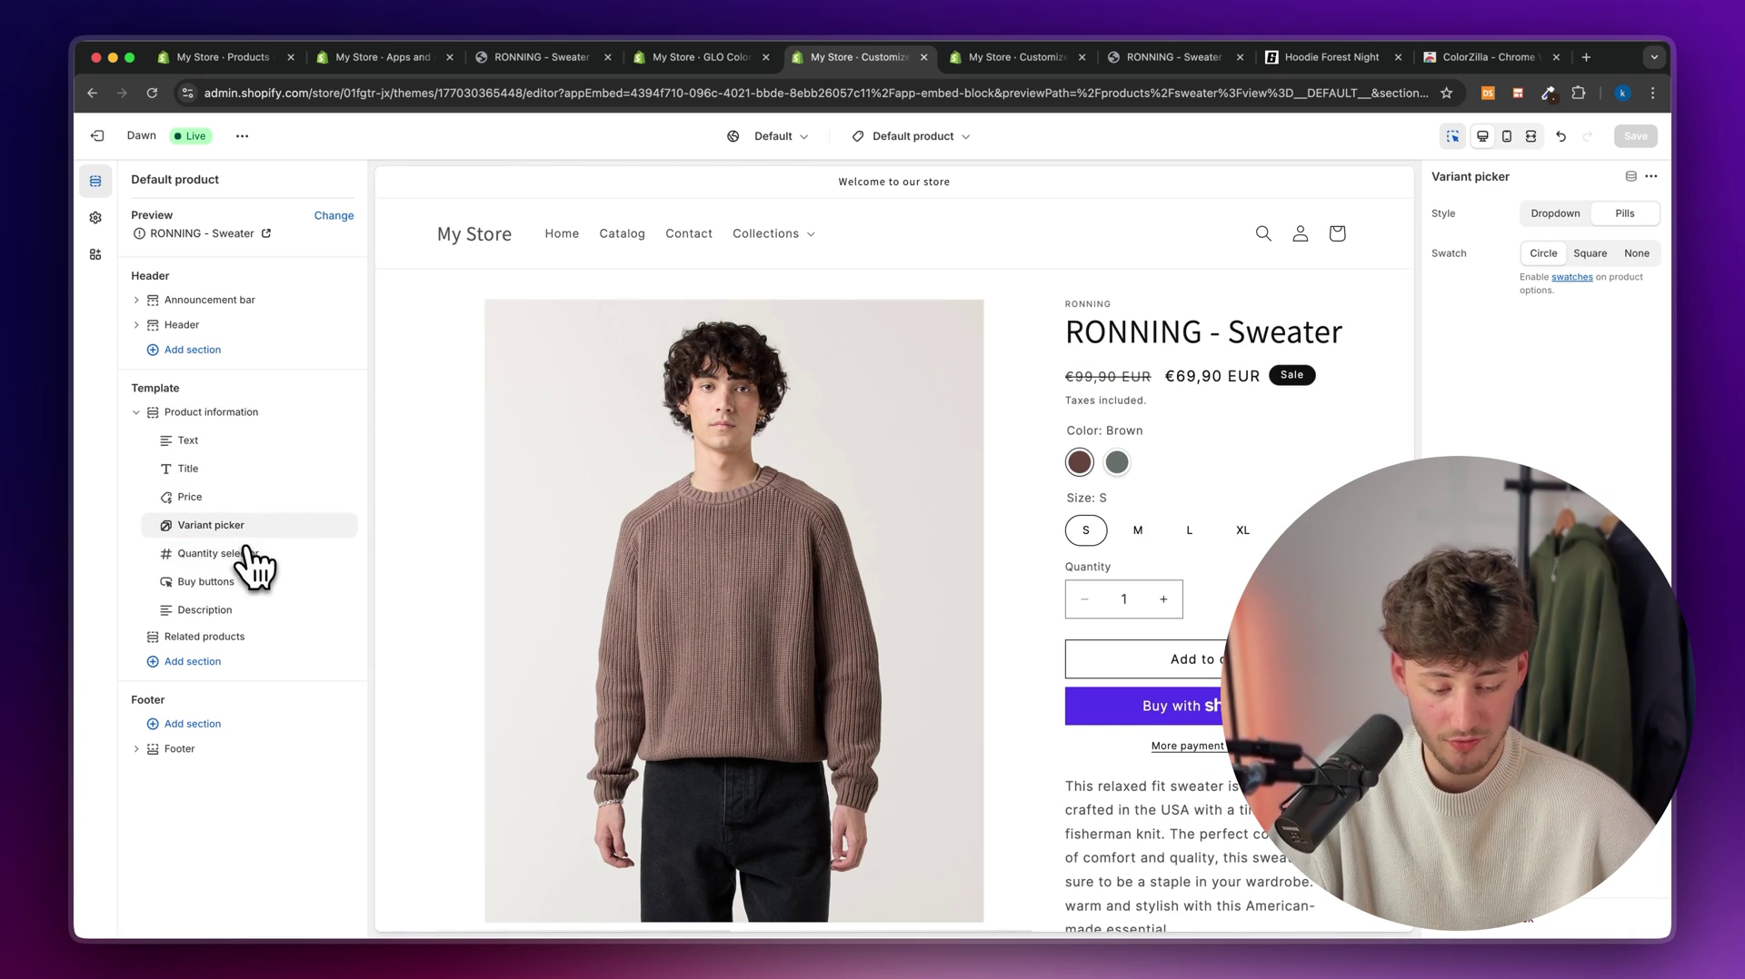
# - Try Dropdown style and Square swatches on the variant picker, then revert to Pills and Circle
pyautogui.moveTo(241, 544)
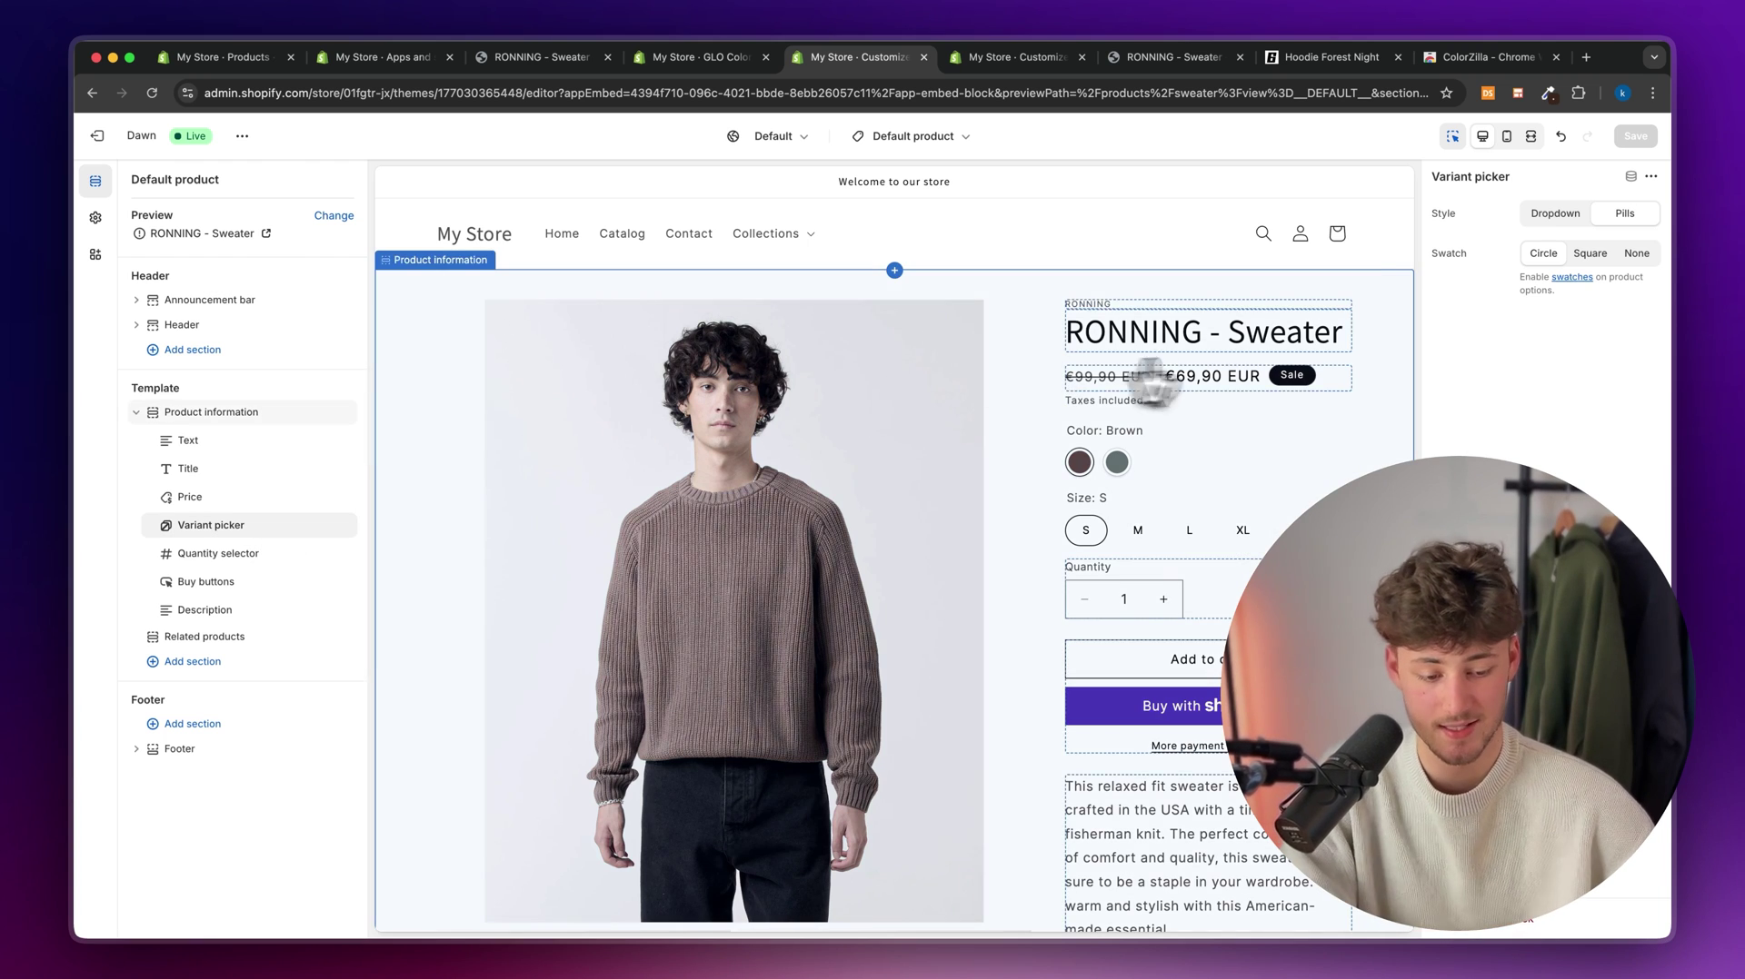
pyautogui.click(1555, 213)
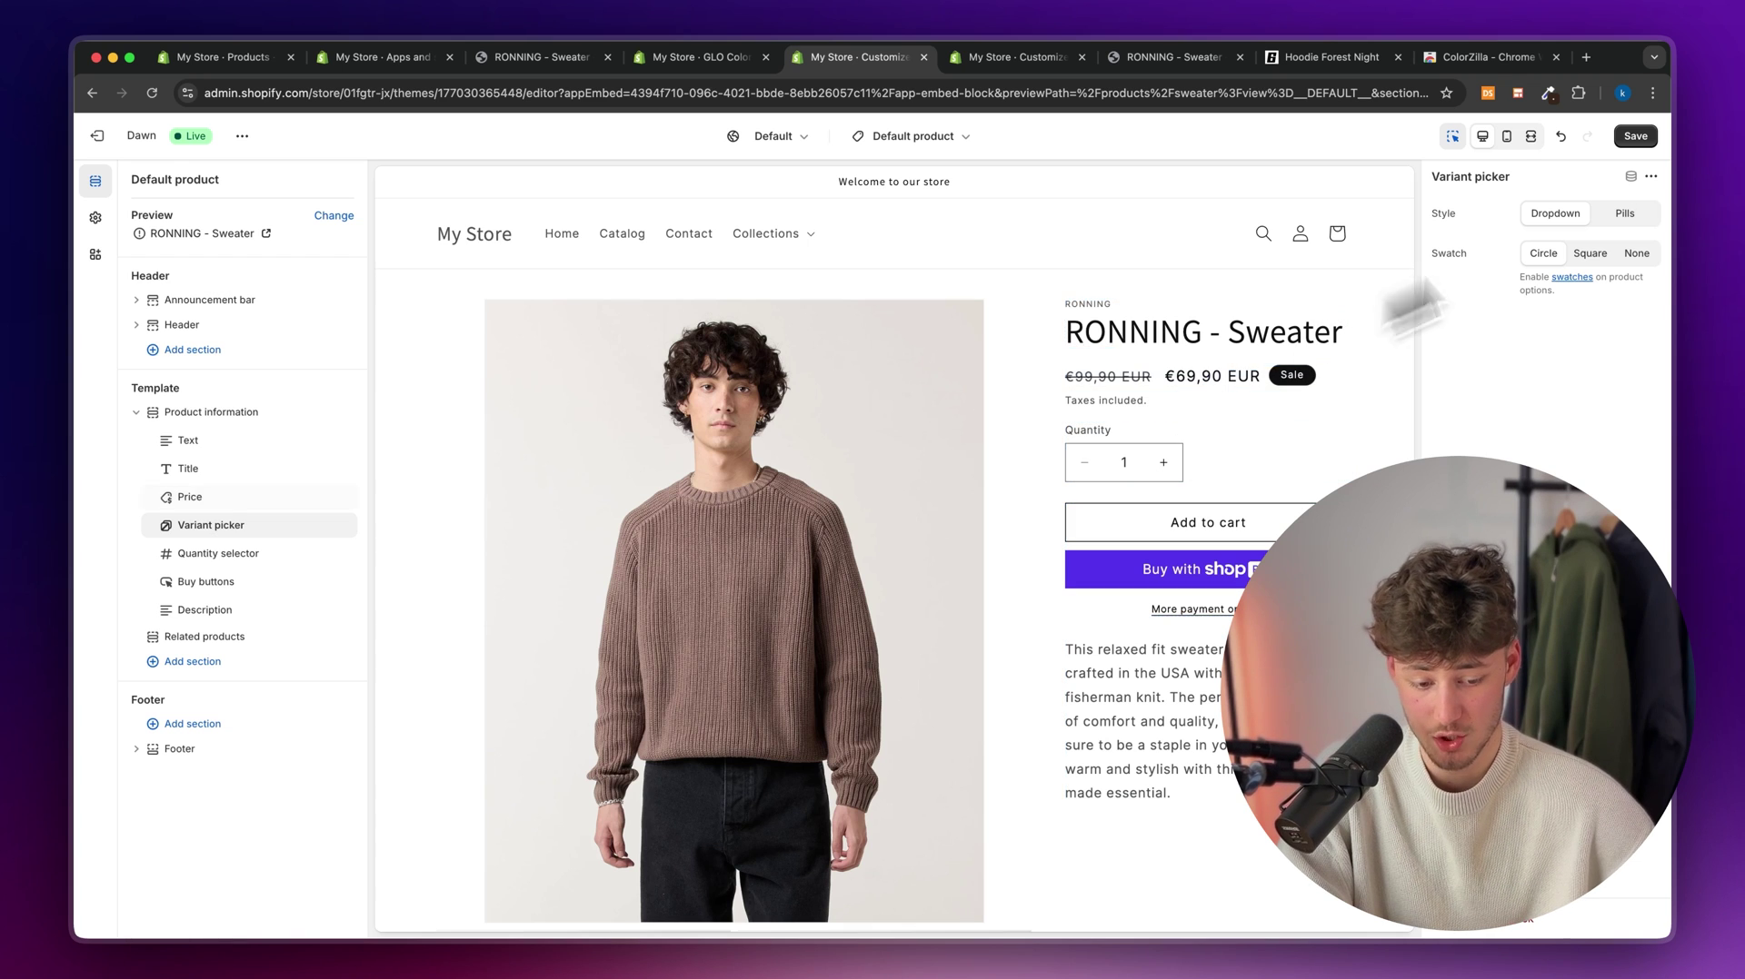
pyautogui.click(1618, 216)
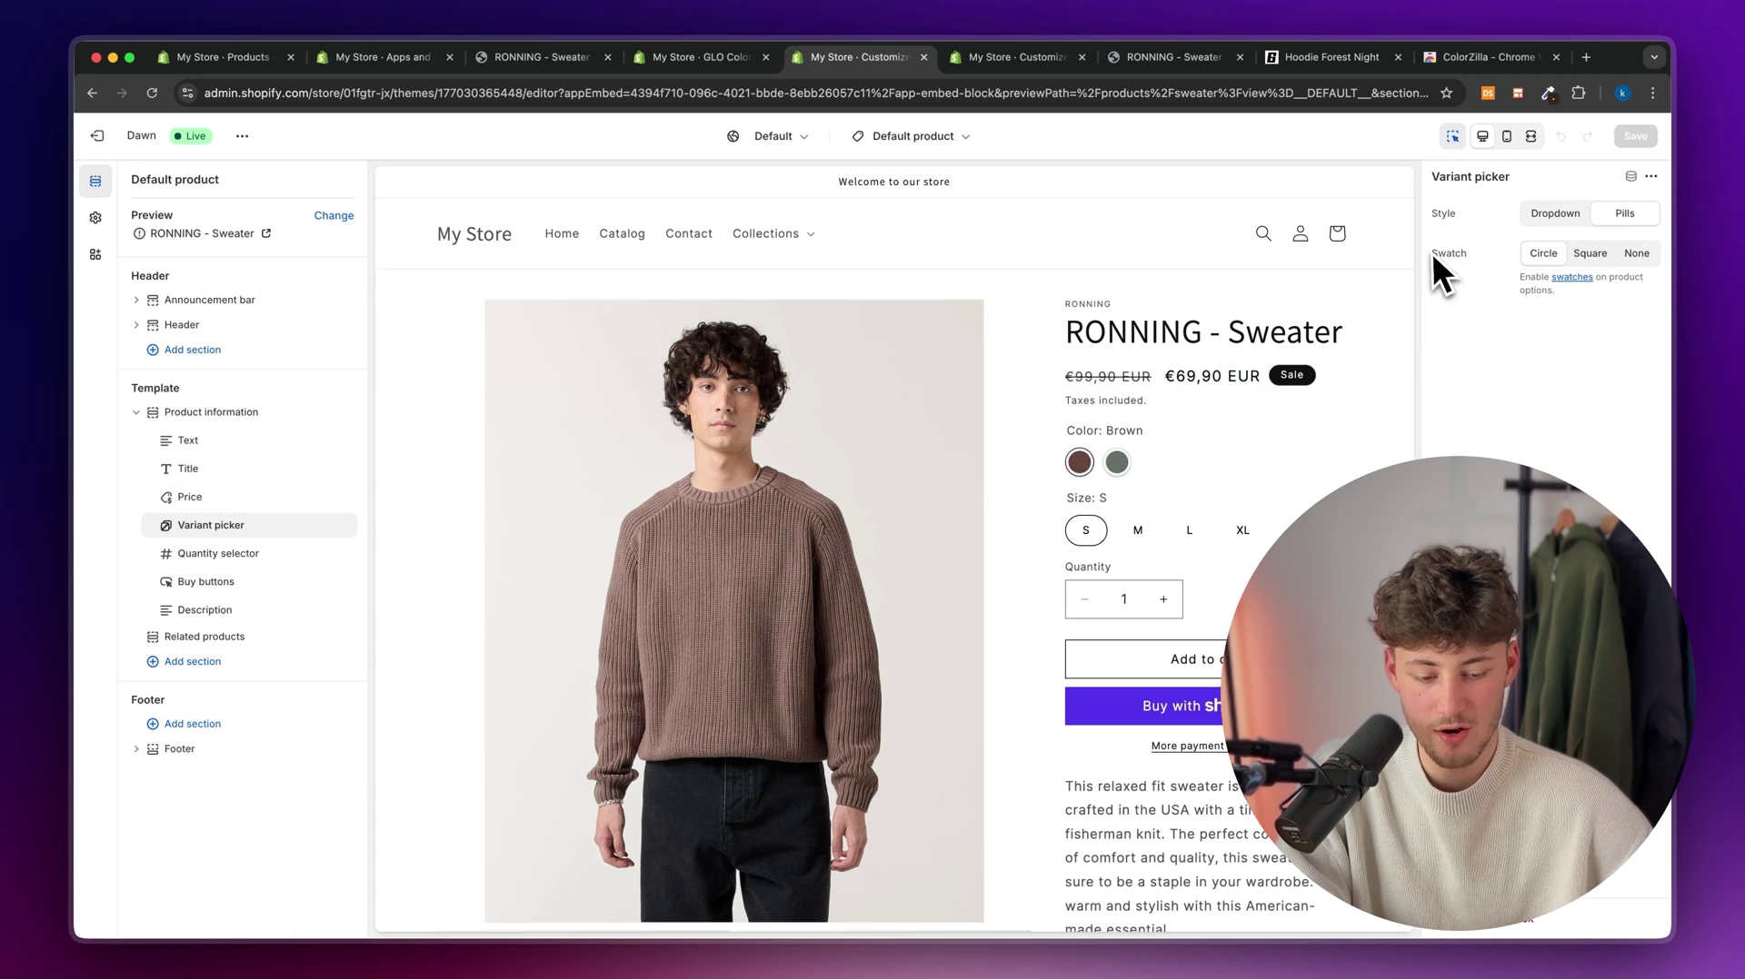
pyautogui.click(1595, 256)
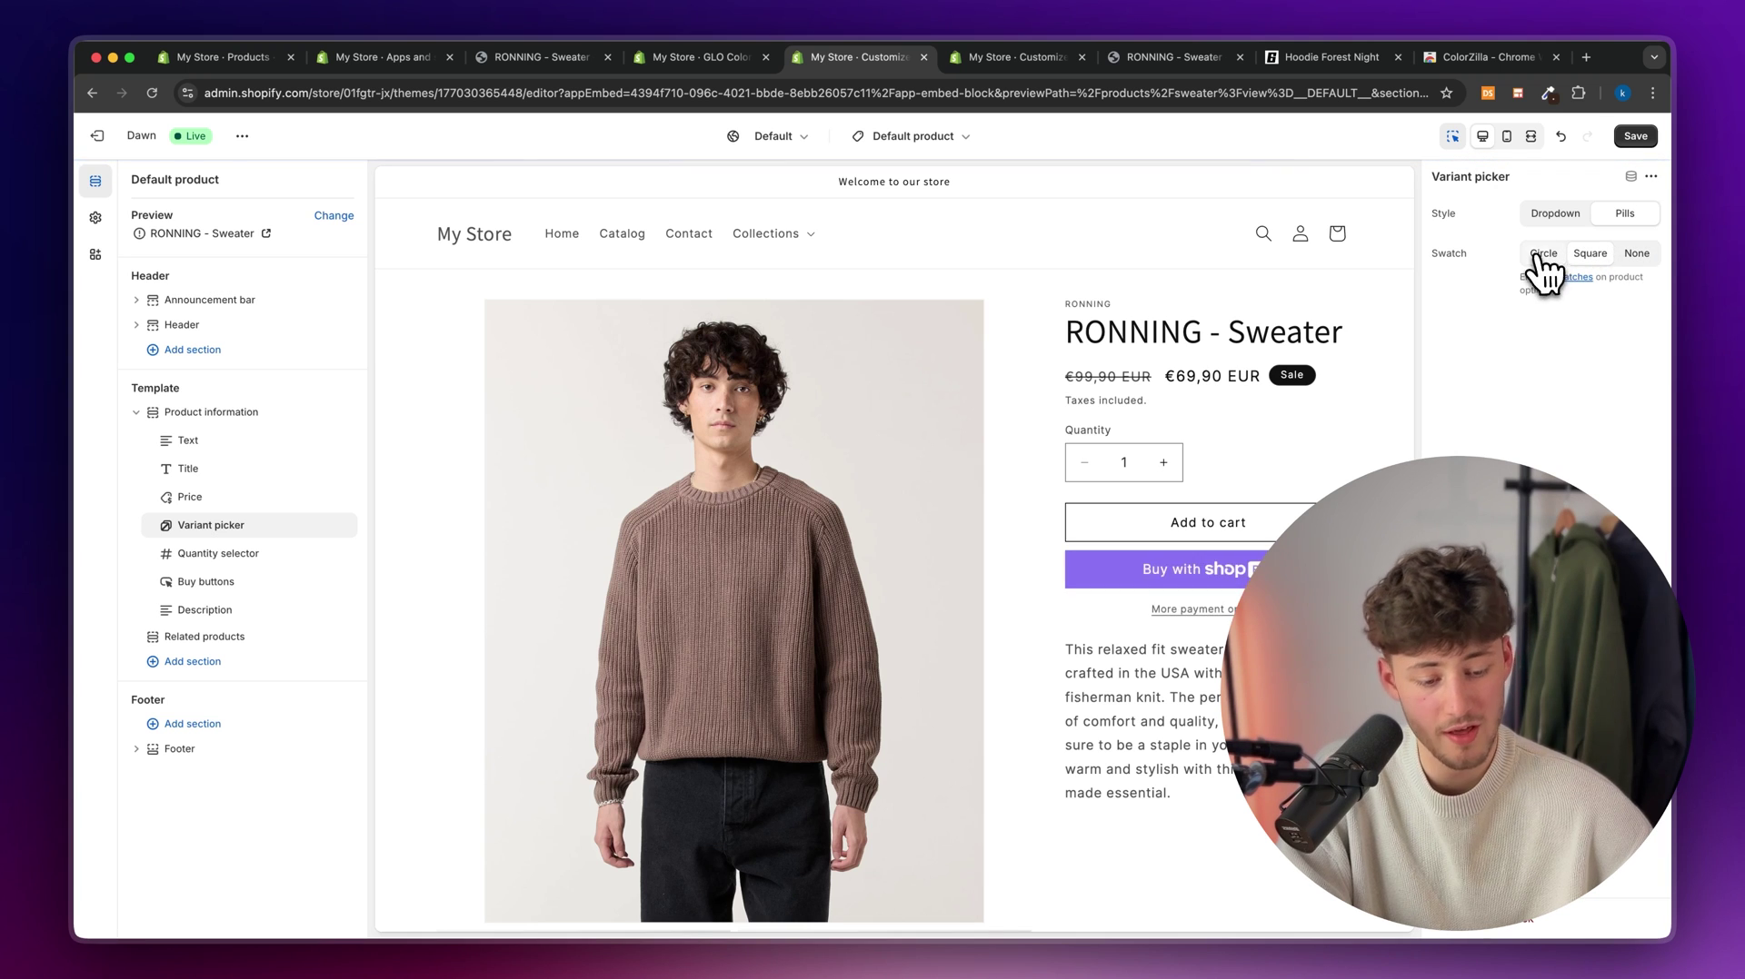
pyautogui.click(1543, 256)
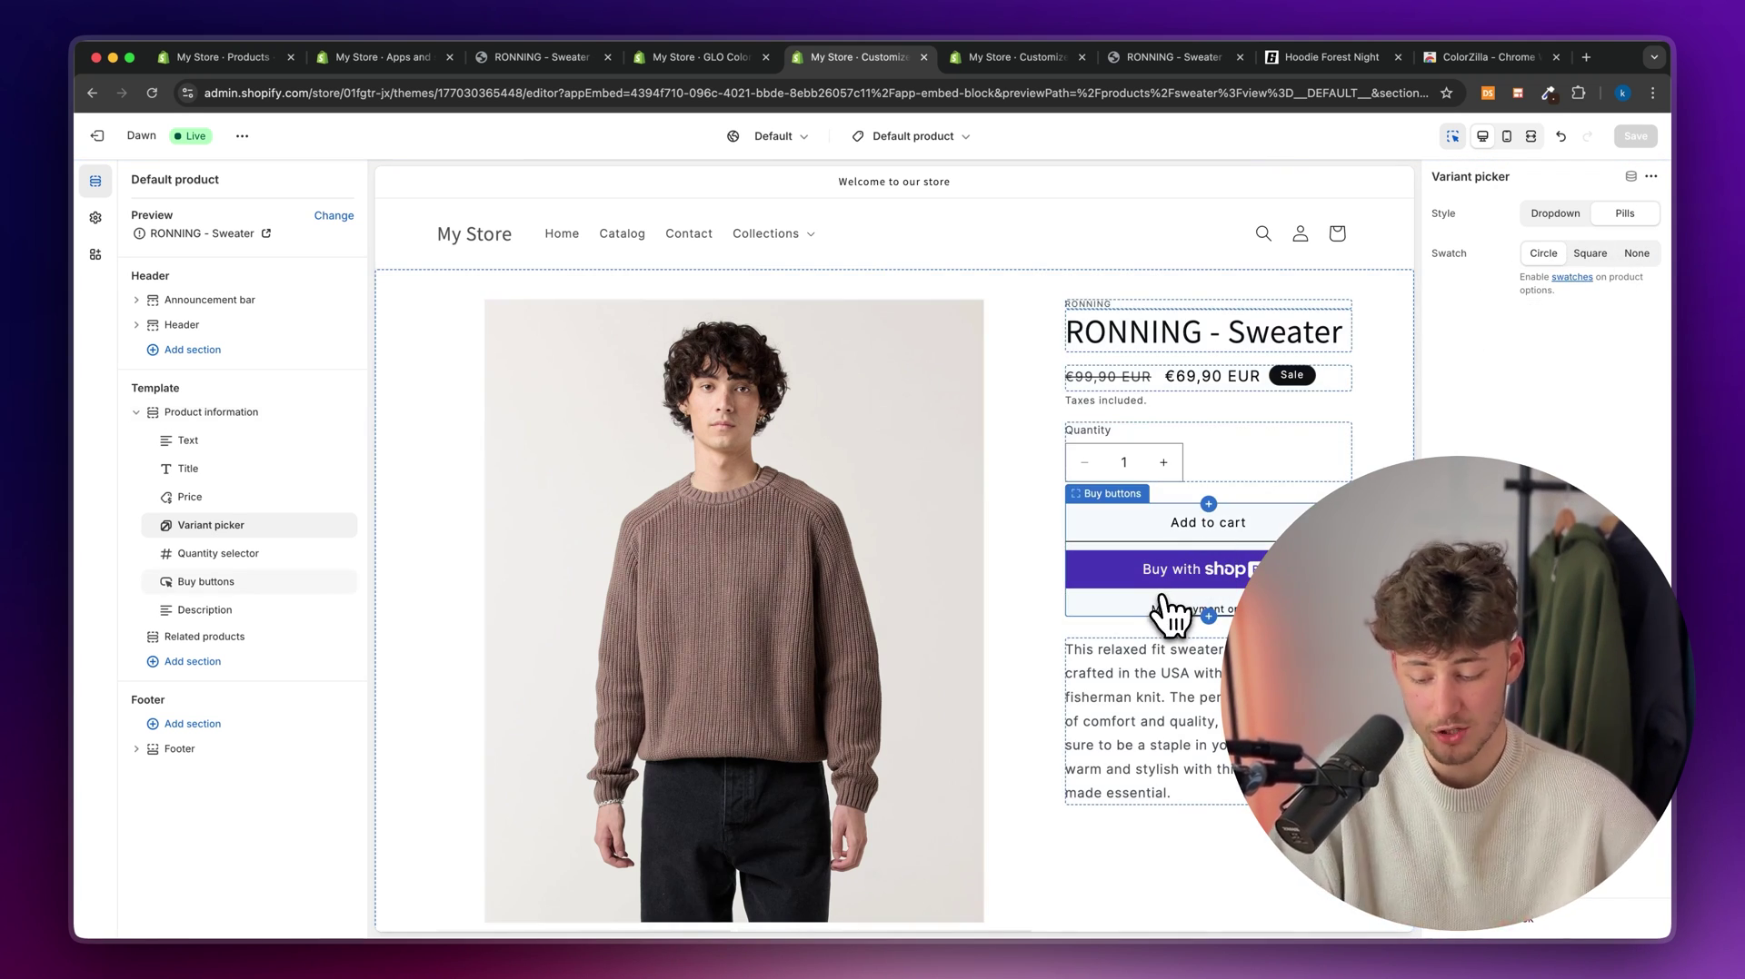
pyautogui.click(98, 135)
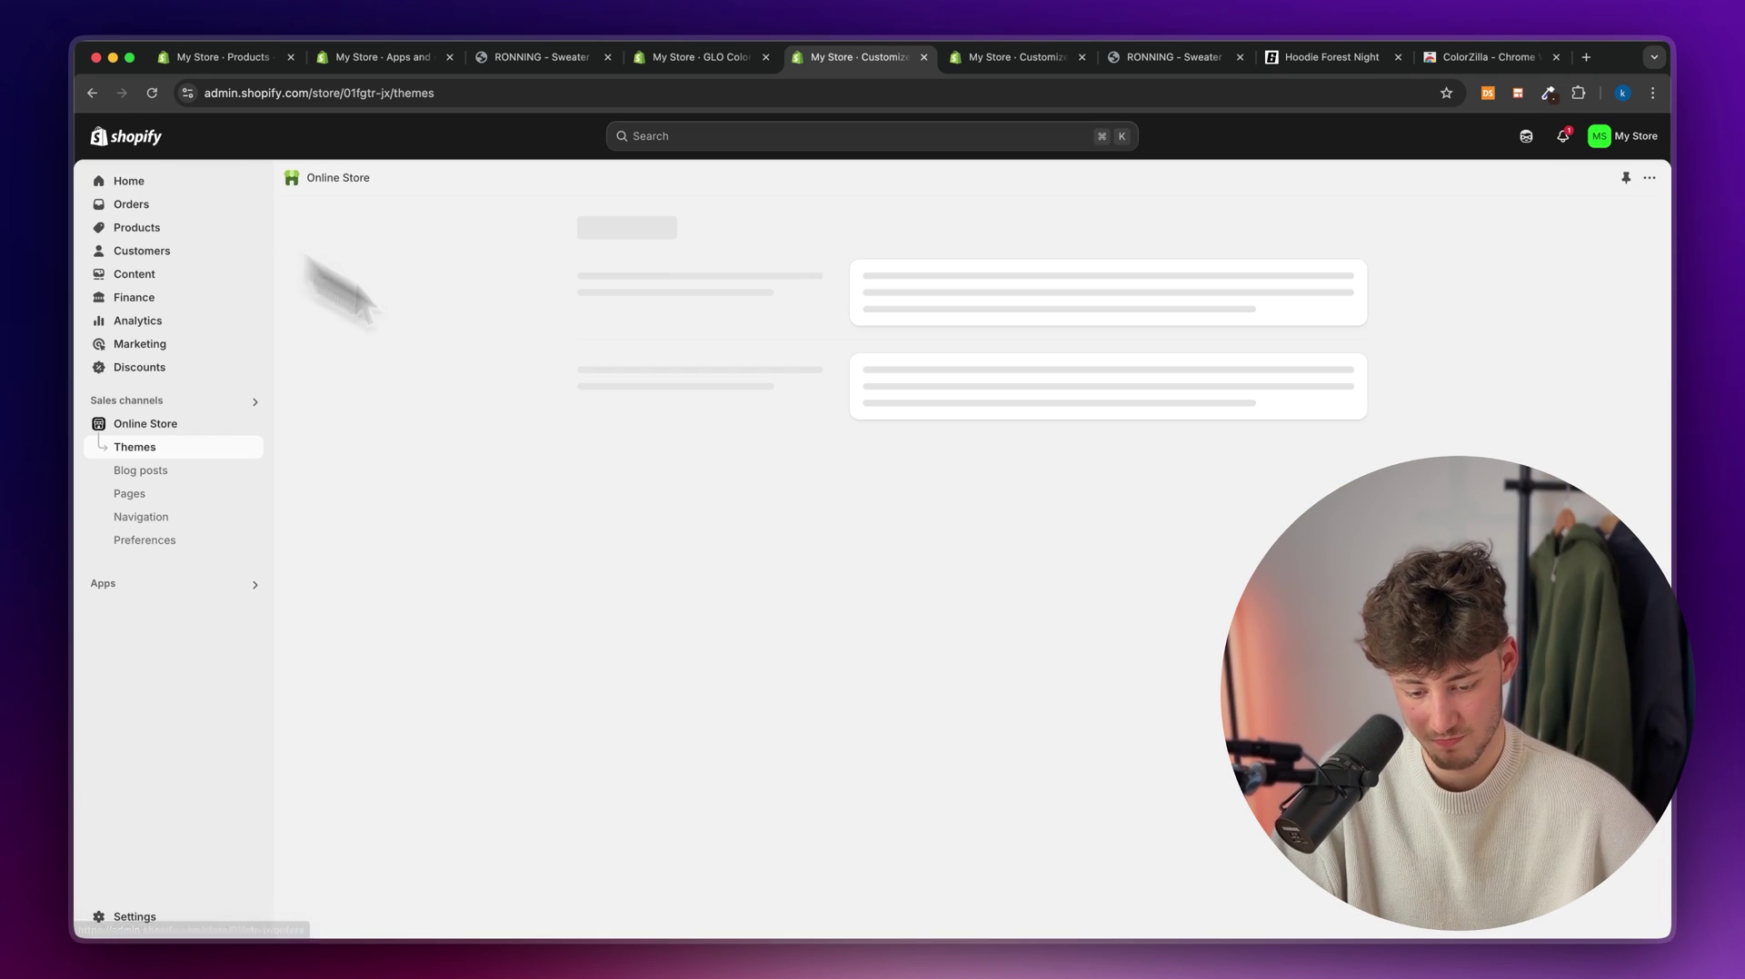